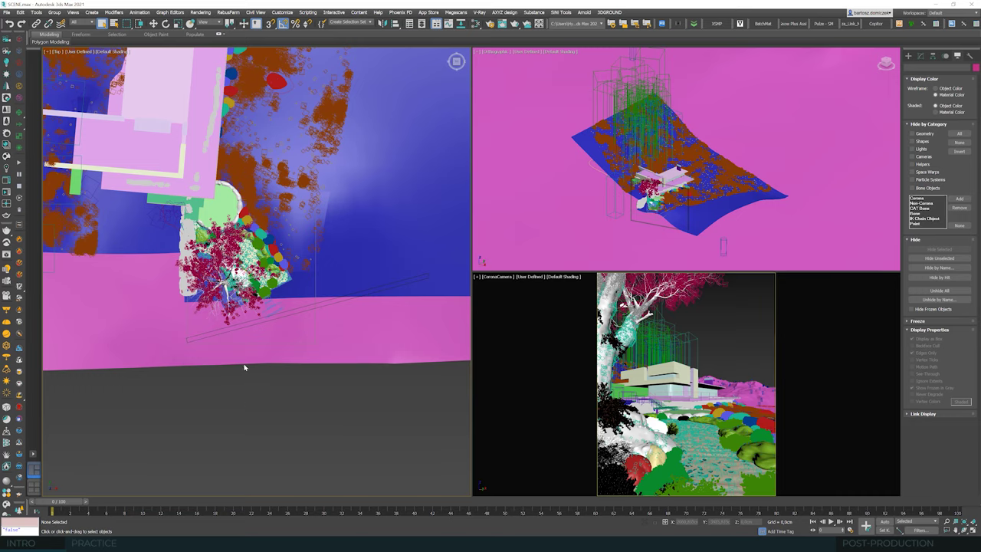
Open the Slate Material Editor on an empty area of its view and open the Render Setup settings.
{"action": "scroll", "coordinate": [236, 350], "scroll_direction": "up", "scroll_amount": 1}
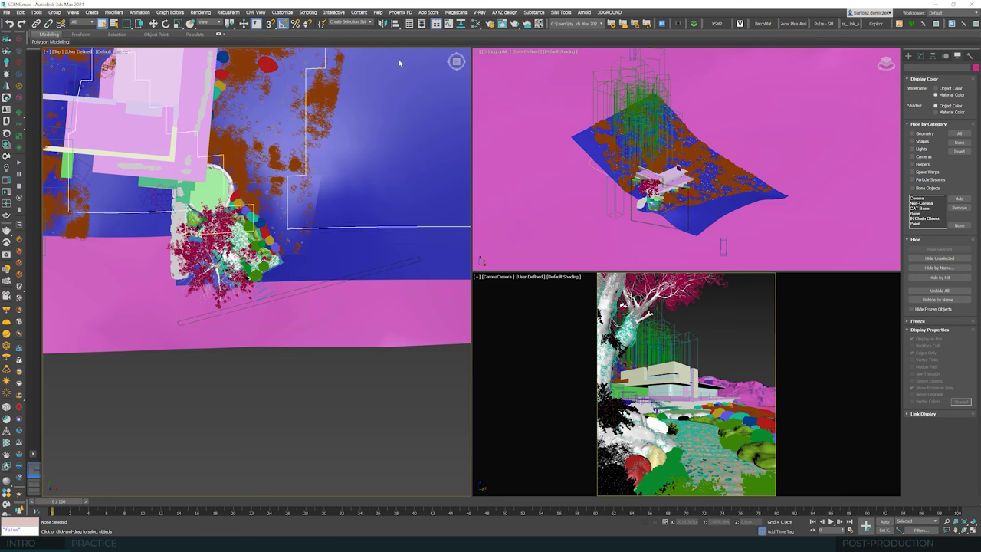
{"action": "left_click", "coordinate": [475, 24]}
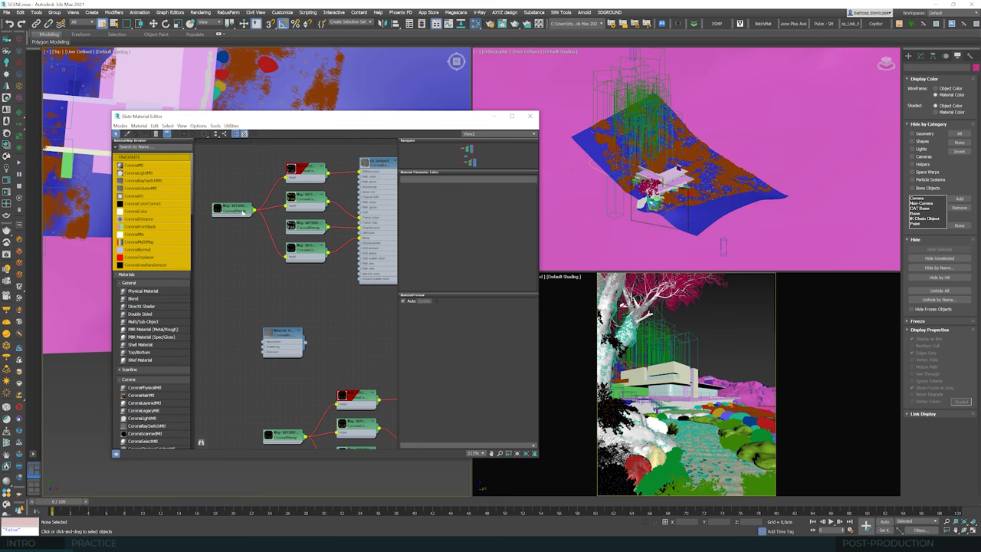
{"action": "scroll", "coordinate": [239, 250], "scroll_direction": "down", "scroll_amount": 5}
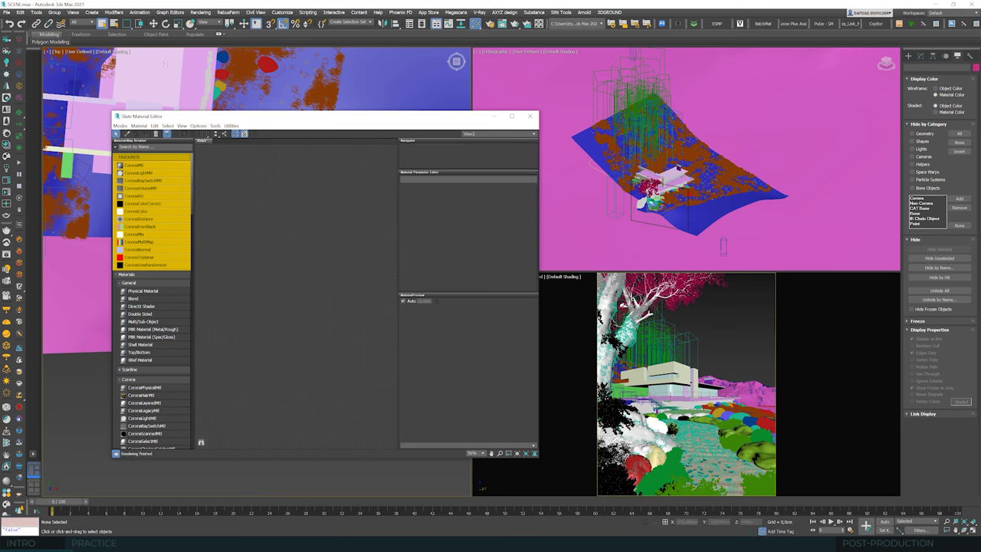
{"action": "left_click", "coordinate": [200, 12]}
{"action": "left_click", "coordinate": [215, 50]}
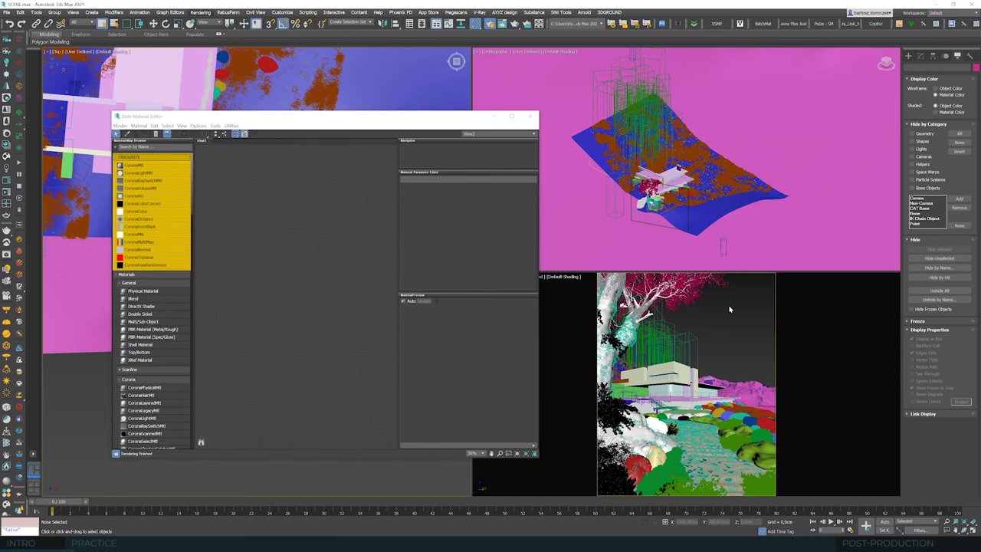
{"action": "left_click", "coordinate": [236, 174]}
{"action": "left_click_drag", "start_coordinate": [291, 119], "coordinate": [610, 119]}
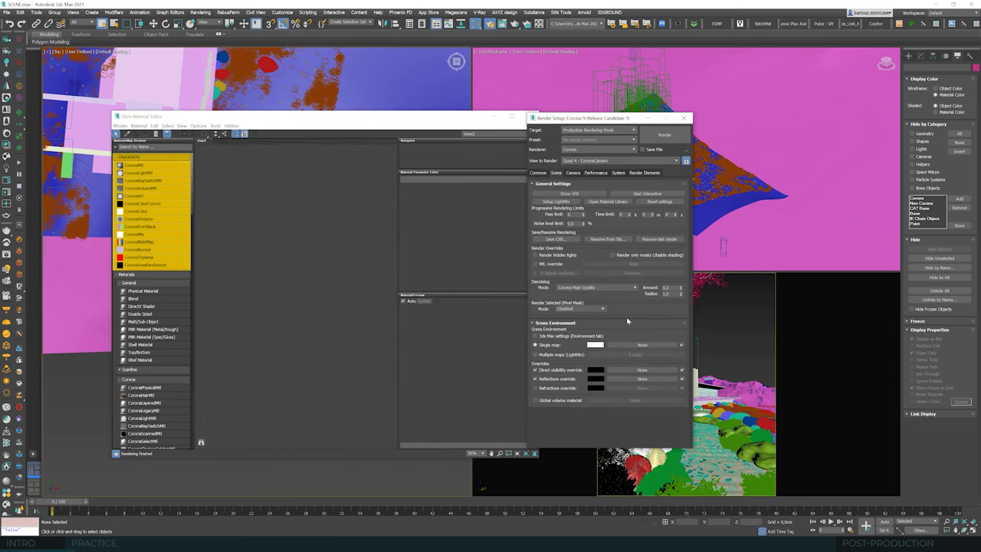
Assign a CoronaBitmap loading 3DCollective_HDRI_075_1210_16K.hdr from the HDRI folder as the scene environment's single map, stored as Real Pixels (32 bpp).
{"action": "left_click", "coordinate": [642, 344]}
{"action": "left_click_drag", "start_coordinate": [687, 158], "coordinate": [690, 224]}
{"action": "double_click", "coordinate": [538, 186]}
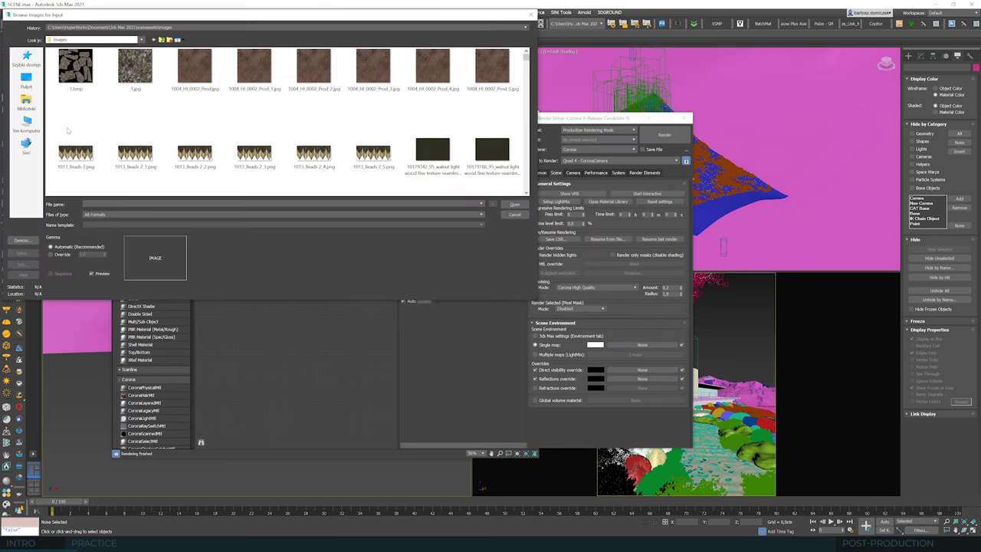
{"action": "left_click", "coordinate": [26, 122]}
{"action": "double_click", "coordinate": [157, 117]}
{"action": "double_click", "coordinate": [80, 97]}
{"action": "double_click", "coordinate": [67, 68]}
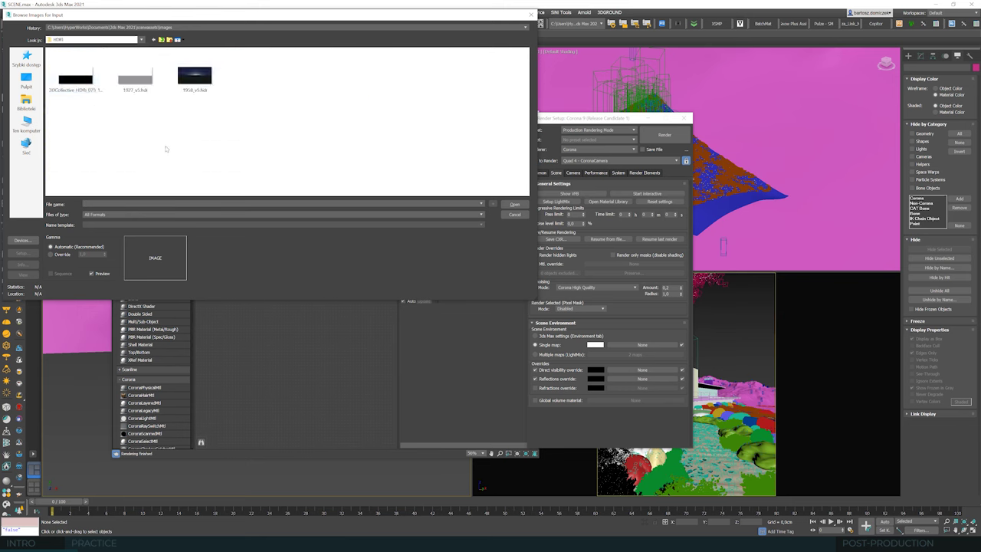
{"action": "left_click", "coordinate": [93, 97]}
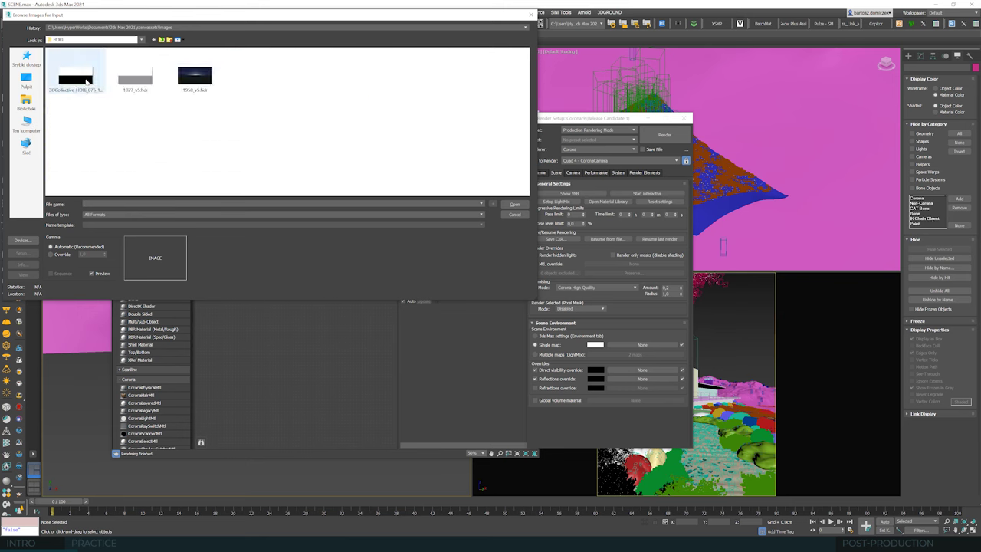
{"action": "left_click", "coordinate": [516, 205]}
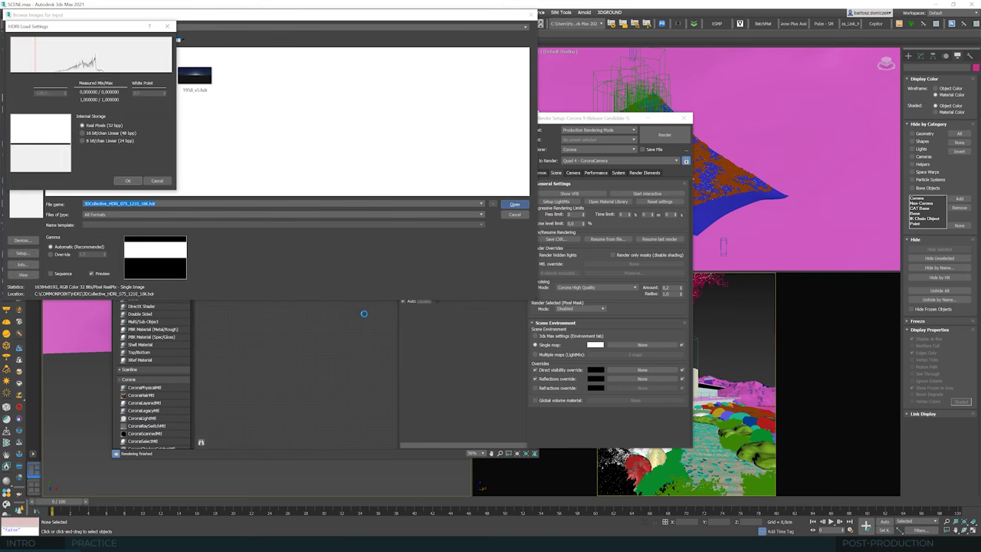
{"action": "left_click", "coordinate": [128, 180]}
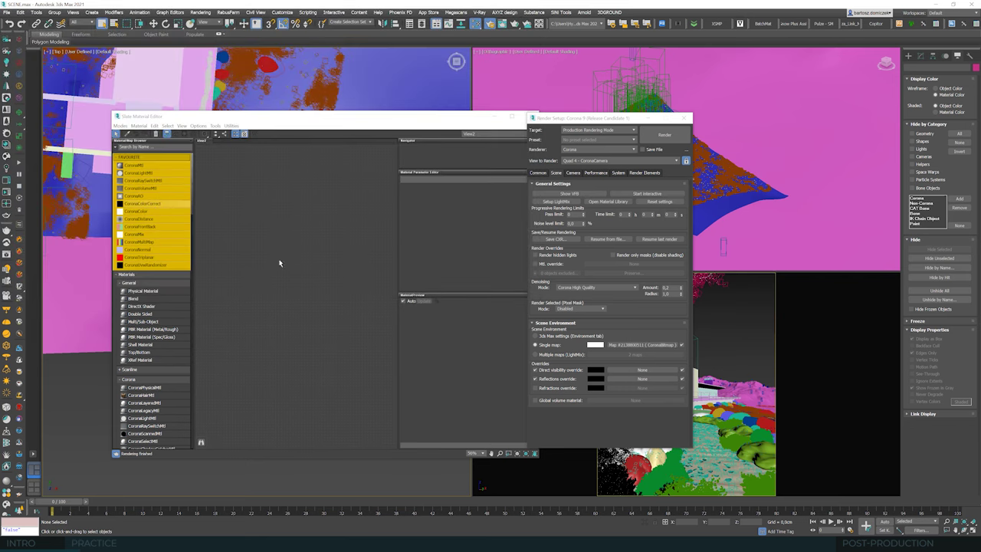
Bring the environment's CoronaBitmap into the material editor view and show its parameters.
{"action": "left_click_drag", "start_coordinate": [626, 345], "coordinate": [250, 279]}
{"action": "left_click", "coordinate": [306, 311]}
{"action": "double_click", "coordinate": [252, 274]}
{"action": "scroll", "coordinate": [254, 257], "scroll_direction": "up", "scroll_amount": 4}
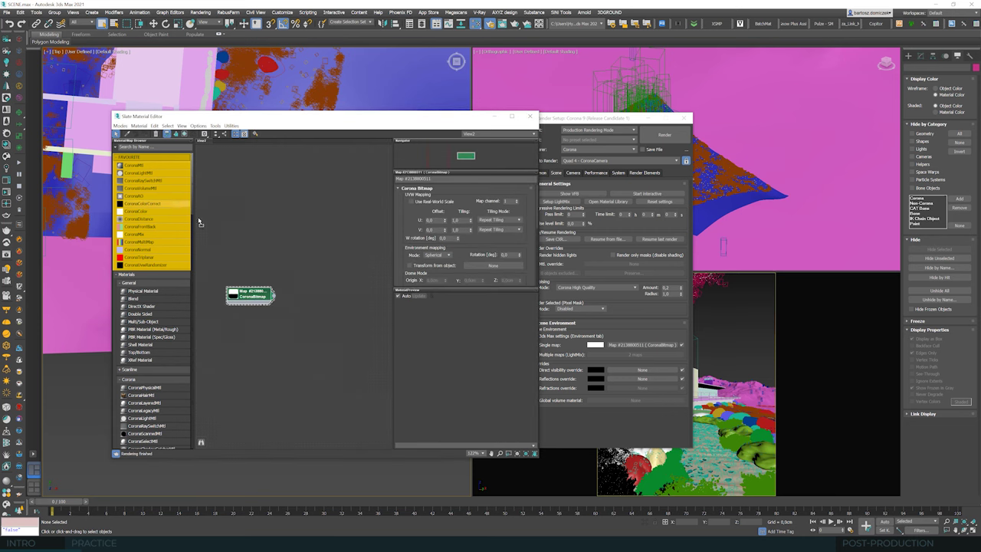
Add a CoronaColorCorrect map after the HDRI bitmap and assign it as the scene environment's single map.
{"action": "left_click_drag", "start_coordinate": [223, 232], "coordinate": [292, 297]}
{"action": "left_click_drag", "start_coordinate": [335, 293], "coordinate": [642, 345]}
{"action": "left_click", "coordinate": [594, 311]}
{"action": "left_click_drag", "start_coordinate": [342, 116], "coordinate": [426, 119]}
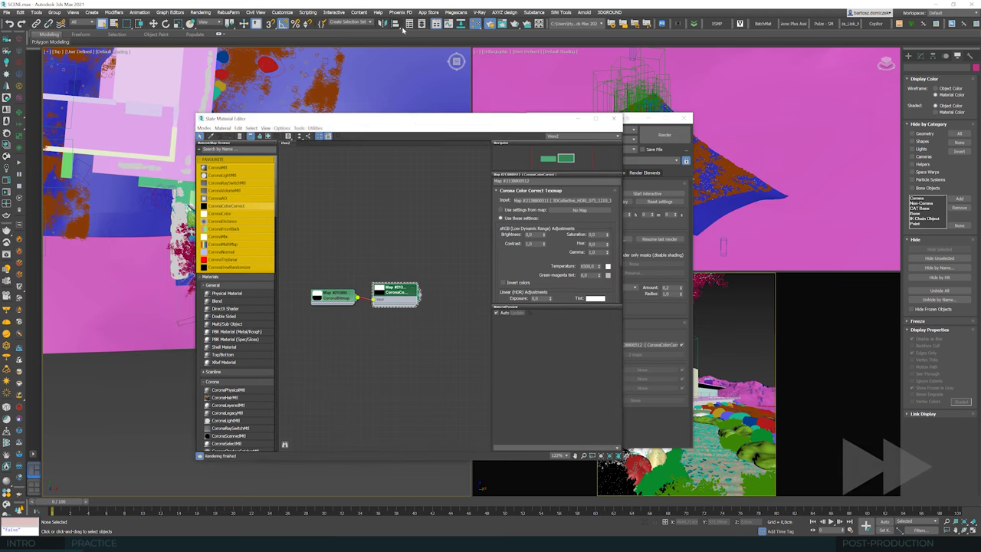
{"action": "left_click_drag", "start_coordinate": [519, 119], "coordinate": [538, 112]}
Start a Corona interactive render and arrange the frame buffer and the material editor side by side.
{"action": "left_click", "coordinate": [7, 181]}
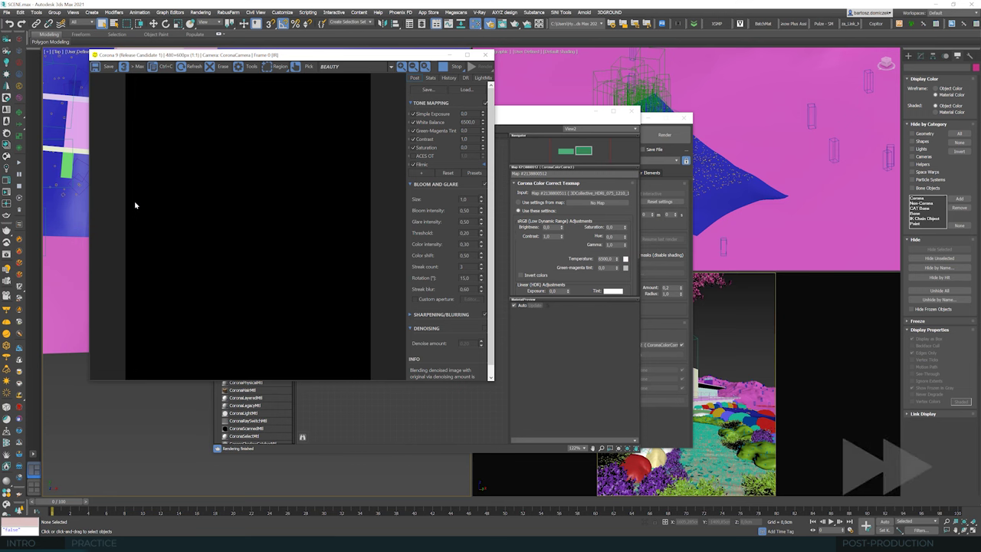
{"action": "left_click", "coordinate": [484, 164]}
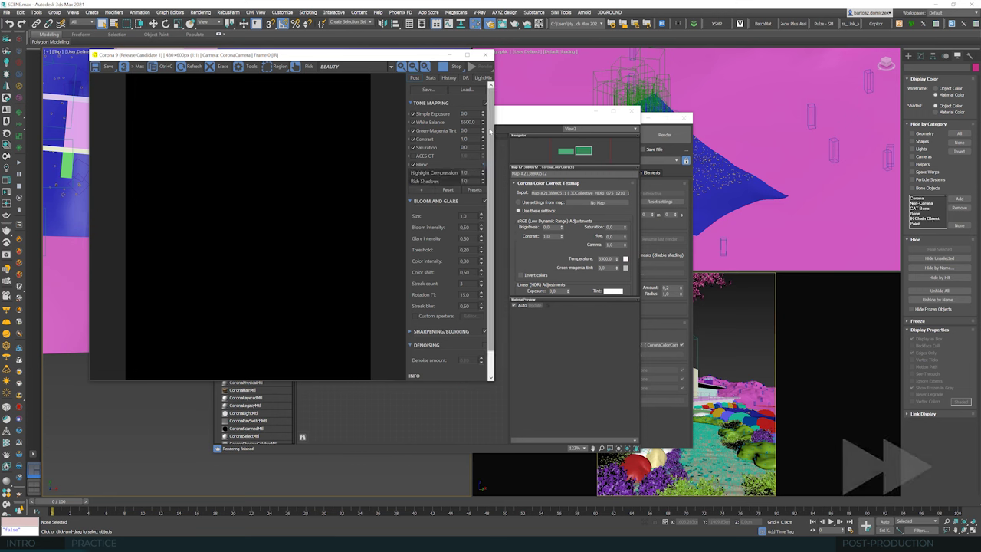
{"action": "left_click", "coordinate": [481, 165]}
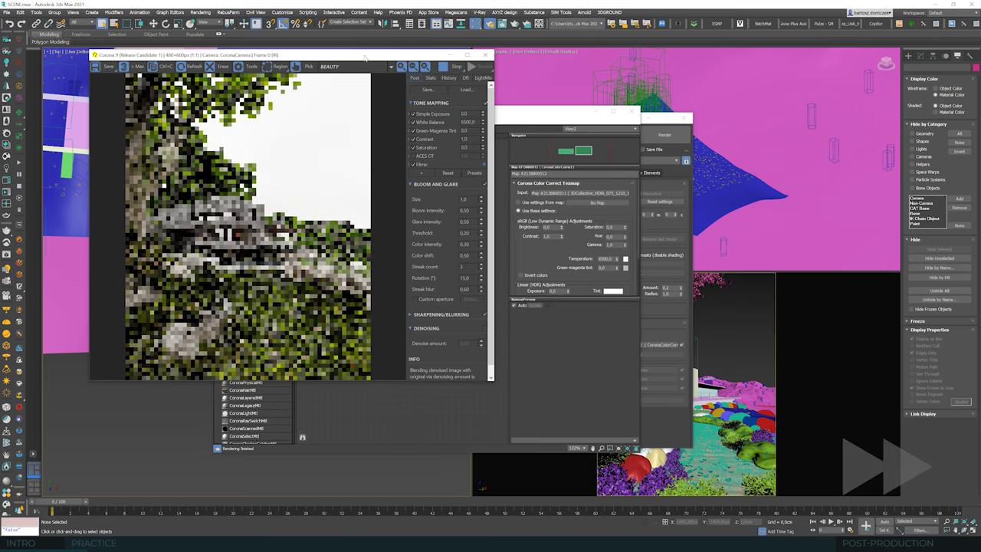
{"action": "left_click_drag", "start_coordinate": [358, 58], "coordinate": [723, 58]}
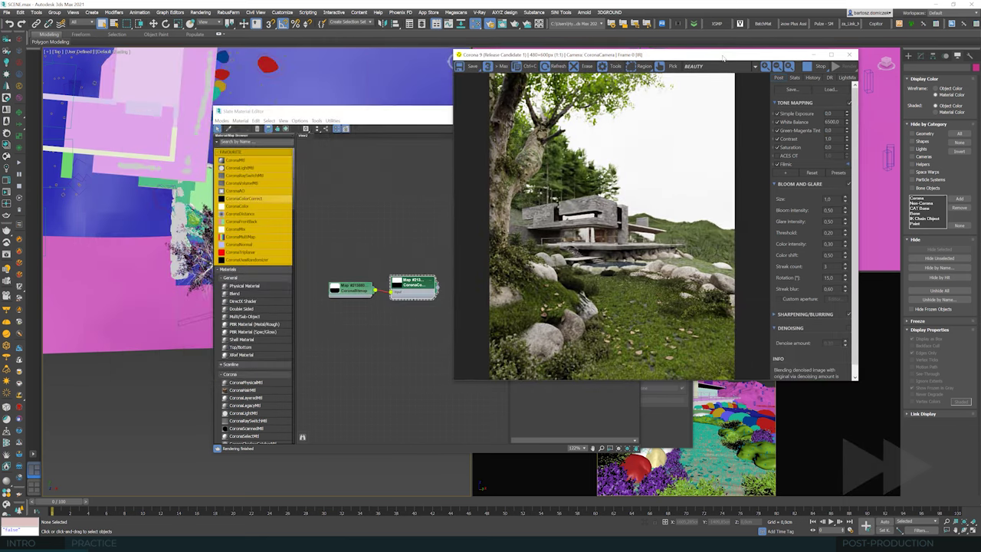
{"action": "left_click_drag", "start_coordinate": [413, 113], "coordinate": [241, 89]}
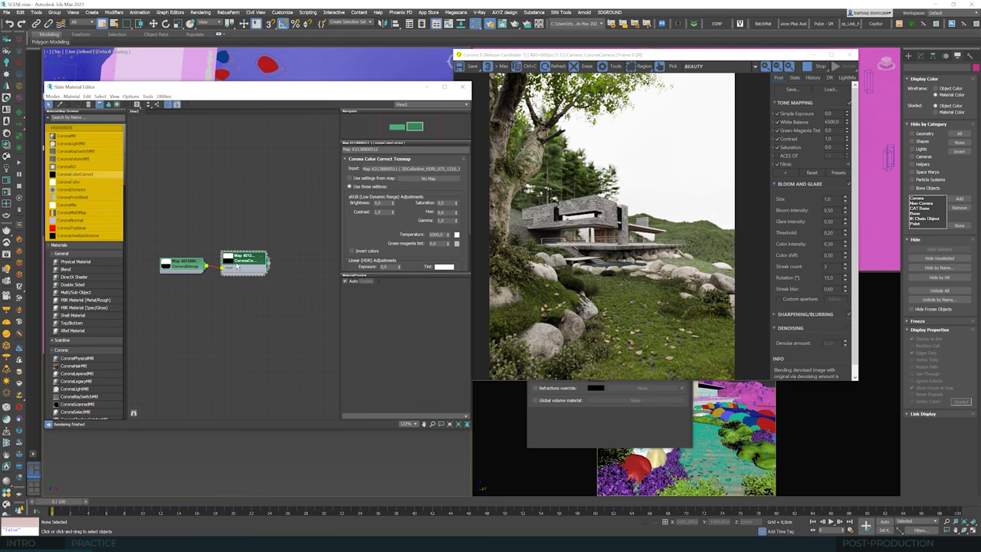
Duplicate the CoronaColorCorrect node and assign the copy to the enabled direct visibility and reflections overrides.
{"action": "left_click_drag", "start_coordinate": [242, 262], "coordinate": [246, 298], "text": "shift"}
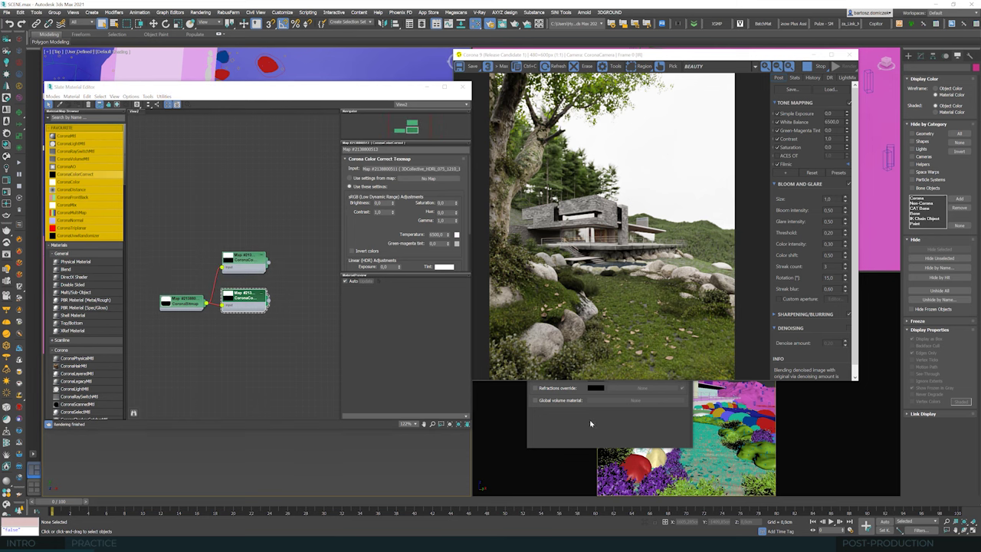
{"action": "key", "text": "F10"}
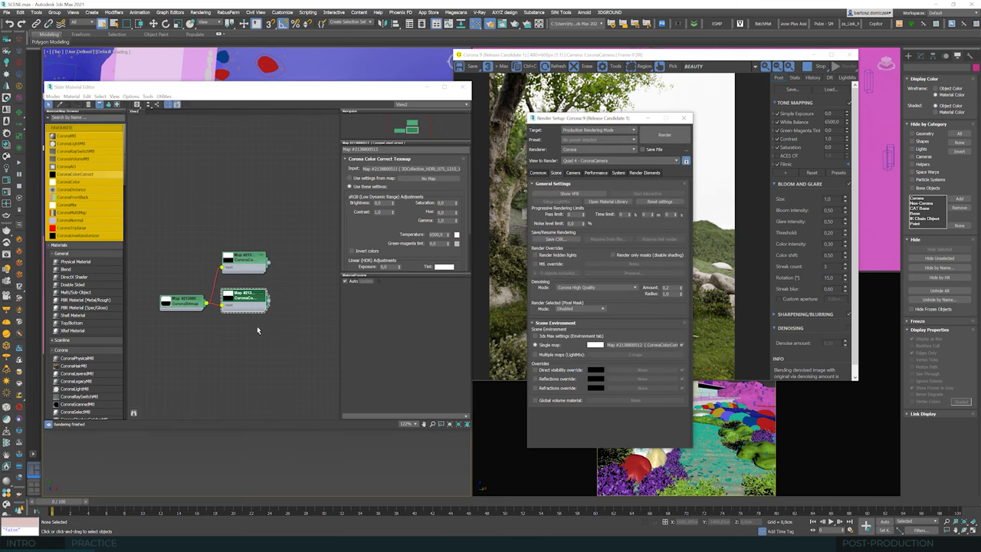
{"action": "left_click", "coordinate": [535, 369]}
{"action": "left_click", "coordinate": [535, 379]}
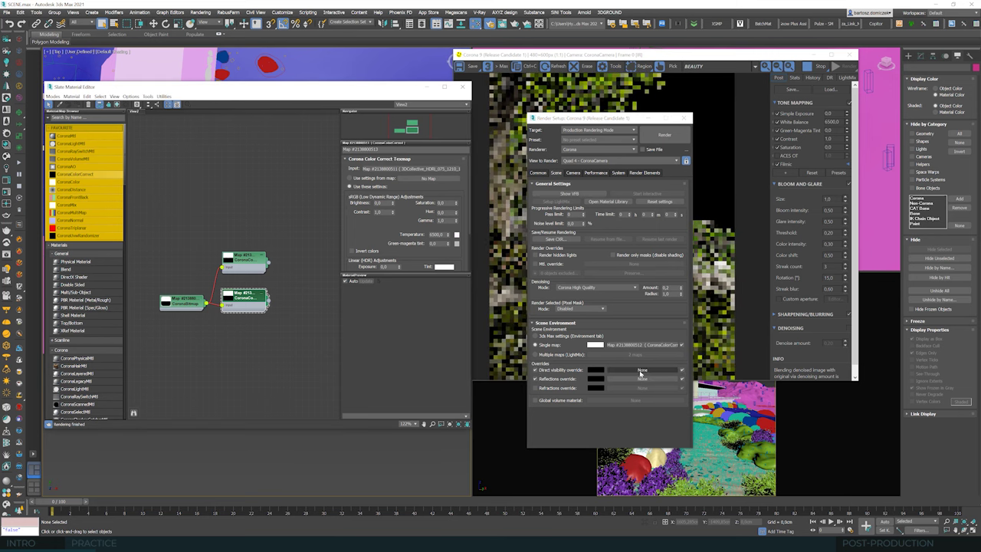
{"action": "left_click_drag", "start_coordinate": [270, 301], "coordinate": [631, 370]}
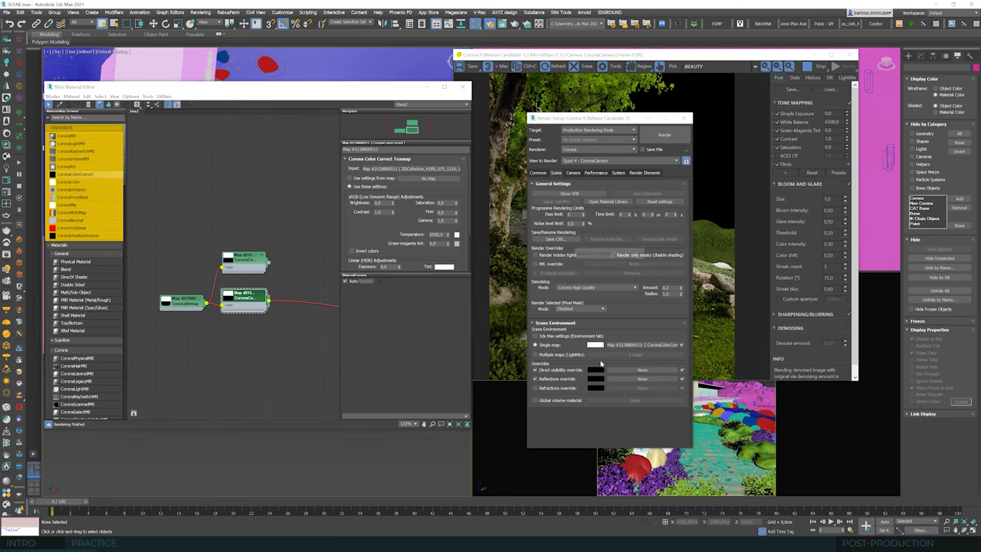
{"action": "left_click", "coordinate": [594, 306]}
{"action": "left_click_drag", "start_coordinate": [267, 303], "coordinate": [633, 380]}
{"action": "left_click_drag", "start_coordinate": [637, 118], "coordinate": [413, 113]}
Set gamma to 0,9 and exposure to -2,6 on the CoronaColorCorrect node used by the overrides.
{"action": "left_click", "coordinate": [236, 304]}
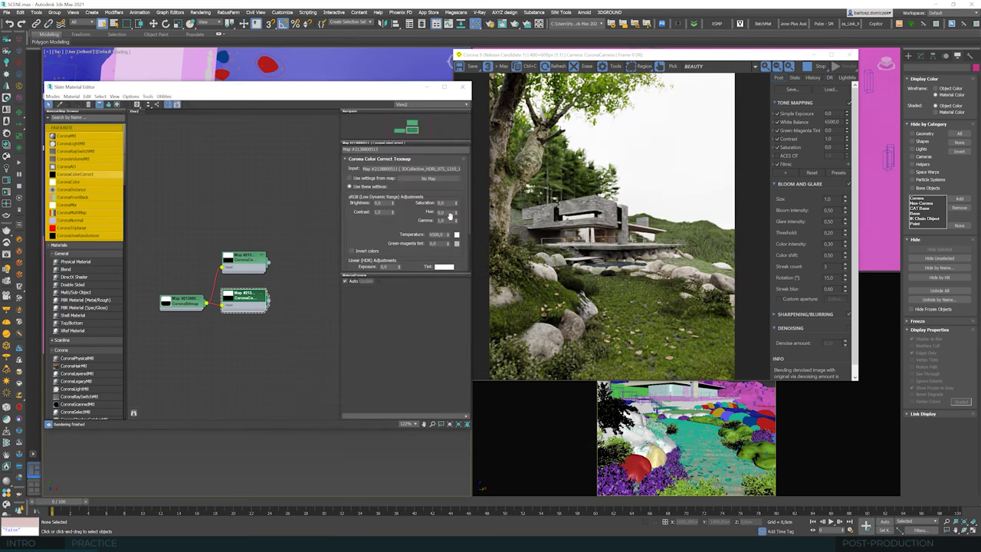
{"action": "left_click_drag", "start_coordinate": [449, 220], "coordinate": [421, 217]}
{"action": "type", "text": "0,9"}
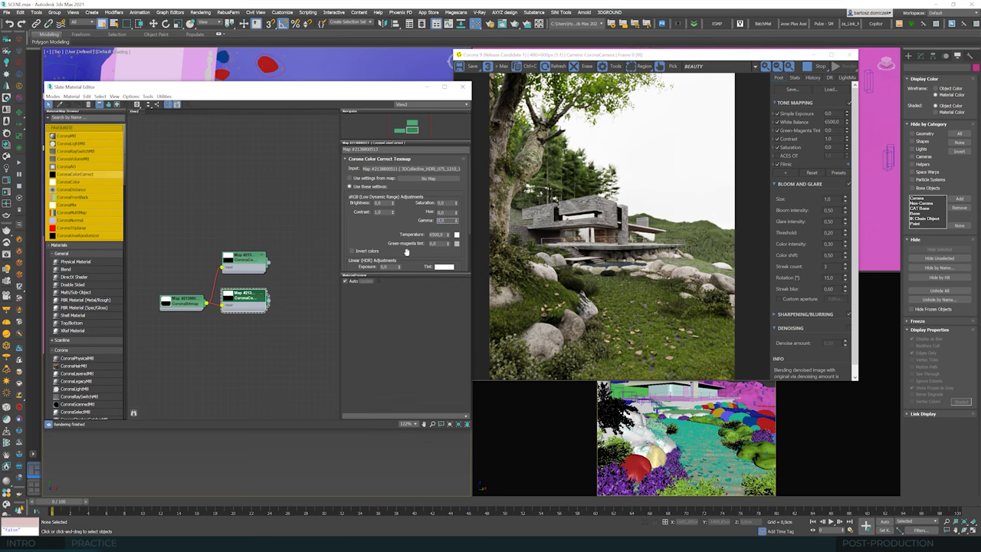
{"action": "left_click", "coordinate": [384, 267]}
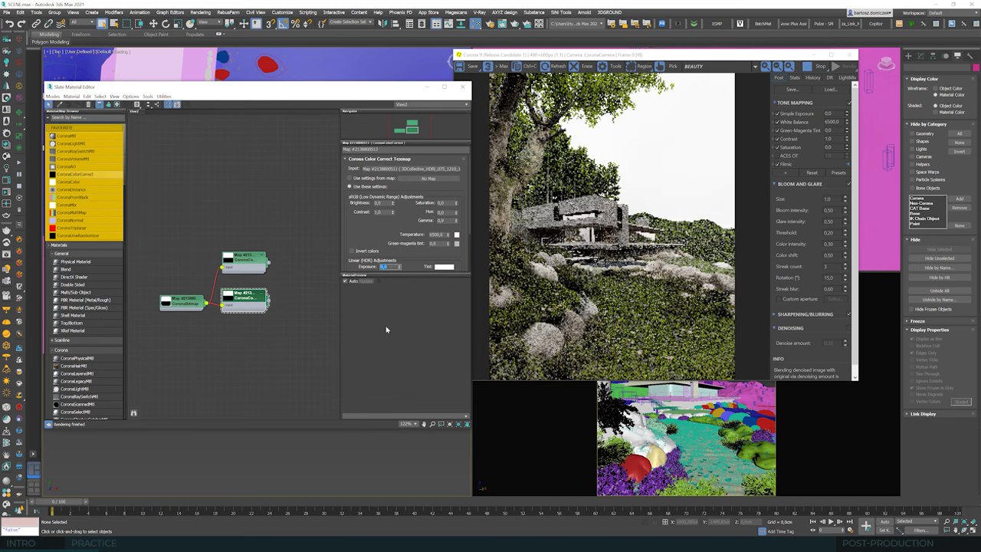
{"action": "type", "text": "-2,6"}
{"action": "key", "text": "Tab"}
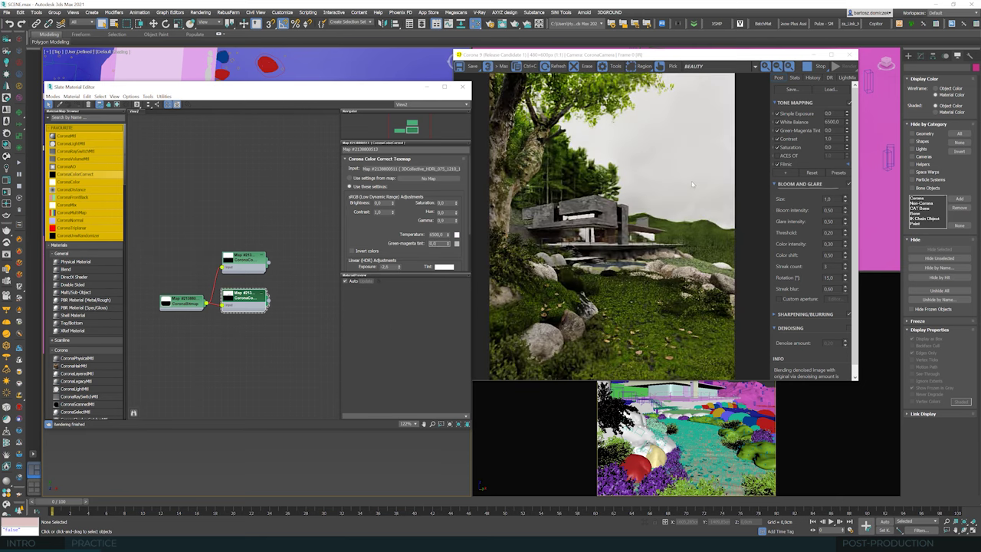
Shift the HDRI's CoronaBitmap by setting its U offset to 0,2 and its V offset to 0,01.
{"action": "double_click", "coordinate": [196, 306]}
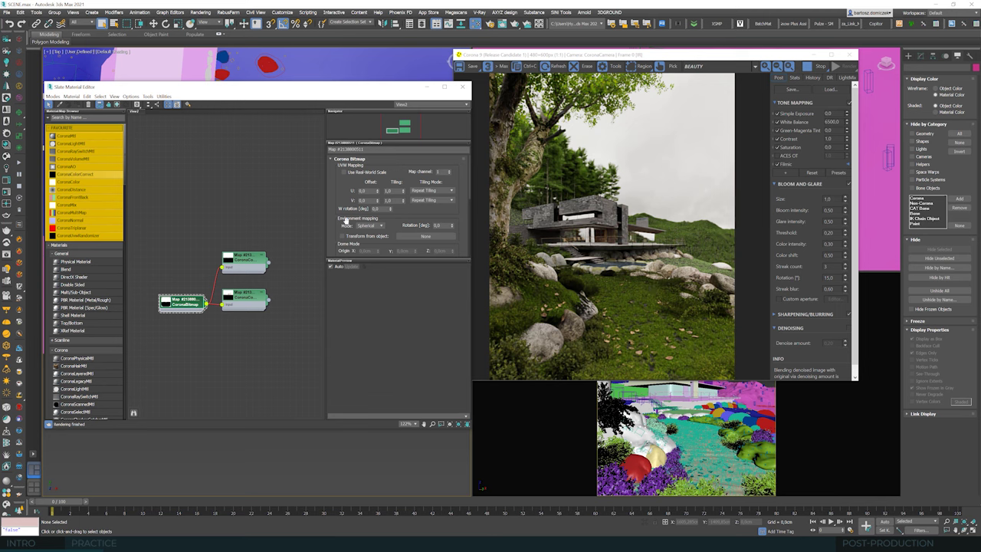
{"action": "double_click", "coordinate": [365, 191]}
{"action": "type", "text": "0,1"}
{"action": "double_click", "coordinate": [442, 224]}
{"action": "type", "text": "36"}
{"action": "key", "text": "Return"}
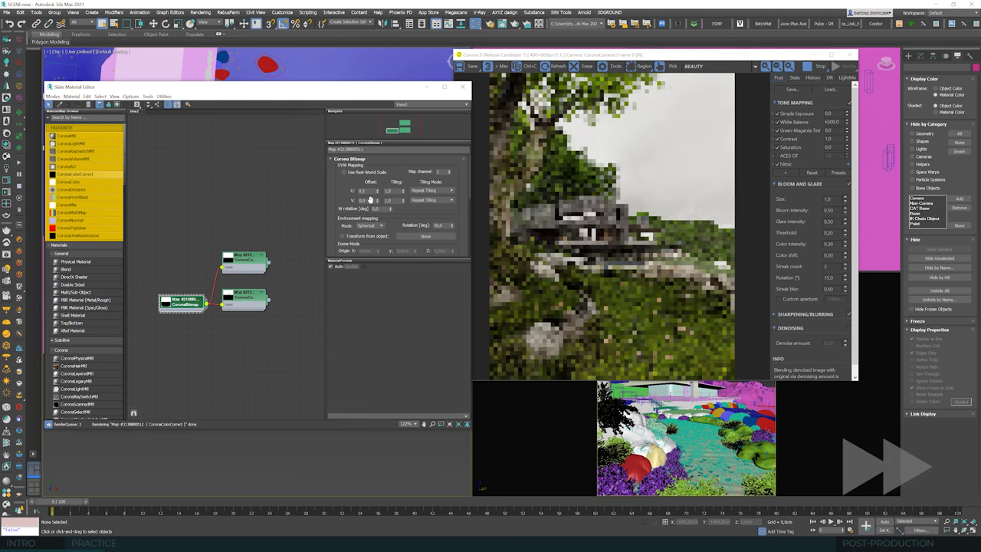
{"action": "type", "text": "2"}
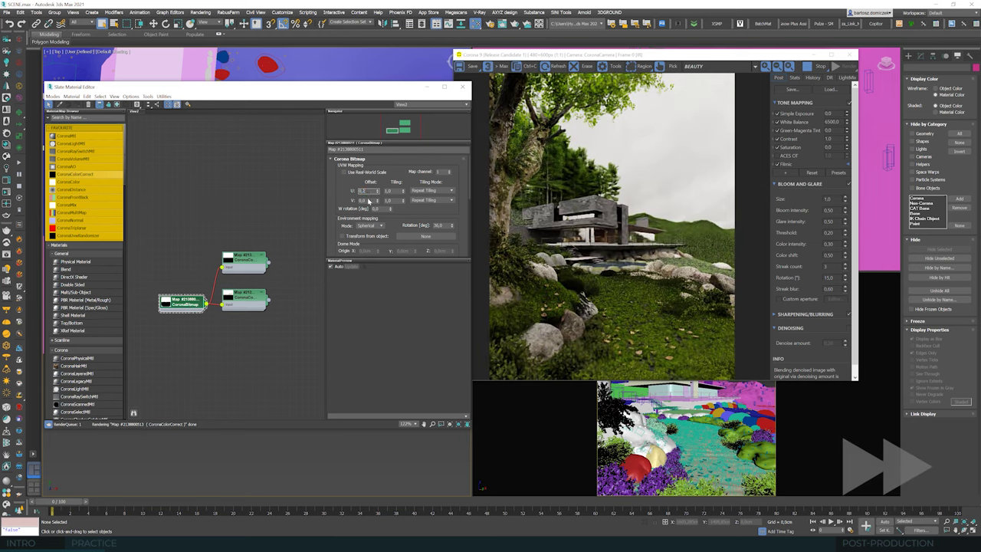
{"action": "left_click", "coordinate": [369, 200]}
{"action": "type", "text": "0,01"}
{"action": "key", "text": "Return"}
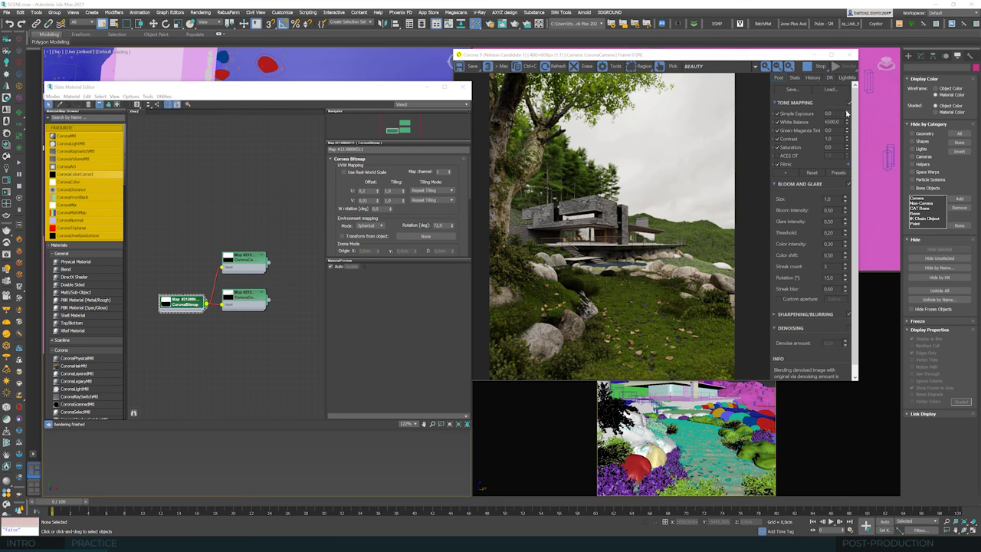
Lower the simple exposure in the frame buffer's tone mapping to about -1,524.
{"action": "left_click_drag", "start_coordinate": [847, 113], "coordinate": [844, 192]}
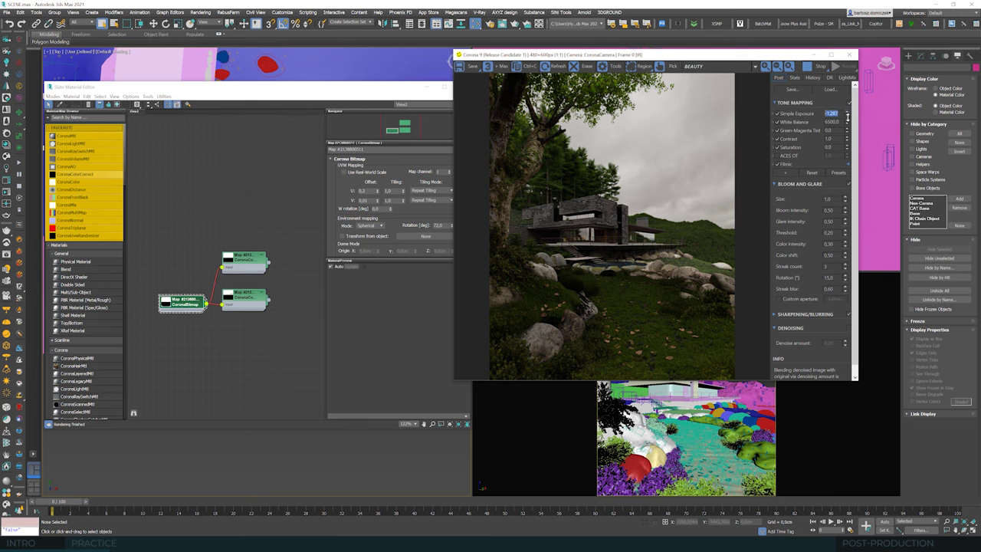
{"action": "left_click_drag", "start_coordinate": [847, 121], "coordinate": [827, 113]}
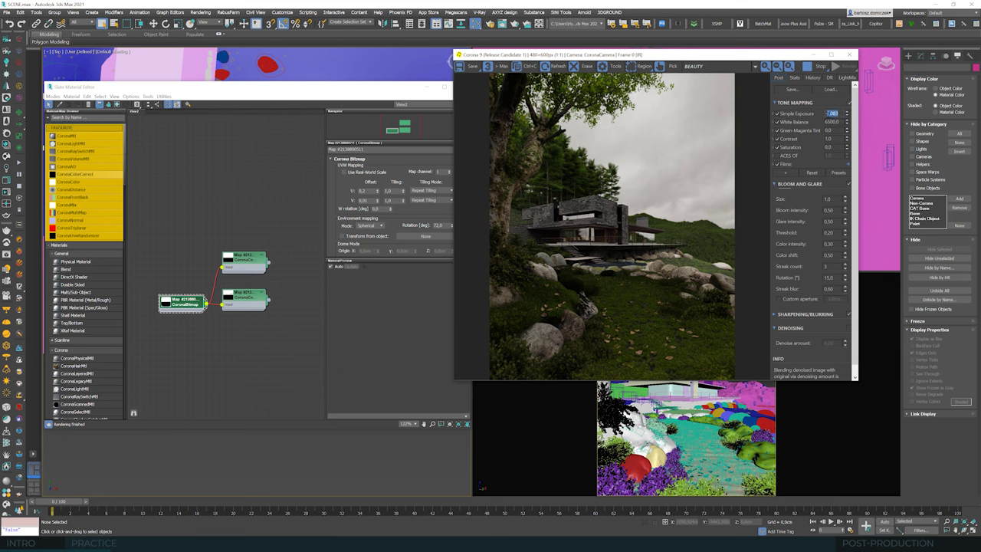
{"action": "type", "text": "1.5"}
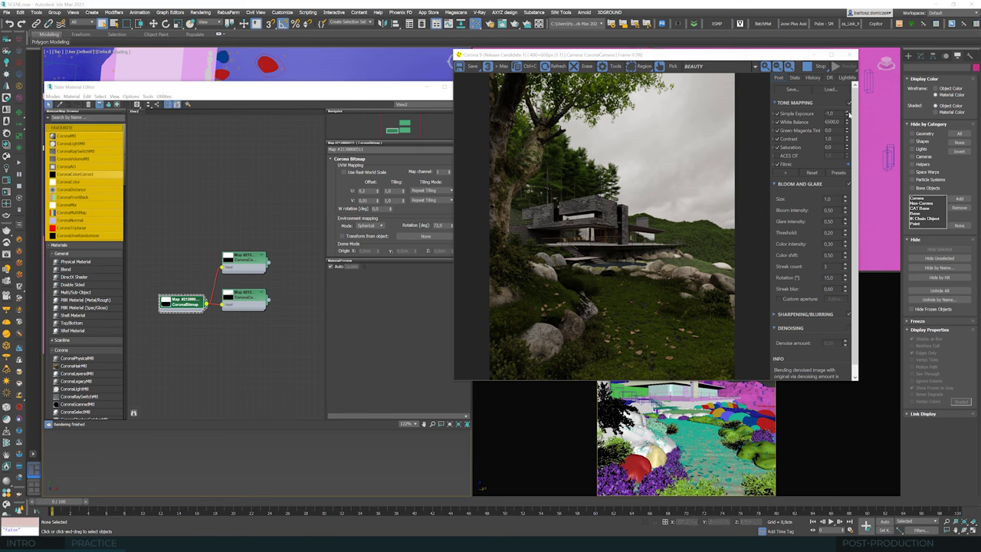
{"action": "left_click_drag", "start_coordinate": [847, 113], "coordinate": [849, 143]}
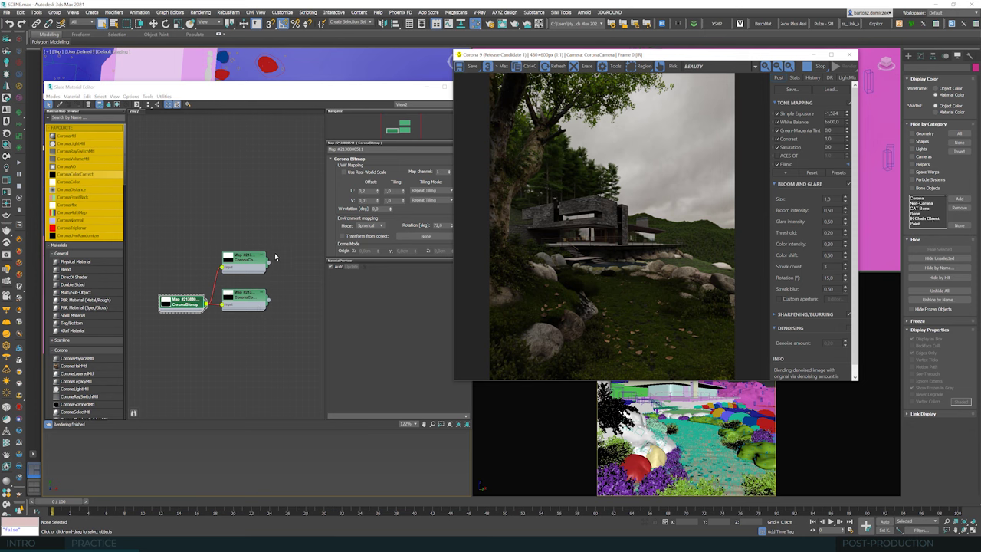
Give the upper CoronaColorCorrect node, used for the scene environment, a pale blue tint.
{"action": "left_click", "coordinate": [249, 259]}
{"action": "double_click", "coordinate": [249, 260]}
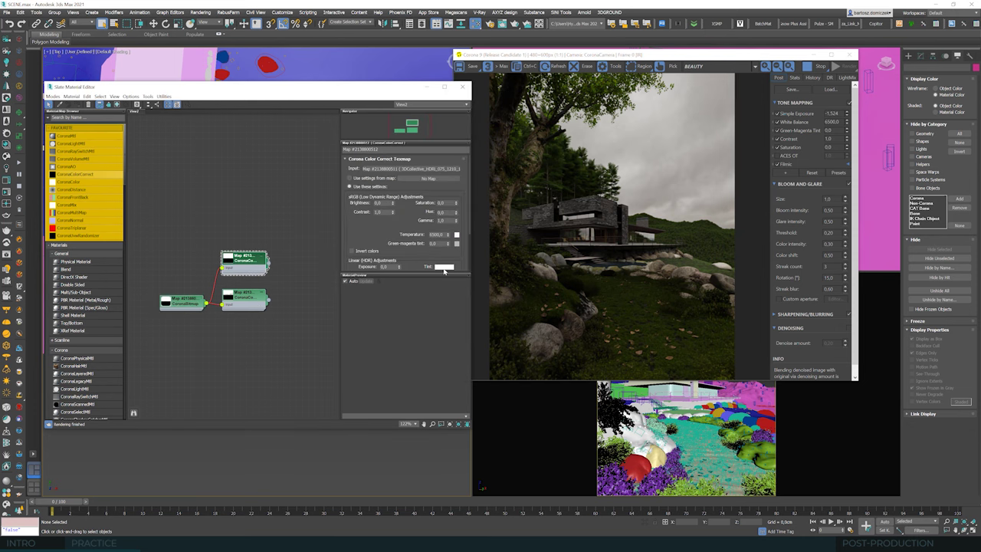
{"action": "left_click", "coordinate": [444, 268]}
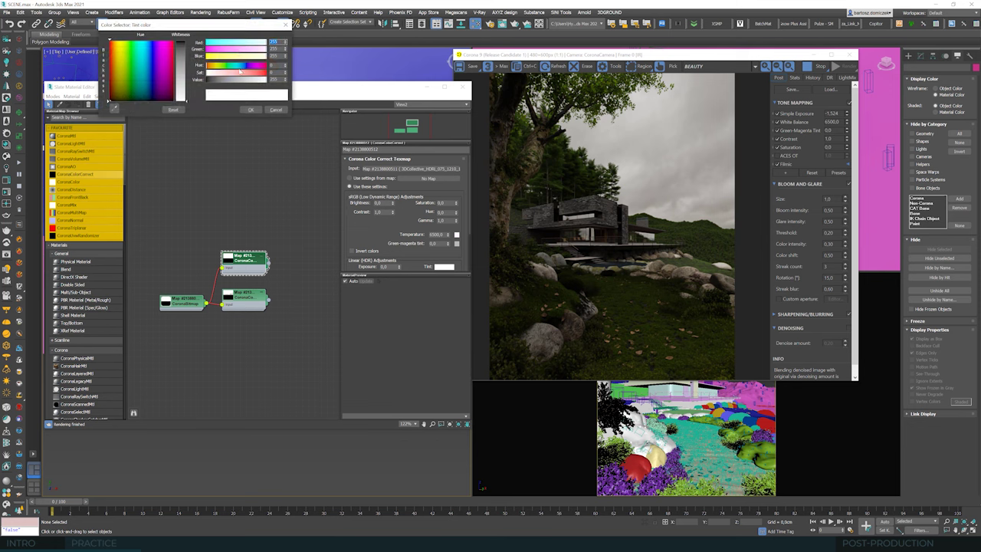
{"action": "left_click", "coordinate": [238, 66]}
{"action": "left_click", "coordinate": [235, 73]}
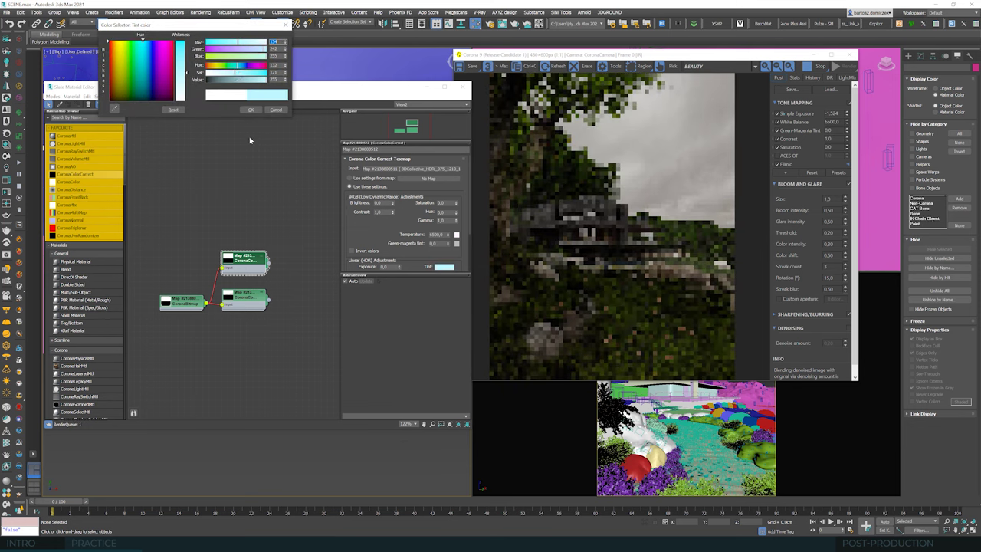
{"action": "left_click", "coordinate": [240, 66]}
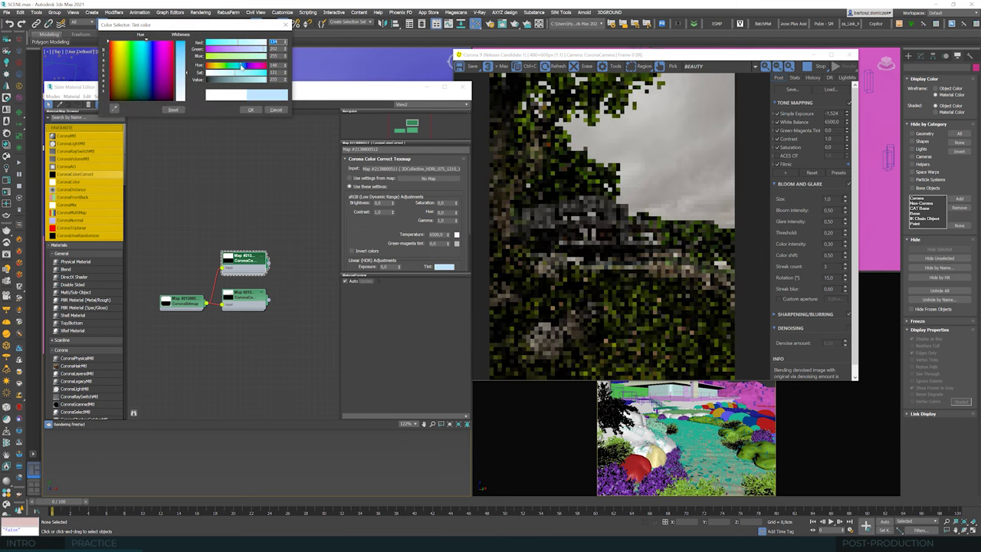
{"action": "left_click", "coordinate": [256, 111]}
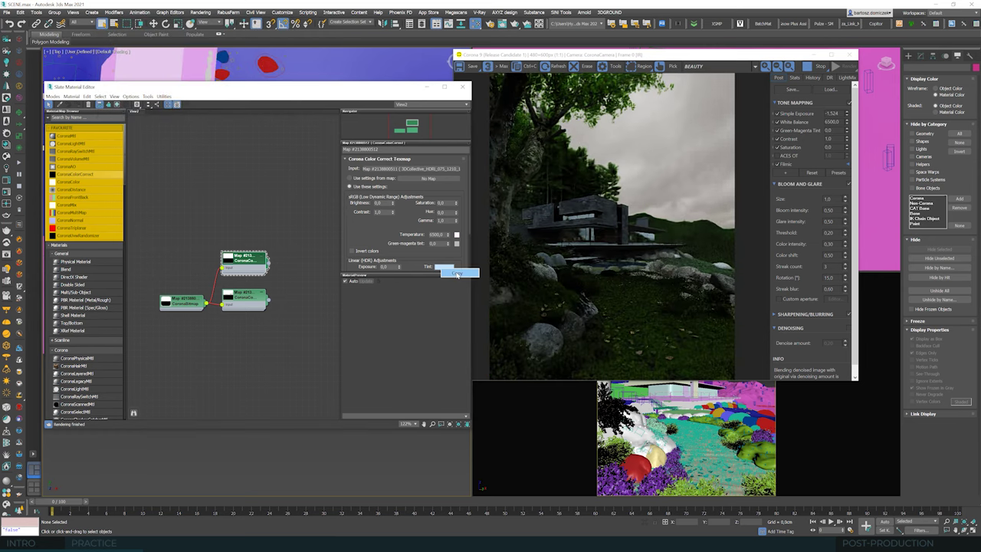
Apply the same blue tint to the lower CoronaColorCorrect node and shift its hue slightly further toward blue.
{"action": "left_click", "coordinate": [244, 302]}
{"action": "mouse_move", "coordinate": [450, 267]}
{"action": "left_mouse_down"}
{"action": "mouse_move", "coordinate": [460, 279]}
{"action": "mouse_move", "coordinate": [444, 267]}
{"action": "left_mouse_up"}
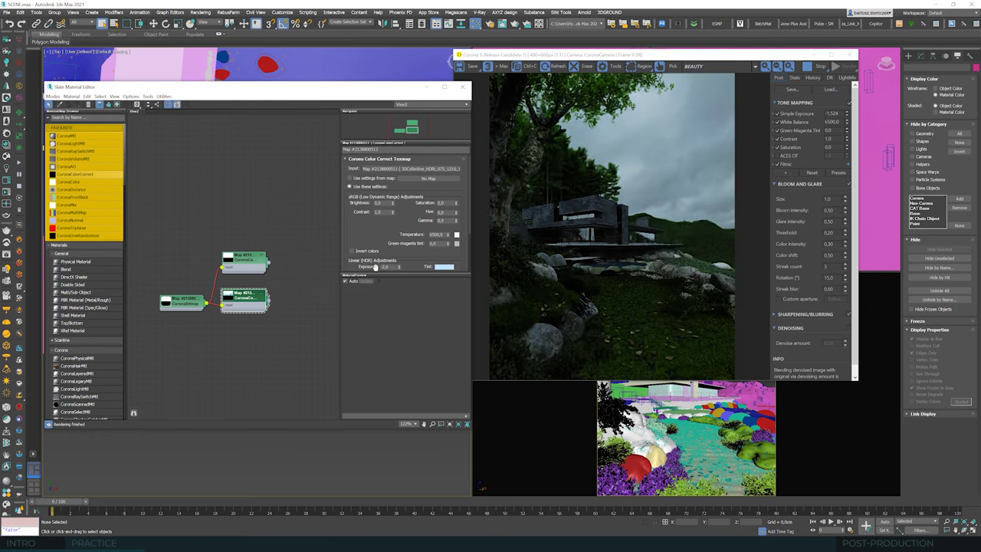
{"action": "left_click", "coordinate": [444, 267]}
{"action": "left_click_drag", "start_coordinate": [243, 66], "coordinate": [247, 66]}
{"action": "left_click", "coordinate": [256, 109]}
Copy the adjusted tint from the lower CoronaColorCorrect node to the upper one.
{"action": "right_click", "coordinate": [446, 267]}
{"action": "left_click", "coordinate": [459, 272]}
{"action": "double_click", "coordinate": [244, 258]}
{"action": "right_click", "coordinate": [447, 267]}
{"action": "left_click", "coordinate": [456, 280]}
Set the simple exposure in the frame buffer's tone mapping to -1.
{"action": "left_click_drag", "start_coordinate": [848, 114], "coordinate": [847, 117]}
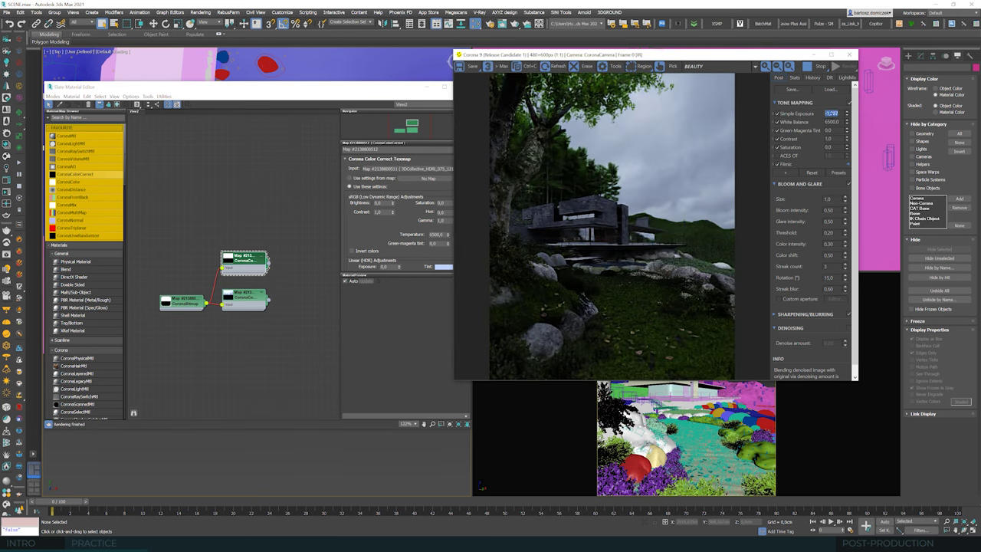
{"action": "type", "text": "-1"}
{"action": "key", "text": "Return"}
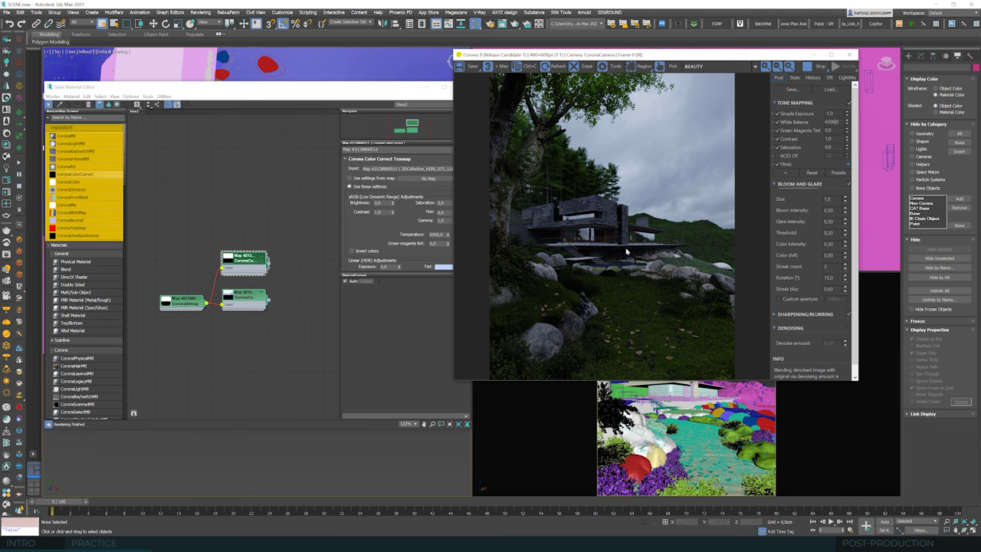
{"action": "scroll", "coordinate": [627, 253], "scroll_direction": "up", "scroll_amount": 1}
{"action": "scroll", "coordinate": [573, 234], "scroll_direction": "down", "scroll_amount": 1}
Add a Curves operator to the tone mapping stack and examine the histogram in an enlarged Curve Editor.
{"action": "left_click", "coordinate": [791, 175]}
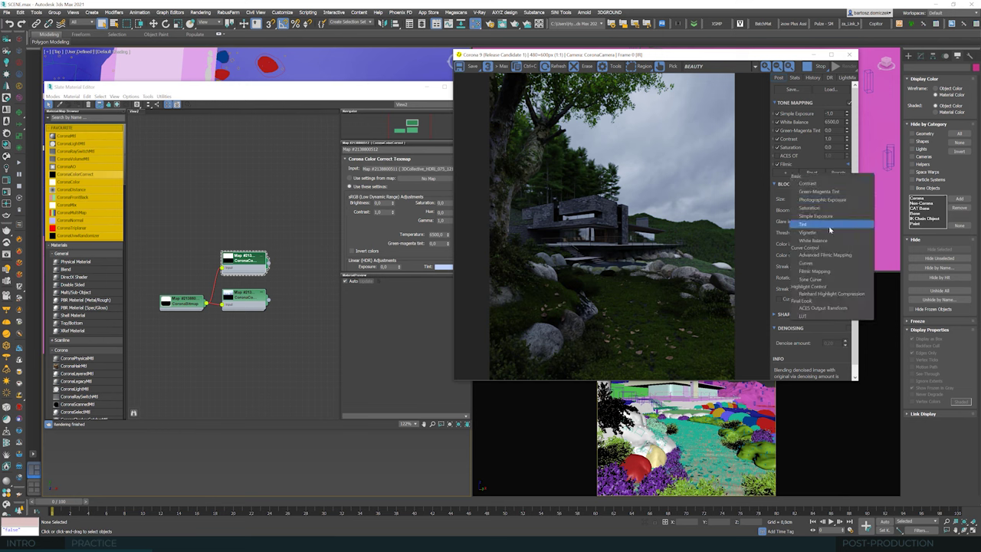
{"action": "left_click", "coordinate": [816, 270]}
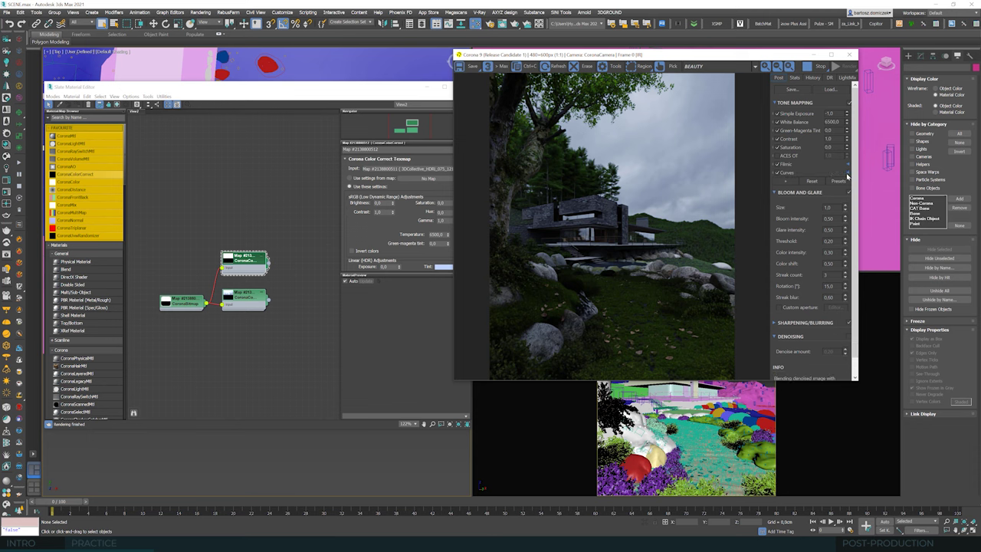
{"action": "left_click", "coordinate": [835, 182]}
{"action": "left_click_drag", "start_coordinate": [894, 93], "coordinate": [690, 95]}
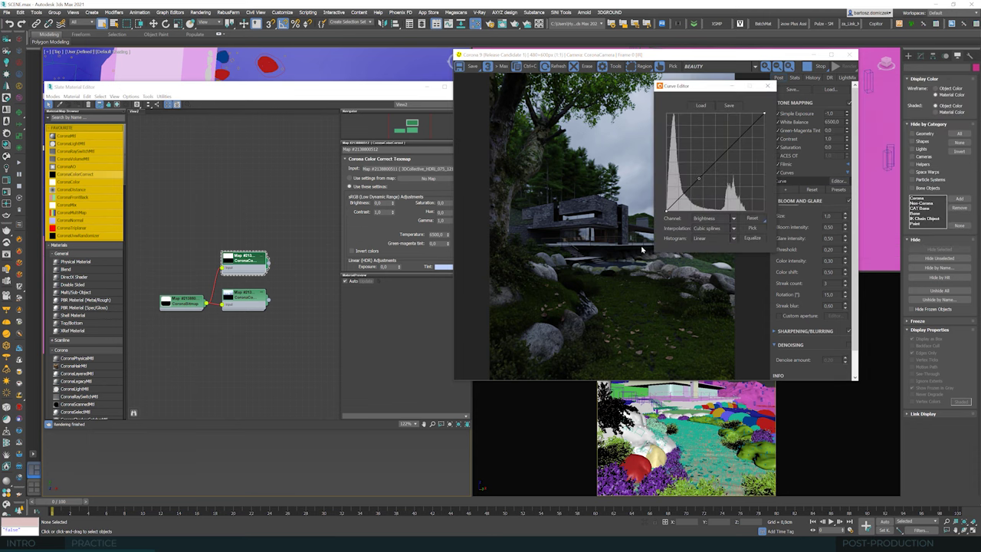
{"action": "left_click_drag", "start_coordinate": [652, 257], "coordinate": [486, 393]}
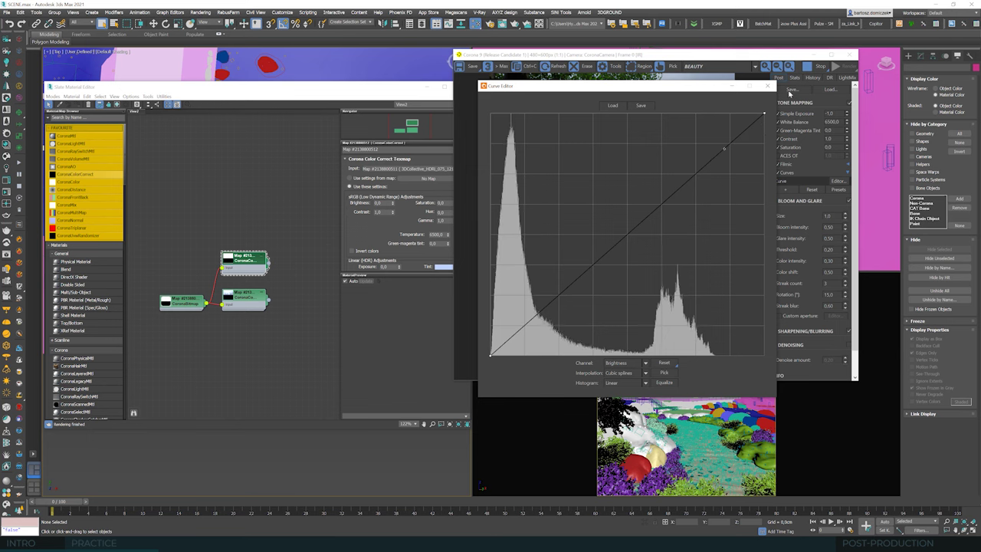
{"action": "left_click", "coordinate": [767, 85]}
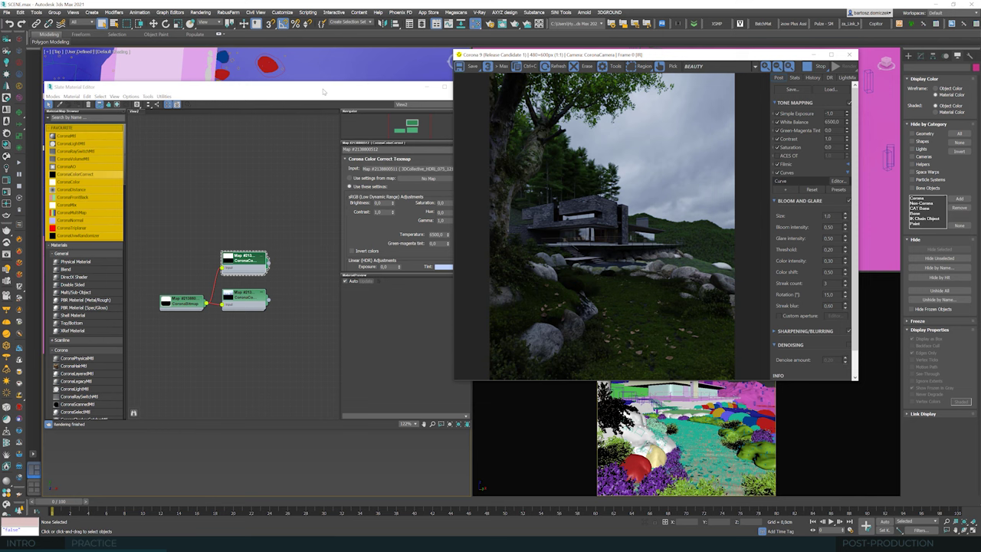
Raise the simple exposure to -0,90 and move the frame buffer window aside.
{"action": "left_click", "coordinate": [847, 111]}
{"action": "scroll", "coordinate": [304, 212], "scroll_direction": "down", "scroll_amount": 1}
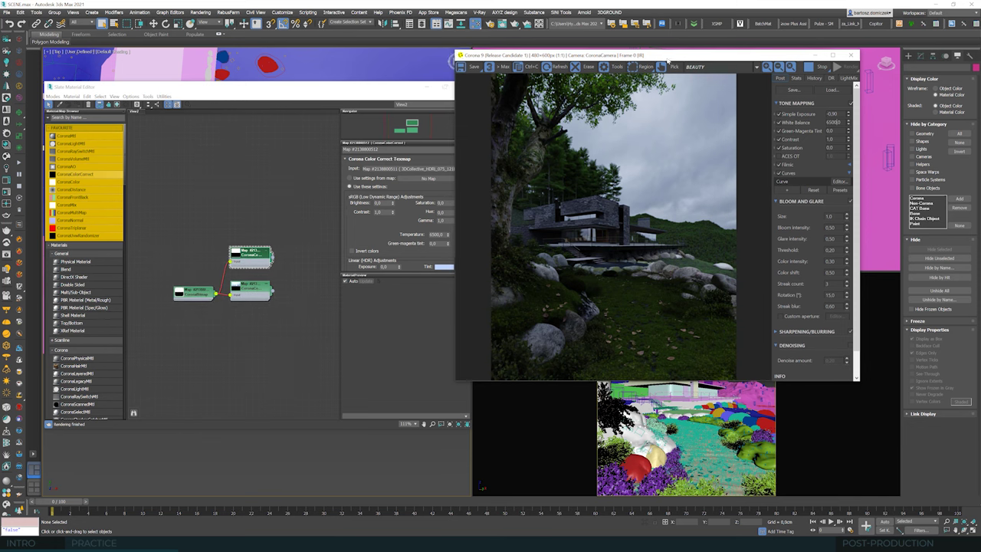
{"action": "left_click_drag", "start_coordinate": [668, 56], "coordinate": [707, 59]}
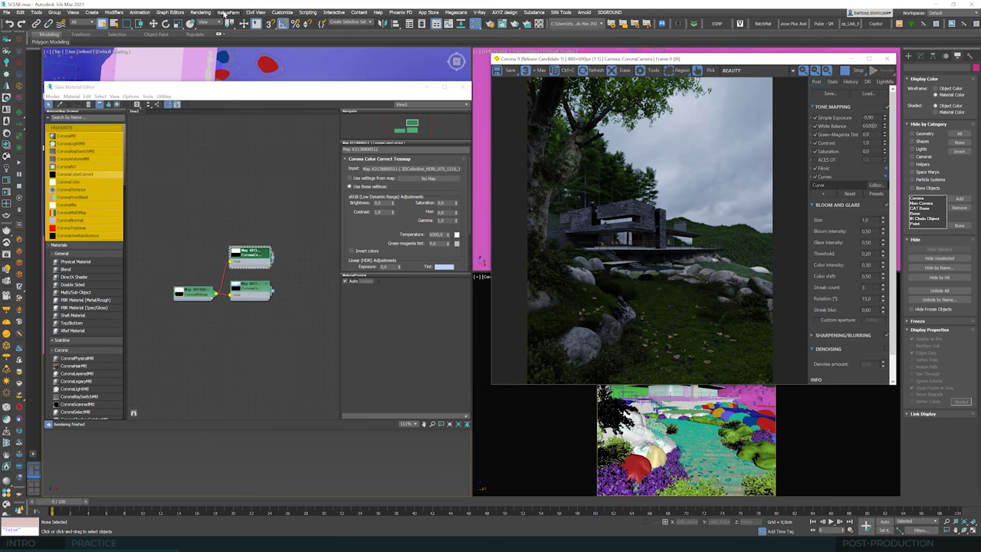
Open the Render Setup and create a CoronaVolumeMtl node with a light grey scattering colour below the HDRI nodes.
{"action": "left_click", "coordinate": [201, 13]}
{"action": "left_click", "coordinate": [348, 222]}
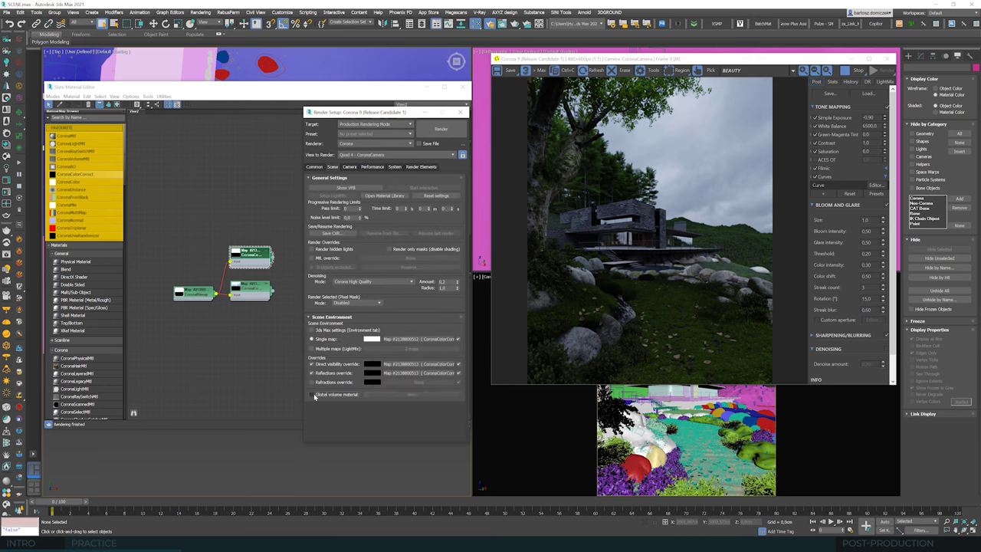
{"action": "left_click_drag", "start_coordinate": [85, 160], "coordinate": [170, 359]}
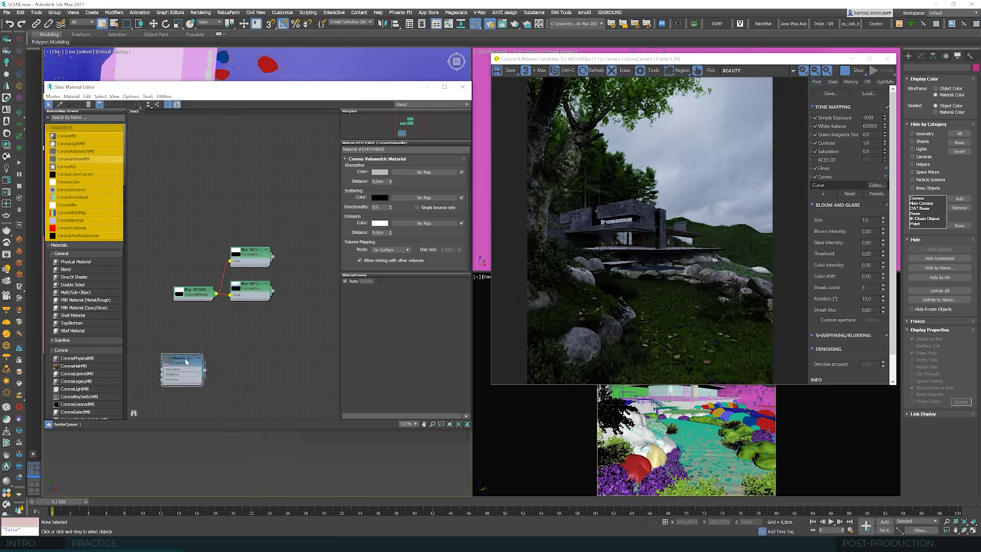
{"action": "left_click_drag", "start_coordinate": [188, 360], "coordinate": [199, 355]}
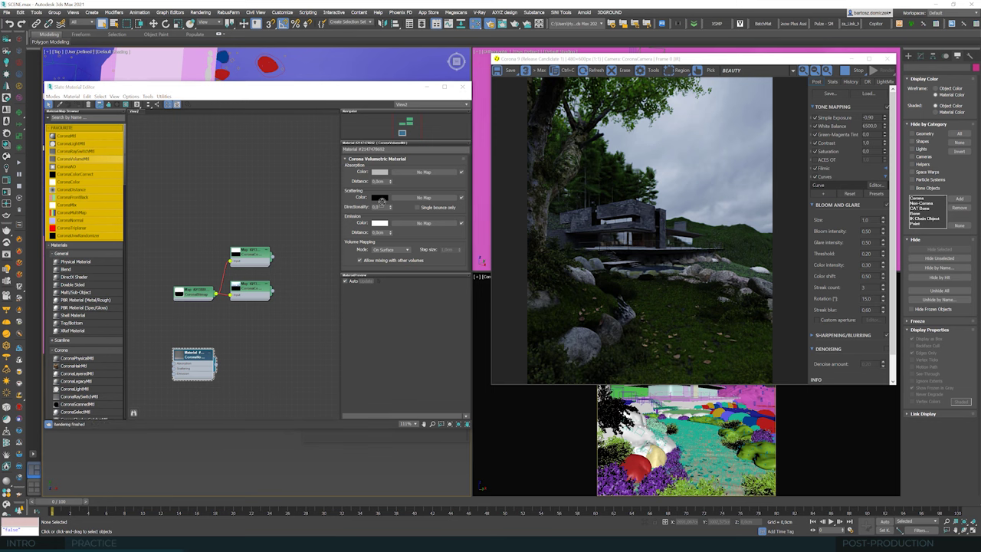
{"action": "left_click", "coordinate": [212, 260]}
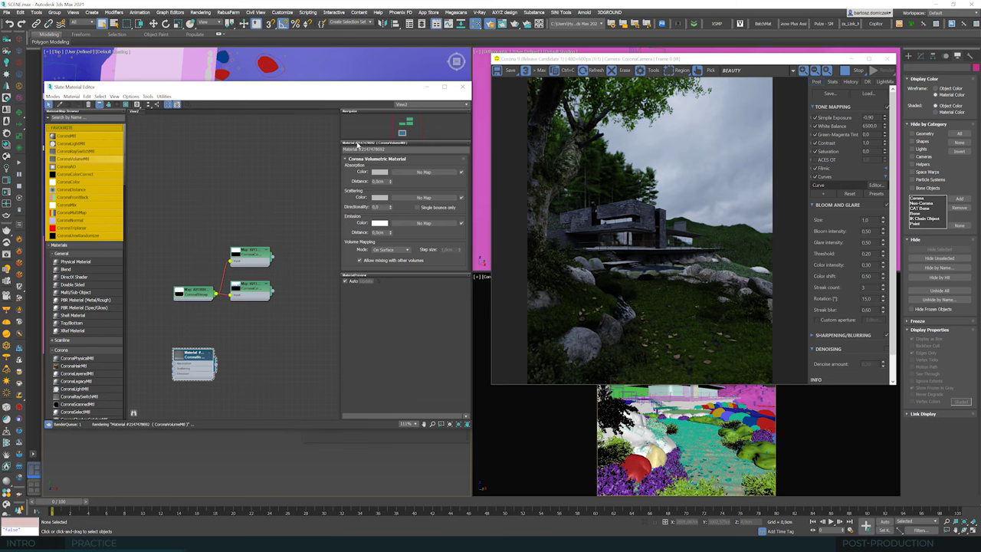
Assign the CoronaVolumeMtl to the scene environment's global volume material slot.
{"action": "left_click_drag", "start_coordinate": [382, 88], "coordinate": [336, 82]}
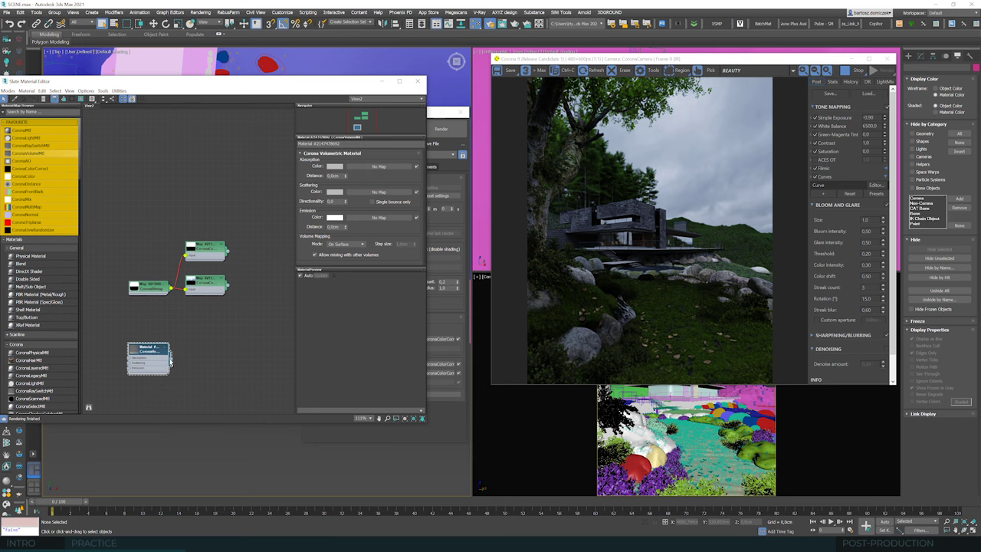
{"action": "left_click_drag", "start_coordinate": [170, 362], "coordinate": [437, 396]}
{"action": "left_click", "coordinate": [368, 302]}
{"action": "left_click", "coordinate": [170, 358]}
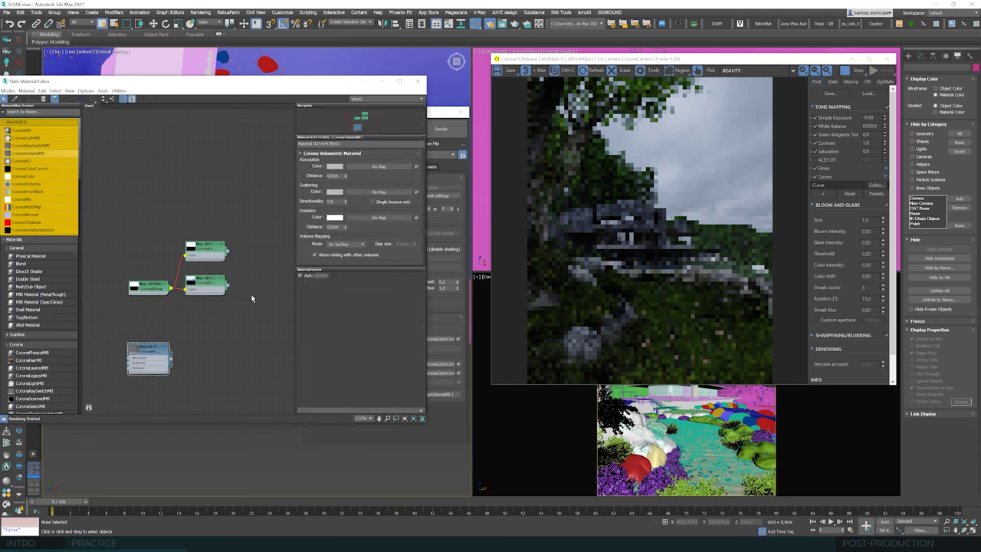
{"action": "left_click_drag", "start_coordinate": [174, 359], "coordinate": [422, 388]}
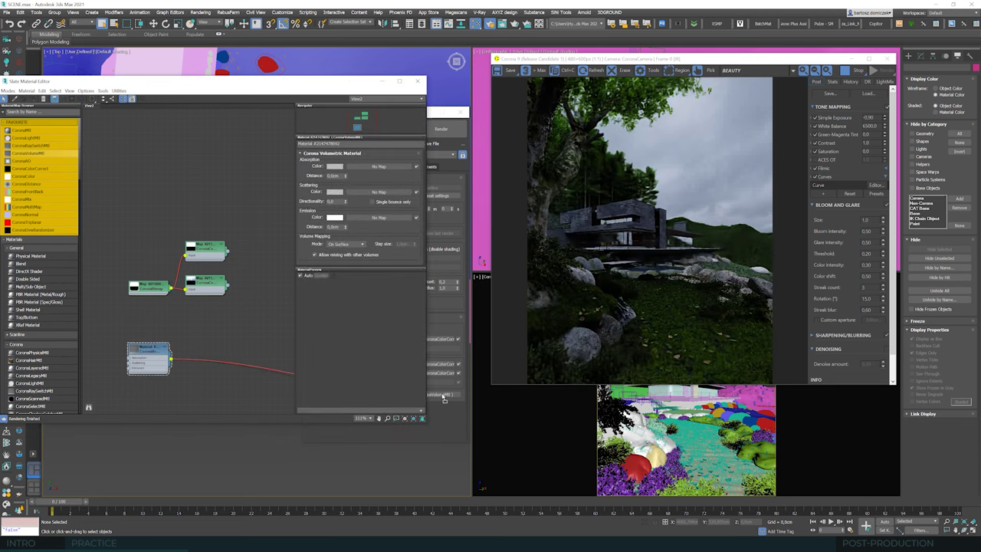
{"action": "left_click", "coordinate": [444, 399]}
Set the volume material's absorption distance to 20000 cm.
{"action": "left_click", "coordinate": [311, 98]}
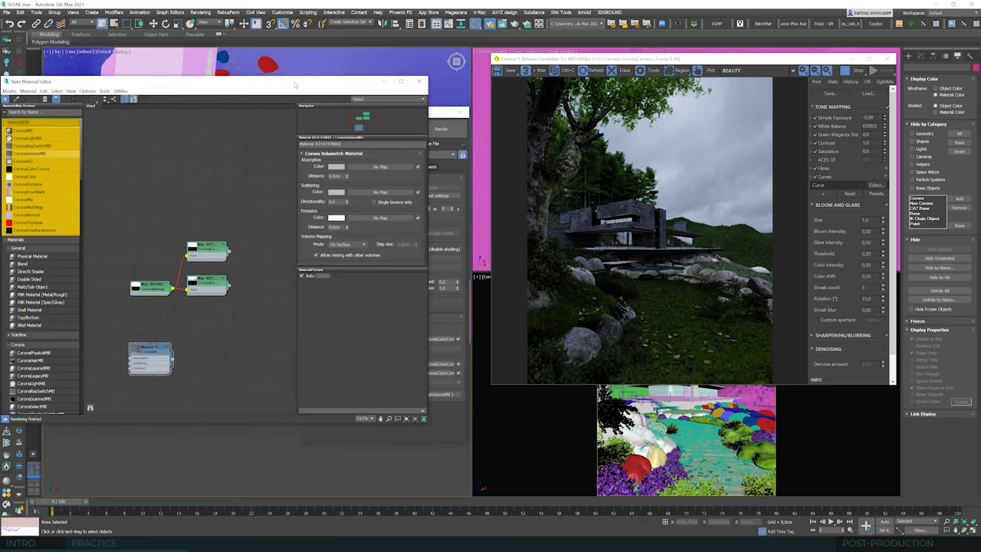
{"action": "left_click_drag", "start_coordinate": [304, 86], "coordinate": [334, 92]}
{"action": "double_click", "coordinate": [368, 183]}
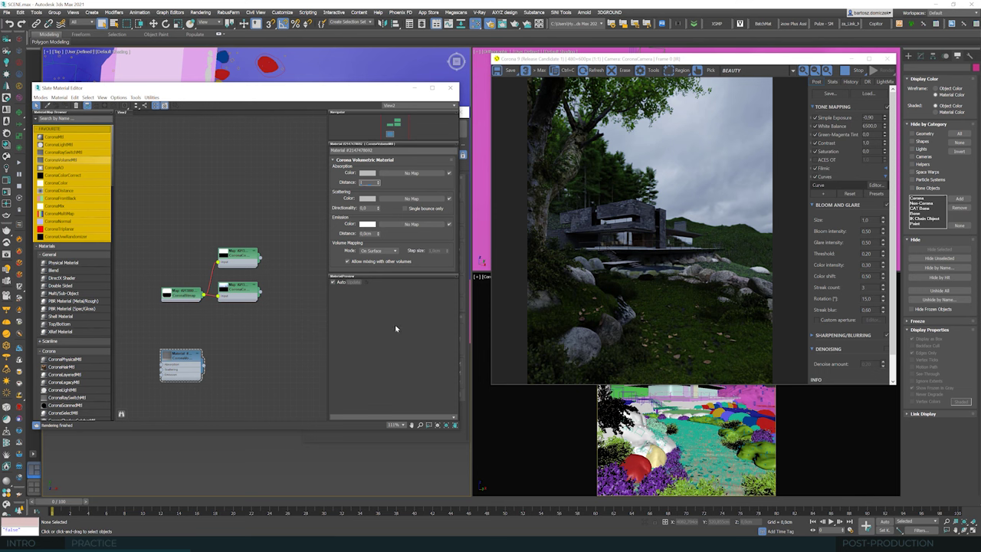
{"action": "left_click", "coordinate": [370, 207]}
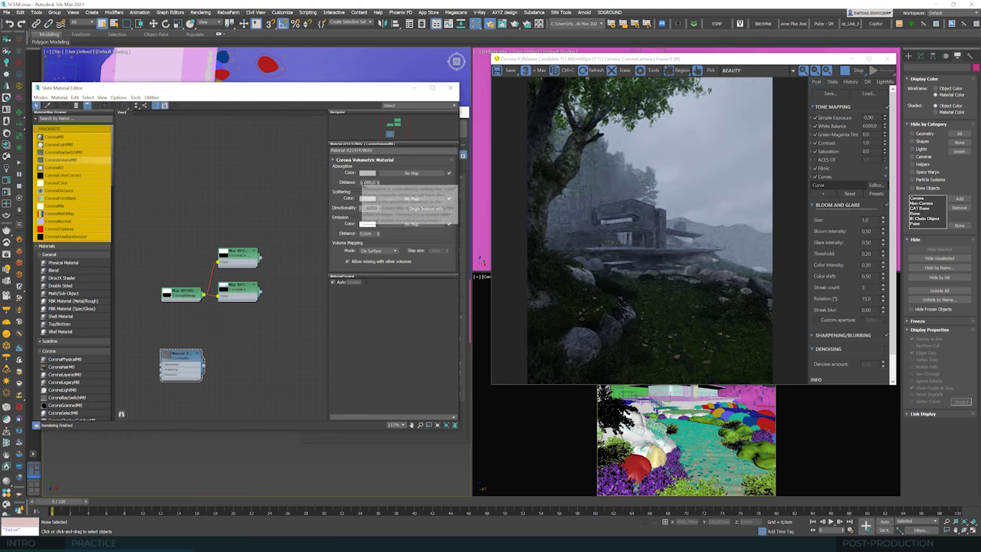
{"action": "type", "text": "20000"}
{"action": "key", "text": "Return"}
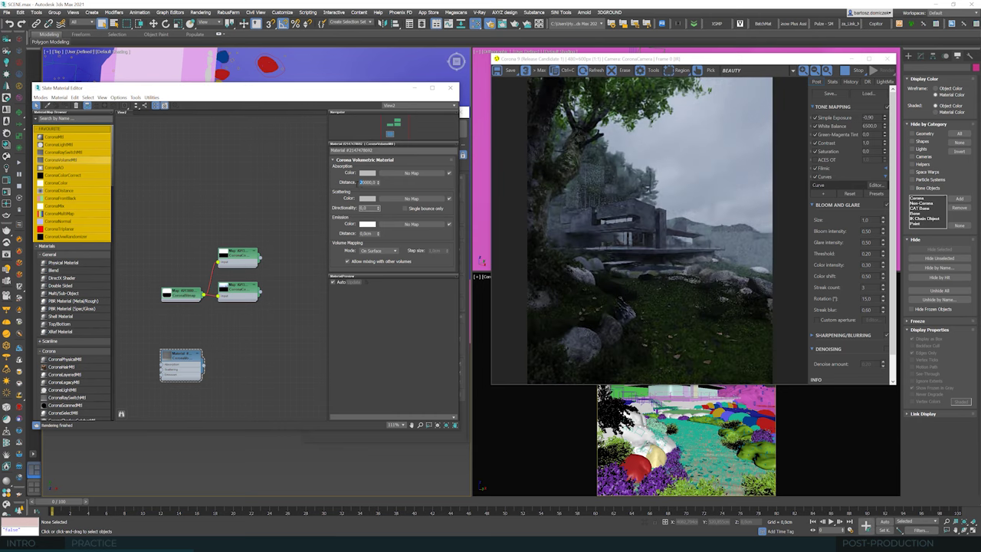
Set the volume material's absorption distance to 30000 cm and its scattering directionality to 0,3.
{"action": "mouse_move", "coordinate": [369, 203]}
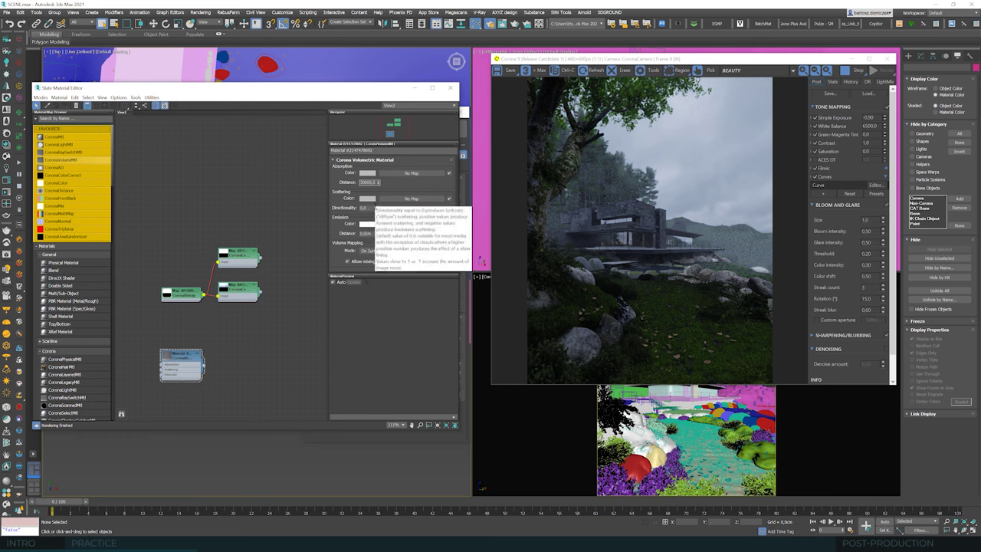
{"action": "left_click", "coordinate": [367, 208]}
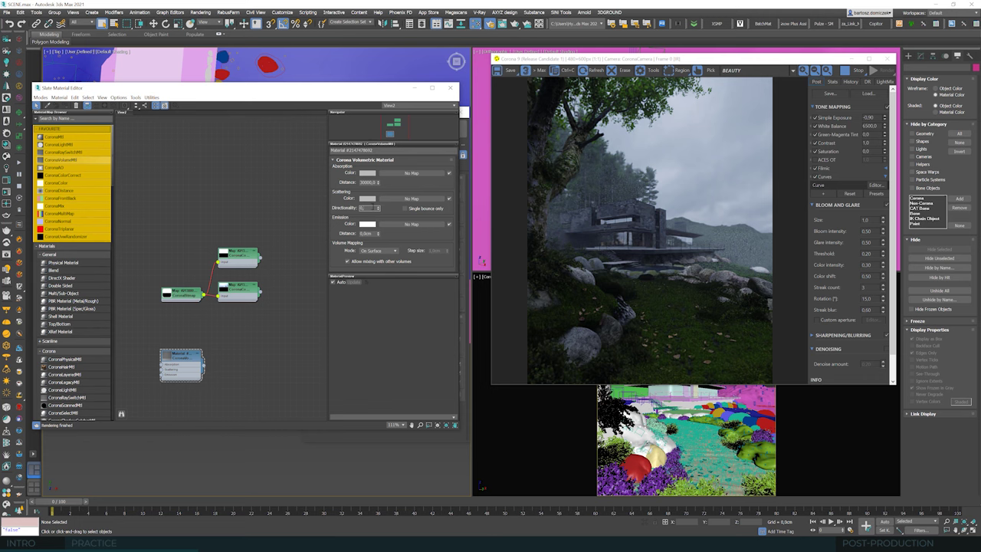
{"action": "left_click", "coordinate": [369, 233]}
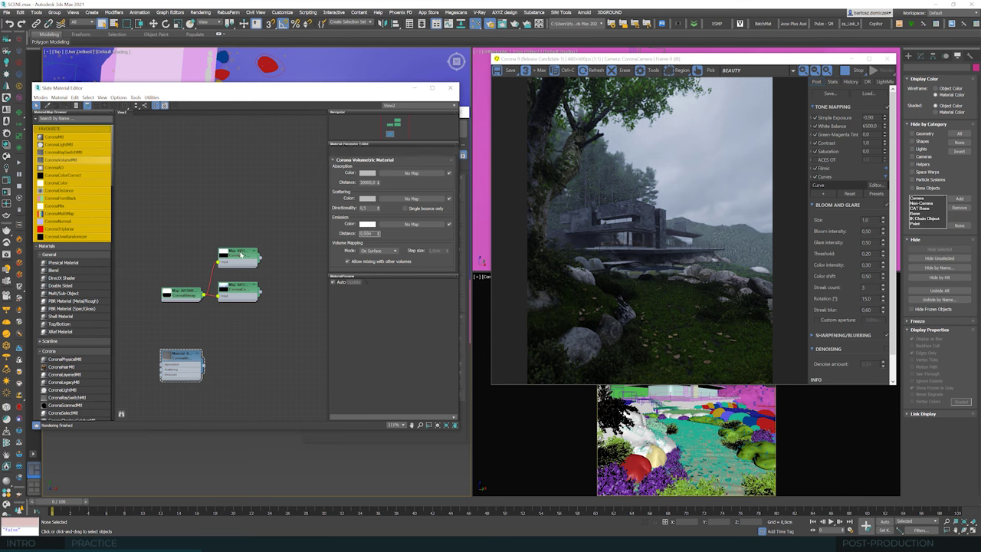
Copy the blue tint of the upper CoronaColorCorrect node into the volume material's emission colour.
{"action": "double_click", "coordinate": [243, 253]}
{"action": "right_click", "coordinate": [428, 267]}
{"action": "left_click", "coordinate": [450, 273]}
{"action": "double_click", "coordinate": [181, 360]}
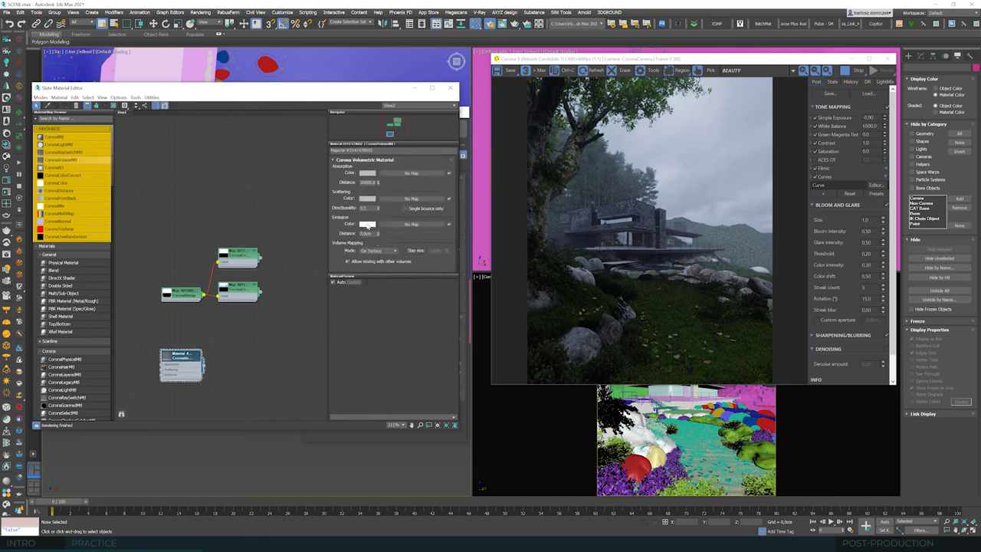
{"action": "right_click", "coordinate": [368, 224]}
{"action": "left_click", "coordinate": [383, 236]}
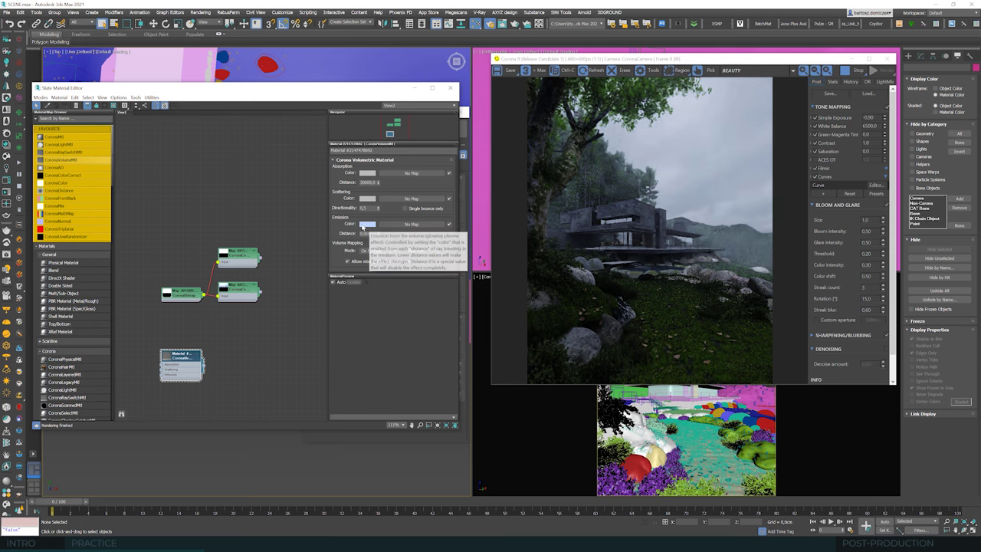
Paste the blue tint as the volume material's scattering colour and reset its emission colour to white.
{"action": "right_click", "coordinate": [366, 199]}
{"action": "left_click", "coordinate": [377, 211]}
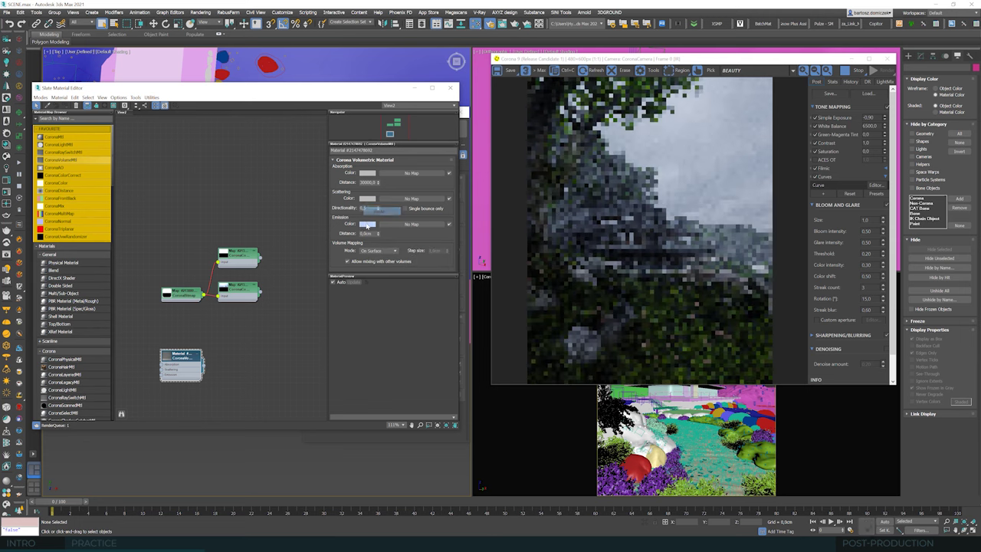
{"action": "left_click", "coordinate": [368, 224]}
{"action": "left_click", "coordinate": [185, 99]}
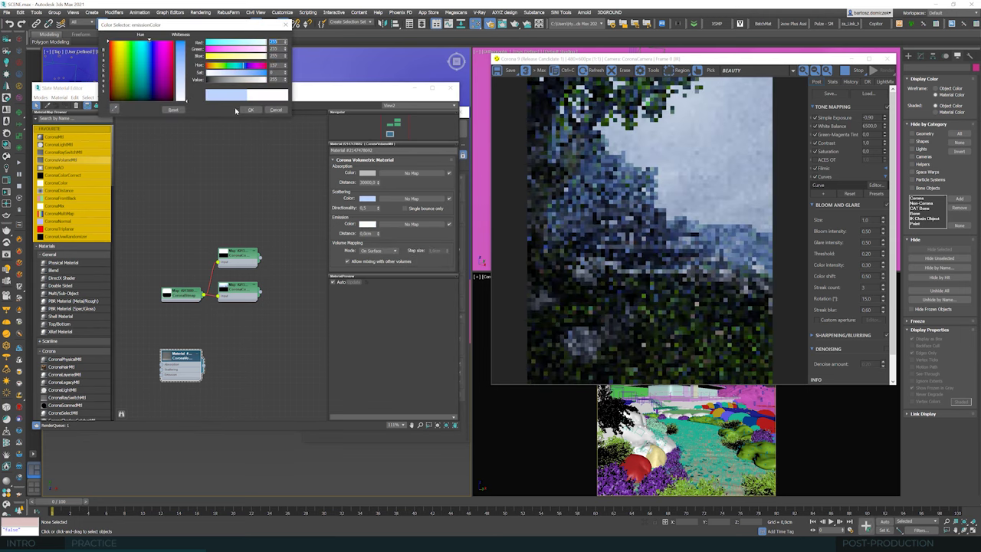
{"action": "left_click", "coordinate": [250, 109]}
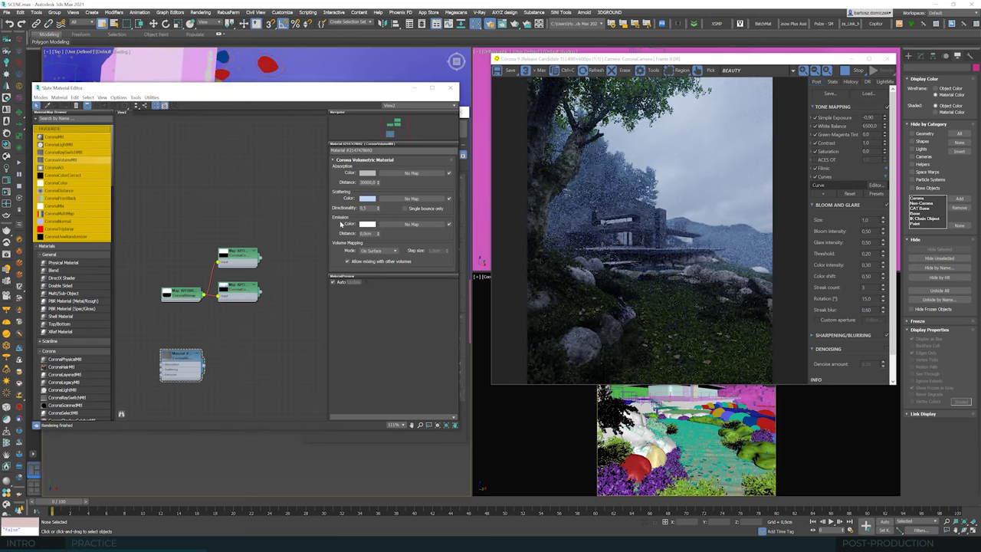
Darken the volume material's scattering colour to a value of 170 and reduce its saturation for a more muted blue.
{"action": "left_click", "coordinate": [368, 199]}
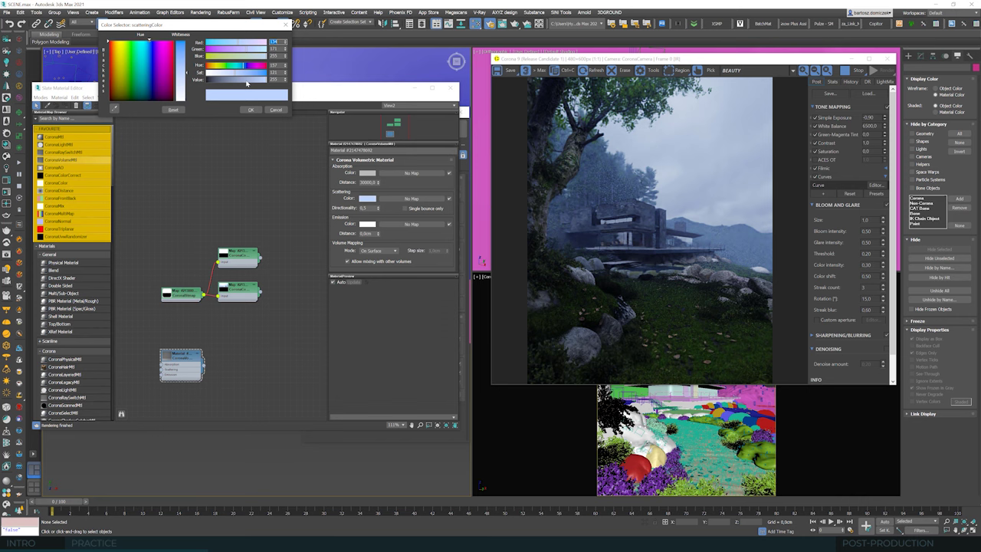
{"action": "left_click_drag", "start_coordinate": [246, 82], "coordinate": [234, 82]}
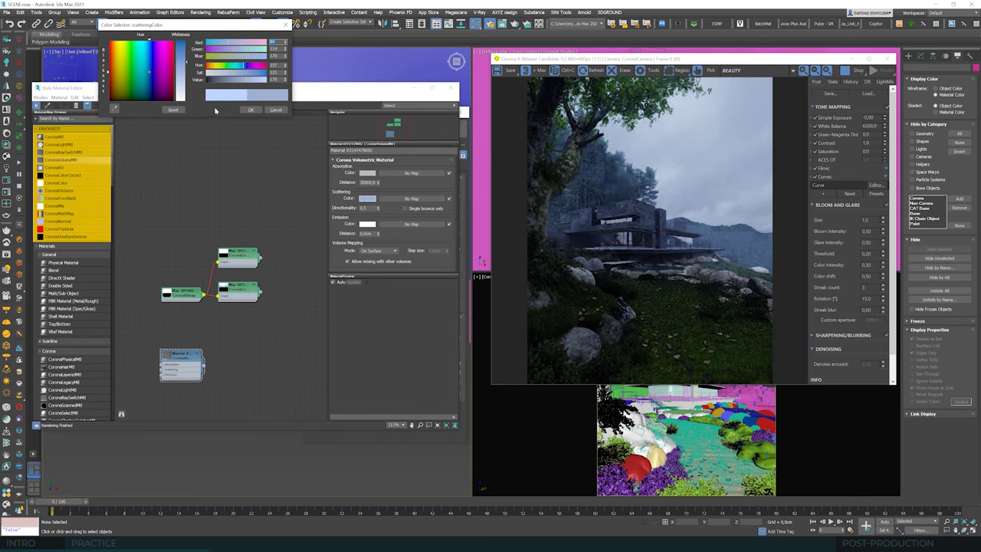
{"action": "left_click", "coordinate": [223, 73]}
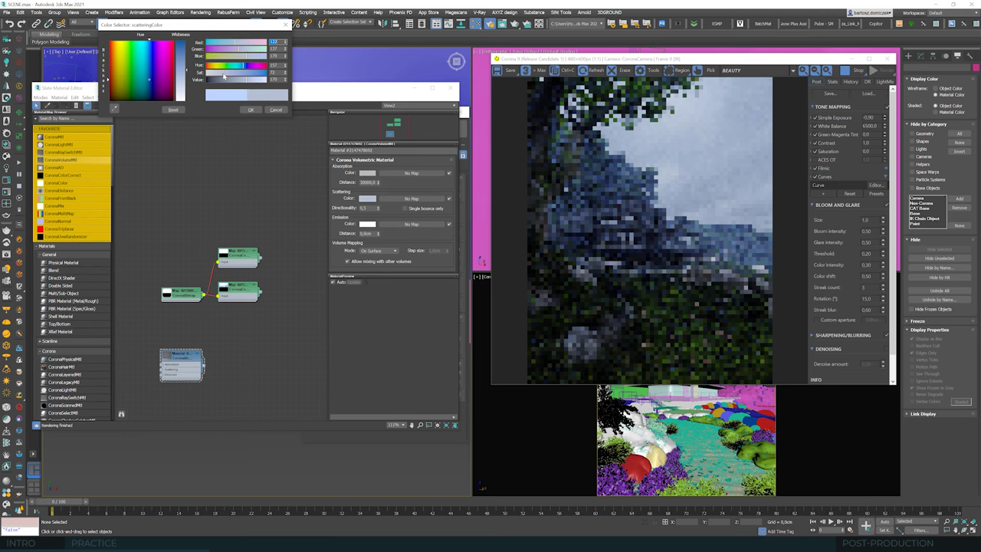
{"action": "left_click", "coordinate": [231, 74]}
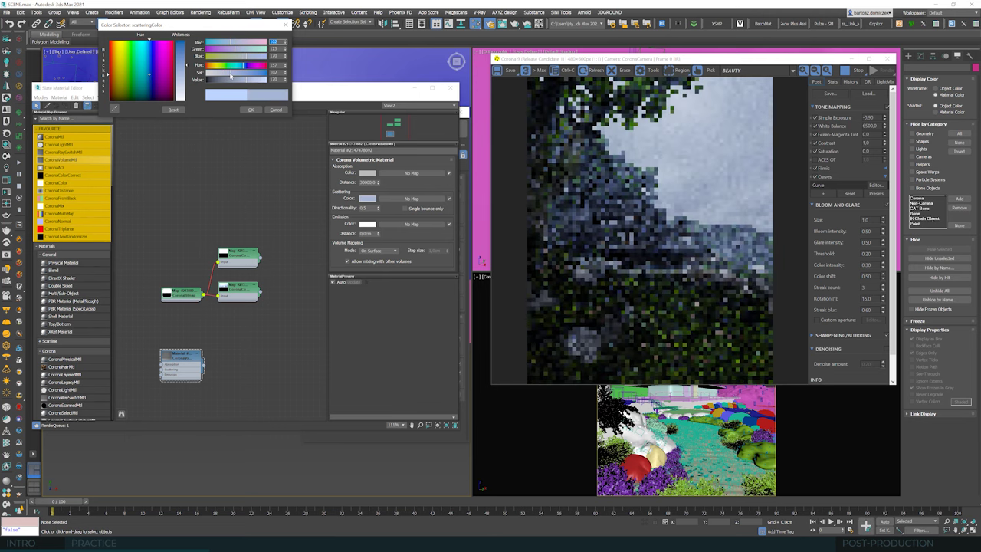
{"action": "left_click", "coordinate": [251, 110]}
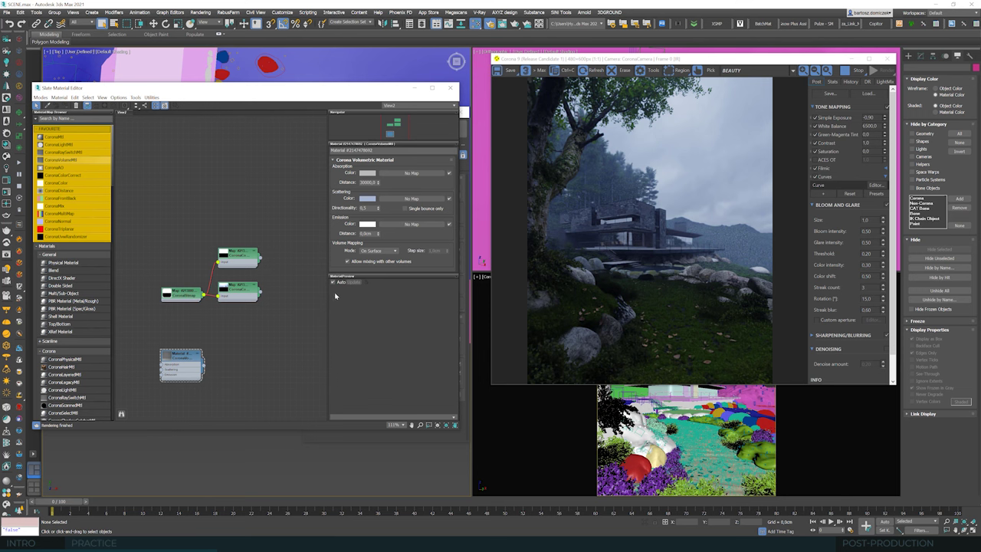
Close the Slate Material Editor and the Render Setup window.
{"action": "scroll", "coordinate": [281, 342], "scroll_direction": "down", "scroll_amount": 1}
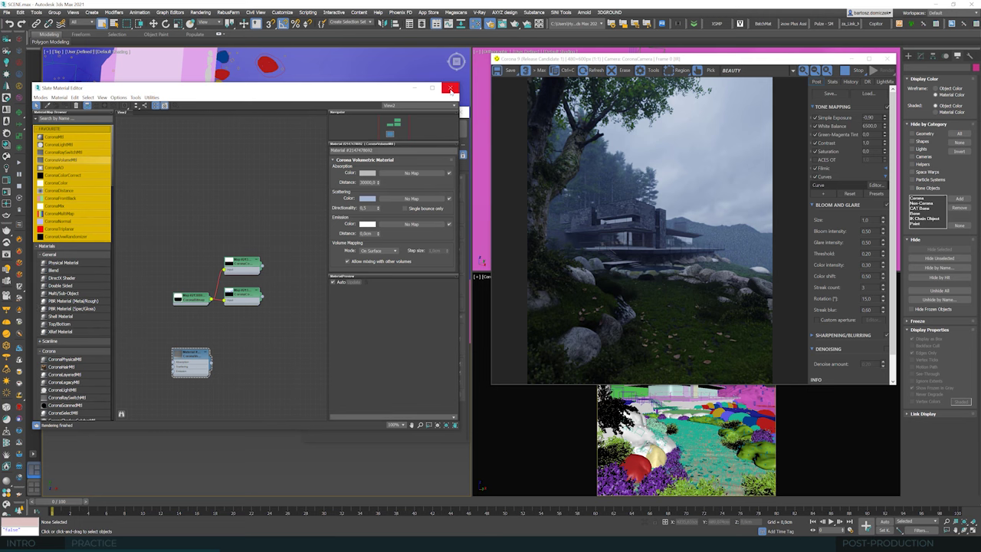
{"action": "left_click", "coordinate": [450, 87]}
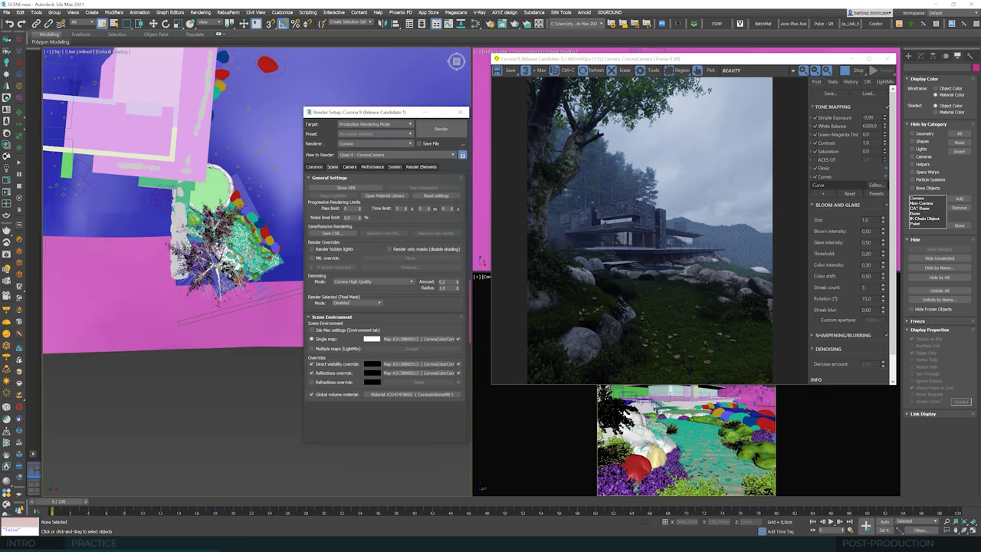
{"action": "left_click", "coordinate": [463, 114]}
Create a targeted CoronaSun east of the house aimed at it, and shift the sun north in plan to Y about 287 cm.
{"action": "left_click", "coordinate": [908, 55]}
{"action": "left_click", "coordinate": [926, 67]}
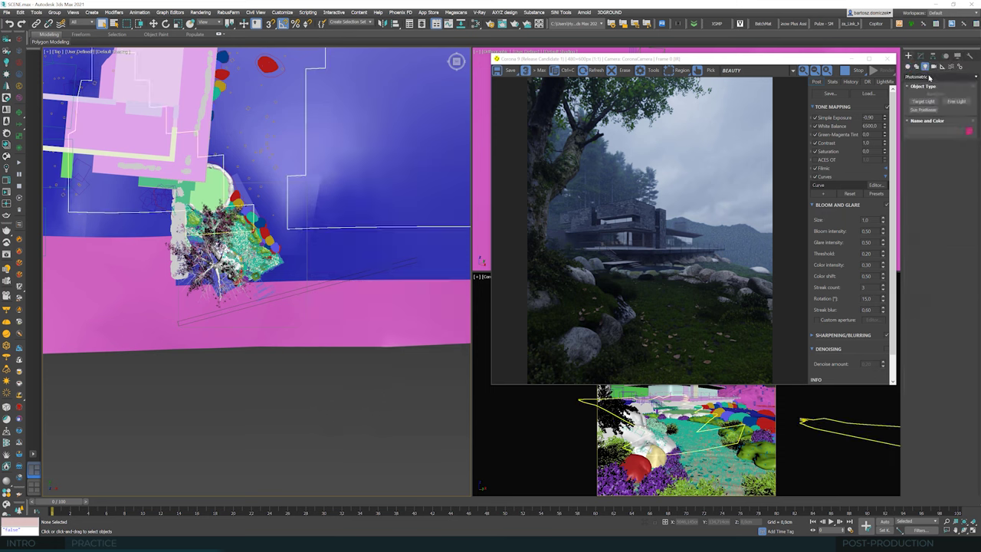
{"action": "left_click", "coordinate": [928, 77]}
{"action": "left_click", "coordinate": [919, 102]}
{"action": "left_click", "coordinate": [941, 77]}
{"action": "left_click", "coordinate": [932, 107]}
{"action": "left_click", "coordinate": [956, 102]}
{"action": "scroll", "coordinate": [289, 184], "scroll_direction": "down", "scroll_amount": 6}
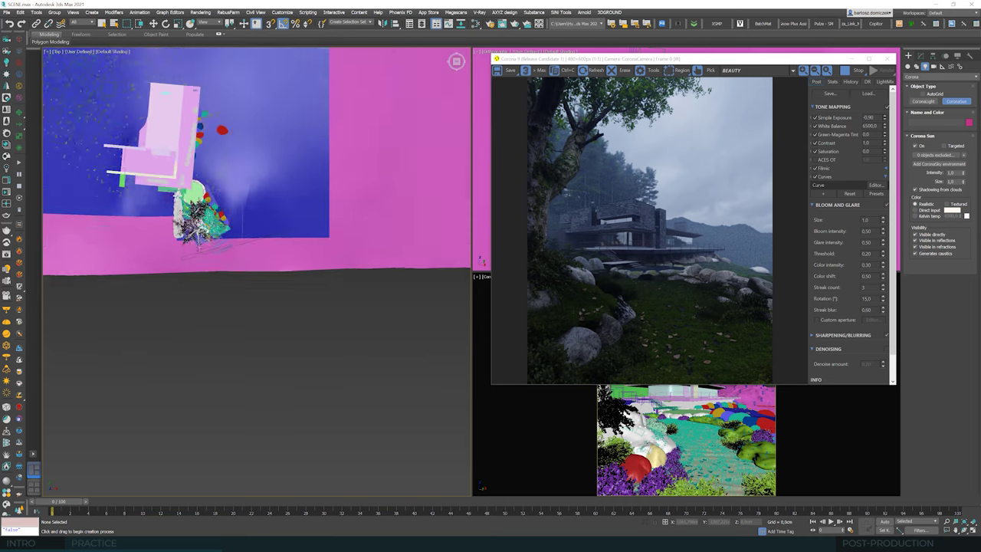
{"action": "left_click_drag", "start_coordinate": [350, 187], "coordinate": [180, 186]}
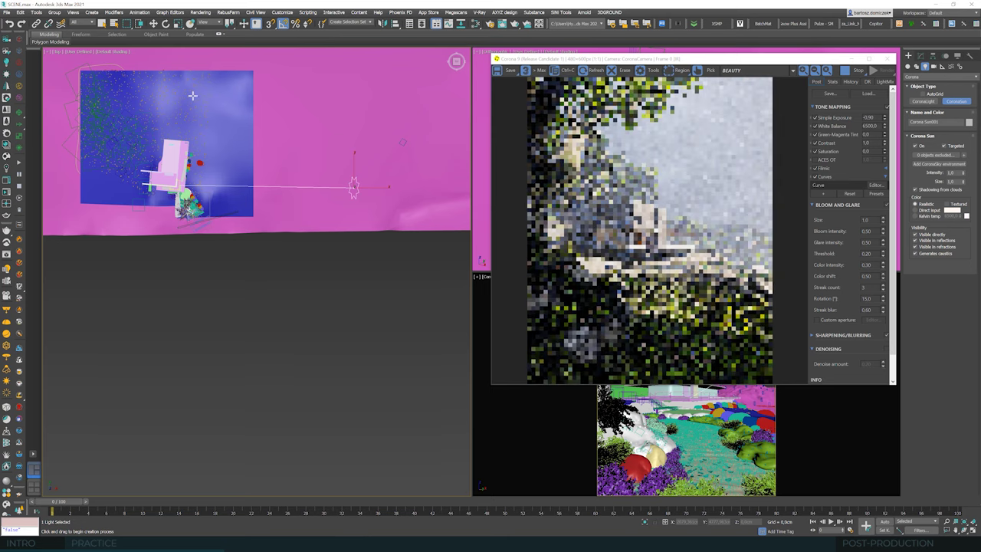
{"action": "left_click", "coordinate": [154, 24]}
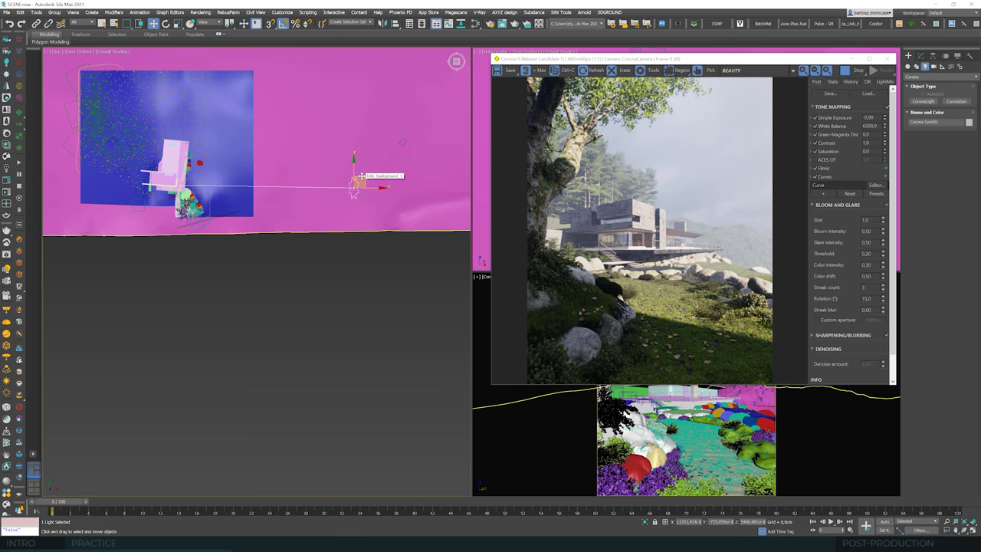
{"action": "left_click_drag", "start_coordinate": [358, 176], "coordinate": [356, 170]}
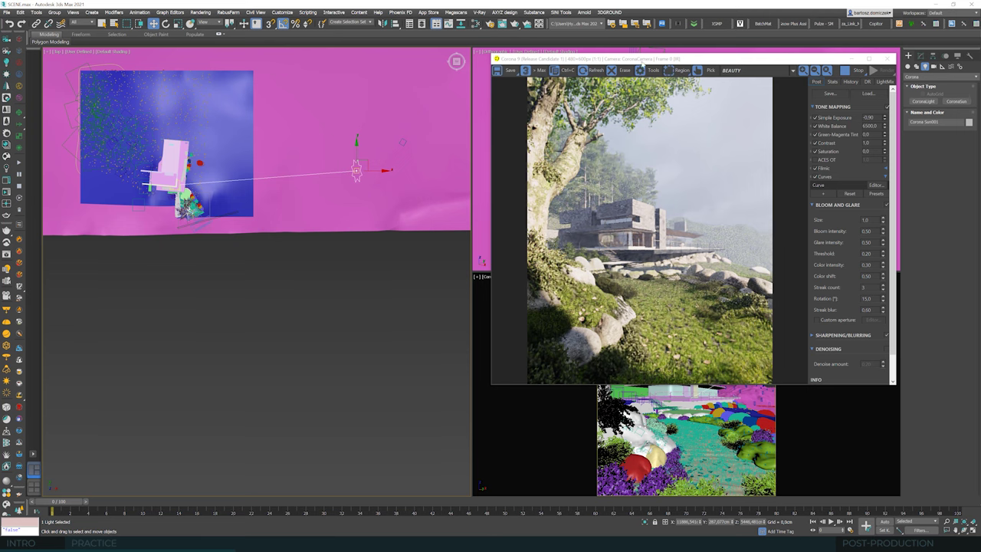
Switch the perspective viewport to the Front view, lower the sun to Z about 2242 cm and show its parameters.
{"action": "left_click_drag", "start_coordinate": [642, 60], "coordinate": [233, 127]}
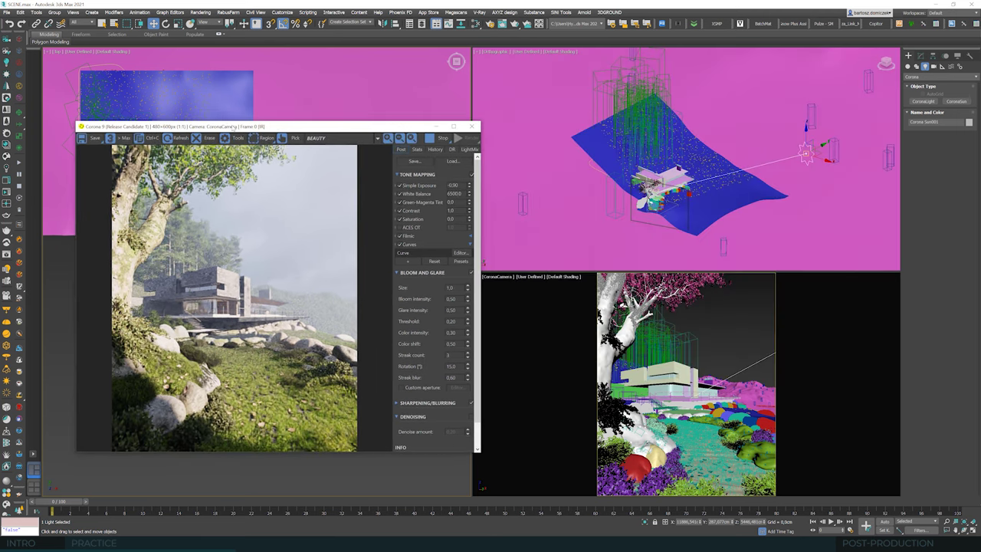
{"action": "left_click", "coordinate": [499, 51]}
{"action": "left_click", "coordinate": [537, 108]}
{"action": "scroll", "coordinate": [598, 204], "scroll_direction": "down", "scroll_amount": 10}
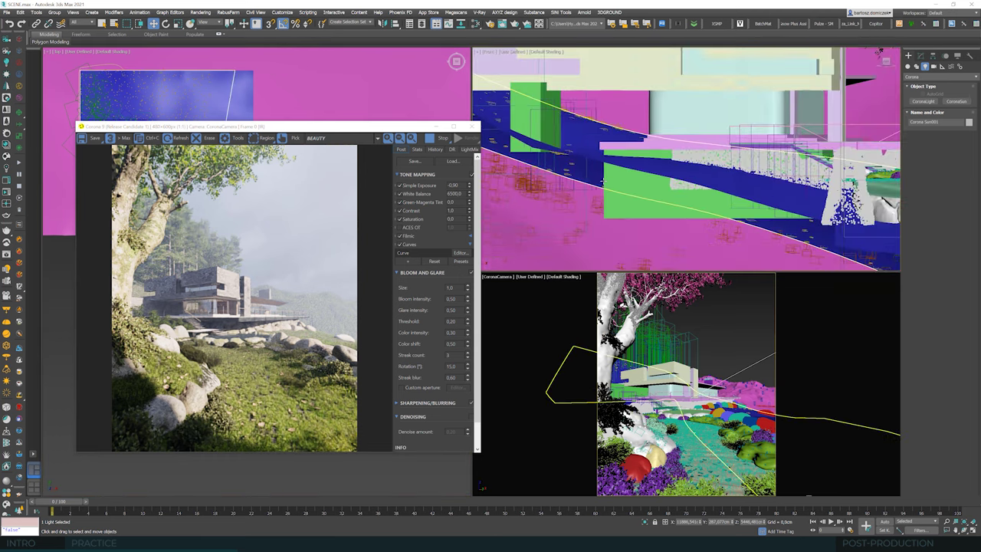
{"action": "scroll", "coordinate": [662, 159], "scroll_direction": "down", "scroll_amount": 8}
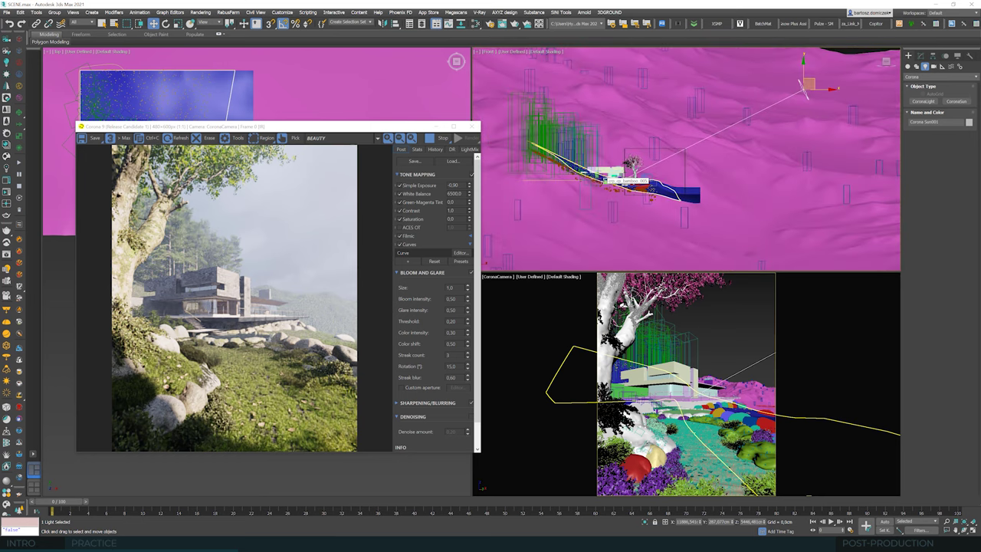
{"action": "scroll", "coordinate": [663, 159], "scroll_direction": "up", "scroll_amount": 5}
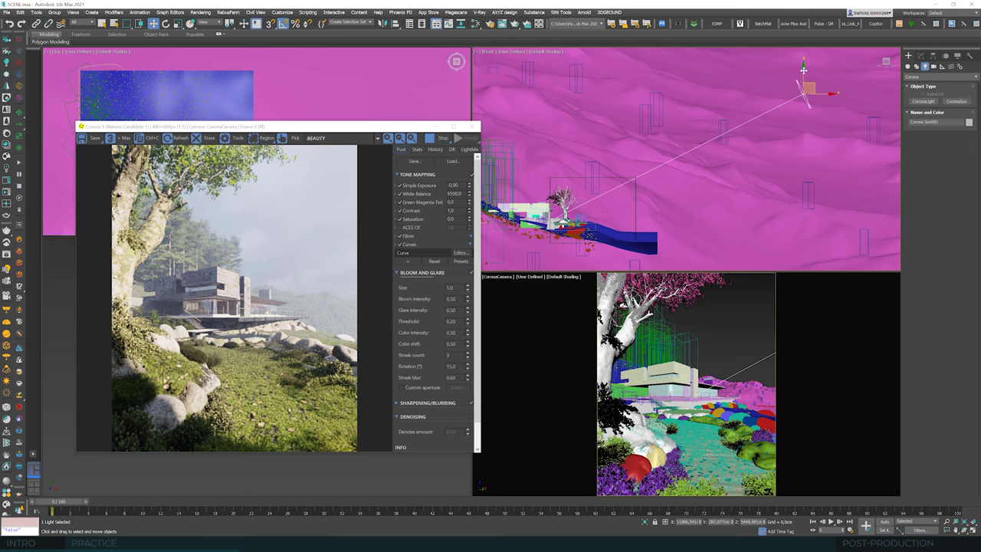
{"action": "left_click_drag", "start_coordinate": [800, 72], "coordinate": [813, 146]}
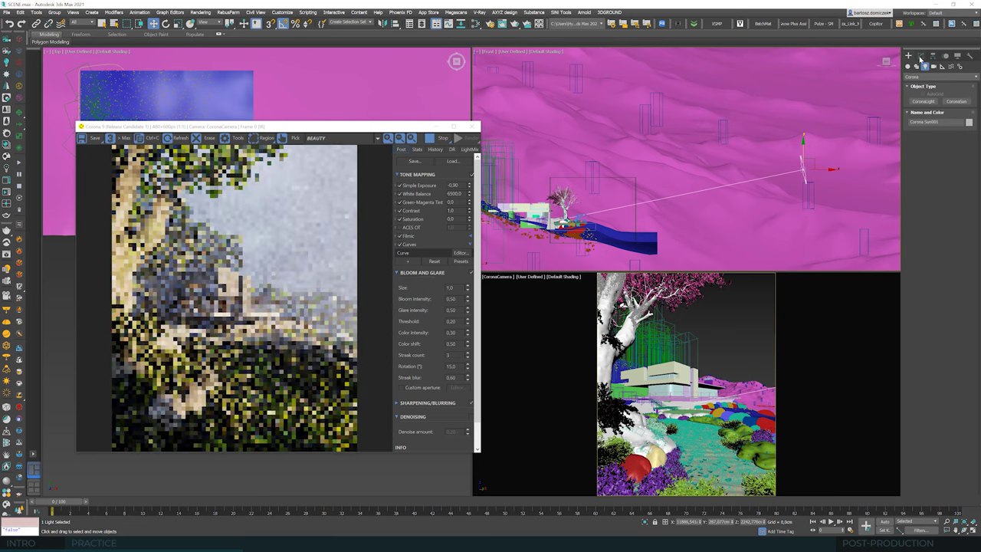
{"action": "left_click", "coordinate": [921, 57]}
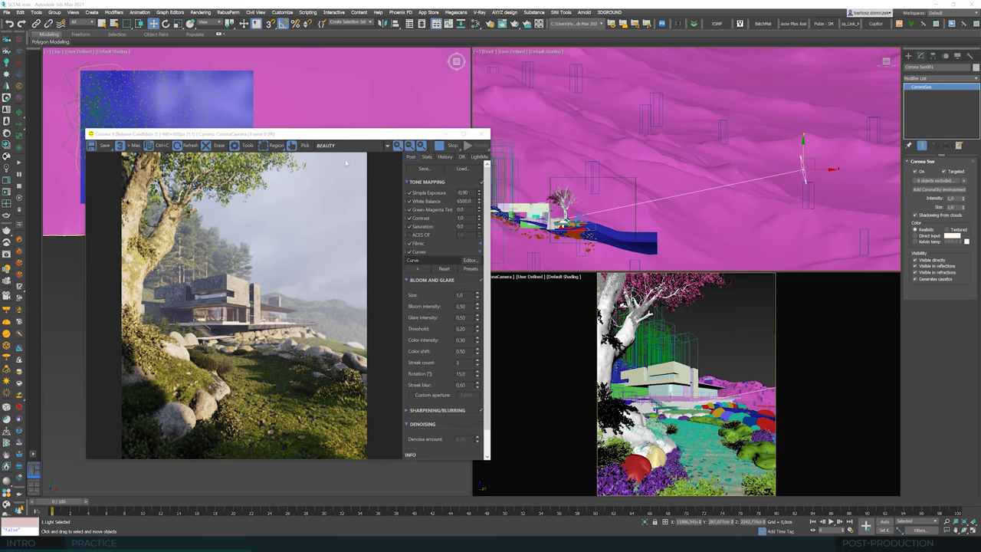
Try moving the sun south in the Top view, to Y about -221 cm.
{"action": "left_click_drag", "start_coordinate": [322, 138], "coordinate": [625, 145]}
{"action": "middle_click_drag", "start_coordinate": [354, 157], "coordinate": [362, 151]}
{"action": "left_click_drag", "start_coordinate": [363, 148], "coordinate": [363, 151]}
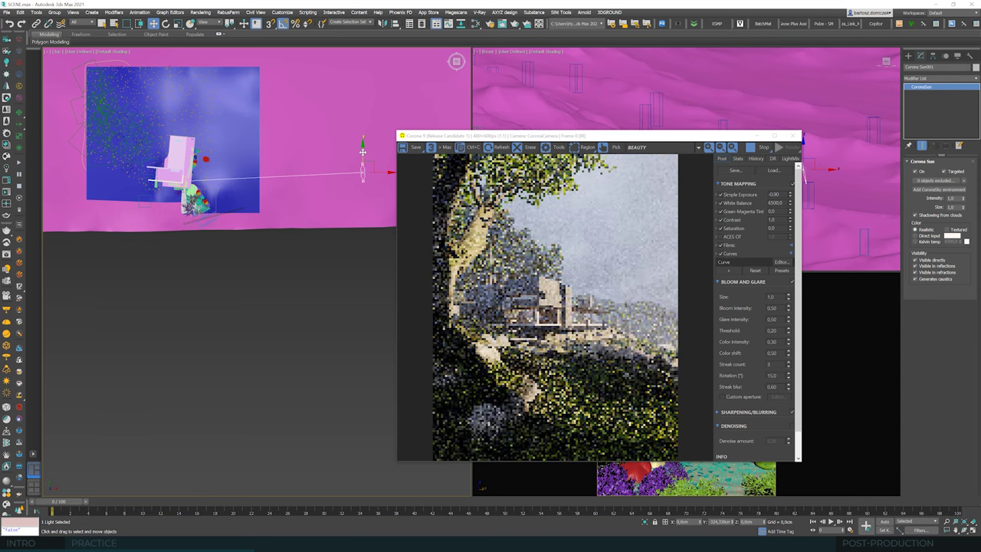
{"action": "left_click_drag", "start_coordinate": [363, 151], "coordinate": [363, 154]}
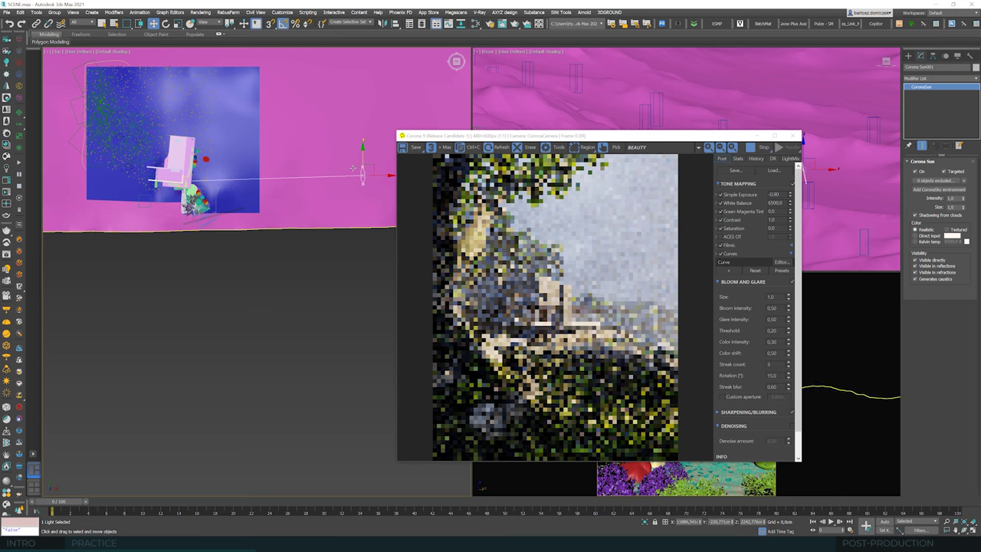
{"action": "middle_click_drag", "start_coordinate": [344, 171], "coordinate": [264, 174]}
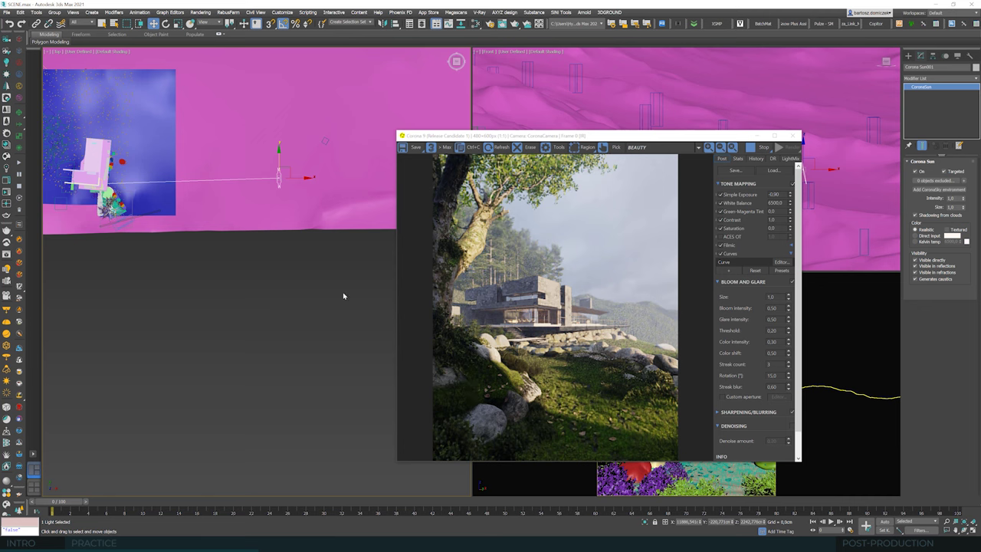
Try lowering the sun to Z about 2081 cm and moving it north in plan to Y about 617 cm.
{"action": "left_click_drag", "start_coordinate": [601, 137], "coordinate": [307, 145]}
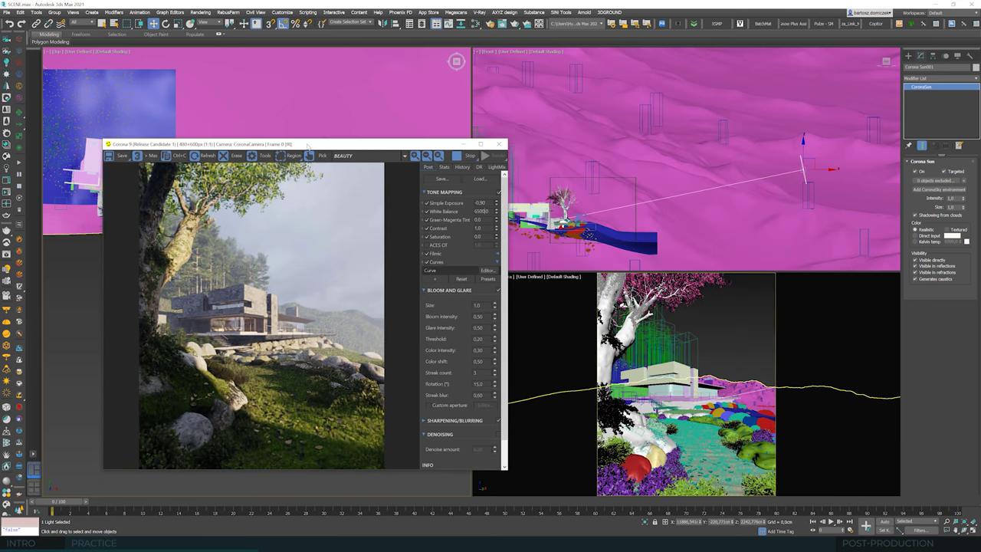
{"action": "left_click", "coordinate": [805, 144]}
{"action": "left_click_drag", "start_coordinate": [803, 145], "coordinate": [804, 155]}
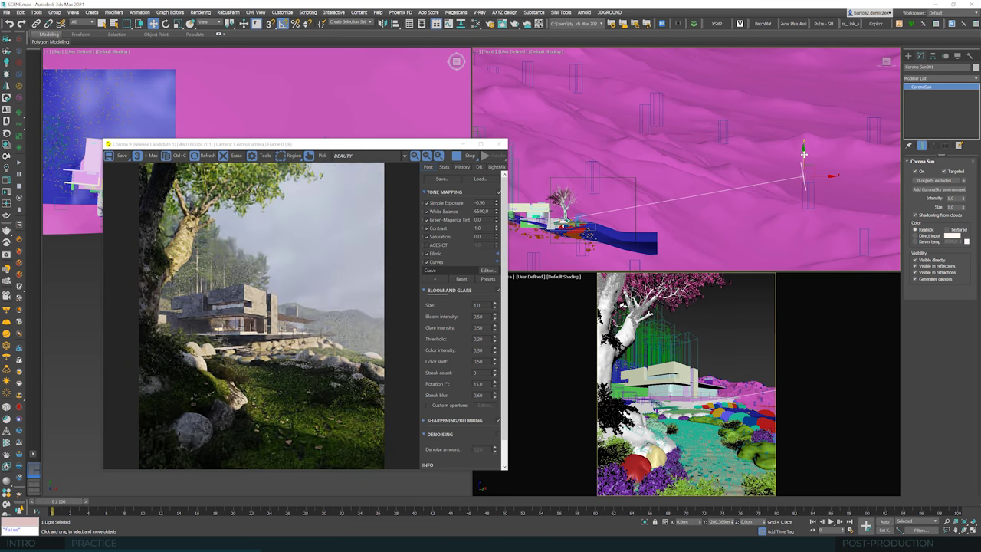
{"action": "left_click_drag", "start_coordinate": [804, 154], "coordinate": [804, 151]}
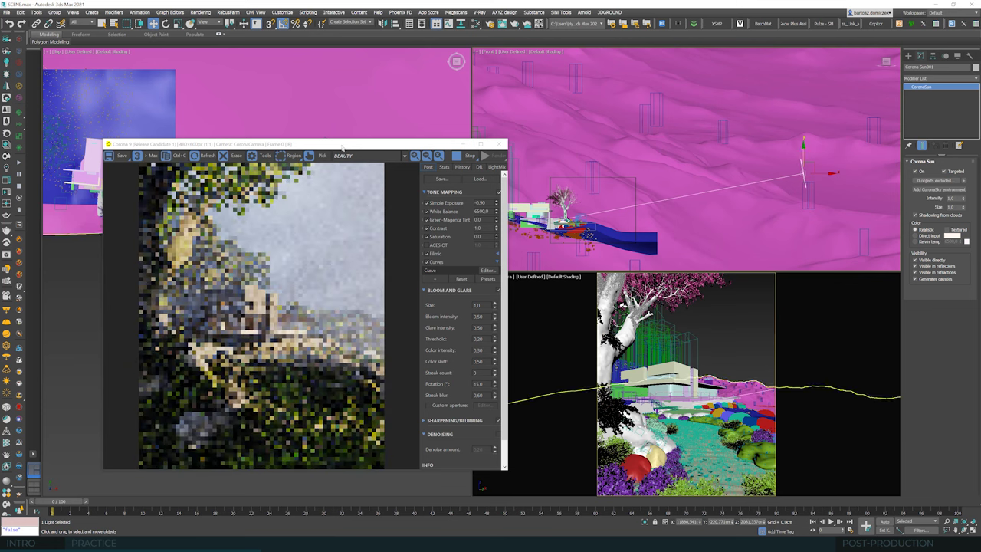
{"action": "left_click_drag", "start_coordinate": [494, 144], "coordinate": [766, 138]}
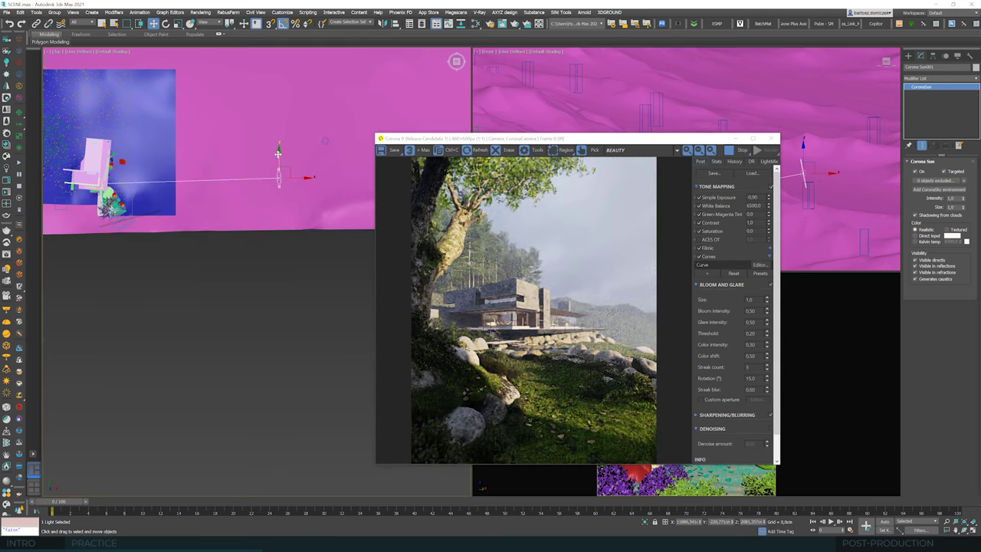
{"action": "left_click_drag", "start_coordinate": [280, 156], "coordinate": [276, 145]}
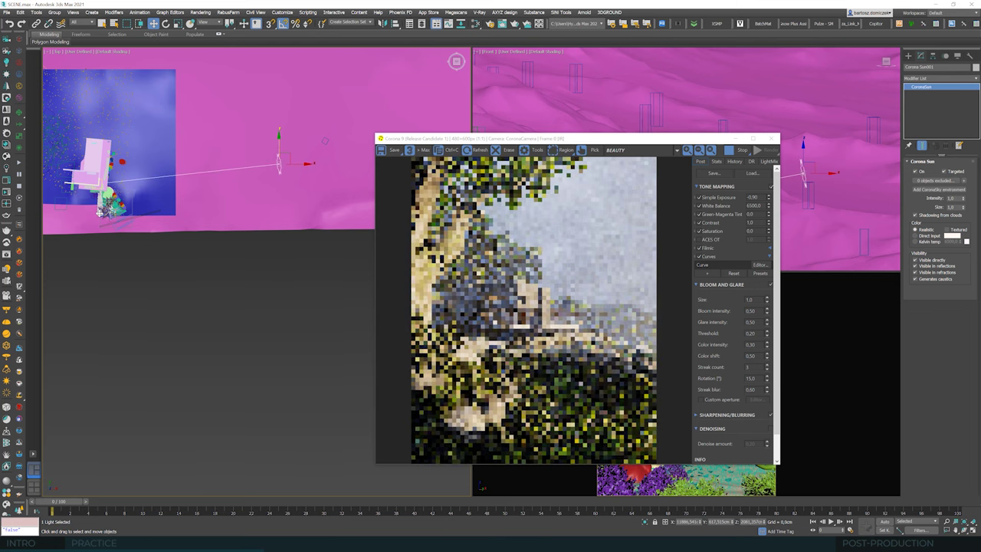
Try rotating the BOX_BEHIND_CAMERA object in the Top view to a Z rotation of about 21,3 degrees.
{"action": "scroll", "coordinate": [119, 214], "scroll_direction": "up", "scroll_amount": 5}
{"action": "left_click", "coordinate": [157, 220]}
{"action": "left_click", "coordinate": [165, 24]}
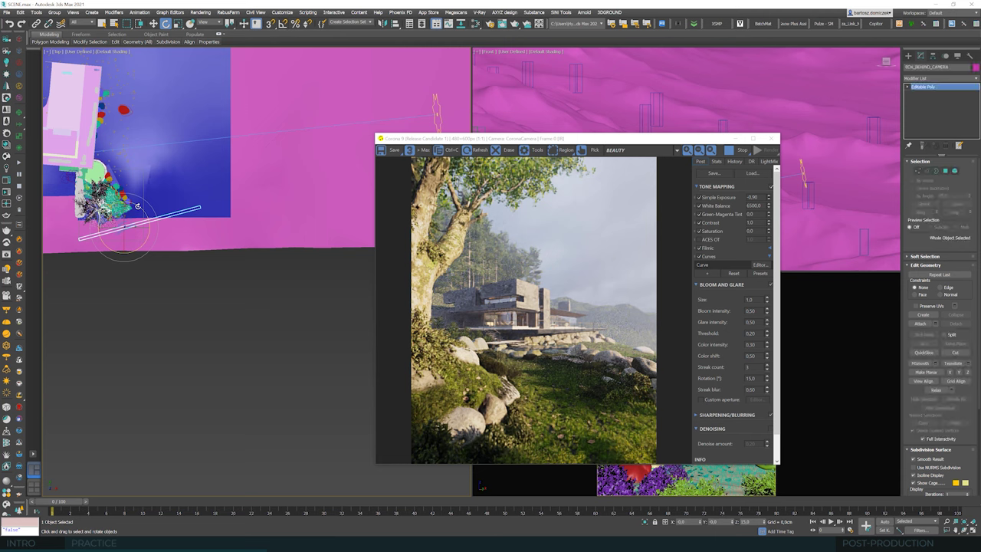
{"action": "left_click_drag", "start_coordinate": [138, 207], "coordinate": [135, 204]}
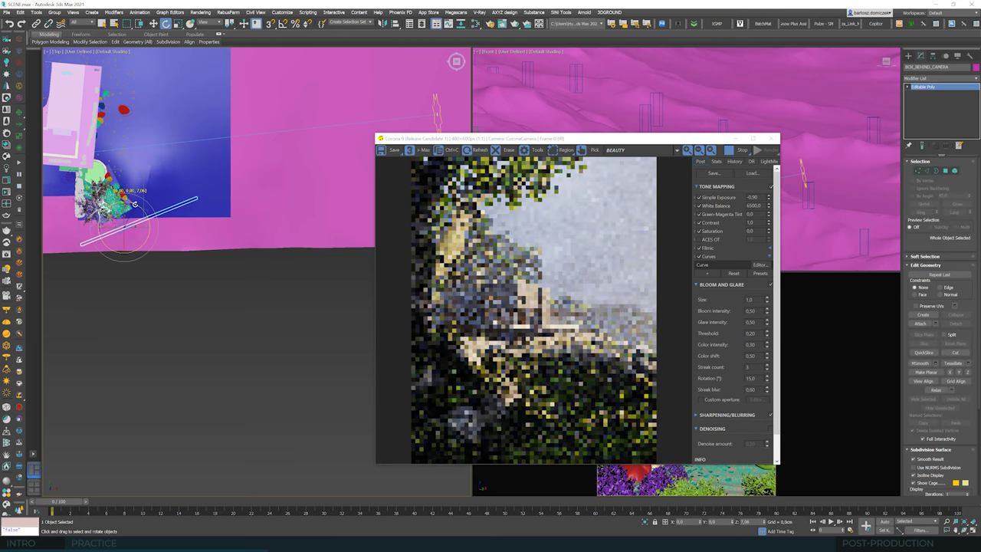
{"action": "left_click_drag", "start_coordinate": [135, 204], "coordinate": [135, 204]}
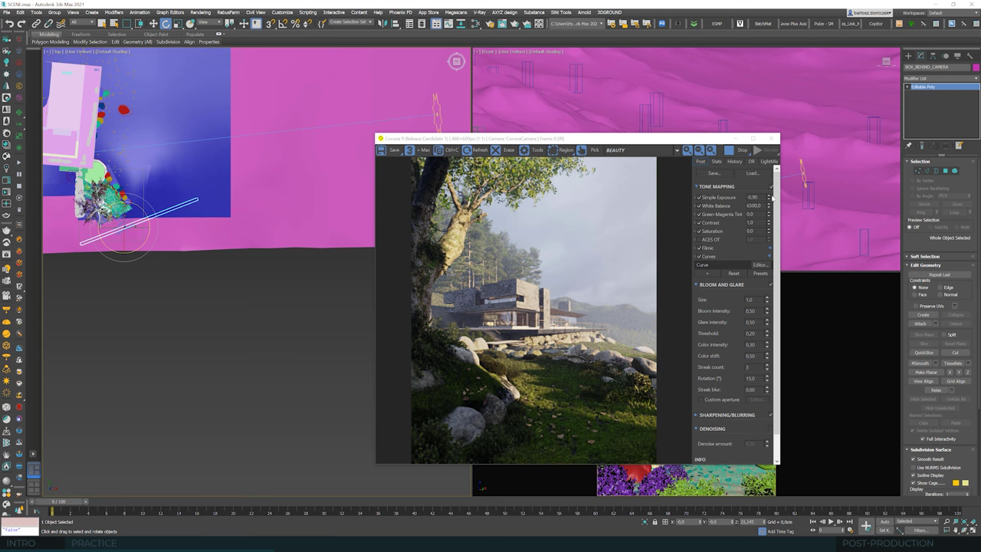
Set the render's white balance to 6500 and its simple exposure to about -1,291, with exposure kept first in the tone mapping order.
{"action": "left_click_drag", "start_coordinate": [770, 208], "coordinate": [771, 202]}
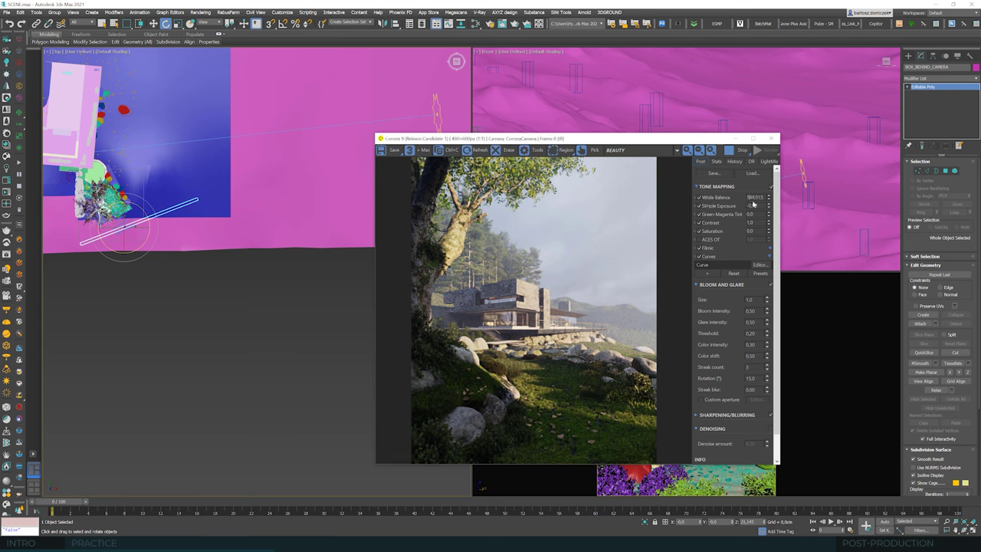
{"action": "type", "text": "00"}
{"action": "key", "text": "Return"}
{"action": "left_click_drag", "start_coordinate": [713, 198], "coordinate": [769, 217]}
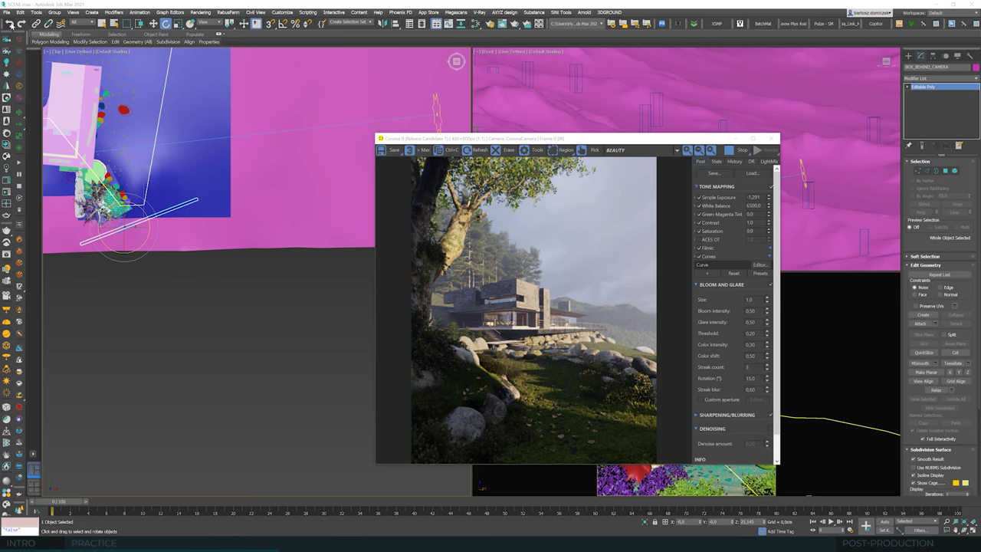
Undo the rotation of the box behind the camera and the recent sun position changes.
{"action": "left_click", "coordinate": [10, 23]}
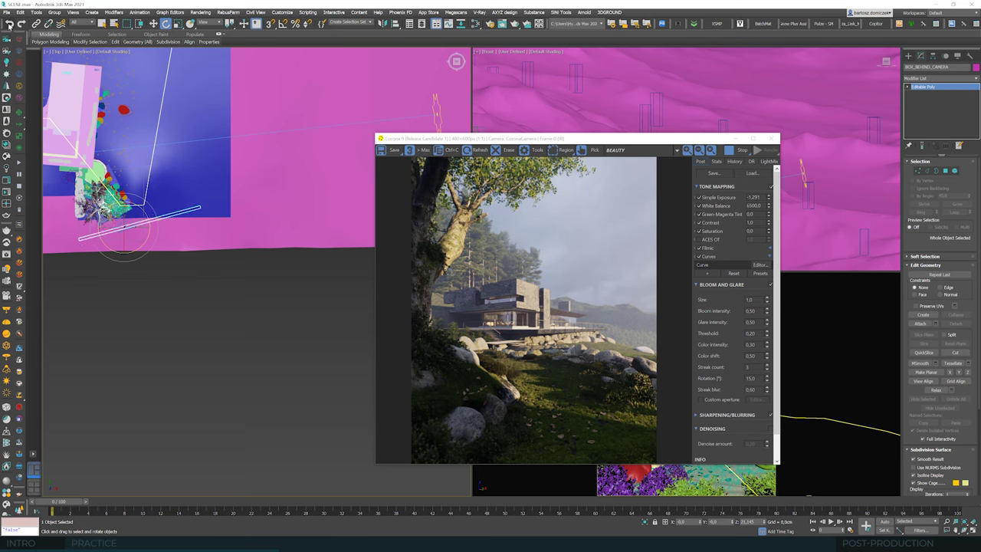
{"action": "left_click", "coordinate": [9, 24]}
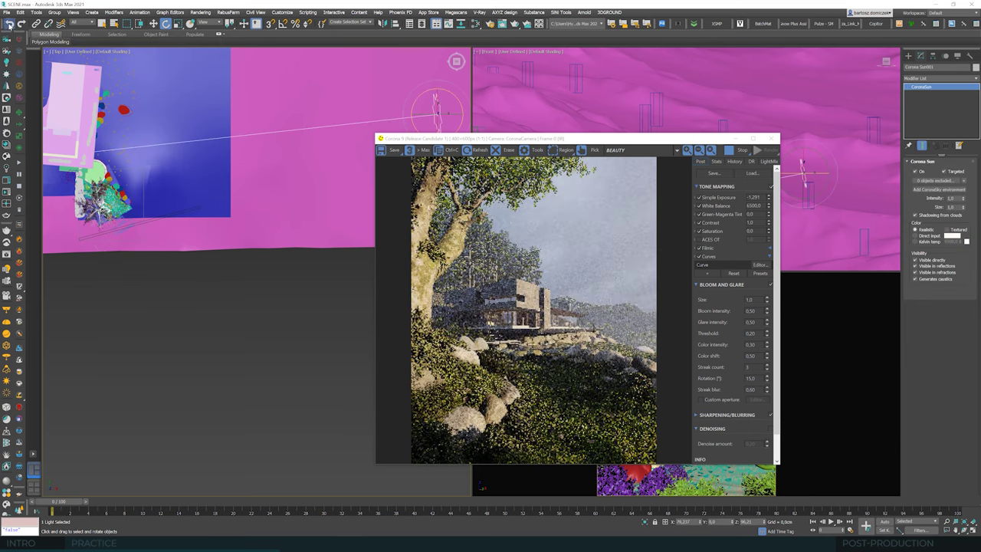
{"action": "left_click", "coordinate": [9, 24]}
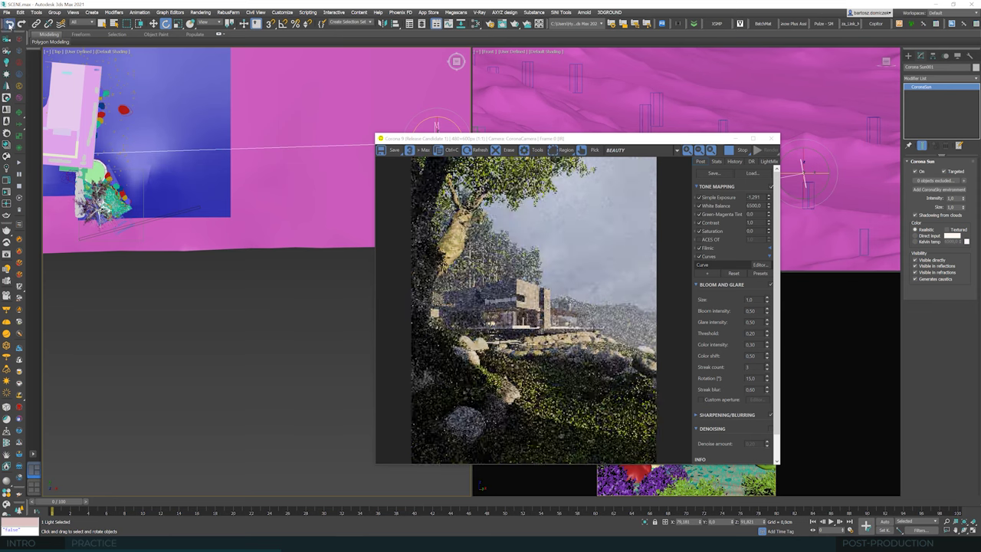
{"action": "left_click", "coordinate": [9, 24]}
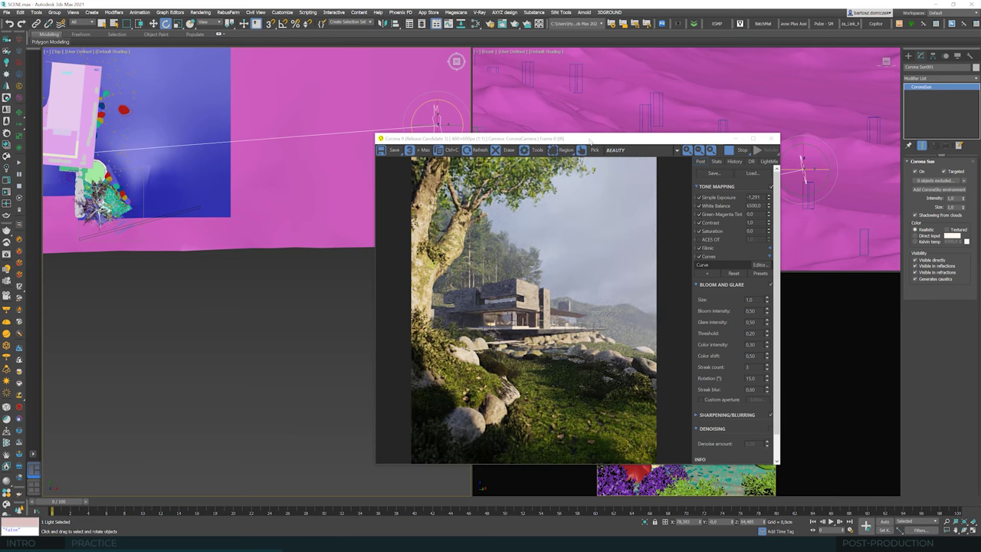
Create a standard box in the Top view east of the camera tree, about 1499 cm long, 115 cm wide and 1254 cm high.
{"action": "left_click_drag", "start_coordinate": [590, 141], "coordinate": [293, 131]}
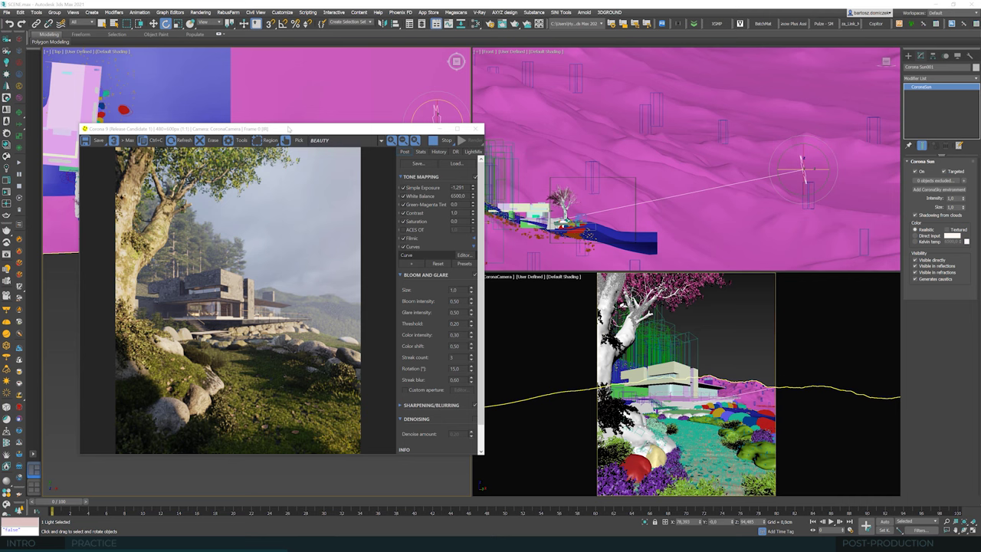
{"action": "left_click_drag", "start_coordinate": [287, 129], "coordinate": [543, 143]}
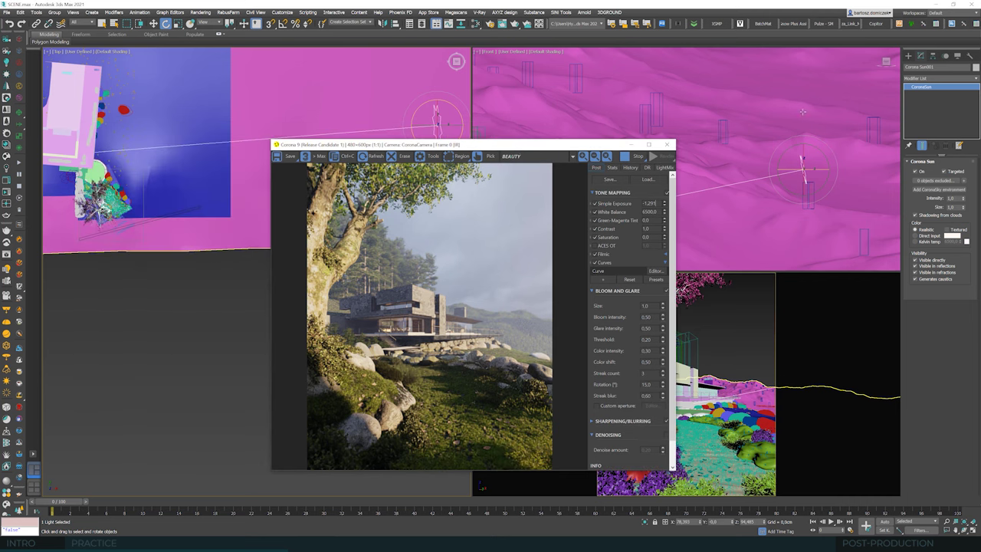
{"action": "left_click", "coordinate": [908, 56]}
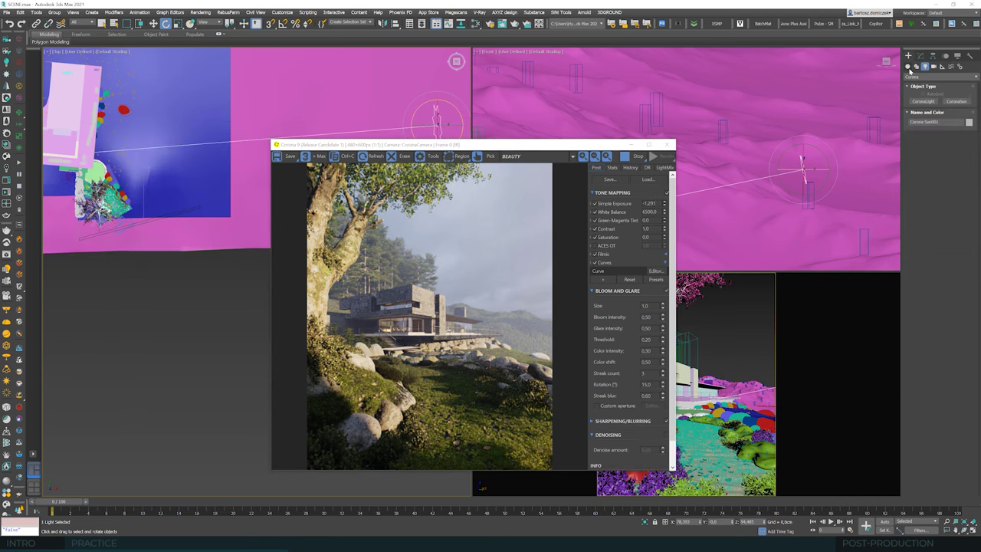
{"action": "left_click", "coordinate": [924, 101]}
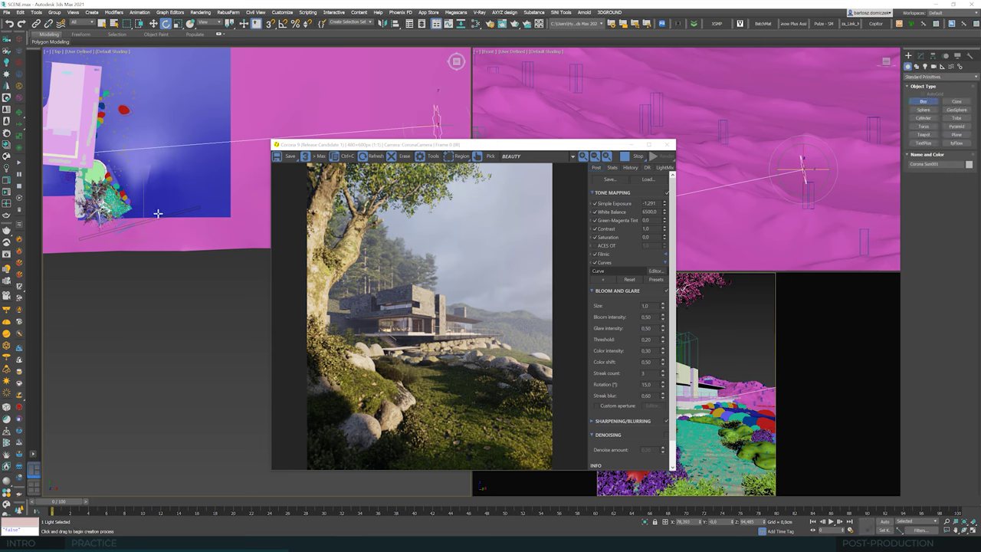
{"action": "left_click_drag", "start_coordinate": [151, 219], "coordinate": [154, 170]}
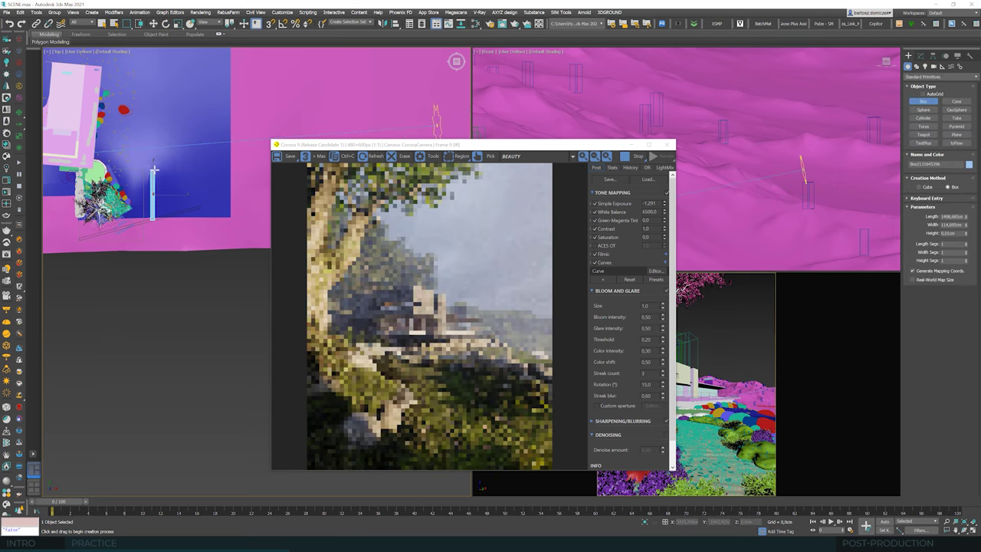
{"action": "left_click", "coordinate": [160, 128]}
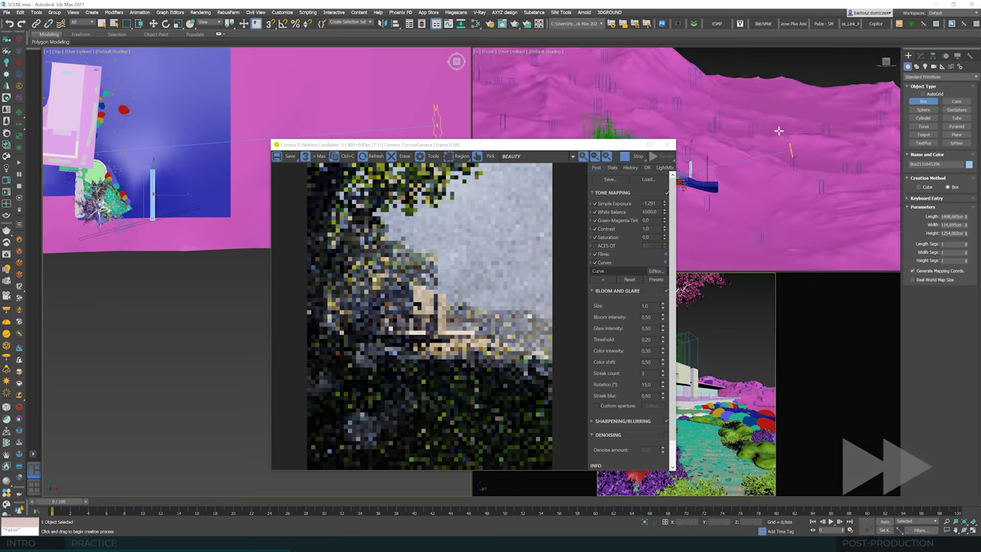
Lower the new box to Z about -344 cm and increase its height to about 2274 cm.
{"action": "left_click", "coordinate": [965, 529]}
{"action": "left_click_drag", "start_coordinate": [716, 96], "coordinate": [755, 129]}
{"action": "key", "text": "w"}
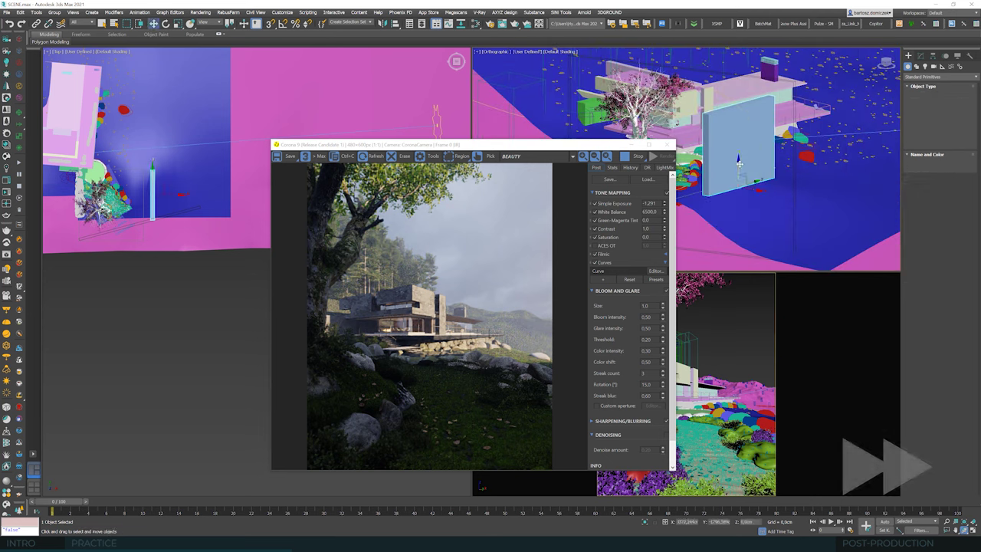
{"action": "left_click_drag", "start_coordinate": [739, 172], "coordinate": [740, 197]}
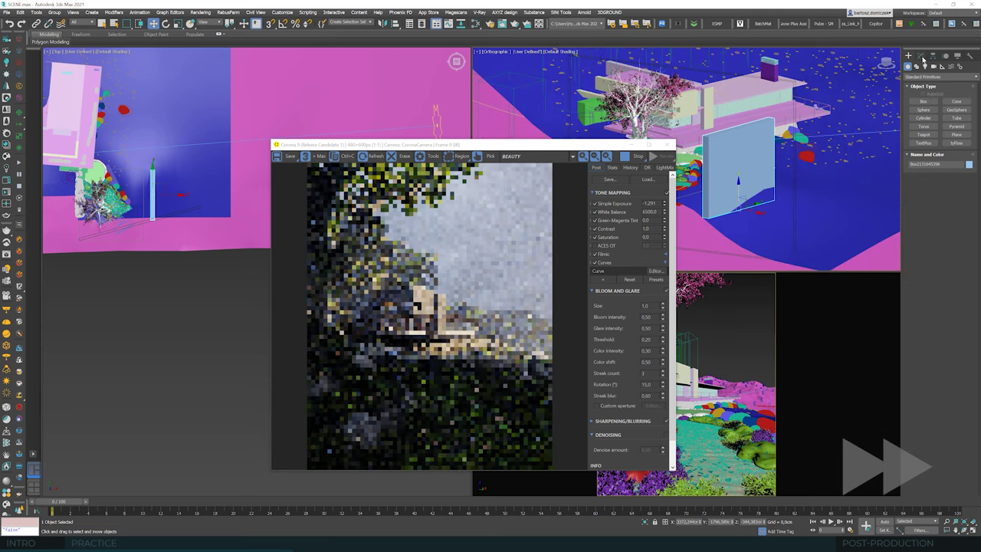
{"action": "left_click", "coordinate": [922, 56]}
{"action": "left_click_drag", "start_coordinate": [966, 187], "coordinate": [967, 177]}
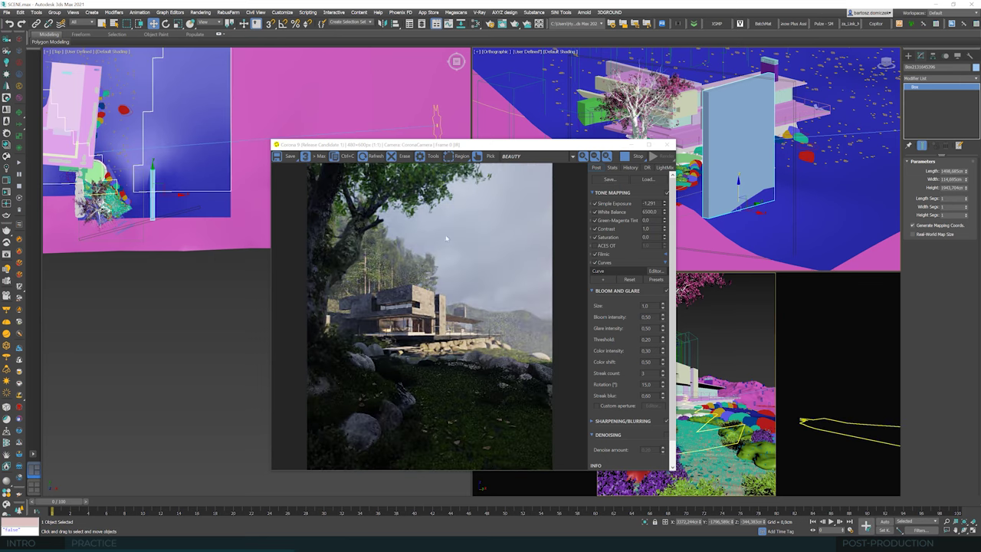
{"action": "left_click_drag", "start_coordinate": [967, 188], "coordinate": [968, 175]}
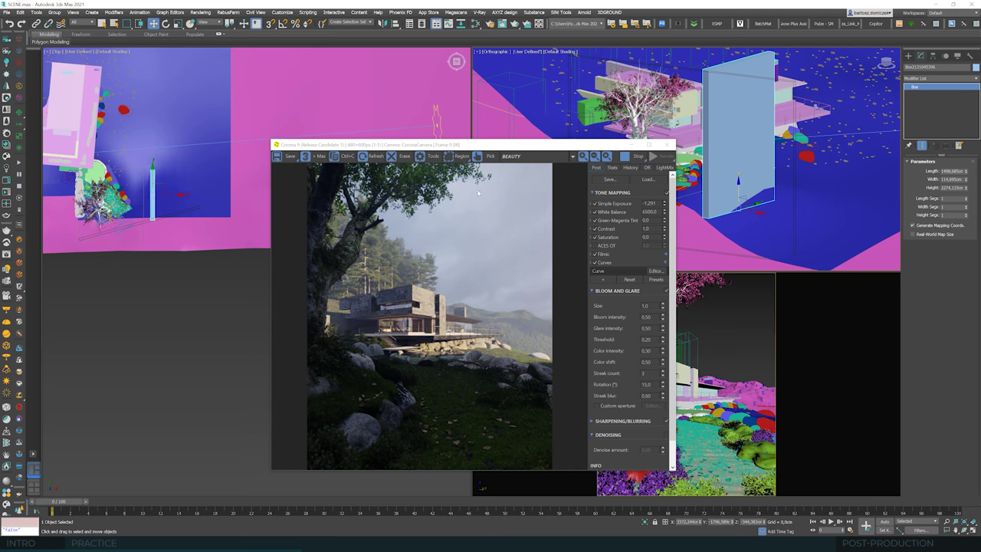
Create a Corona Volumetric Material, copy its absorption colour to the scattering colour, and assign the material to the box.
{"action": "left_click", "coordinate": [476, 23]}
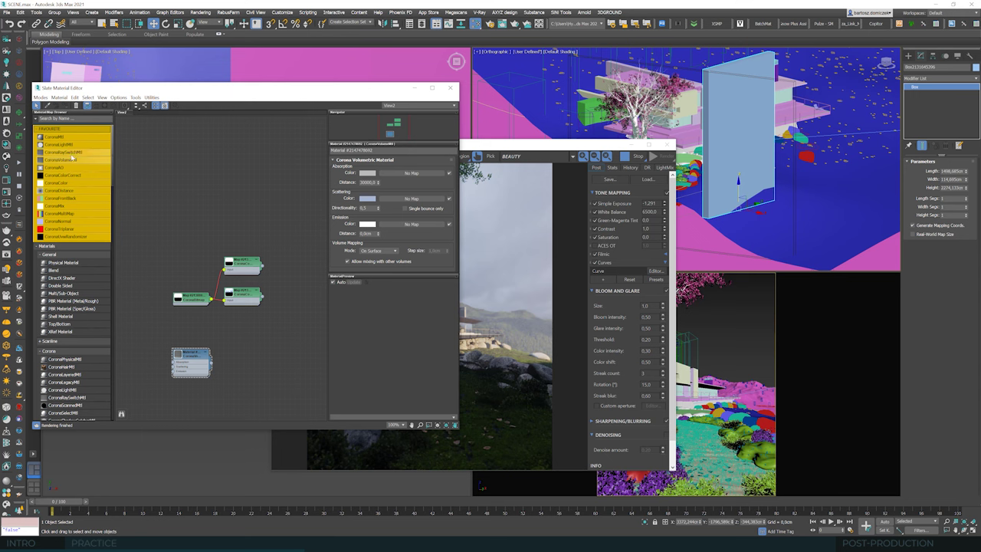
{"action": "left_click_drag", "start_coordinate": [66, 160], "coordinate": [234, 153]}
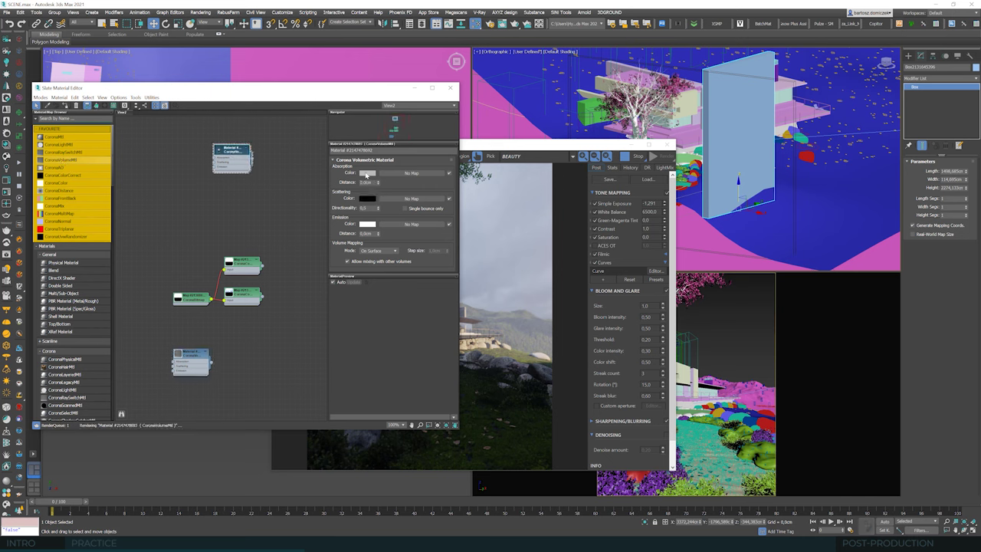
{"action": "left_click_drag", "start_coordinate": [368, 176], "coordinate": [367, 201]}
{"action": "left_click", "coordinate": [243, 262]}
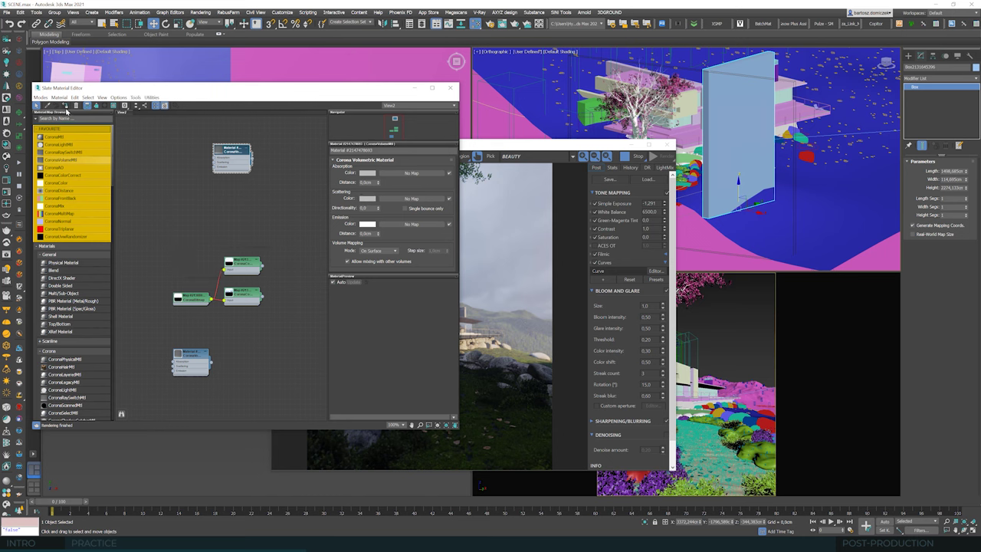
{"action": "left_click", "coordinate": [540, 147]}
{"action": "left_click_drag", "start_coordinate": [540, 147], "coordinate": [665, 136]}
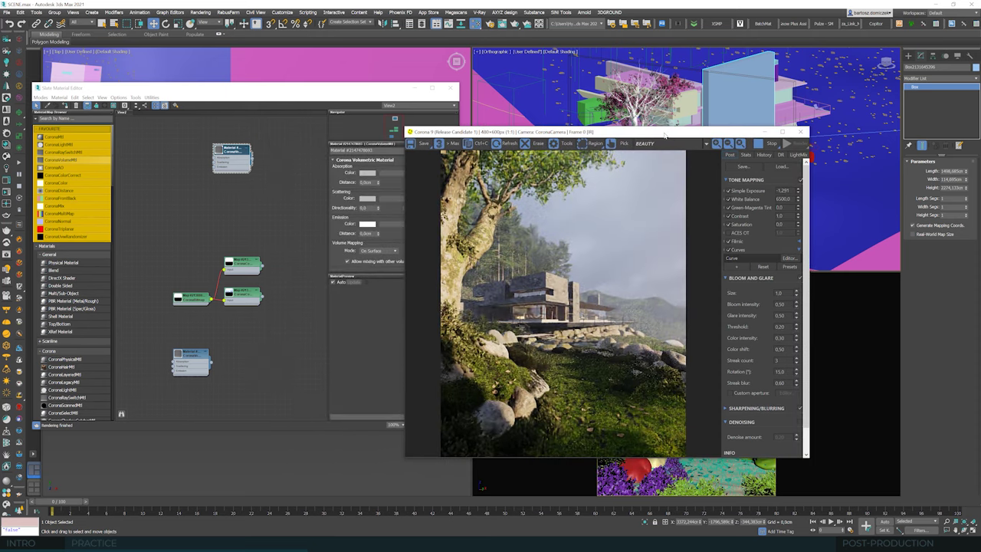
Try absorption distances of 1000 cm and 100 cm on the box's volumetric material.
{"action": "double_click", "coordinate": [365, 208]}
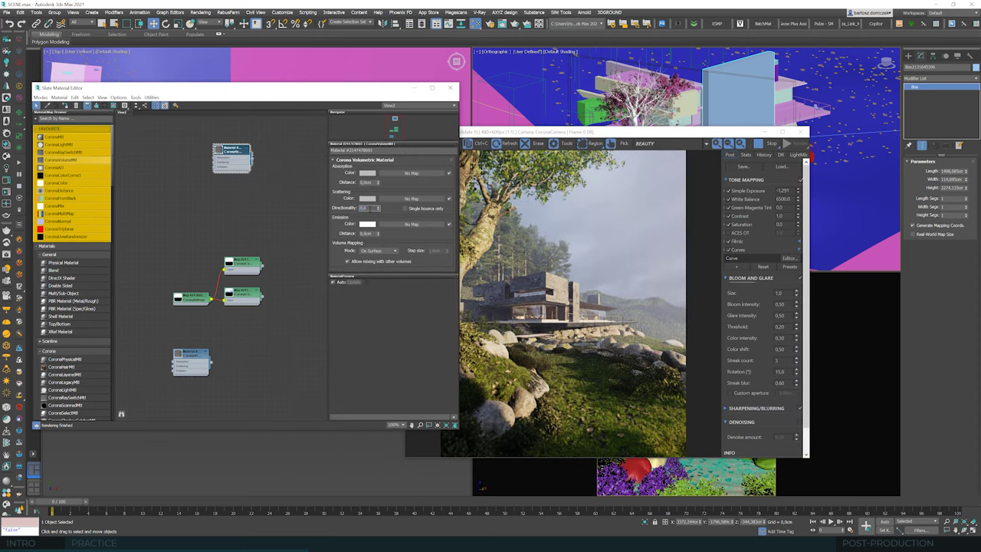
{"action": "mouse_move", "coordinate": [371, 181]}
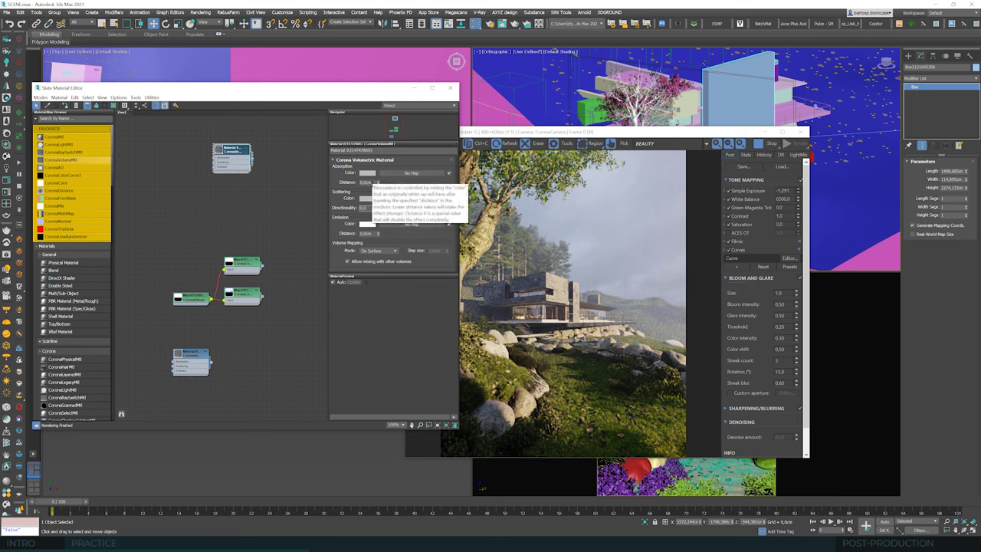
{"action": "left_click_drag", "start_coordinate": [373, 182], "coordinate": [354, 184]}
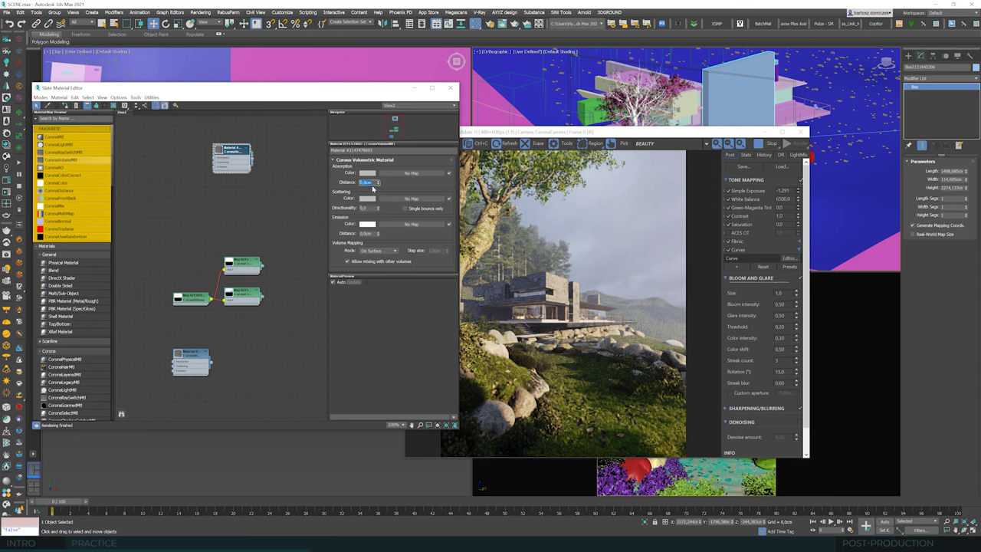
{"action": "type", "text": "1000"}
{"action": "key", "text": "Tab"}
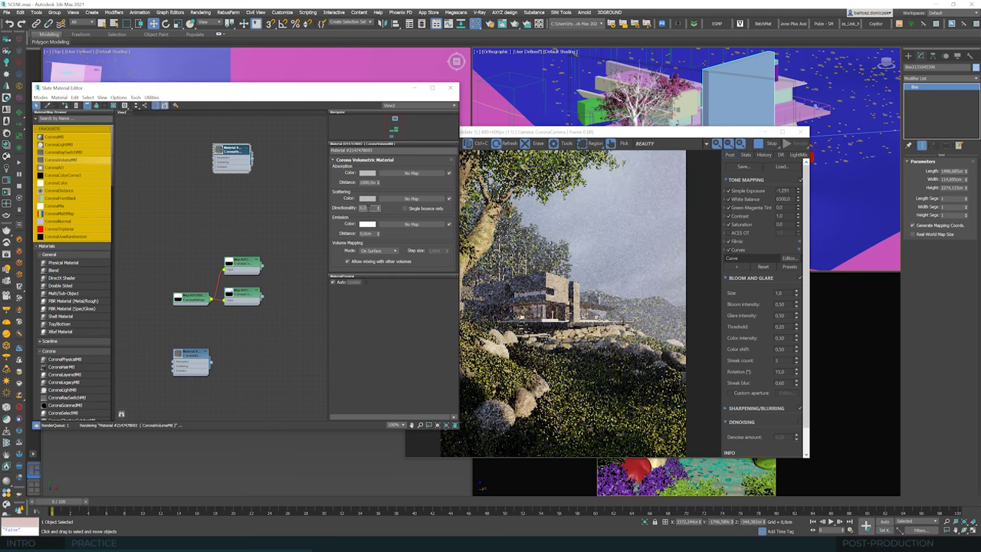
{"action": "key", "text": "shift+Tab"}
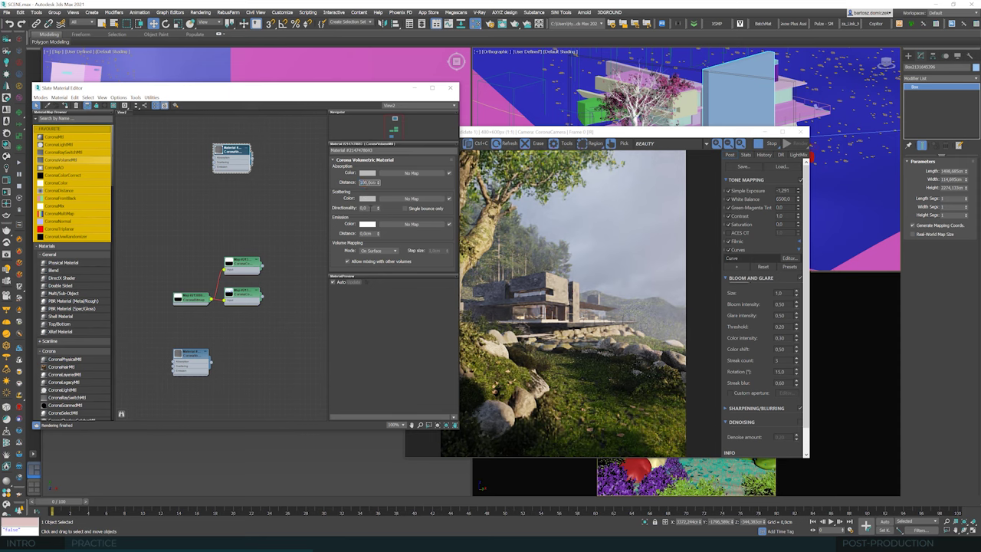
{"action": "key", "text": "Tab"}
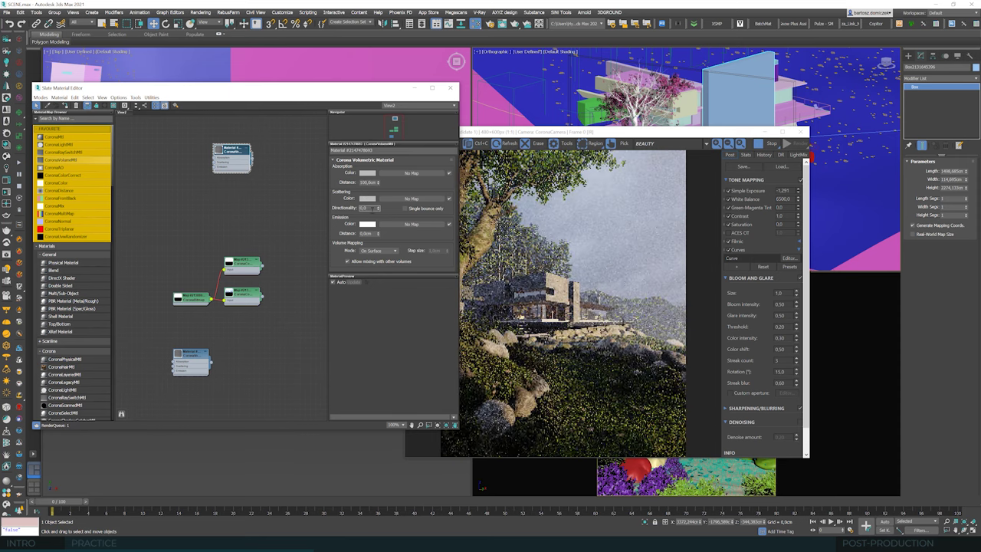
Set the volumetric material's absorption distance to 50 cm and enable Single bounce only.
{"action": "left_click_drag", "start_coordinate": [605, 135], "coordinate": [634, 132]}
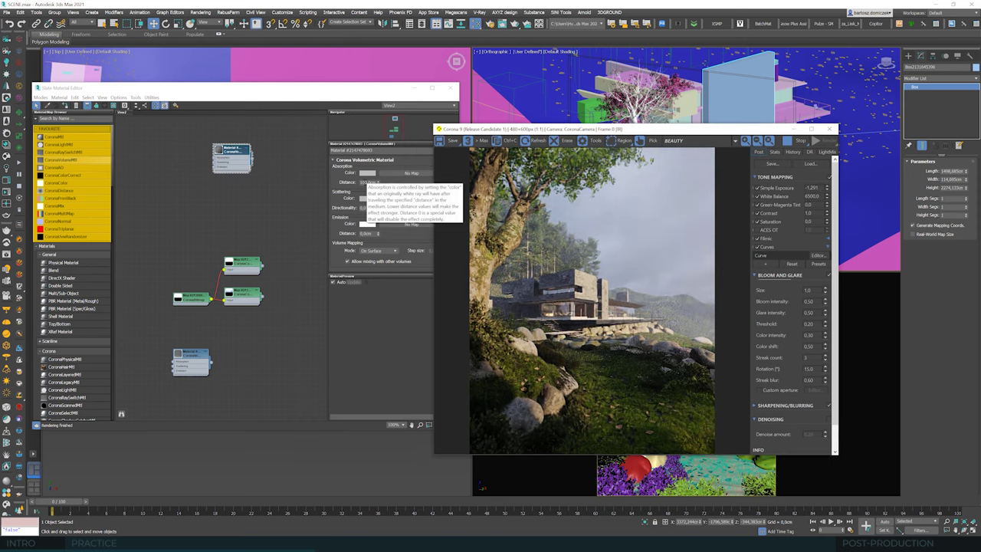
{"action": "double_click", "coordinate": [371, 183]}
{"action": "type", "text": "50"}
{"action": "key", "text": "Return"}
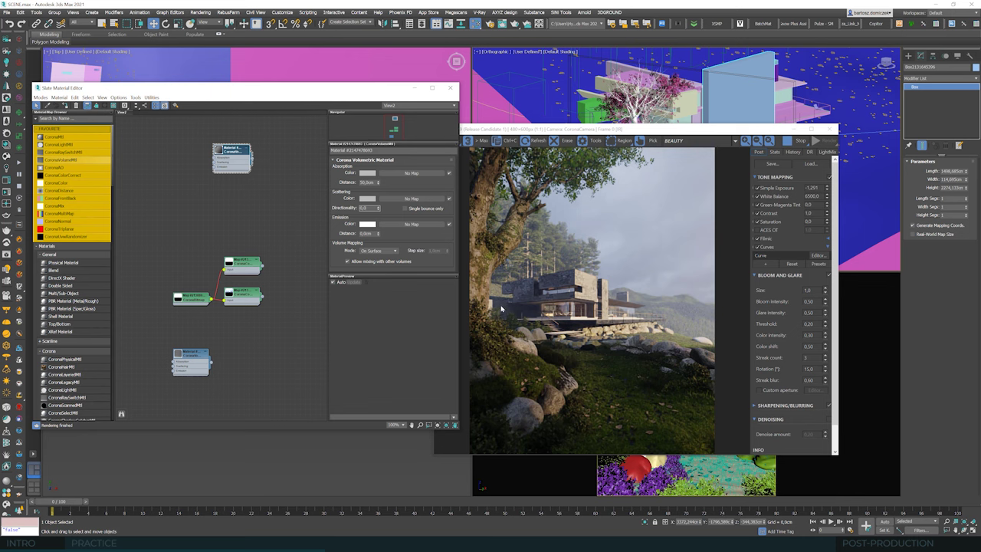
{"action": "mouse_move", "coordinate": [367, 184]}
{"action": "left_click", "coordinate": [413, 212]}
{"action": "left_click_drag", "start_coordinate": [254, 94], "coordinate": [260, 290]}
Convert the box to Editable Poly and move the east vertices of its south end to X about 4066 cm, forming a wedge.
{"action": "right_click", "coordinate": [929, 90]}
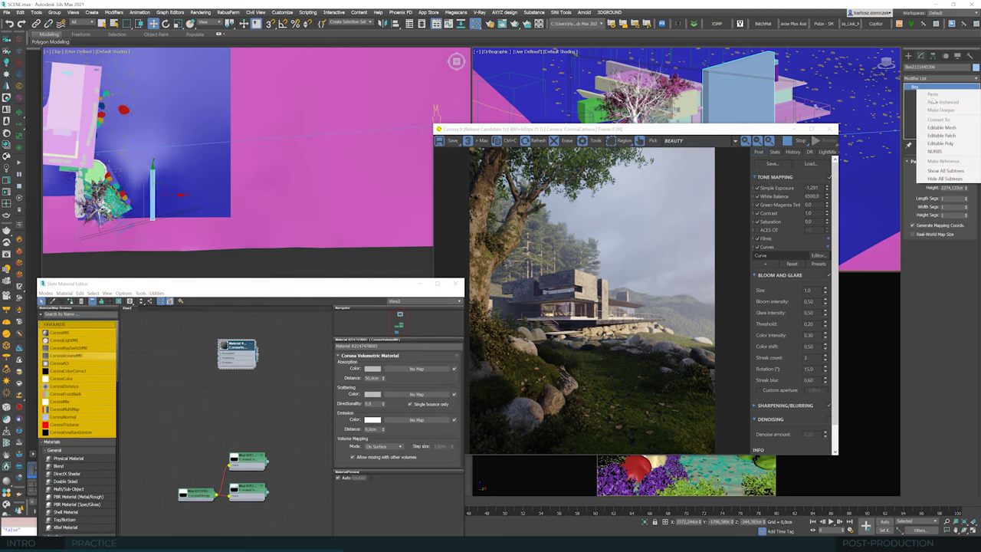
{"action": "left_click", "coordinate": [942, 143]}
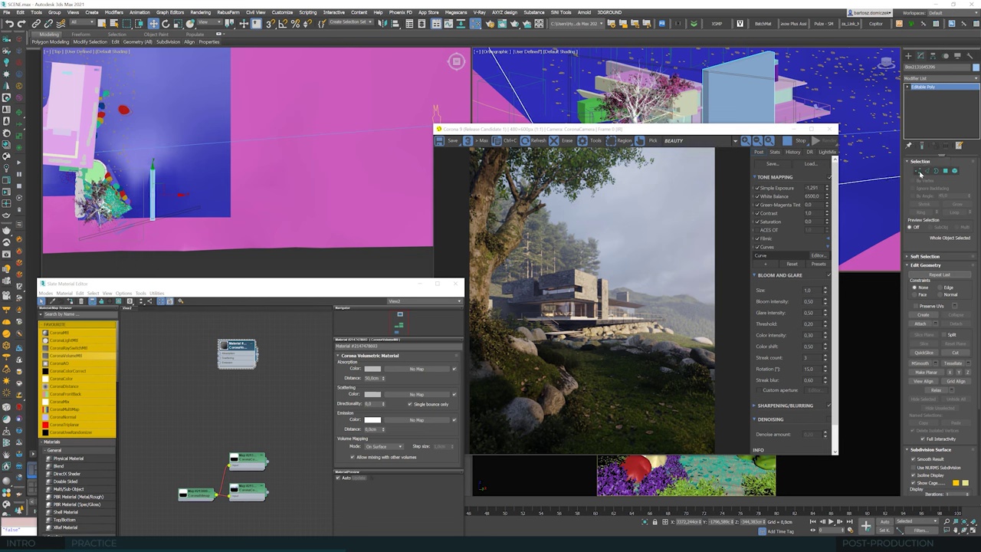
{"action": "left_click", "coordinate": [922, 172]}
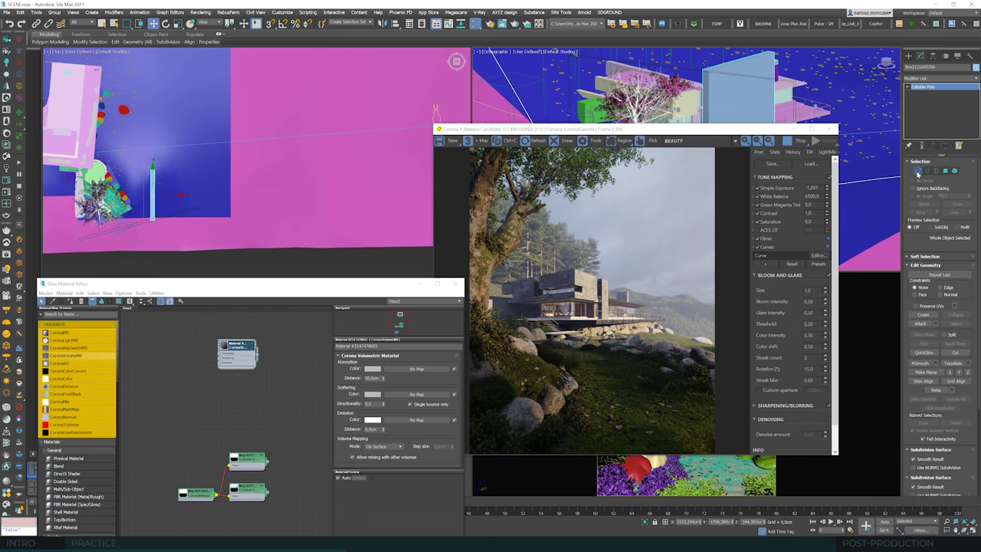
{"action": "left_click", "coordinate": [152, 221]}
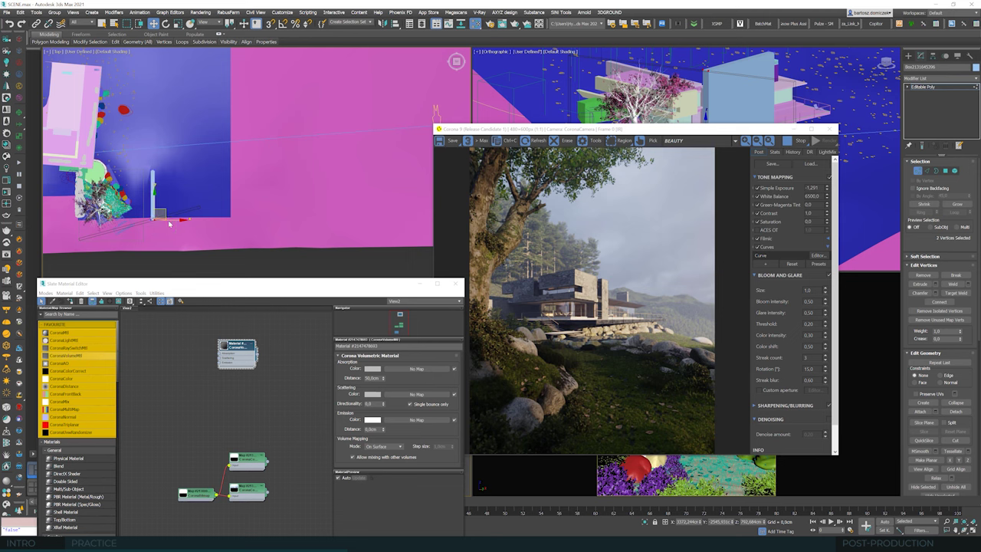
{"action": "left_click_drag", "start_coordinate": [170, 223], "coordinate": [189, 220]}
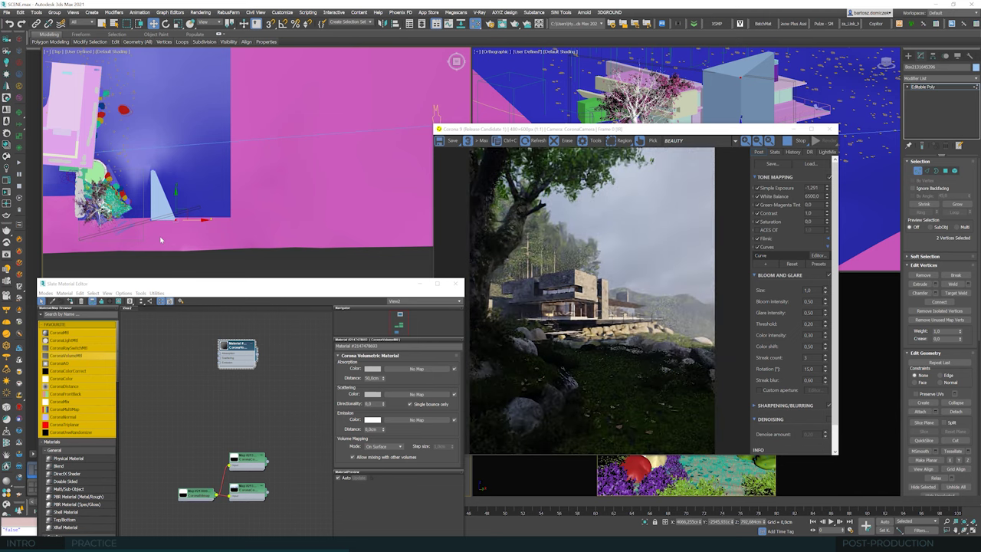
{"action": "scroll", "coordinate": [161, 240], "scroll_direction": "up", "scroll_amount": 2}
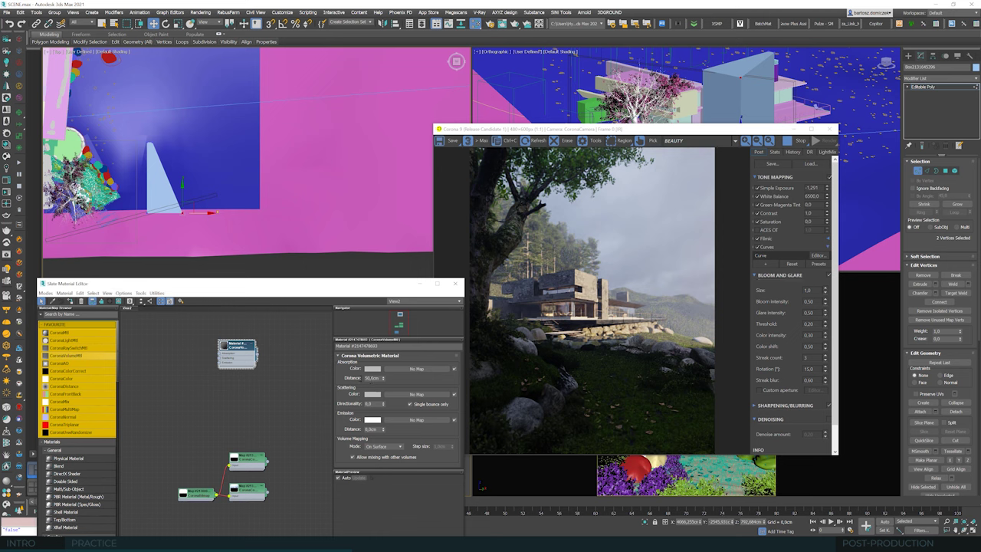
Set the volumetric material's absorption distance to 100 cm.
{"action": "double_click", "coordinate": [372, 378]}
{"action": "type", "text": "100"}
{"action": "key", "text": "Return"}
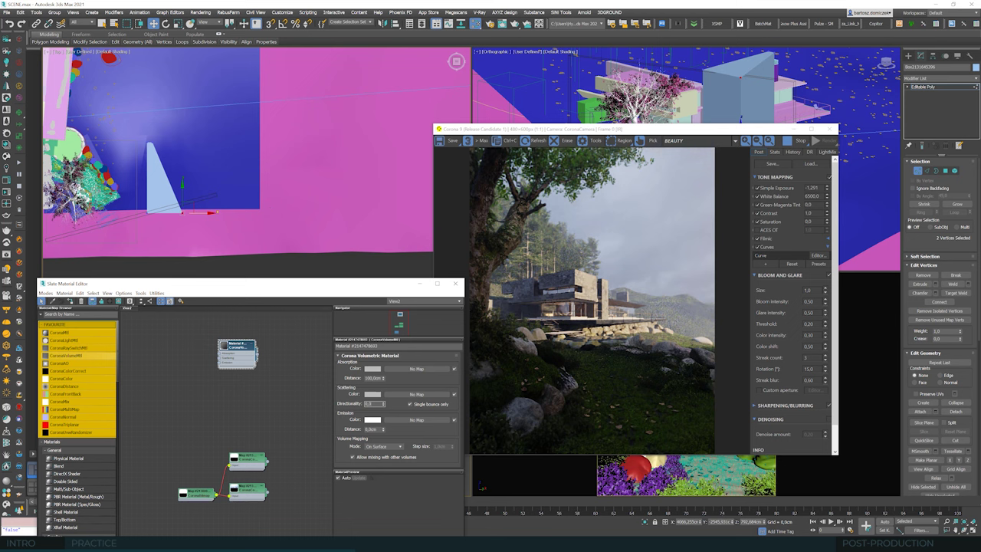
Bring the vertices at the wedge's north end together into a point and select all four of them.
{"action": "scroll", "coordinate": [153, 149], "scroll_direction": "up", "scroll_amount": 4}
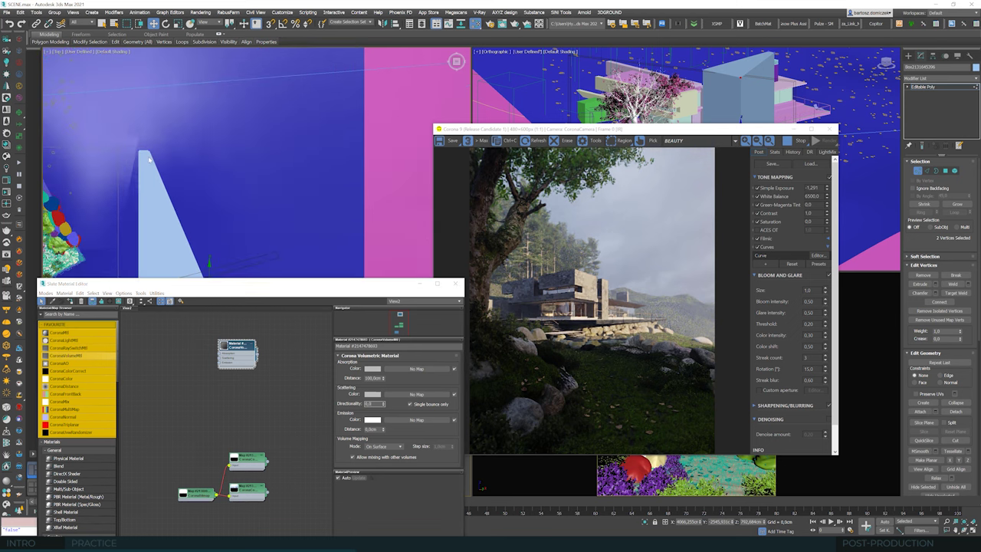
{"action": "mouse_move", "coordinate": [145, 161]}
{"action": "left_mouse_down"}
{"action": "mouse_move", "coordinate": [159, 146]}
{"action": "mouse_move", "coordinate": [153, 154]}
{"action": "left_mouse_up"}
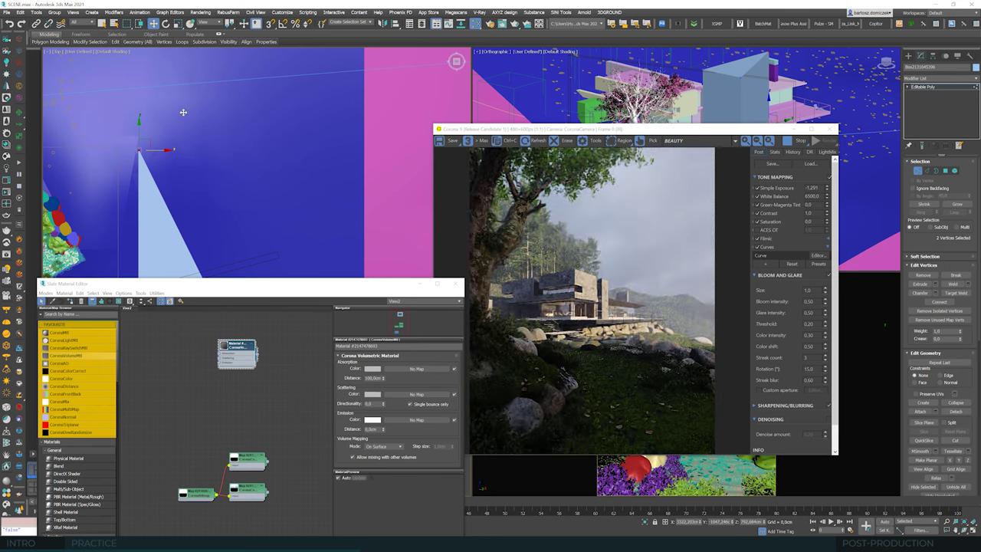
{"action": "left_click_drag", "start_coordinate": [193, 123], "coordinate": [117, 175]}
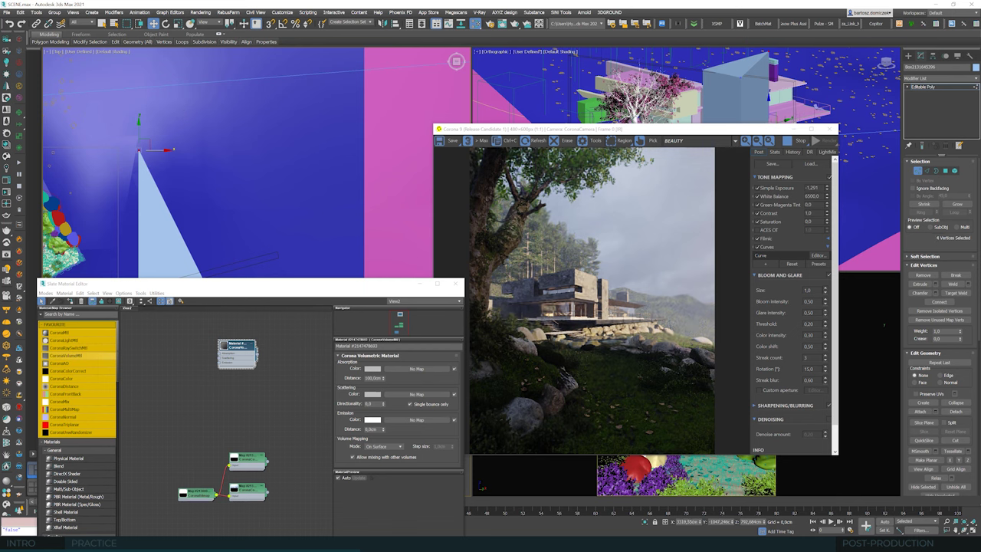
Shift the wedge's north tip slightly south and move its southeast corner vertices inward and a little north in the Top view.
{"action": "left_click_drag", "start_coordinate": [244, 284], "coordinate": [240, 411]}
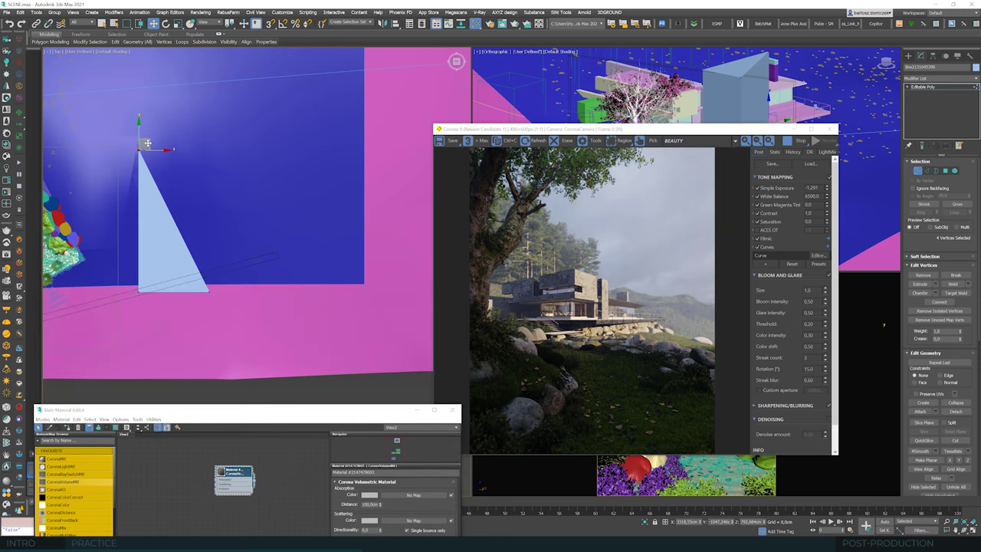
{"action": "left_click_drag", "start_coordinate": [150, 146], "coordinate": [147, 147]}
{"action": "left_click_drag", "start_coordinate": [258, 256], "coordinate": [213, 292]}
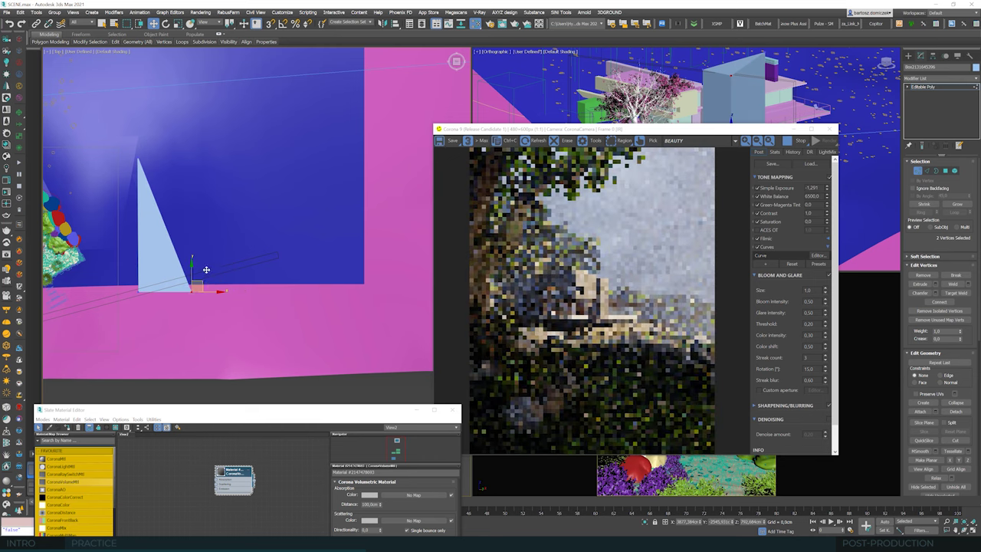
{"action": "left_click_drag", "start_coordinate": [207, 267], "coordinate": [208, 264]}
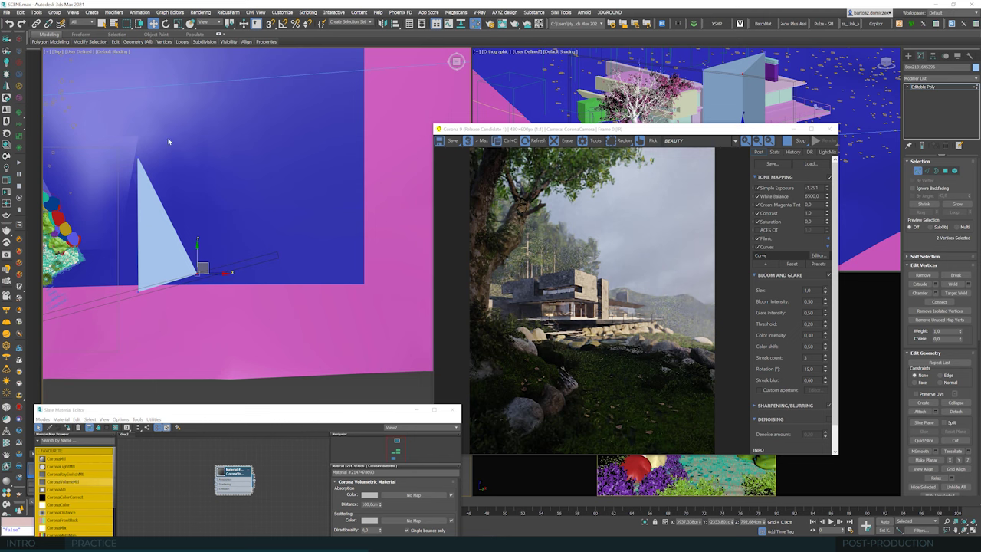
Shift the wedge's north tip vertices slightly northwest in the Top view and reposition the render window over the viewports.
{"action": "left_click_drag", "start_coordinate": [169, 142], "coordinate": [148, 155]}
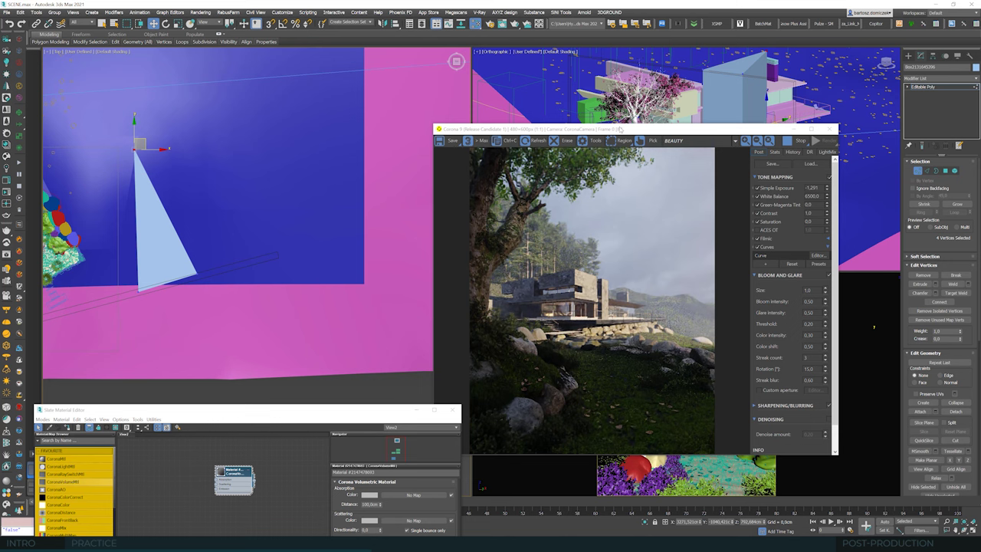
{"action": "left_click_drag", "start_coordinate": [621, 128], "coordinate": [621, 98]}
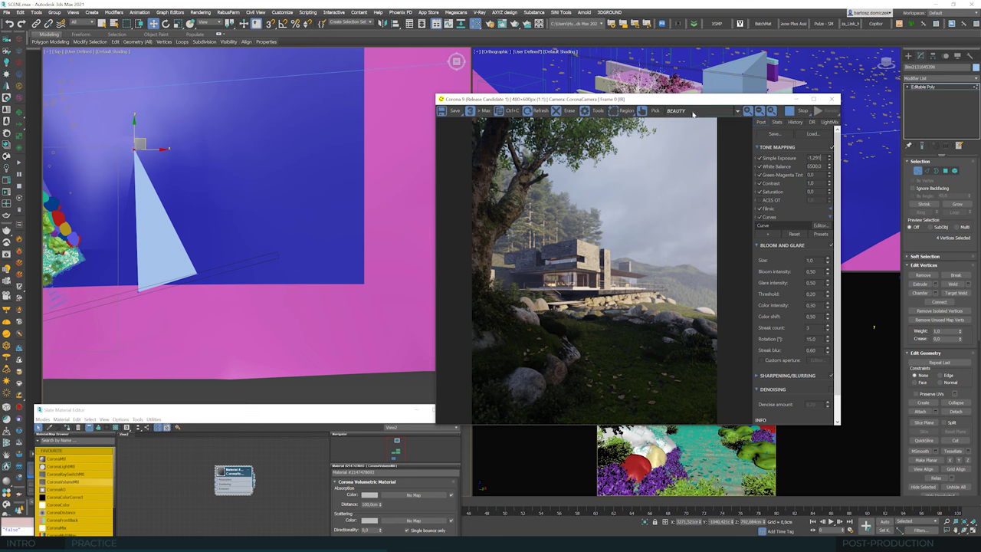
{"action": "left_click_drag", "start_coordinate": [656, 100], "coordinate": [471, 135]}
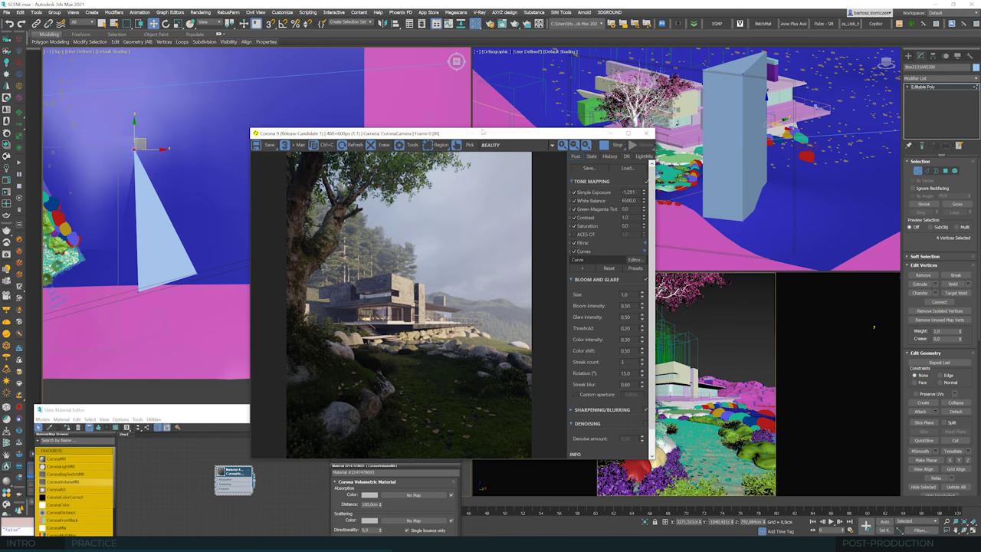
{"action": "left_click_drag", "start_coordinate": [483, 131], "coordinate": [549, 121]}
Connect the wedge's four long edges with a new edge loop and move its two east-side vertices slightly inward.
{"action": "left_click", "coordinate": [927, 170]}
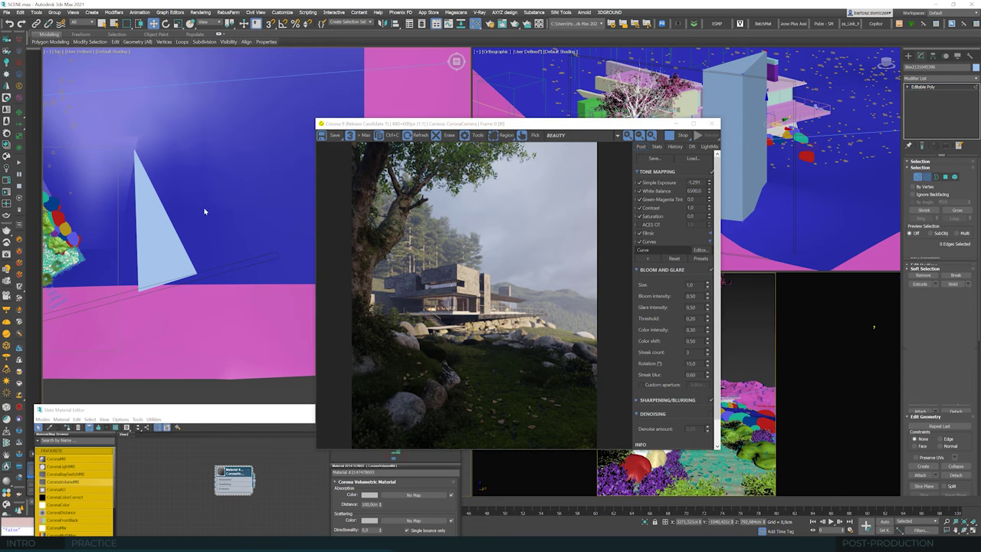
{"action": "left_click", "coordinate": [137, 220]}
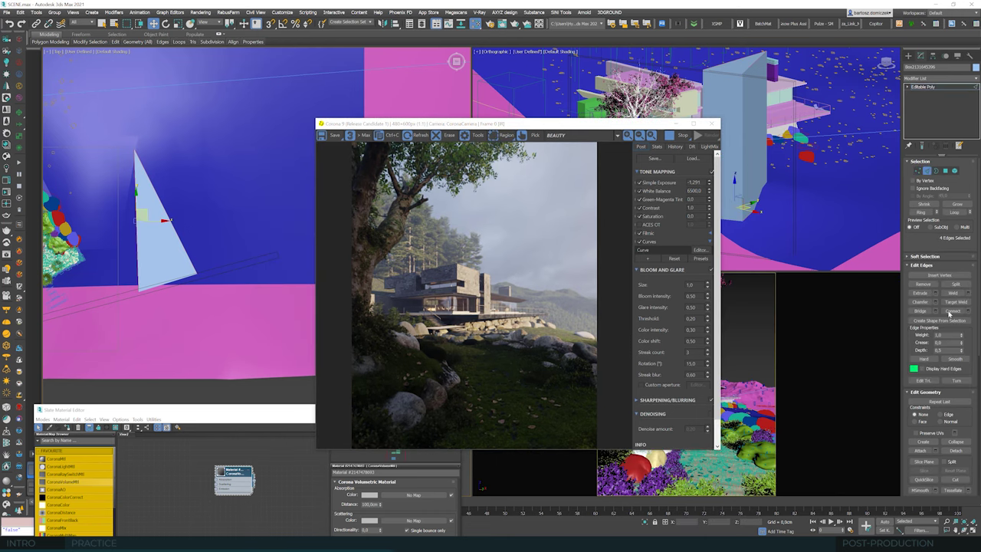
{"action": "left_click", "coordinate": [951, 311]}
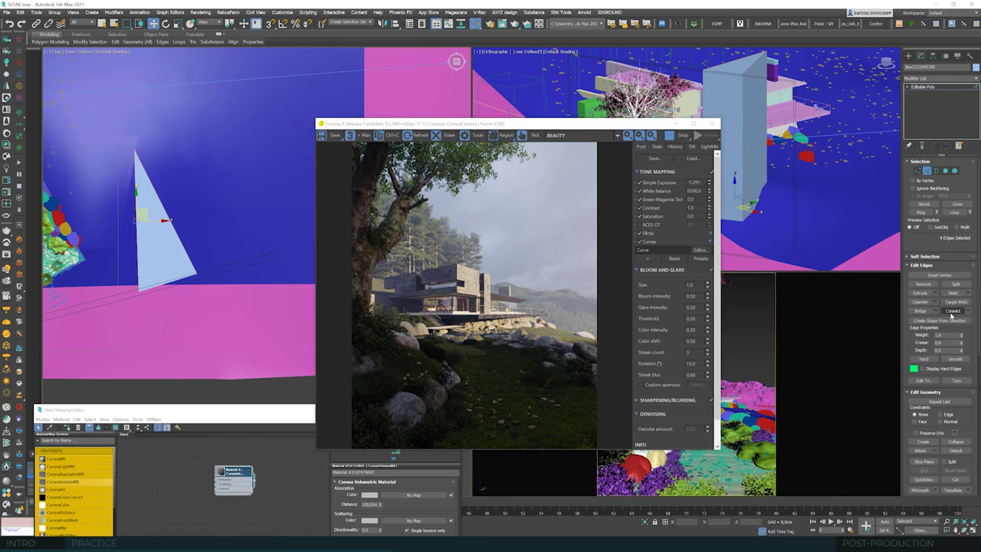
{"action": "left_click", "coordinate": [917, 170]}
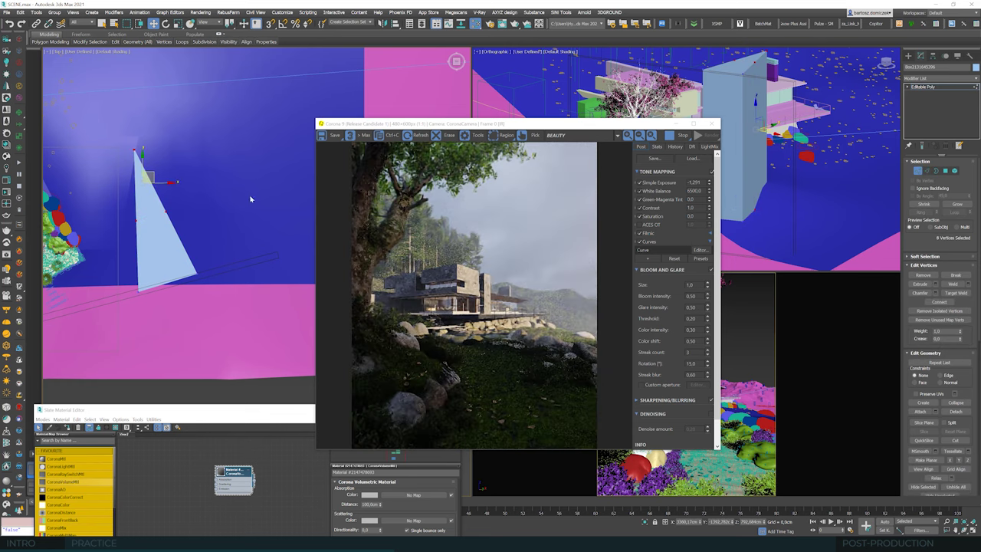
{"action": "left_click", "coordinate": [167, 208]}
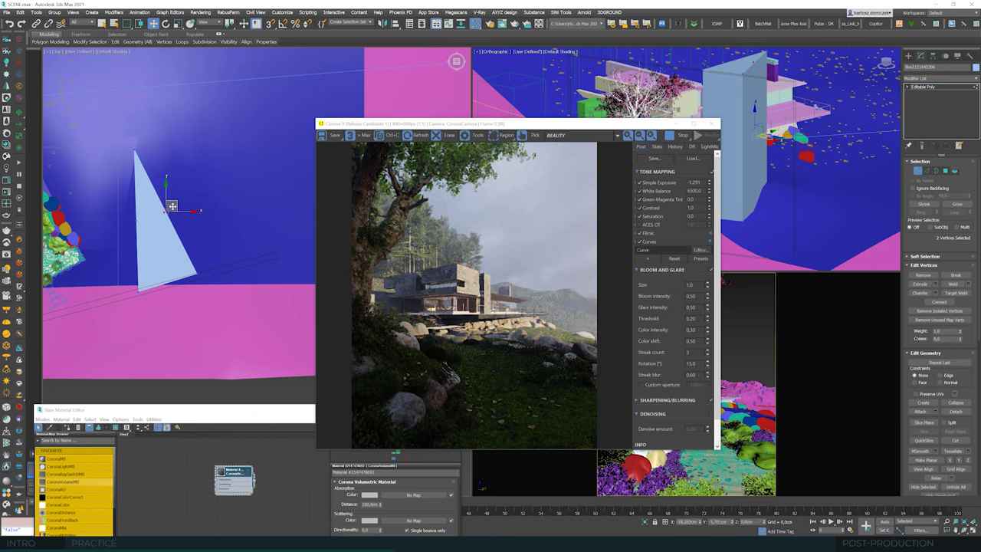
{"action": "left_click_drag", "start_coordinate": [173, 206], "coordinate": [168, 208]}
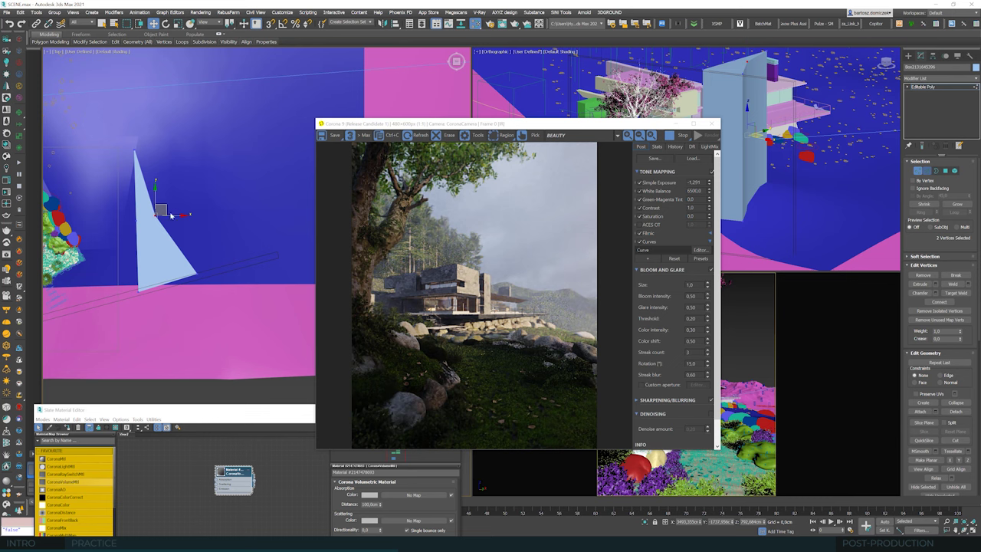
Select the whole middle edge loop of the wedge and chamfer it so the east side bends inward in a curve.
{"action": "key", "text": "2"}
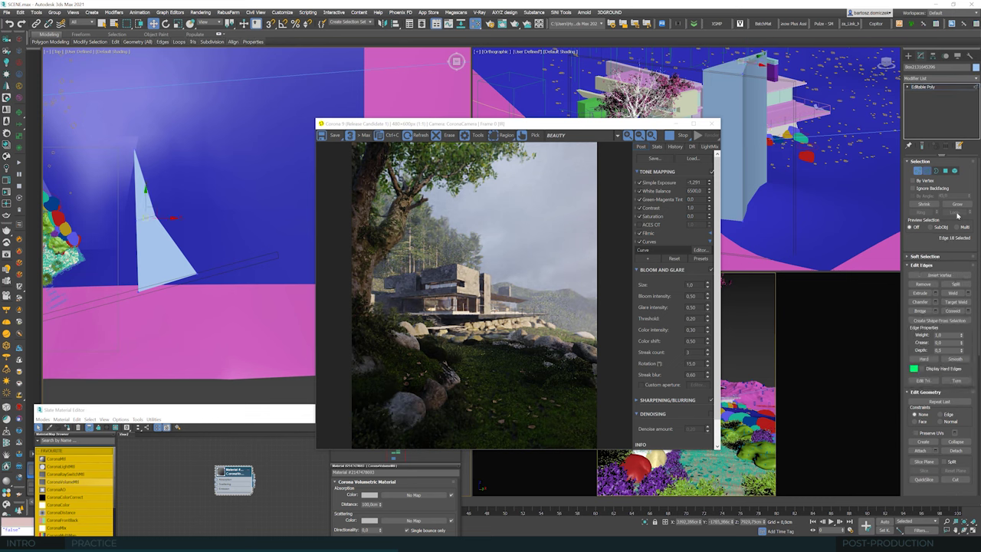
{"action": "left_click", "coordinate": [958, 213]}
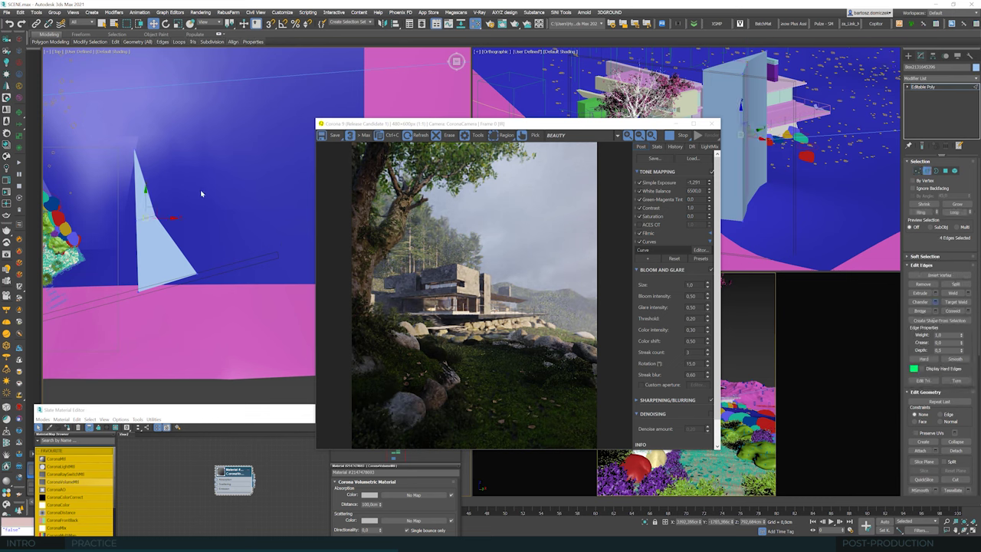
{"action": "left_click_drag", "start_coordinate": [262, 286], "coordinate": [263, 251]}
{"action": "left_click", "coordinate": [262, 295]}
{"action": "left_click", "coordinate": [261, 347]}
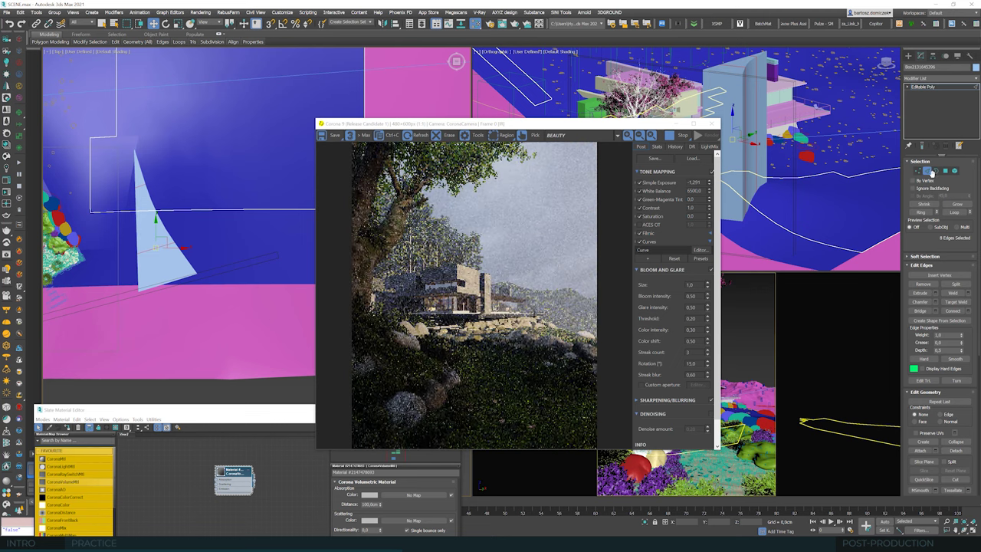
{"action": "key", "text": "2"}
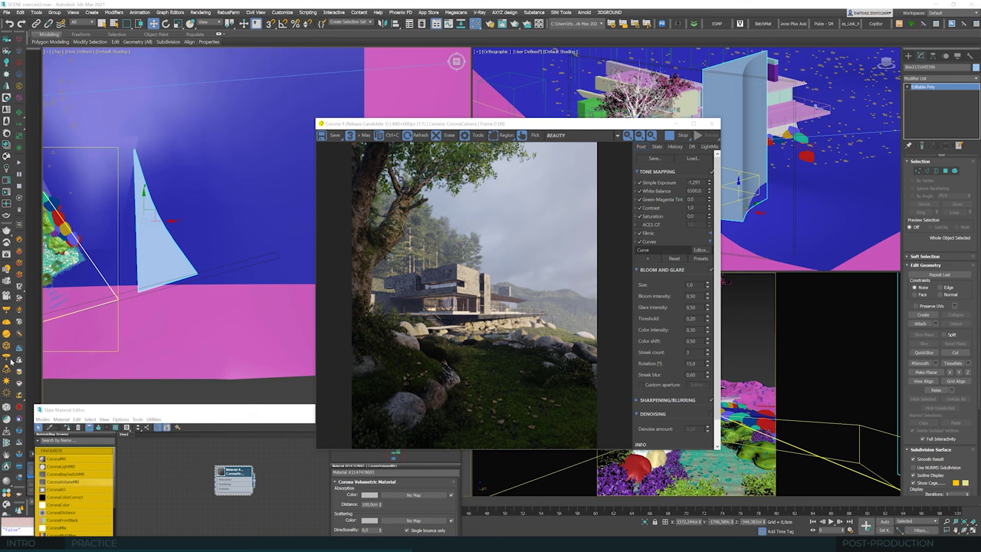
Close the render window and isolate the Corona Sun with its target in the viewports.
{"action": "key", "text": "ctrl+d"}
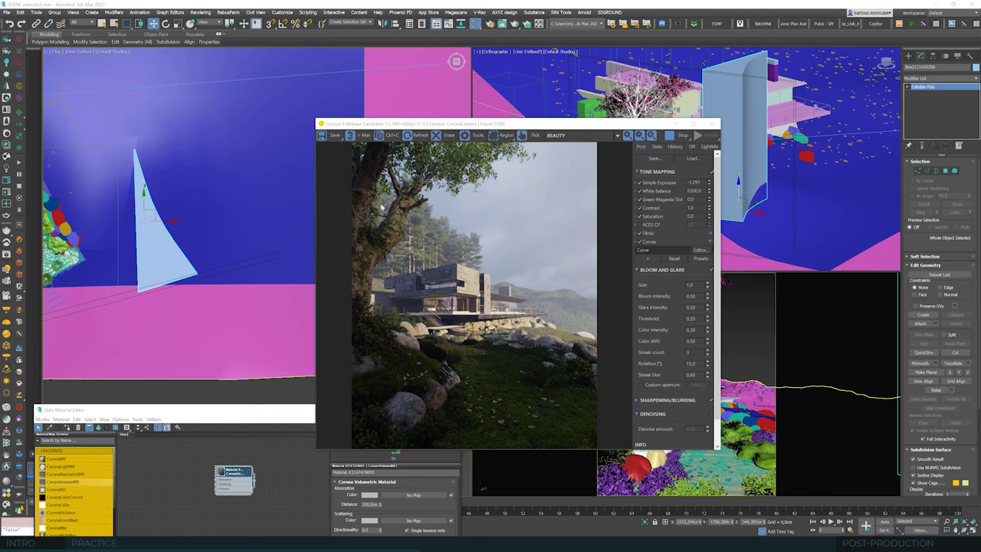
{"action": "left_click", "coordinate": [713, 123]}
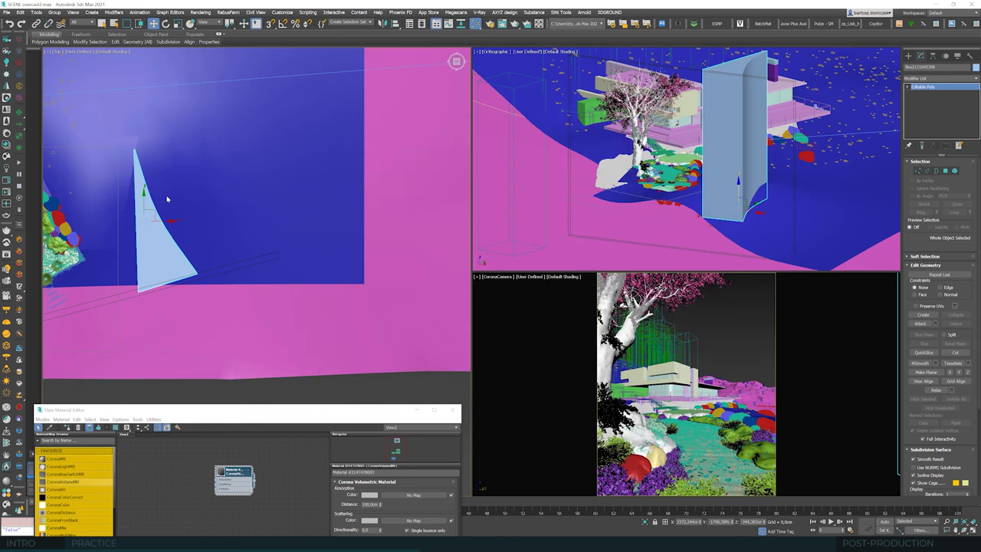
{"action": "scroll", "coordinate": [167, 199], "scroll_direction": "down", "scroll_amount": 8}
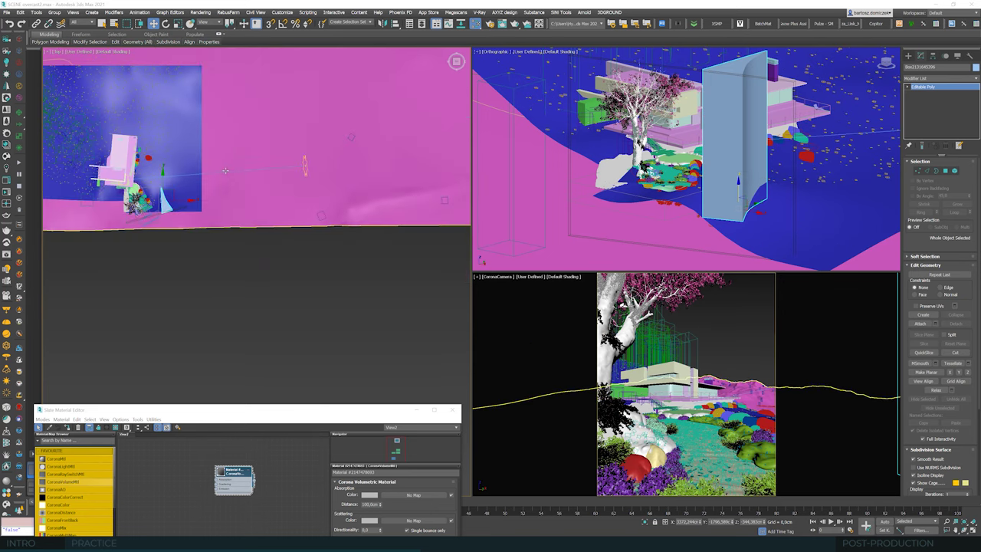
{"action": "left_click", "coordinate": [225, 171]}
{"action": "right_click", "coordinate": [222, 170]}
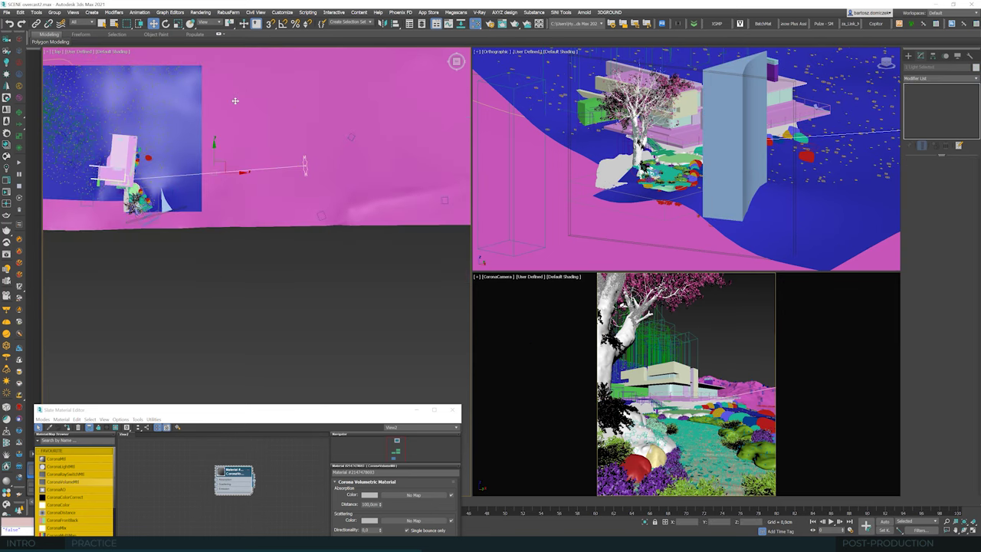
{"action": "left_click", "coordinate": [236, 101]}
{"action": "left_click", "coordinate": [237, 325]}
{"action": "scroll", "coordinate": [176, 202], "scroll_direction": "down", "scroll_amount": 2}
{"action": "middle_click_drag", "start_coordinate": [224, 194], "coordinate": [214, 193]}
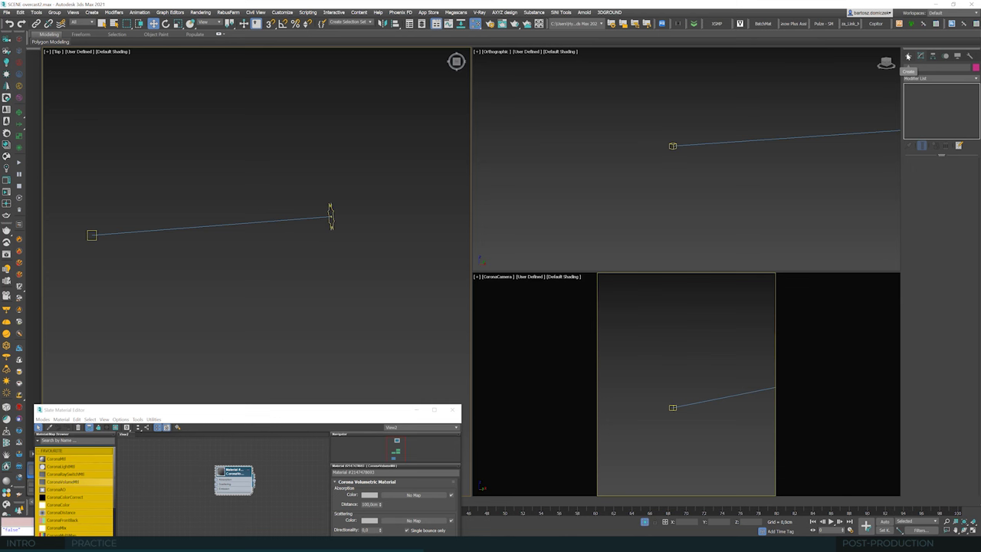
Turn on snapping and enable the Pivot snap type.
{"action": "right_click", "coordinate": [270, 24]}
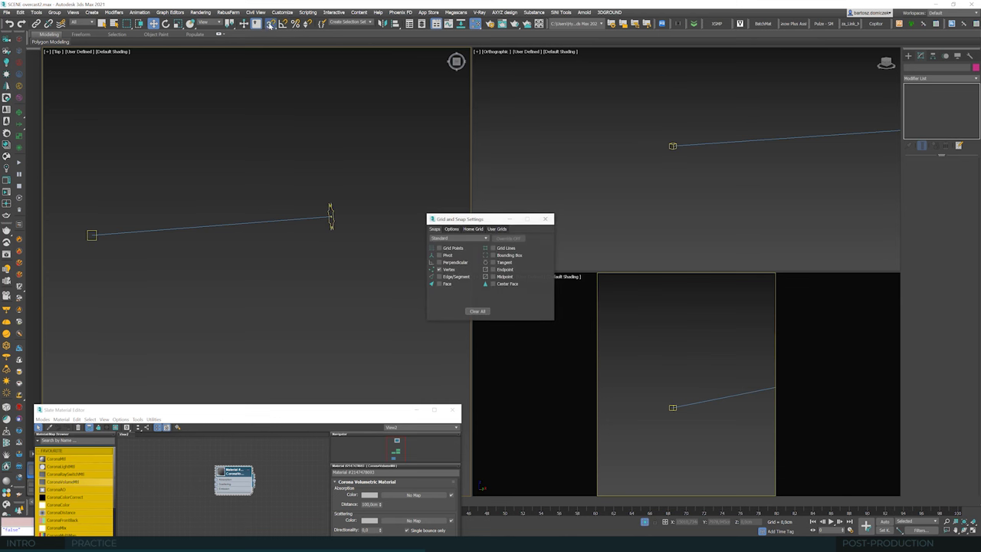
{"action": "left_click_drag", "start_coordinate": [454, 216], "coordinate": [375, 110]}
{"action": "left_click", "coordinate": [360, 154]}
{"action": "left_click", "coordinate": [467, 119]}
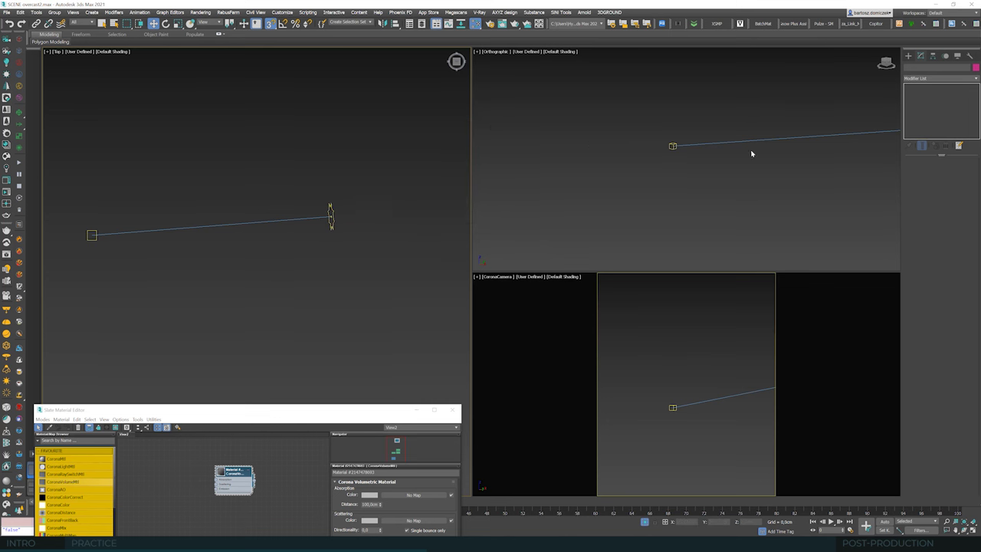
Create a targeted Corona camera in the Top view just south of the sun, aimed west roughly parallel to the sun's direction.
{"action": "left_click", "coordinate": [910, 56]}
{"action": "left_click", "coordinate": [934, 67]}
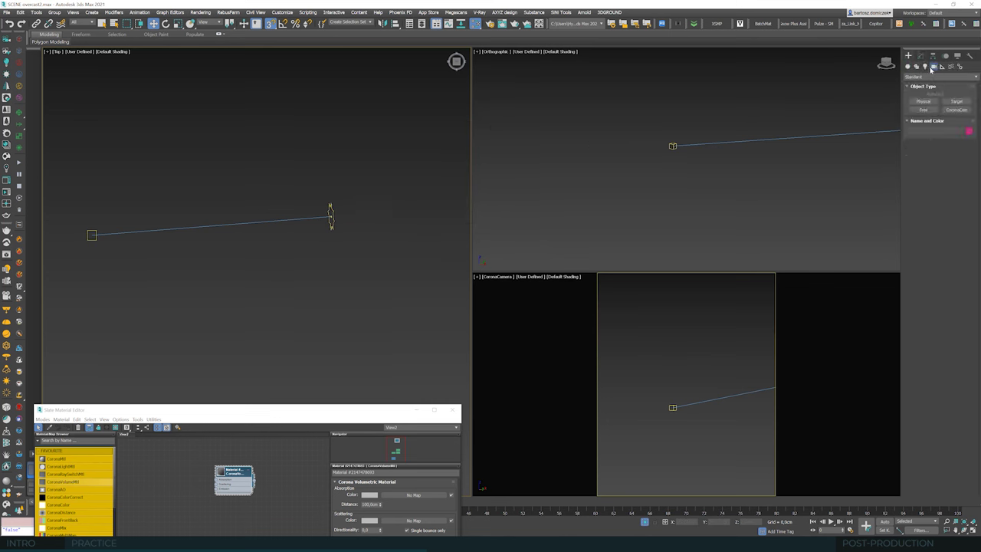
{"action": "left_click", "coordinate": [932, 77]}
{"action": "left_click", "coordinate": [927, 84]}
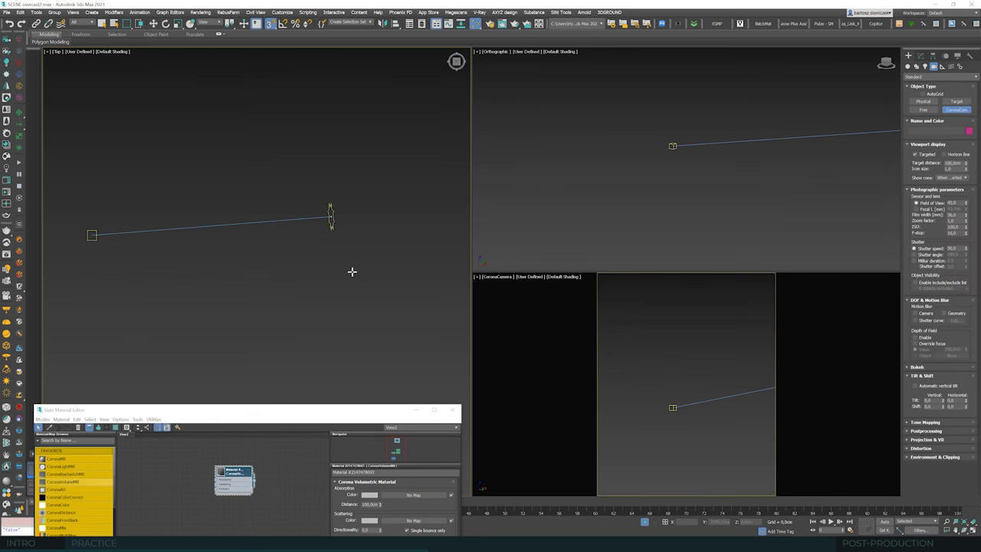
{"action": "left_click_drag", "start_coordinate": [361, 272], "coordinate": [150, 290]}
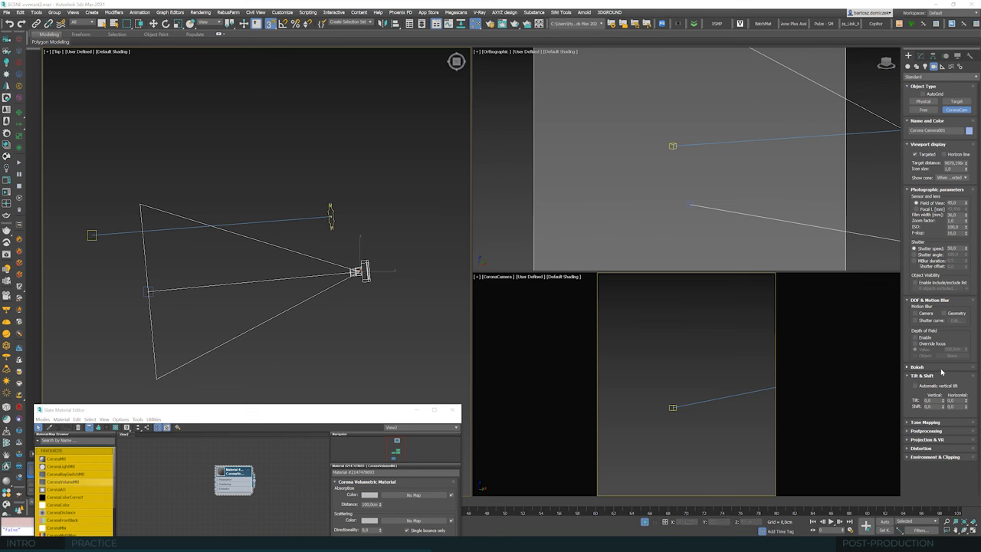
Set the new camera's projection type to Orthographic.
{"action": "left_click", "coordinate": [931, 440]}
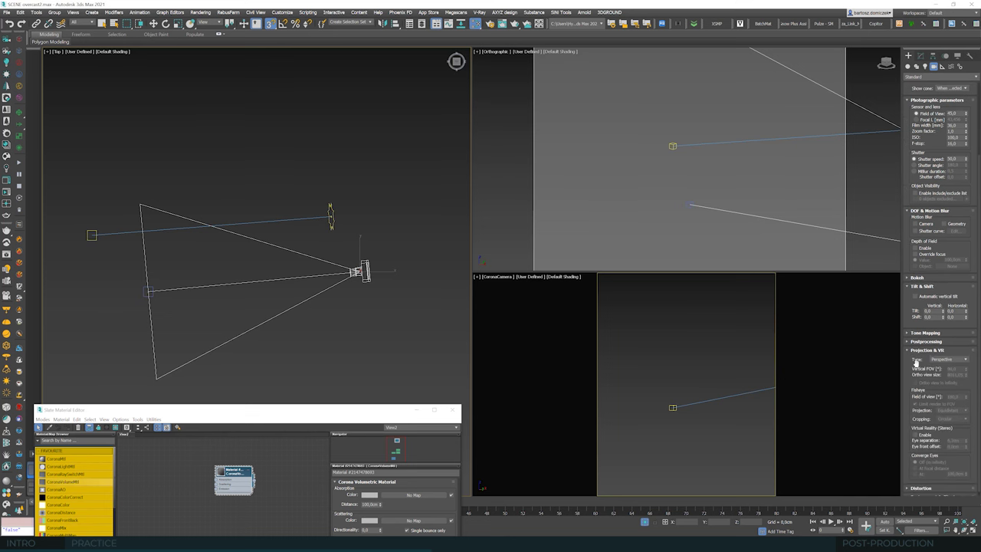
{"action": "left_click", "coordinate": [952, 360]}
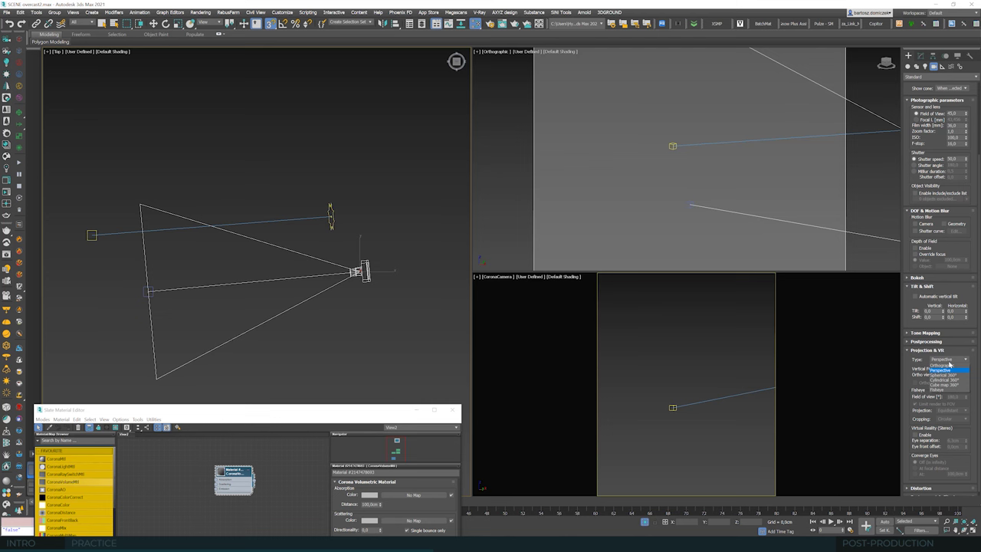
{"action": "left_click", "coordinate": [952, 366]}
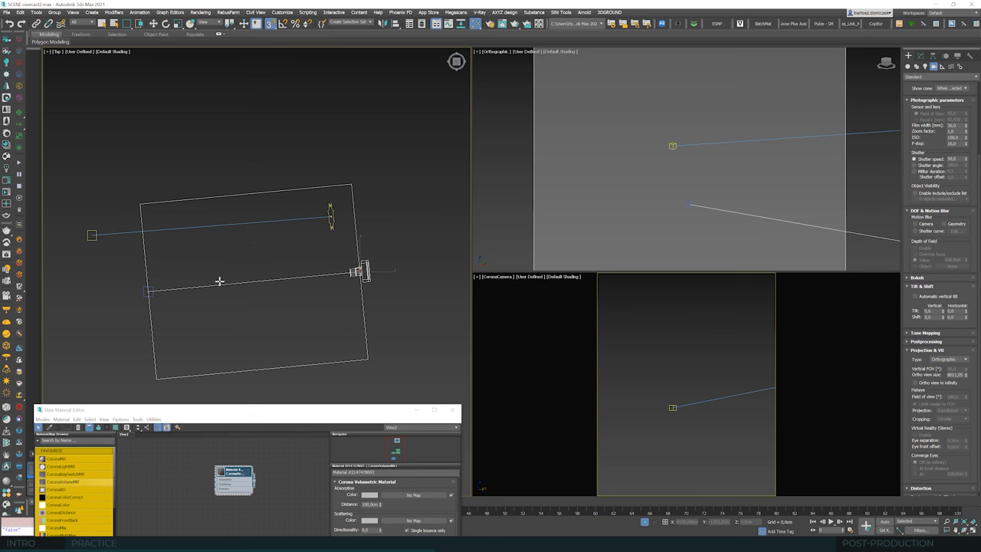
Move the new camera body onto the sun's pivot point in the Orthographic view.
{"action": "left_click", "coordinate": [154, 24]}
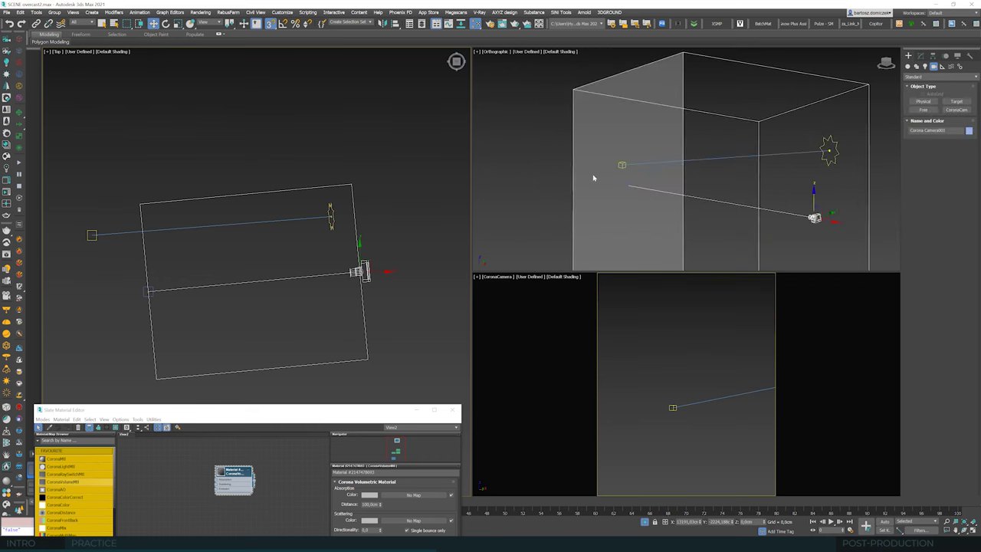
{"action": "scroll", "coordinate": [594, 177], "scroll_direction": "down", "scroll_amount": 2}
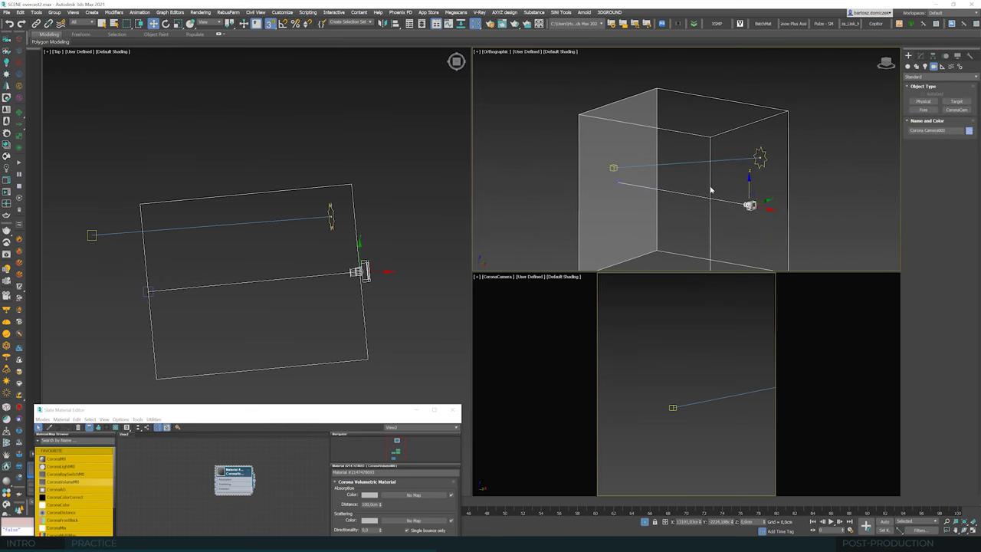
{"action": "middle_click_drag", "start_coordinate": [710, 189], "coordinate": [664, 180]}
{"action": "scroll", "coordinate": [682, 181], "scroll_direction": "up", "scroll_amount": 3}
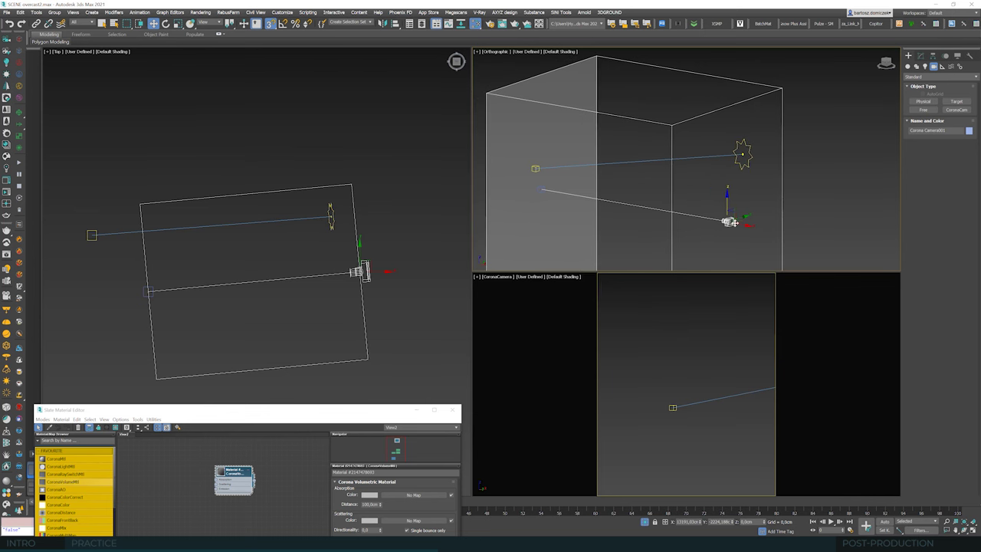
{"action": "scroll", "coordinate": [745, 223], "scroll_direction": "up", "scroll_amount": 3}
{"action": "middle_click_drag", "start_coordinate": [710, 220], "coordinate": [713, 228]}
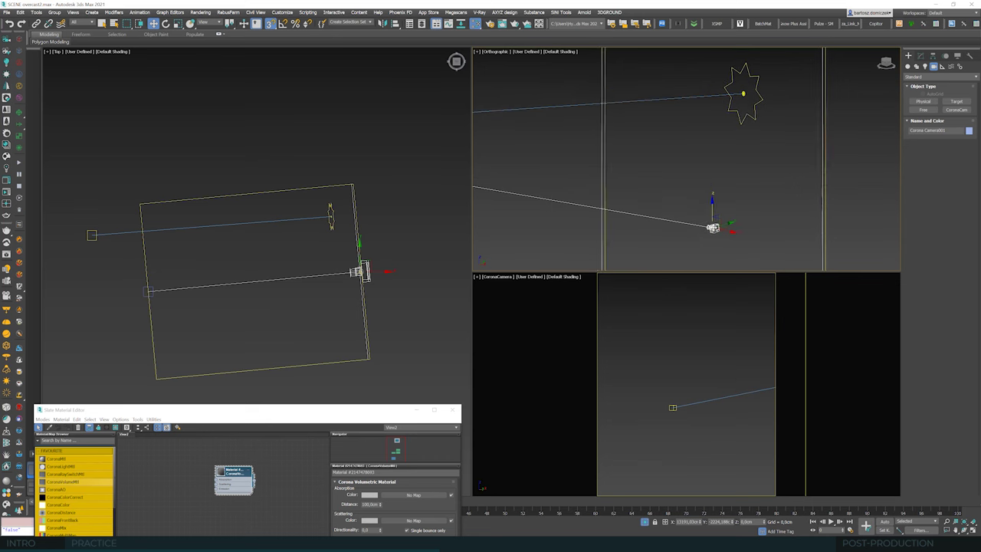
{"action": "left_click_drag", "start_coordinate": [713, 226], "coordinate": [744, 94]}
Move the new camera's target onto the pivot point of the sun's target.
{"action": "scroll", "coordinate": [754, 164], "scroll_direction": "down", "scroll_amount": 2}
{"action": "middle_click_drag", "start_coordinate": [574, 175], "coordinate": [759, 181]}
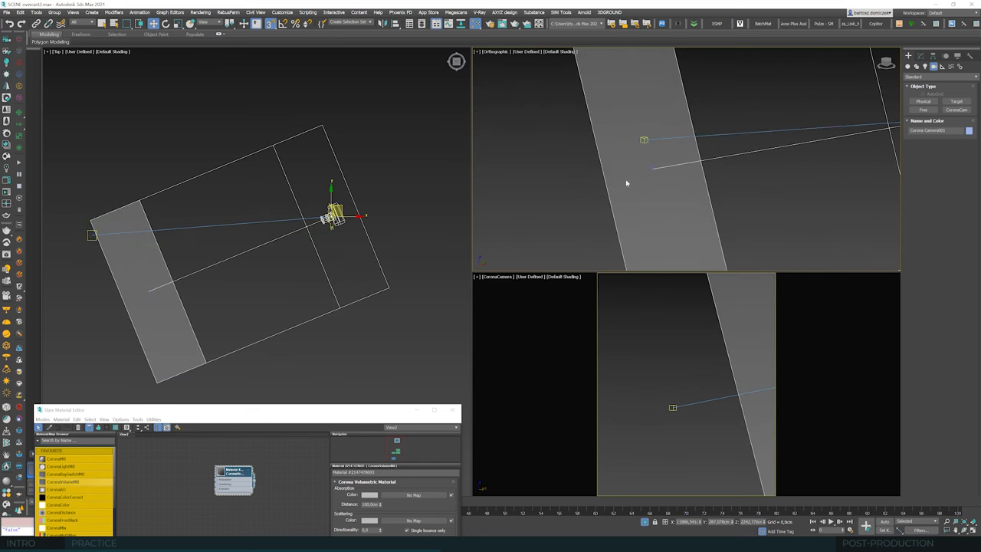
{"action": "left_click", "coordinate": [652, 168]}
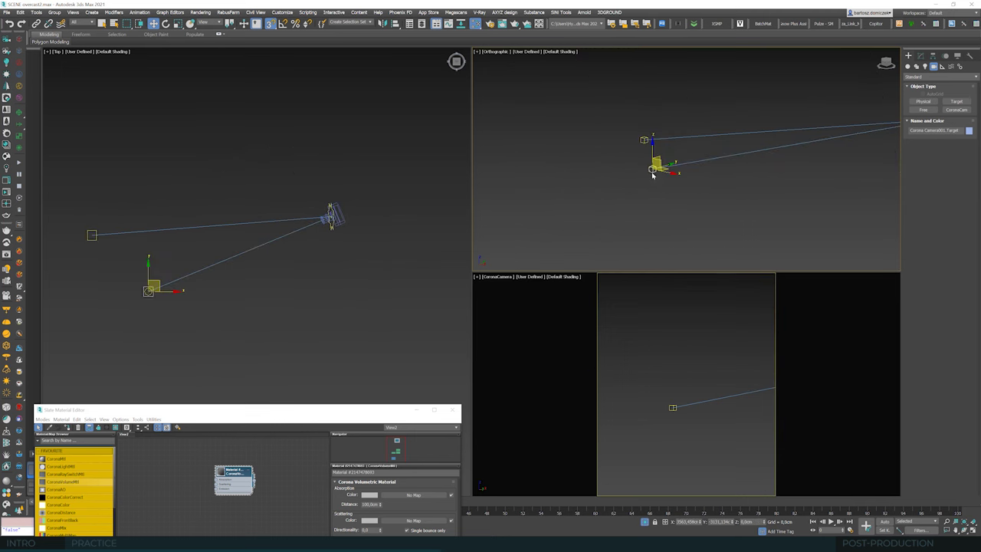
{"action": "middle_click_drag", "start_coordinate": [652, 172], "coordinate": [655, 176], "text": "alt"}
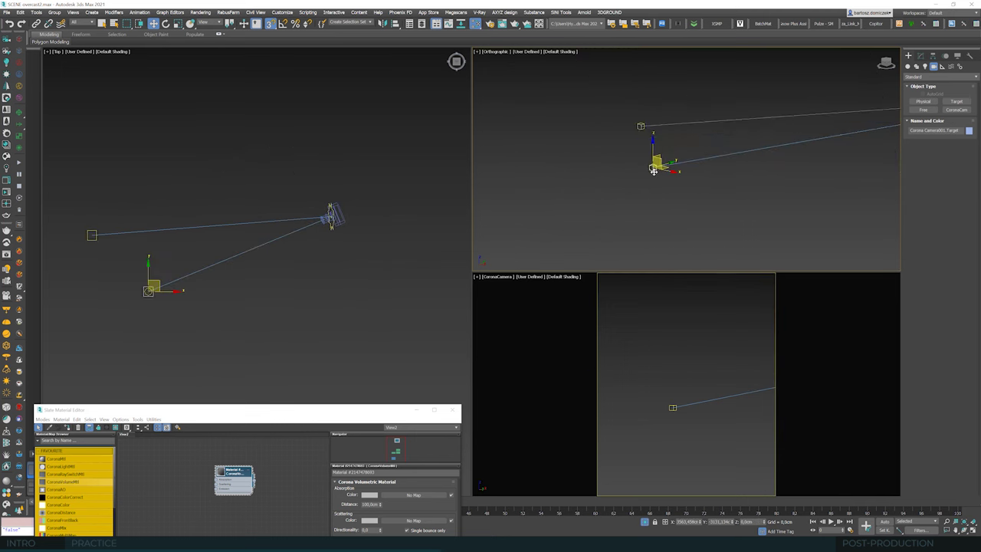
{"action": "left_click_drag", "start_coordinate": [653, 170], "coordinate": [642, 124]}
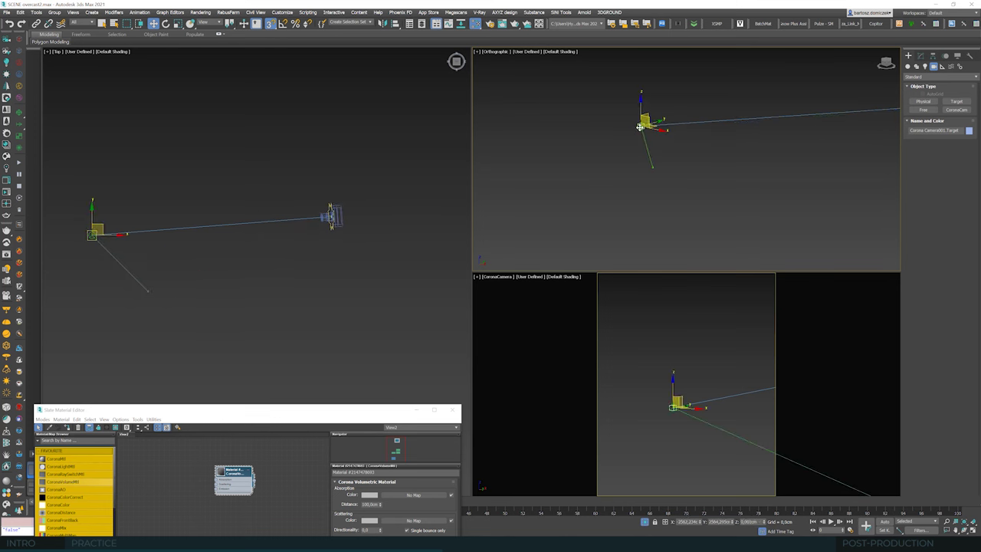
Switch the Orthographic viewport to the new sun-aligned camera's view and exit isolation to bring back the whole scene.
{"action": "left_click", "coordinate": [495, 52]}
{"action": "mouse_move", "coordinate": [523, 61]}
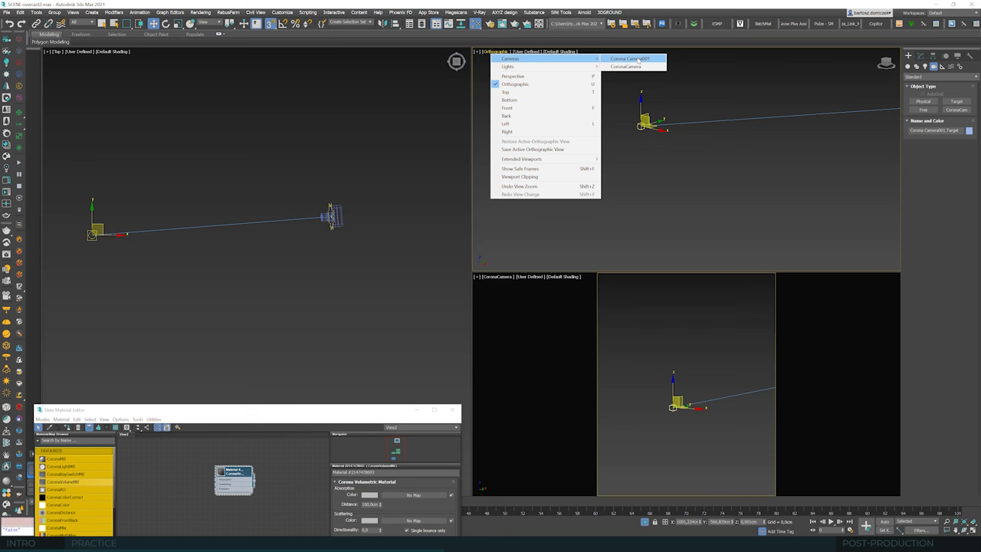
{"action": "left_click", "coordinate": [639, 60]}
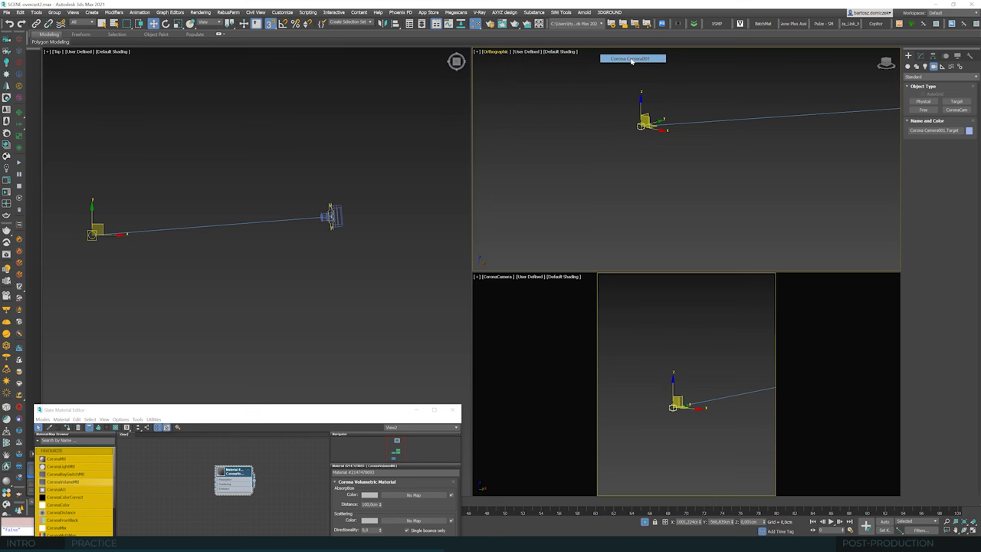
{"action": "left_click", "coordinate": [590, 144]}
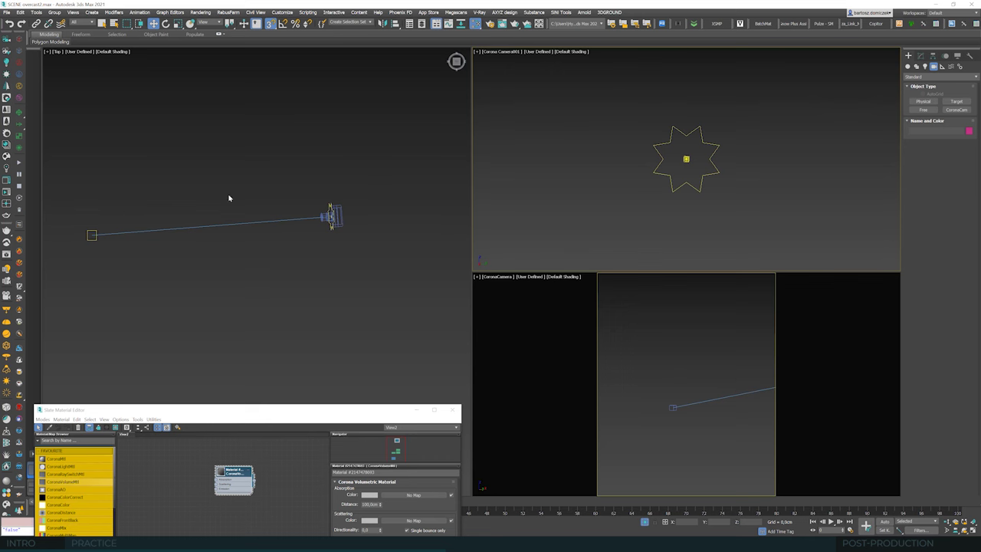
{"action": "right_click", "coordinate": [557, 145]}
{"action": "left_click", "coordinate": [568, 114]}
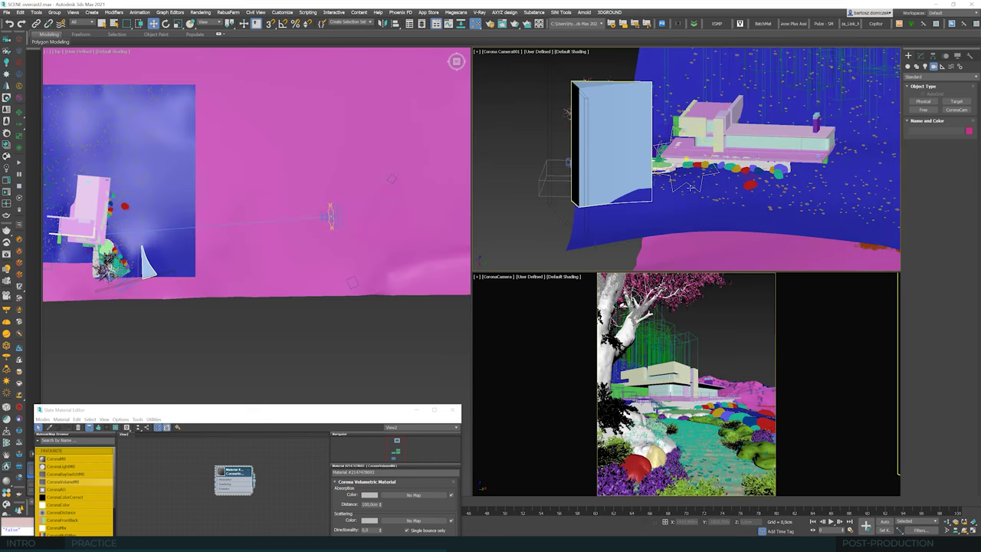
Display the large light-blue blocker beside the house as a bounding box and deselect it.
{"action": "left_click", "coordinate": [624, 92]}
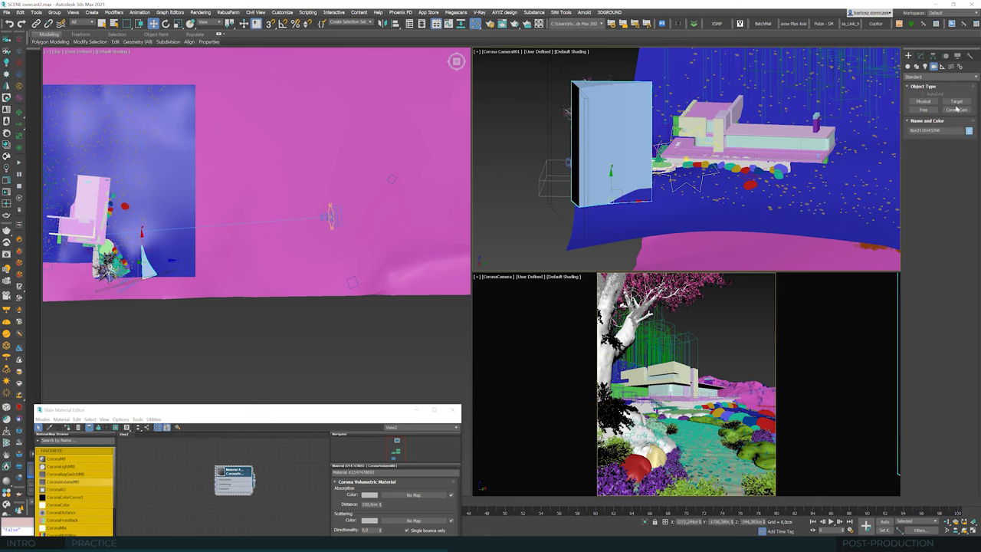
{"action": "left_click", "coordinate": [958, 56]}
{"action": "left_click", "coordinate": [912, 338]}
{"action": "left_click", "coordinate": [538, 126]}
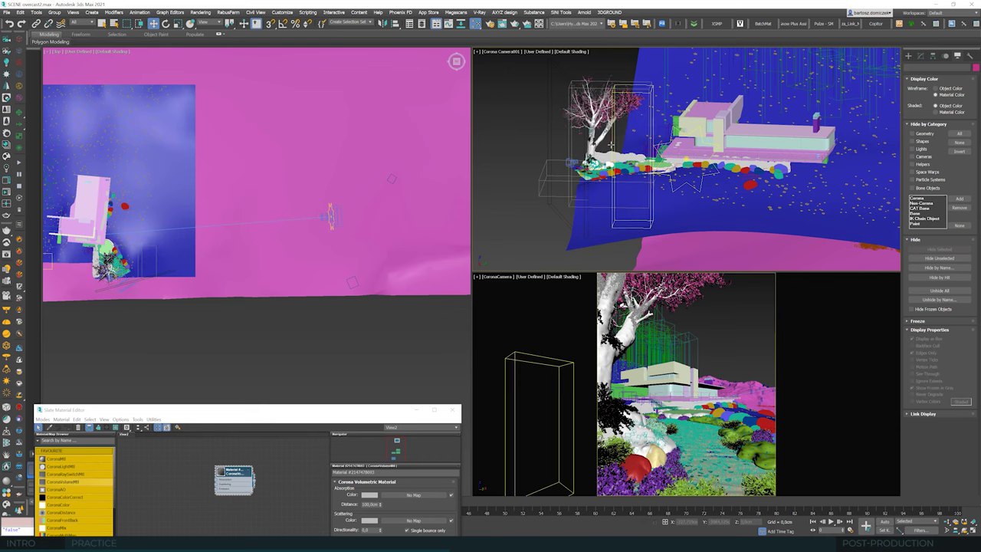
Maximize the sun-aligned camera viewport and change it to an Orthographic view with the material editor moved out of the way.
{"action": "key", "text": "alt+w"}
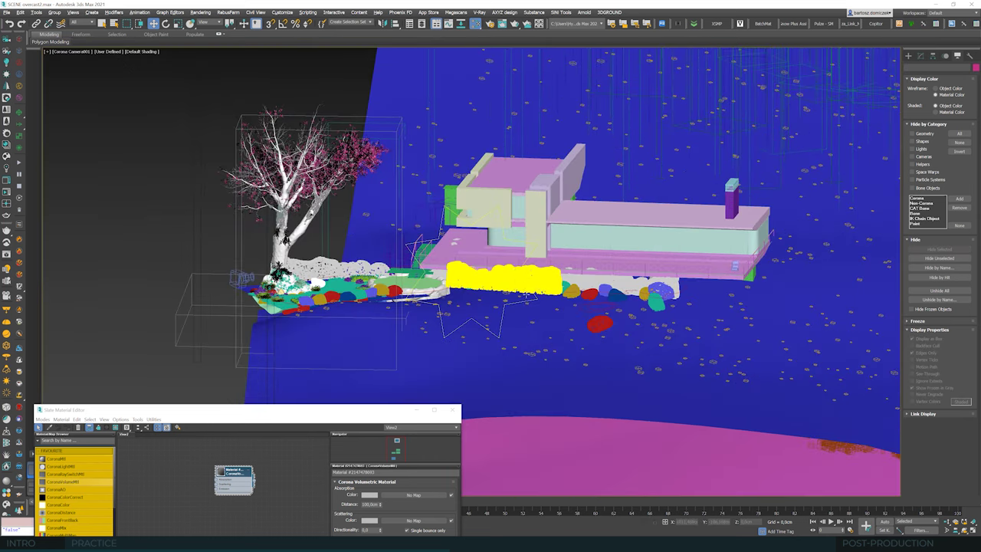
{"action": "left_click_drag", "start_coordinate": [362, 410], "coordinate": [406, 464]}
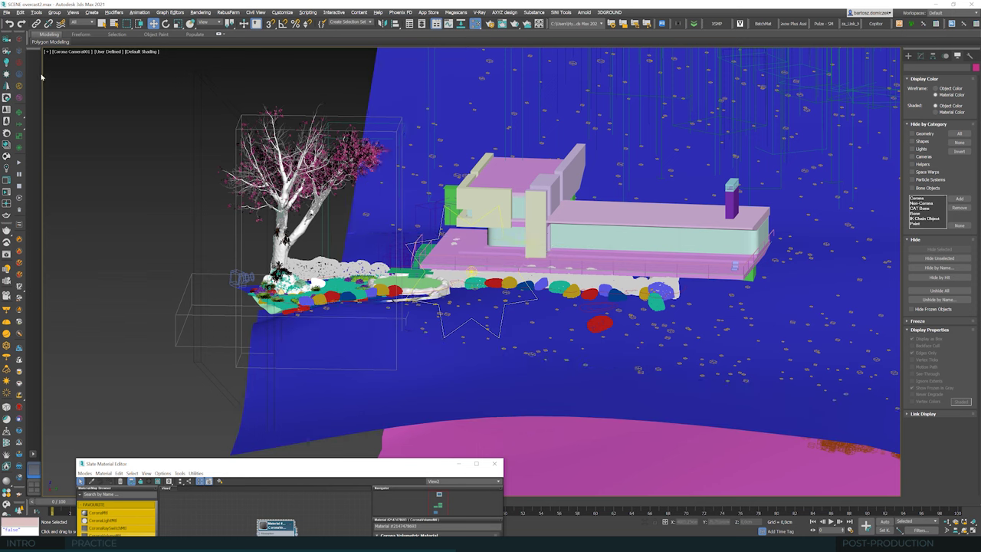
{"action": "left_click", "coordinate": [75, 52]}
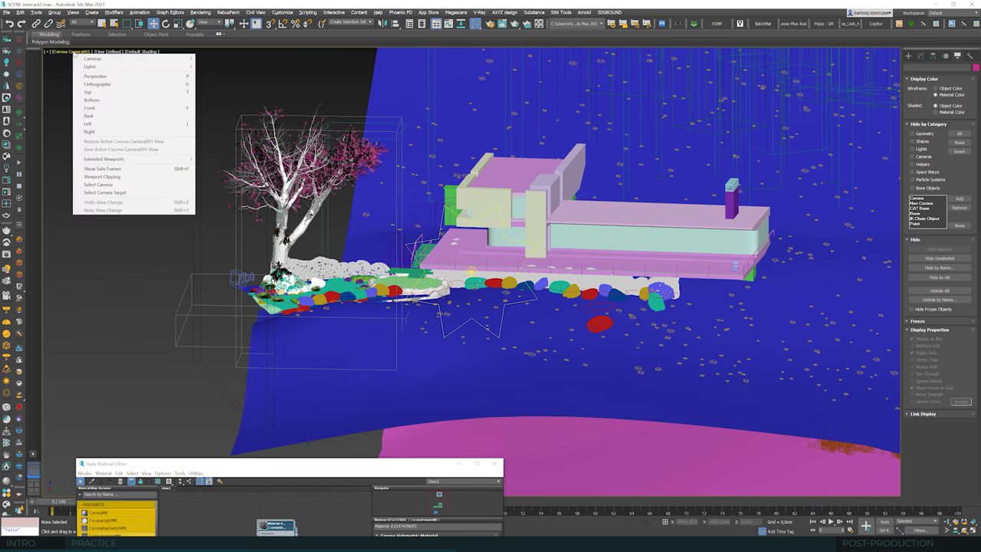
{"action": "left_click", "coordinate": [113, 83]}
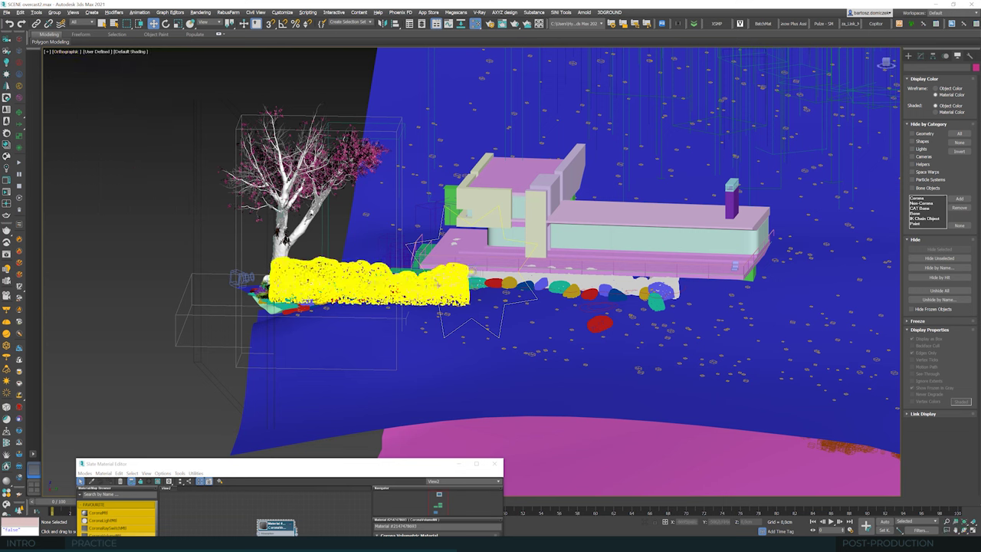
Examine the house, foreground tree and surrounding terrain from the sun's direction at several zoom levels.
{"action": "scroll", "coordinate": [516, 304], "scroll_direction": "down", "scroll_amount": 1}
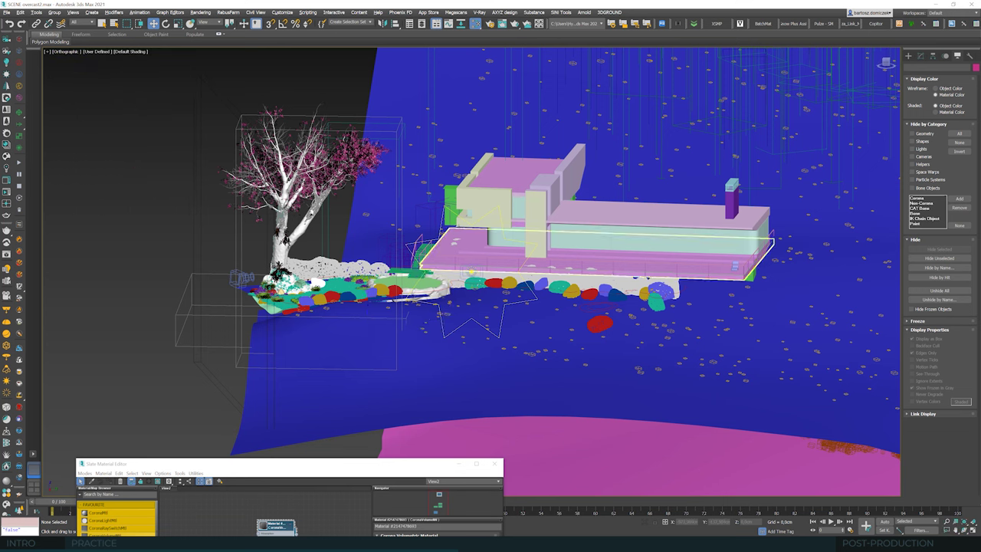
{"action": "scroll", "coordinate": [459, 270], "scroll_direction": "down", "scroll_amount": 2}
{"action": "scroll", "coordinate": [458, 270], "scroll_direction": "down", "scroll_amount": 3}
{"action": "scroll", "coordinate": [508, 265], "scroll_direction": "up", "scroll_amount": 3}
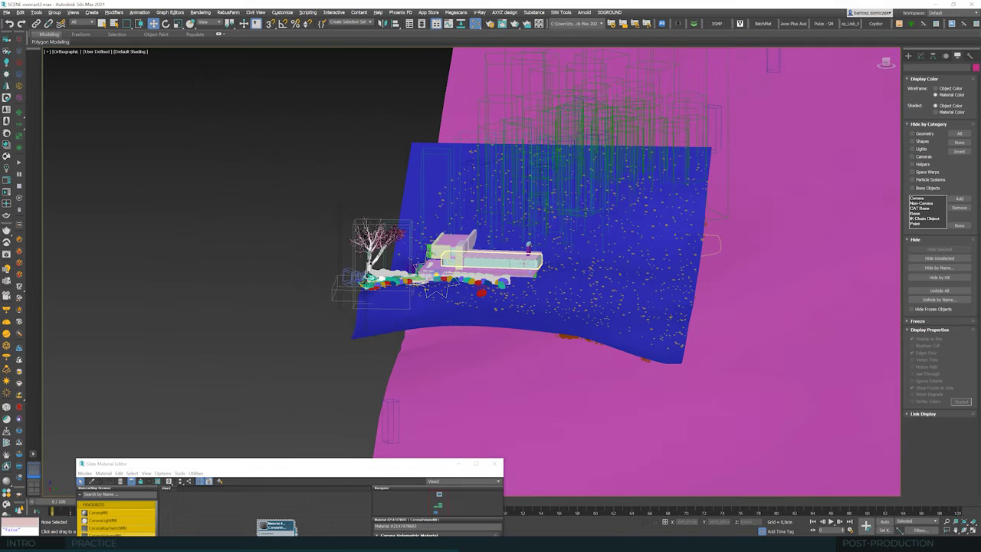
{"action": "scroll", "coordinate": [508, 266], "scroll_direction": "down", "scroll_amount": 3}
{"action": "middle_click_drag", "start_coordinate": [508, 266], "coordinate": [493, 289]}
{"action": "scroll", "coordinate": [442, 284], "scroll_direction": "down", "scroll_amount": 3}
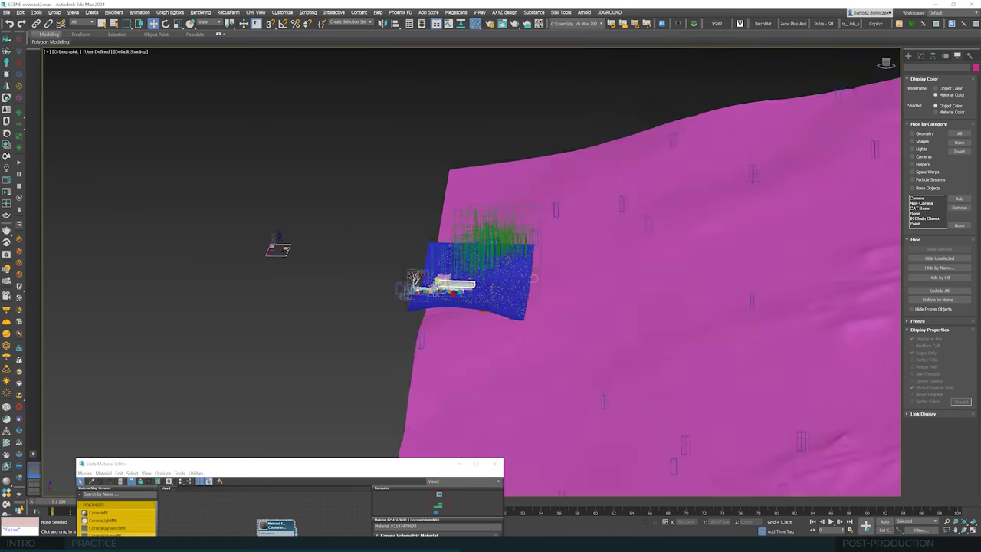
{"action": "scroll", "coordinate": [427, 286], "scroll_direction": "up", "scroll_amount": 2}
{"action": "scroll", "coordinate": [439, 291], "scroll_direction": "up", "scroll_amount": 4}
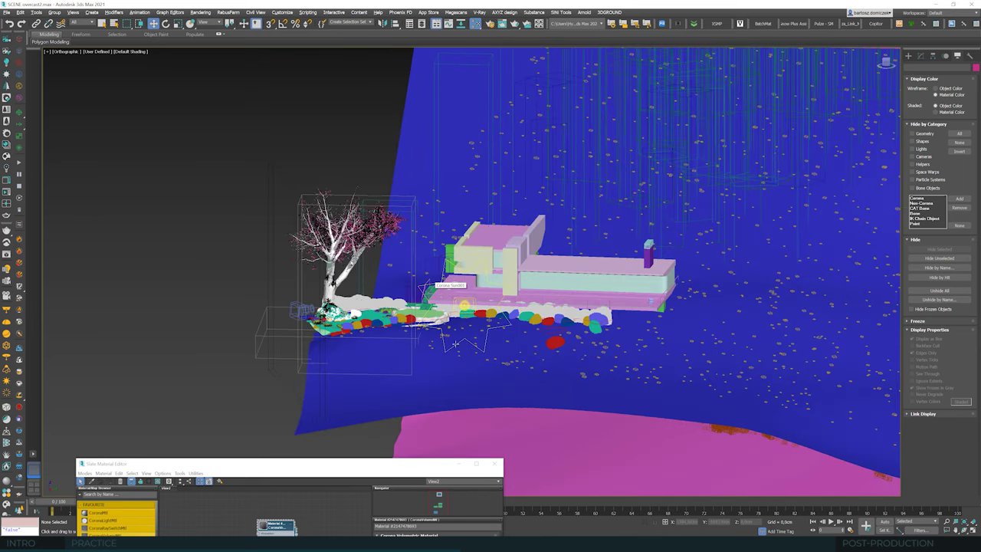
Replace the Slate Material Editor with the Corona frame buffer over the restored multi-viewport layout.
{"action": "left_click_drag", "start_coordinate": [363, 465], "coordinate": [428, 137]}
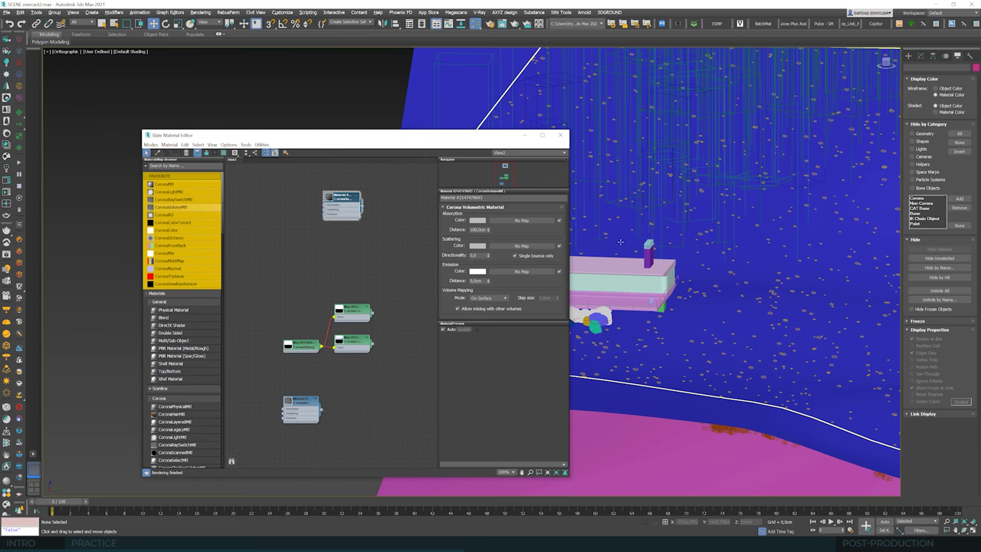
{"action": "left_click", "coordinate": [560, 135]}
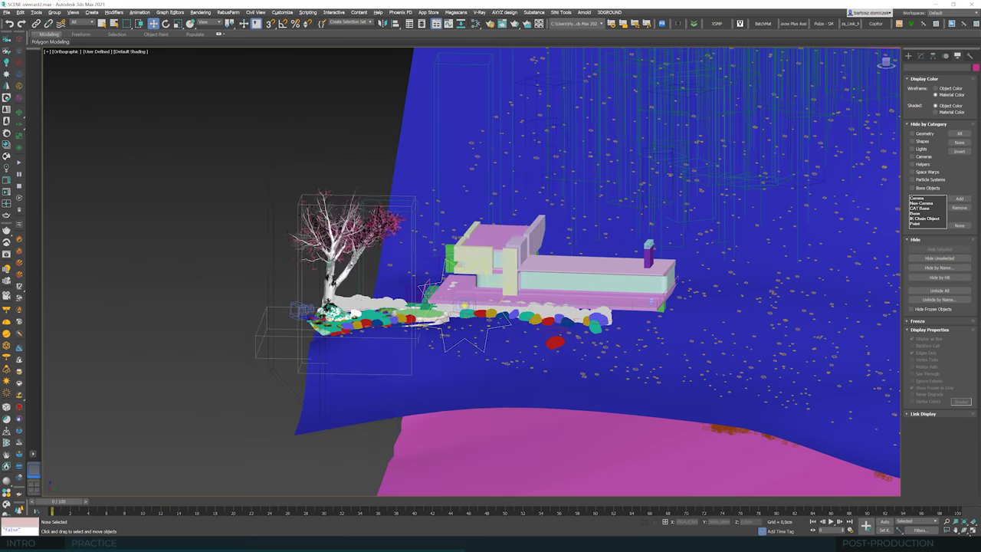
{"action": "left_click", "coordinate": [972, 529]}
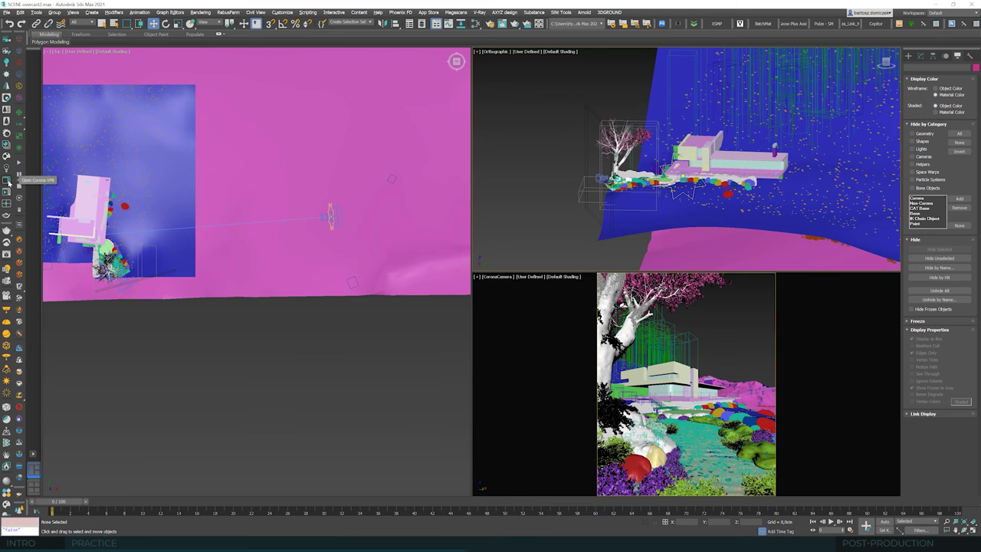
{"action": "left_click", "coordinate": [7, 180]}
{"action": "left_click_drag", "start_coordinate": [569, 129], "coordinate": [543, 91]}
Mark the sunlit house, rocks, trees and background hills on the render in red pen, and clear the annotations.
{"action": "key", "text": "ctrl+alt+g"}
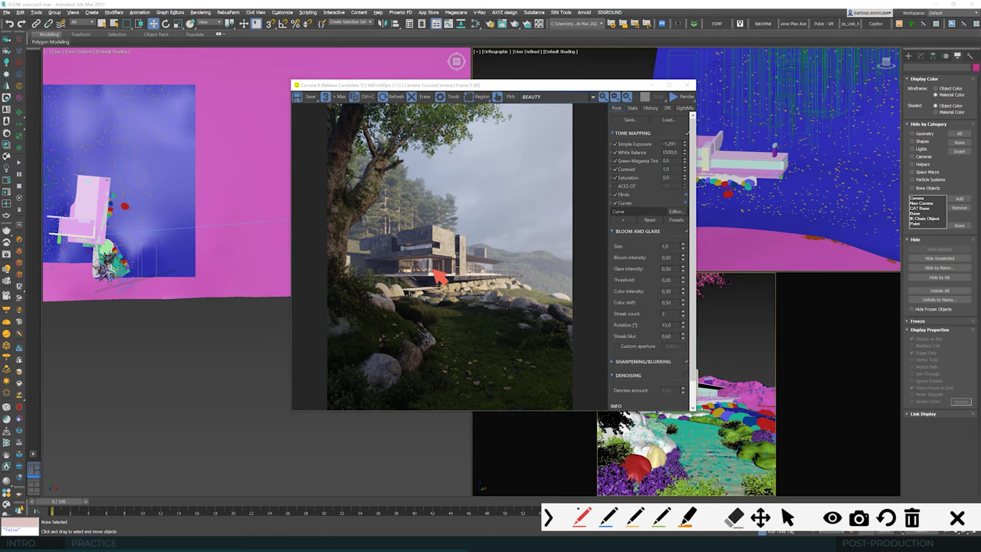
{"action": "mouse_move", "coordinate": [430, 228]}
{"action": "left_mouse_down"}
{"action": "mouse_move", "coordinate": [500, 244]}
{"action": "mouse_move", "coordinate": [507, 282]}
{"action": "mouse_move", "coordinate": [437, 283]}
{"action": "mouse_move", "coordinate": [430, 228]}
{"action": "left_mouse_up"}
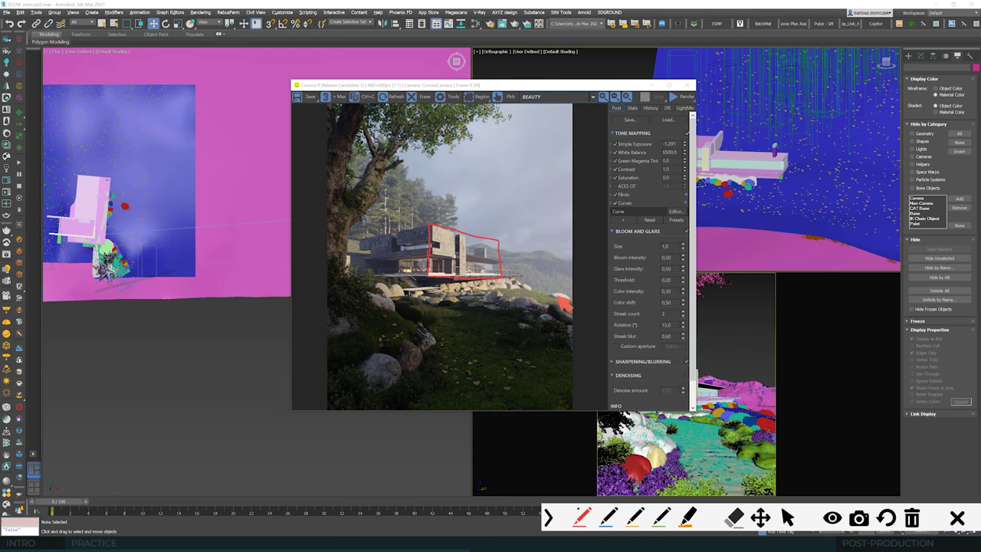
{"action": "mouse_move", "coordinate": [534, 294]}
{"action": "left_mouse_down"}
{"action": "mouse_move", "coordinate": [476, 263]}
{"action": "mouse_move", "coordinate": [481, 272]}
{"action": "mouse_move", "coordinate": [487, 264]}
{"action": "left_mouse_up"}
{"action": "left_click_drag", "start_coordinate": [521, 305], "coordinate": [569, 284]}
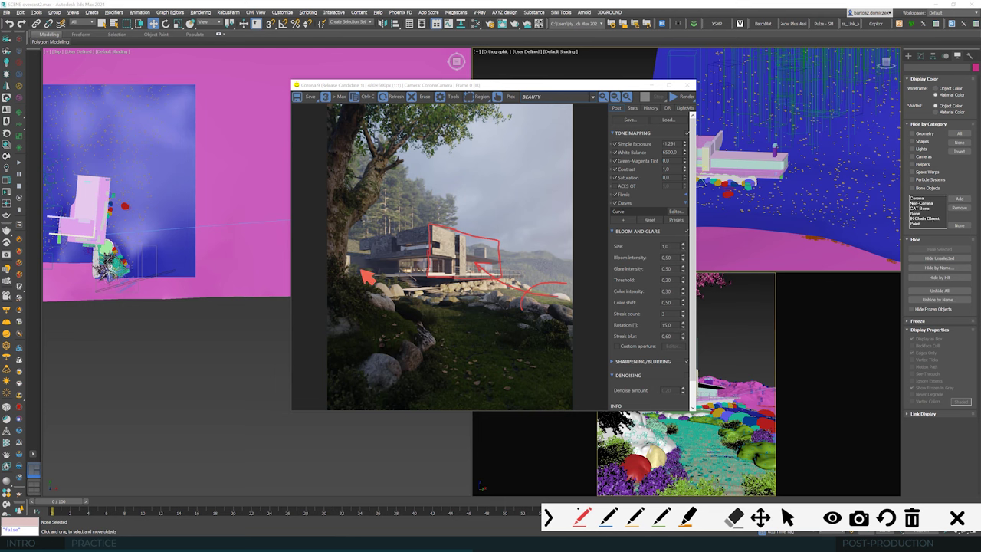
{"action": "left_click_drag", "start_coordinate": [348, 255], "coordinate": [429, 230]}
{"action": "mouse_move", "coordinate": [359, 179]}
{"action": "left_mouse_down"}
{"action": "mouse_move", "coordinate": [407, 229]}
{"action": "mouse_move", "coordinate": [395, 205]}
{"action": "left_mouse_up"}
{"action": "mouse_move", "coordinate": [487, 253]}
{"action": "left_mouse_down"}
{"action": "mouse_move", "coordinate": [470, 260]}
{"action": "mouse_move", "coordinate": [479, 247]}
{"action": "mouse_move", "coordinate": [573, 266]}
{"action": "left_mouse_up"}
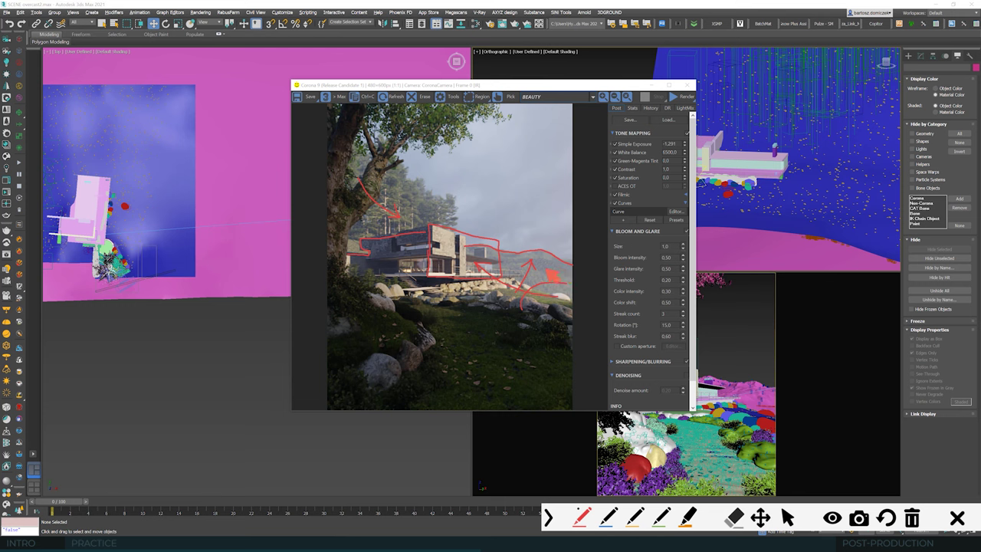
{"action": "left_click", "coordinate": [913, 518]}
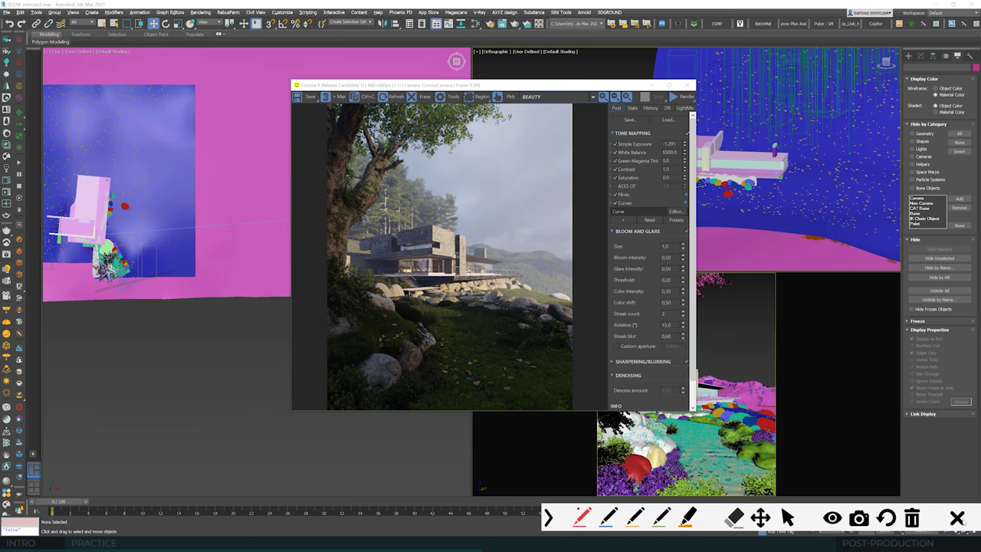
{"action": "left_click", "coordinate": [957, 518]}
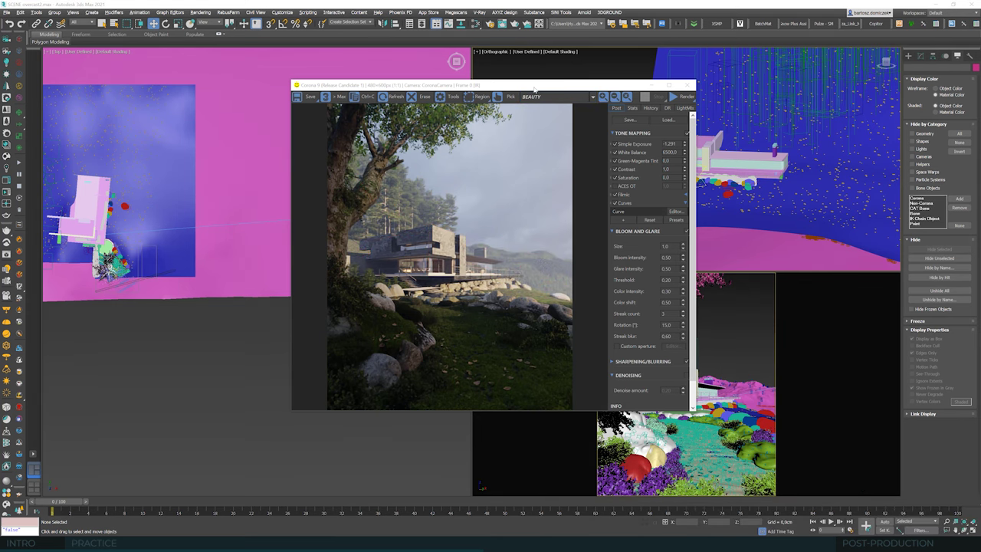
Create a sphere with a radius of about 2700 cm beside the tree and house in the Orthographic view.
{"action": "left_click_drag", "start_coordinate": [429, 85], "coordinate": [274, 116]}
{"action": "left_click", "coordinate": [604, 185]}
{"action": "scroll", "coordinate": [611, 186], "scroll_direction": "down", "scroll_amount": 2}
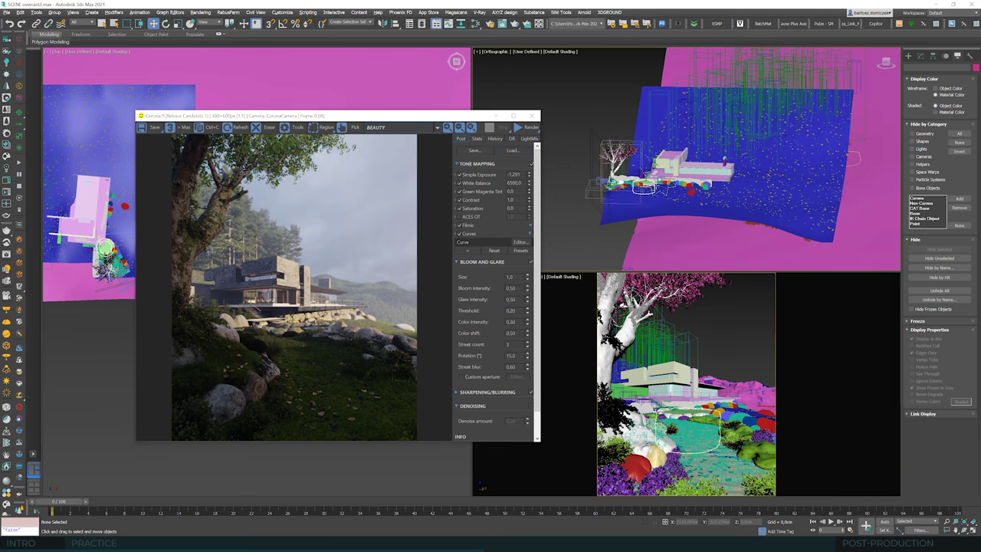
{"action": "middle_click_drag", "start_coordinate": [646, 186], "coordinate": [682, 189]}
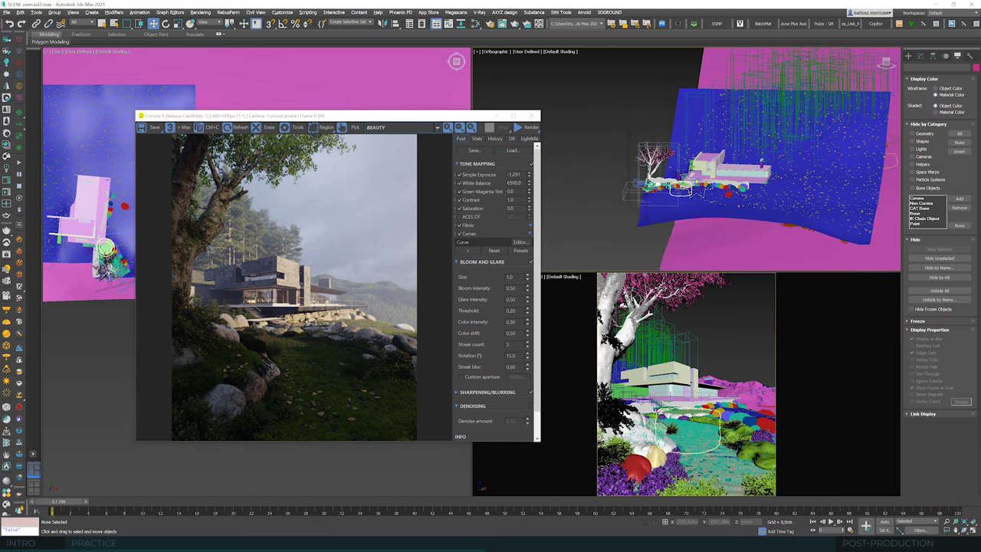
{"action": "left_click", "coordinate": [695, 192]}
{"action": "scroll", "coordinate": [698, 192], "scroll_direction": "down", "scroll_amount": 2}
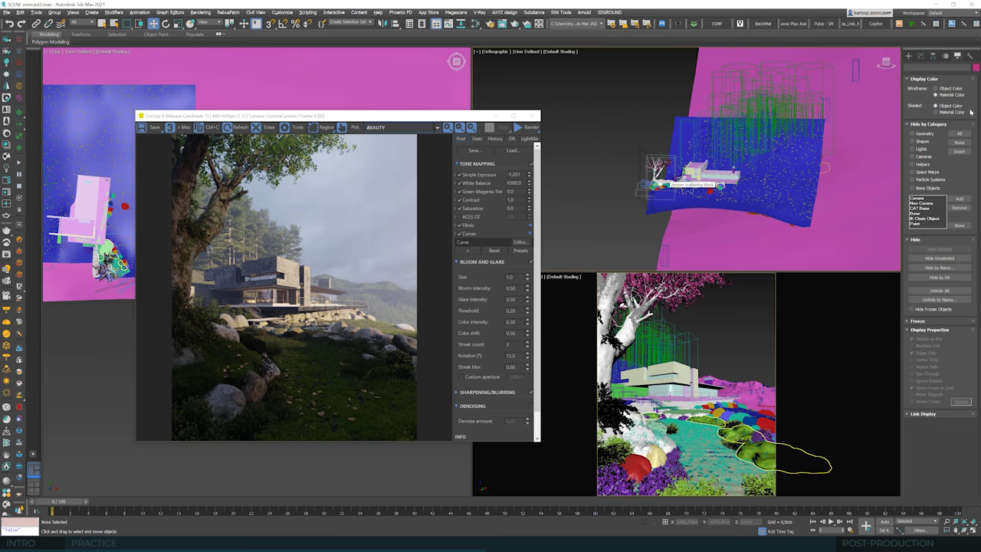
{"action": "left_click", "coordinate": [908, 56]}
{"action": "left_click", "coordinate": [934, 67]}
{"action": "left_click", "coordinate": [909, 67]}
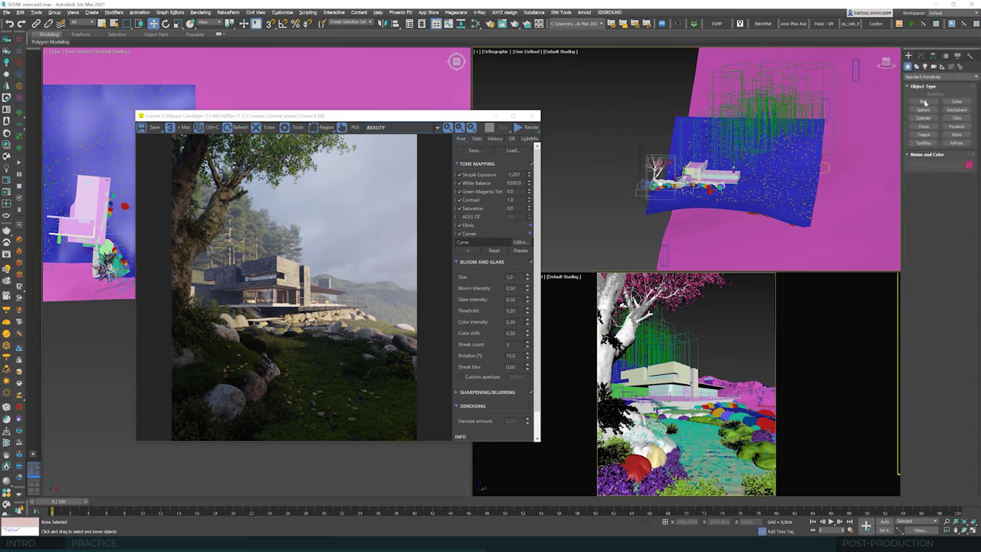
{"action": "left_click", "coordinate": [924, 109]}
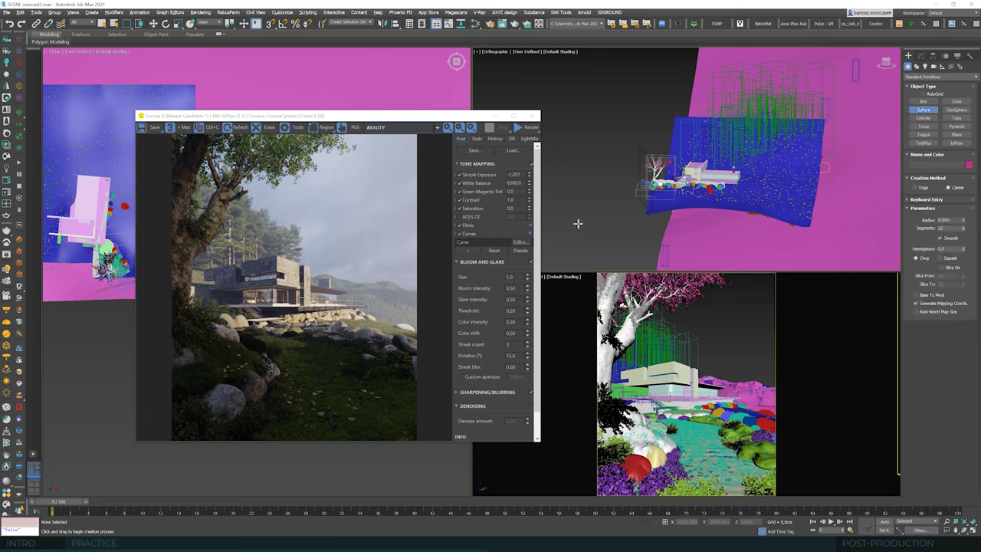
{"action": "left_click_drag", "start_coordinate": [583, 217], "coordinate": [602, 209]}
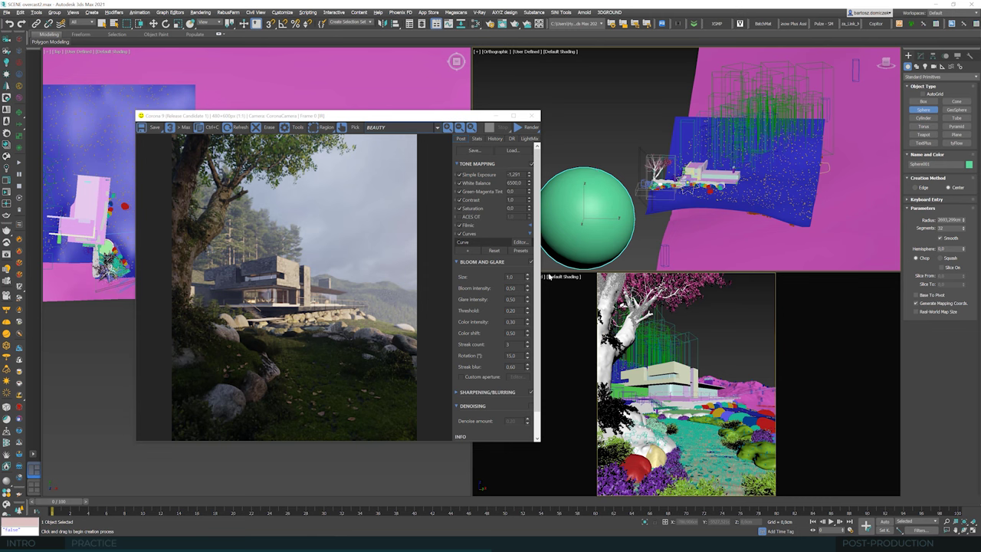
Change the Top viewport to the Front view with the frame buffer moved clear of it.
{"action": "key", "text": "w"}
{"action": "left_click_drag", "start_coordinate": [261, 114], "coordinate": [590, 112]}
{"action": "scroll", "coordinate": [98, 266], "scroll_direction": "down", "scroll_amount": 2}
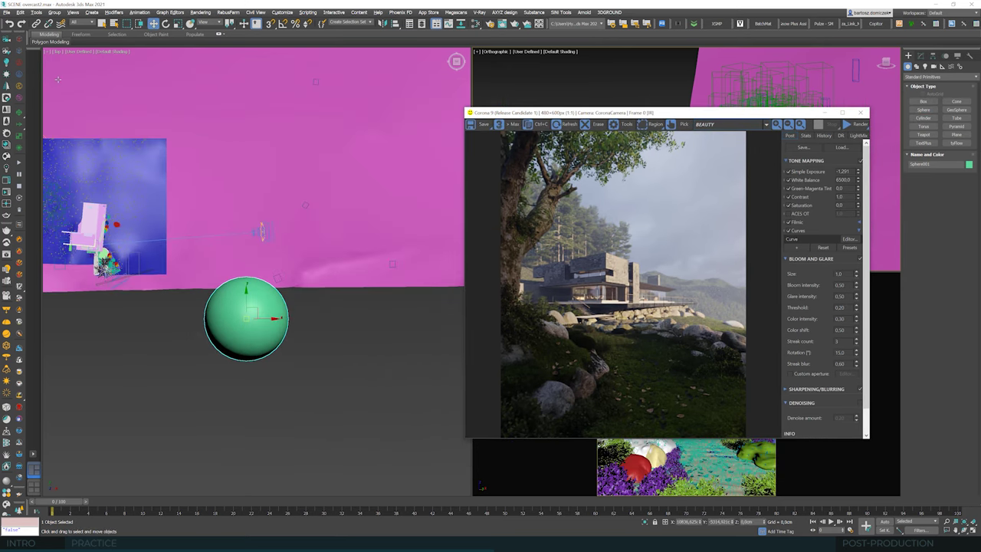
{"action": "scroll", "coordinate": [57, 79], "scroll_direction": "down", "scroll_amount": 2}
{"action": "left_click", "coordinate": [57, 51]}
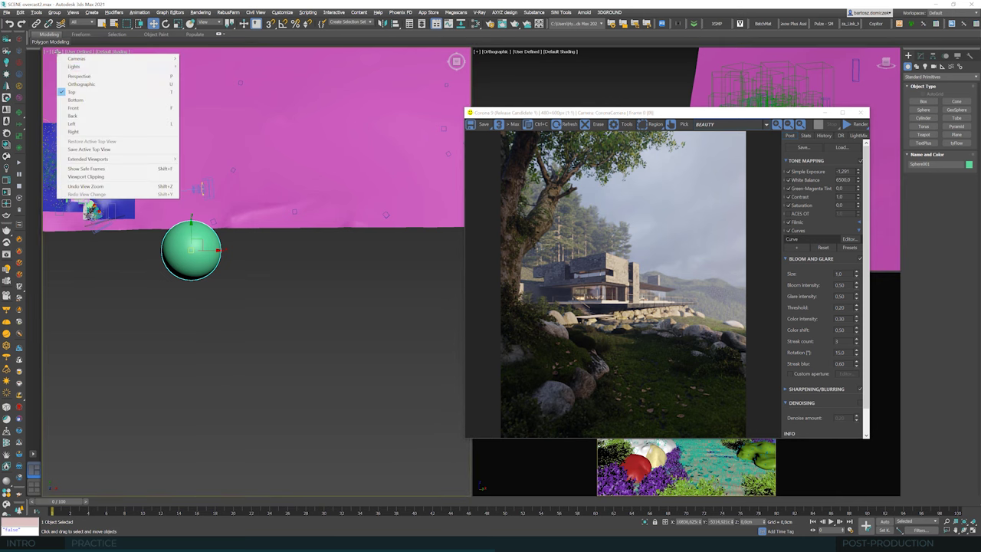
{"action": "left_click", "coordinate": [88, 109]}
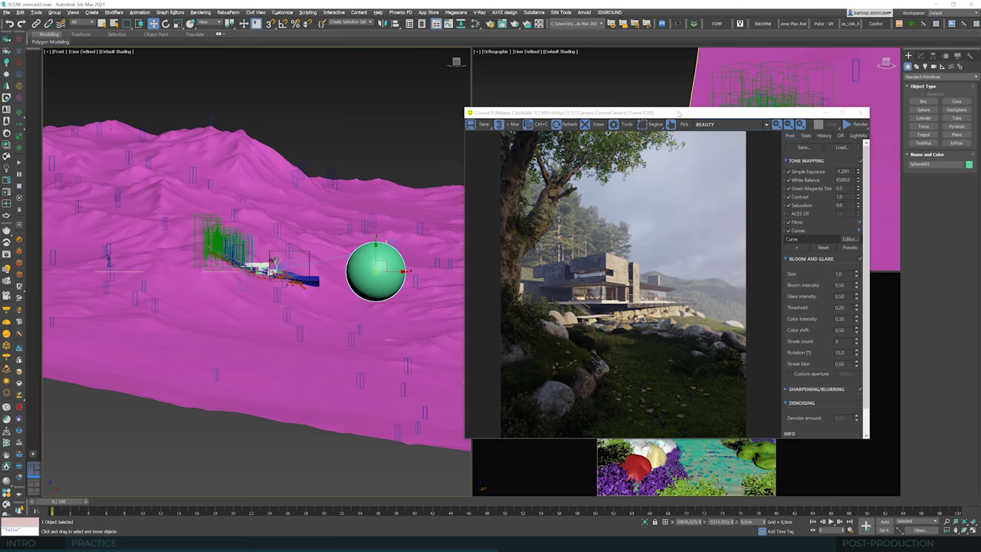
Move the sphere above the terrain and far out past the sun, away from the house, using the Orthographic and Front views.
{"action": "left_click_drag", "start_coordinate": [713, 113], "coordinate": [423, 323]}
{"action": "left_click_drag", "start_coordinate": [587, 221], "coordinate": [645, 176]}
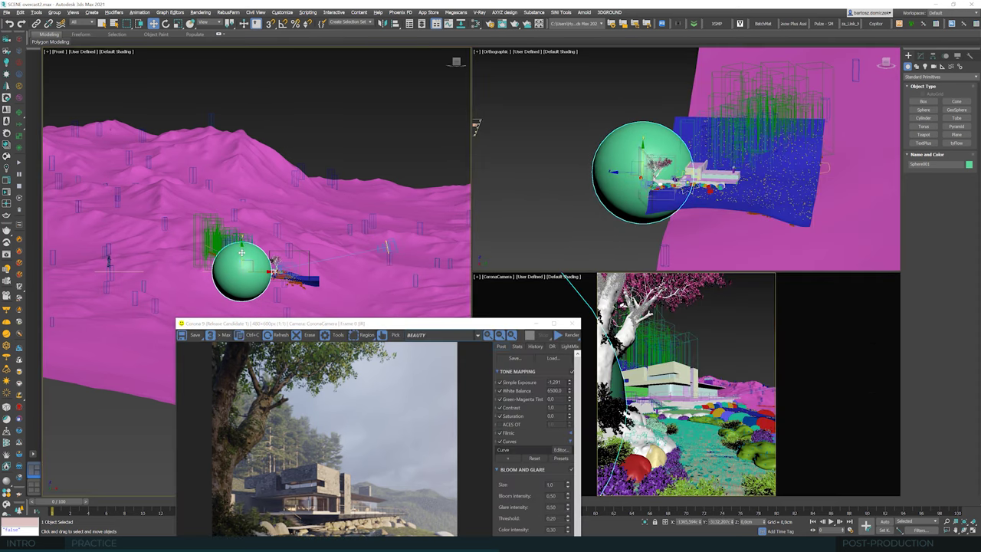
{"action": "left_click_drag", "start_coordinate": [242, 250], "coordinate": [268, 106]}
{"action": "scroll", "coordinate": [292, 216], "scroll_direction": "down", "scroll_amount": 4}
{"action": "left_click_drag", "start_coordinate": [285, 173], "coordinate": [448, 176]}
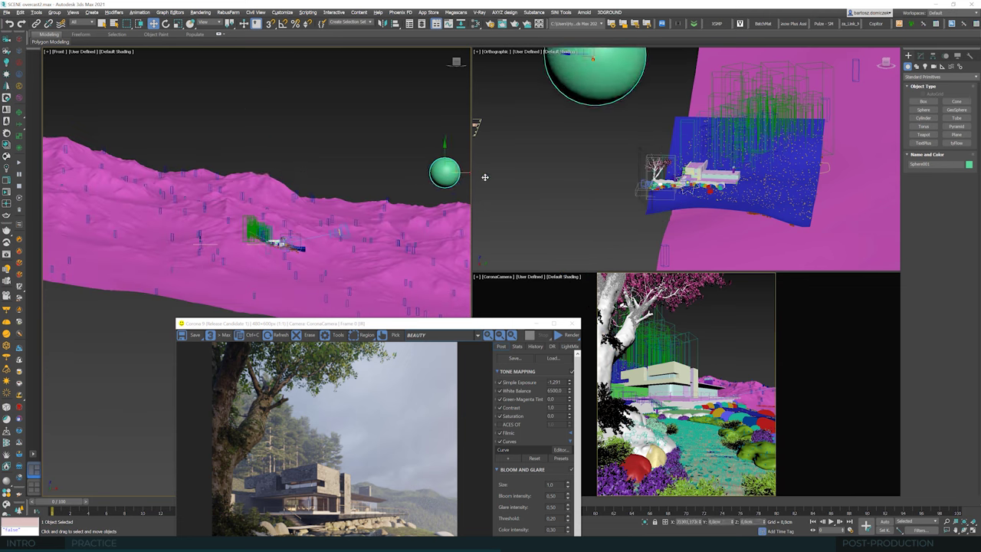
{"action": "left_click_drag", "start_coordinate": [497, 177], "coordinate": [555, 178]}
{"action": "scroll", "coordinate": [230, 215], "scroll_direction": "down", "scroll_amount": 5}
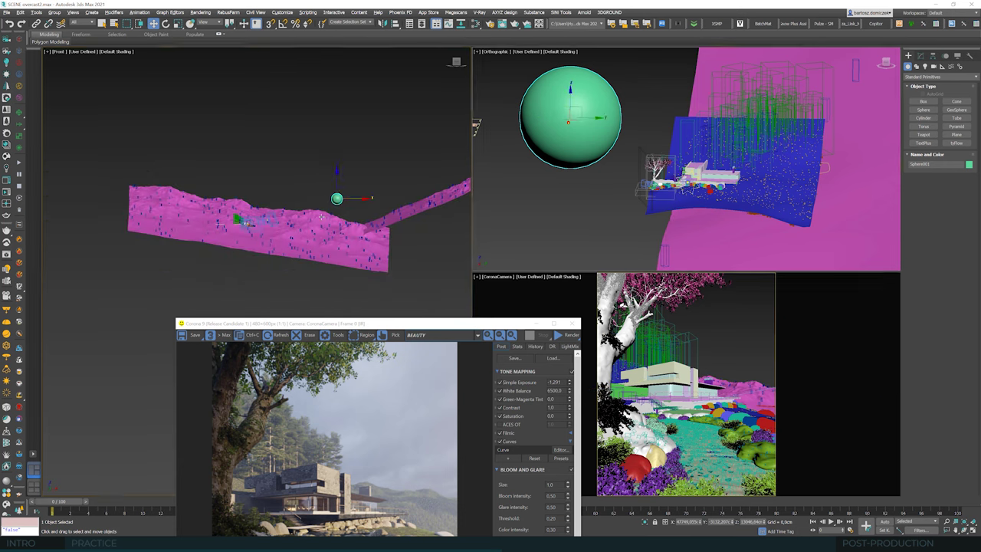
Examine where the sphere sits relative to the house, the sun and the surrounding terrain in the Front view.
{"action": "scroll", "coordinate": [327, 216], "scroll_direction": "up", "scroll_amount": 2}
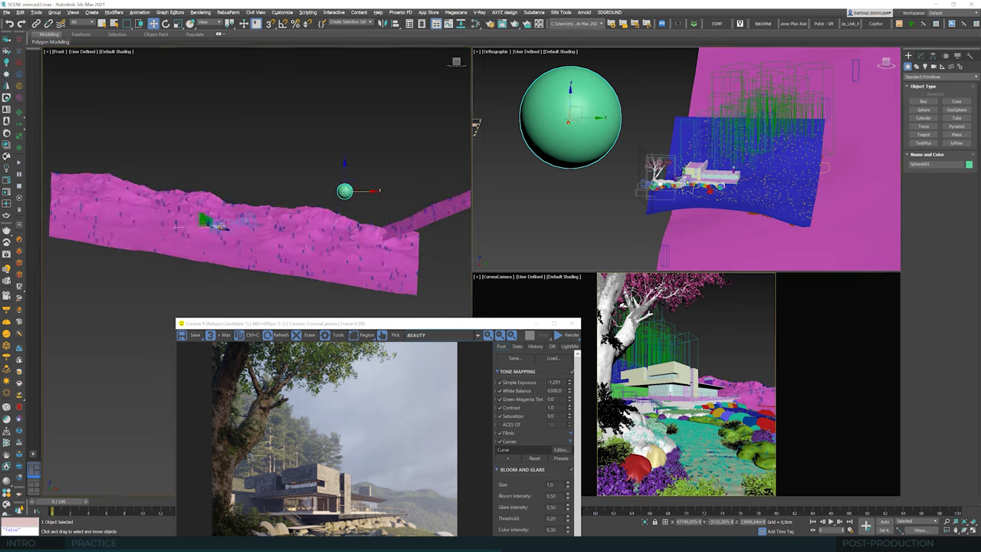
{"action": "scroll", "coordinate": [220, 225], "scroll_direction": "up", "scroll_amount": 1}
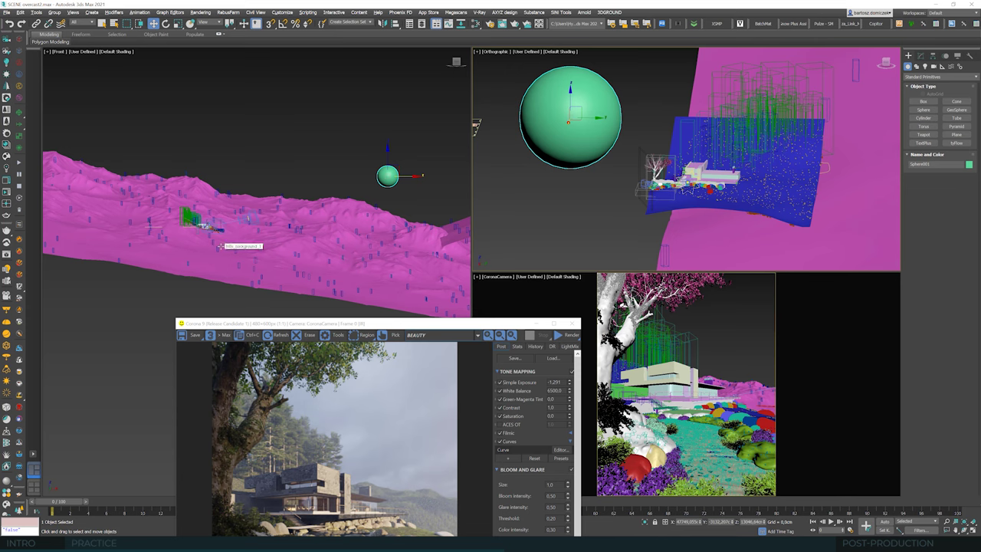
{"action": "scroll", "coordinate": [237, 245], "scroll_direction": "up", "scroll_amount": 3}
{"action": "scroll", "coordinate": [273, 196], "scroll_direction": "up", "scroll_amount": 2}
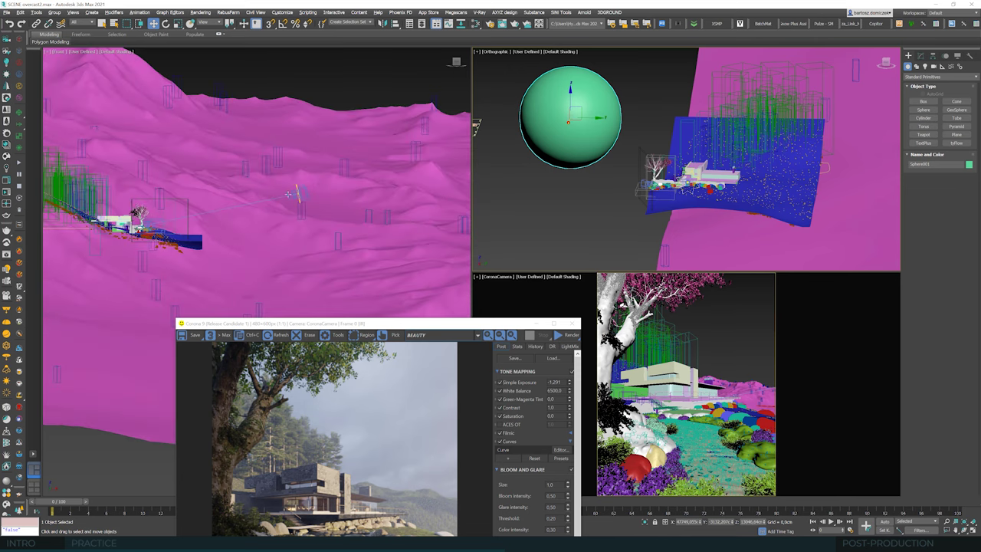
{"action": "scroll", "coordinate": [184, 224], "scroll_direction": "down", "scroll_amount": 5}
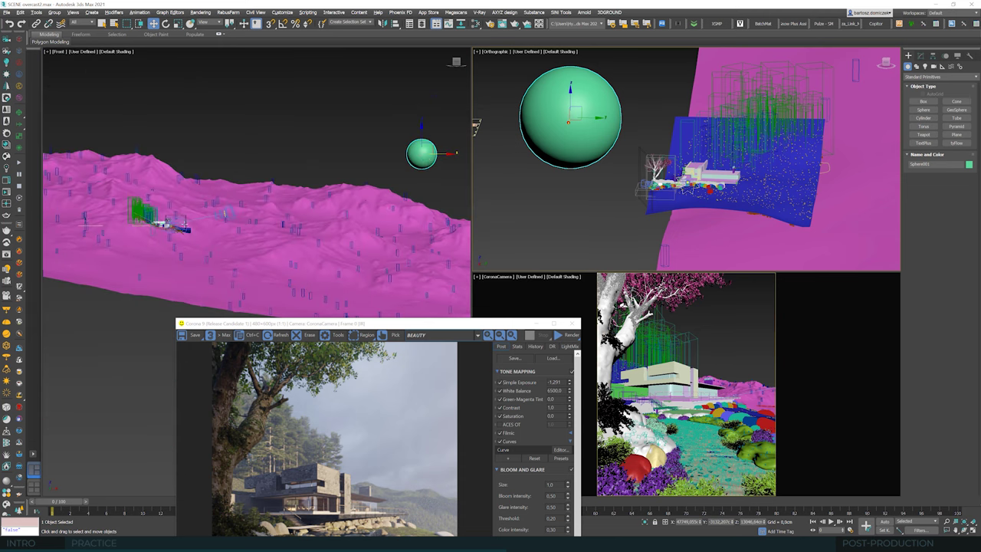
{"action": "scroll", "coordinate": [226, 211], "scroll_direction": "up", "scroll_amount": 4}
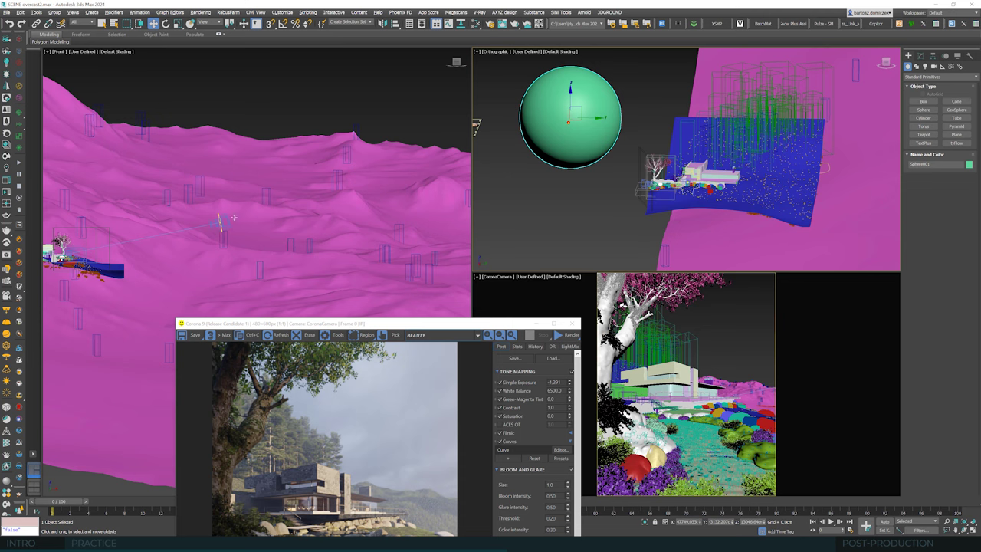
{"action": "scroll", "coordinate": [211, 228], "scroll_direction": "down", "scroll_amount": 4}
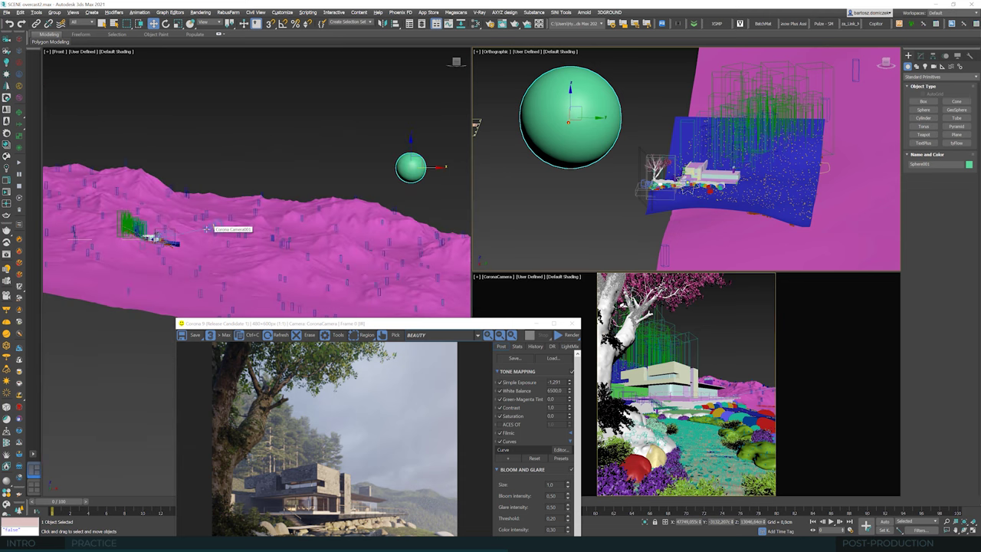
{"action": "middle_click_drag", "start_coordinate": [213, 227], "coordinate": [399, 197], "text": "alt"}
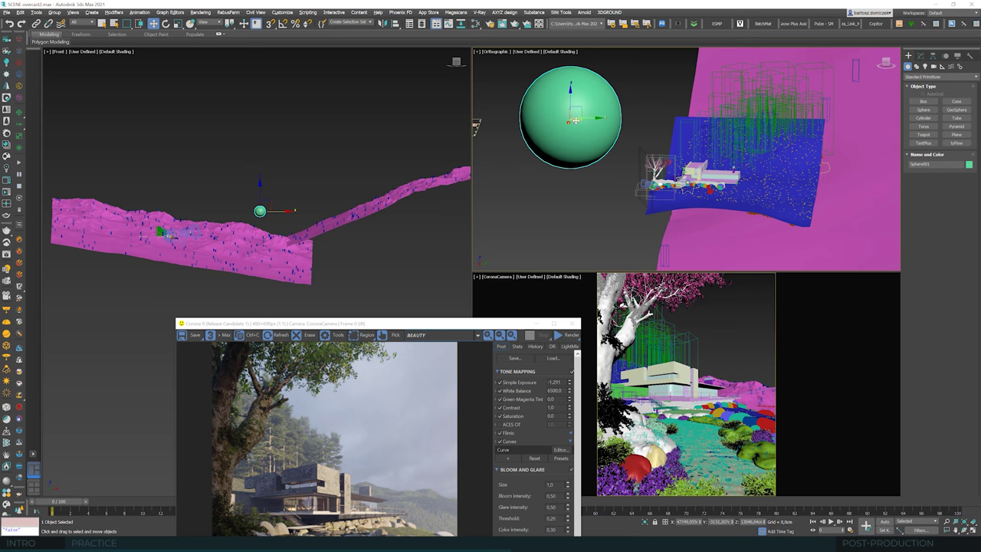
Move the sphere directly below the house in the Orthographic view so it shades the foreground.
{"action": "left_click_drag", "start_coordinate": [575, 121], "coordinate": [630, 120]}
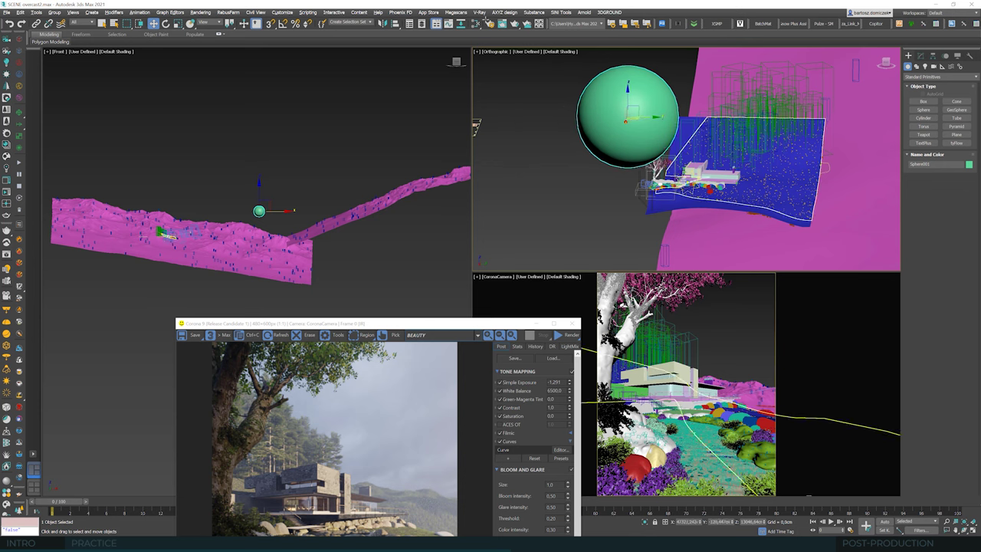
{"action": "middle_click_drag", "start_coordinate": [666, 142], "coordinate": [592, 139]}
{"action": "left_click_drag", "start_coordinate": [565, 114], "coordinate": [617, 235]}
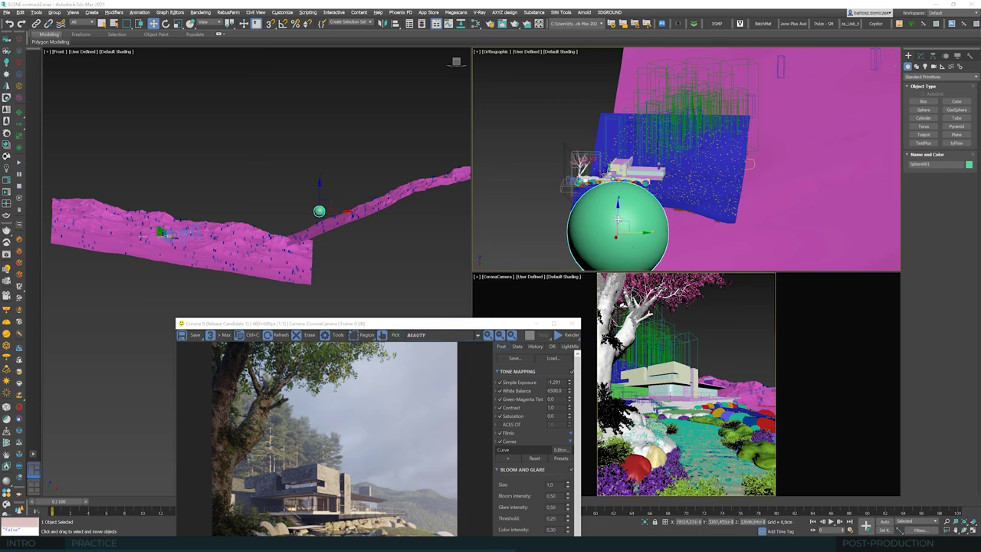
Clone the sphere three times as copies, arranging them in a ring that leaves an opening around the house in the Orthographic view.
{"action": "mouse_move", "coordinate": [618, 214]}
{"action": "left_mouse_down"}
{"action": "mouse_move", "coordinate": [641, 127]}
{"action": "mouse_move", "coordinate": [661, 100]}
{"action": "mouse_move", "coordinate": [708, 204]}
{"action": "mouse_move", "coordinate": [714, 196]}
{"action": "left_mouse_up"}
{"action": "key", "text": "Return"}
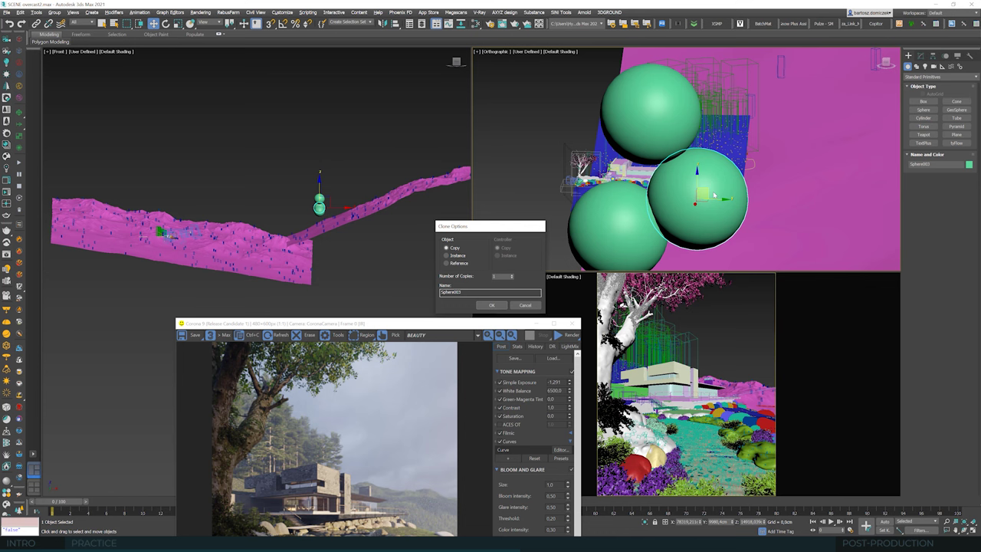
{"action": "key", "text": "Return"}
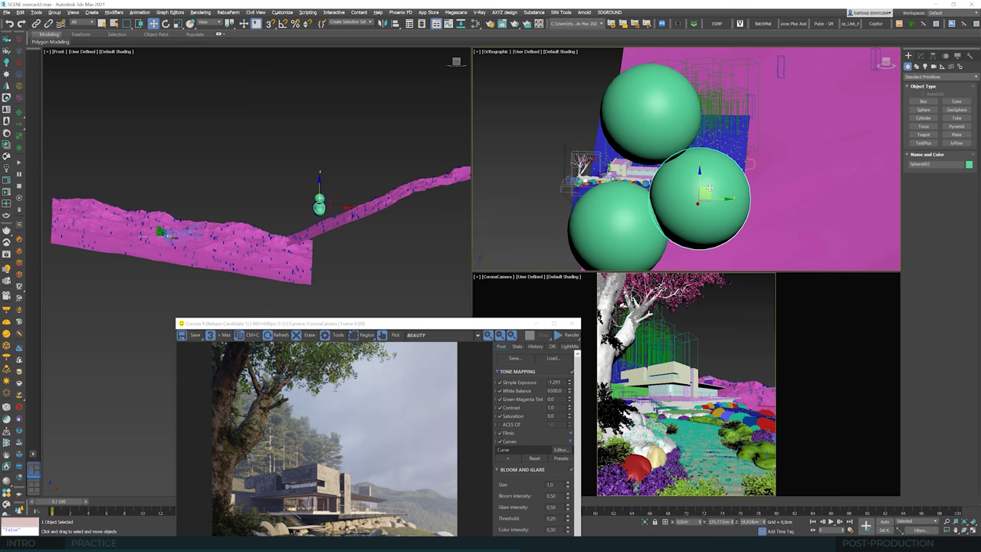
{"action": "left_click_drag", "start_coordinate": [710, 188], "coordinate": [579, 128], "text": "shift"}
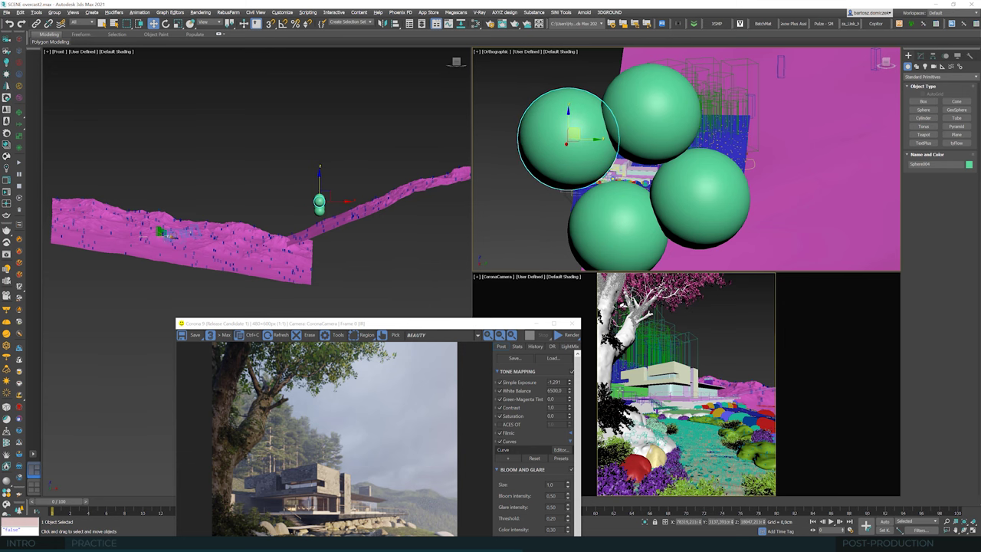
Select all four spheres and assign them a second Corona Volume material created in the Slate Material Editor.
{"action": "left_click_drag", "start_coordinate": [370, 324], "coordinate": [391, 159]}
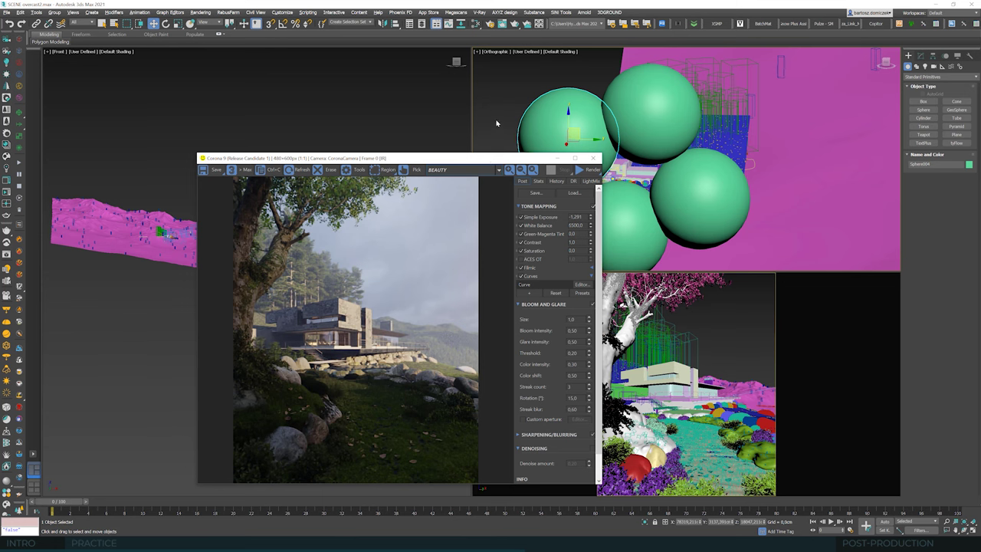
{"action": "left_click_drag", "start_coordinate": [486, 159], "coordinate": [406, 153]}
{"action": "left_click", "coordinate": [618, 219], "text": "ctrl"}
{"action": "left_click", "coordinate": [683, 184], "text": "ctrl"}
{"action": "left_click", "coordinate": [648, 130], "text": "ctrl"}
{"action": "left_click", "coordinate": [476, 24]}
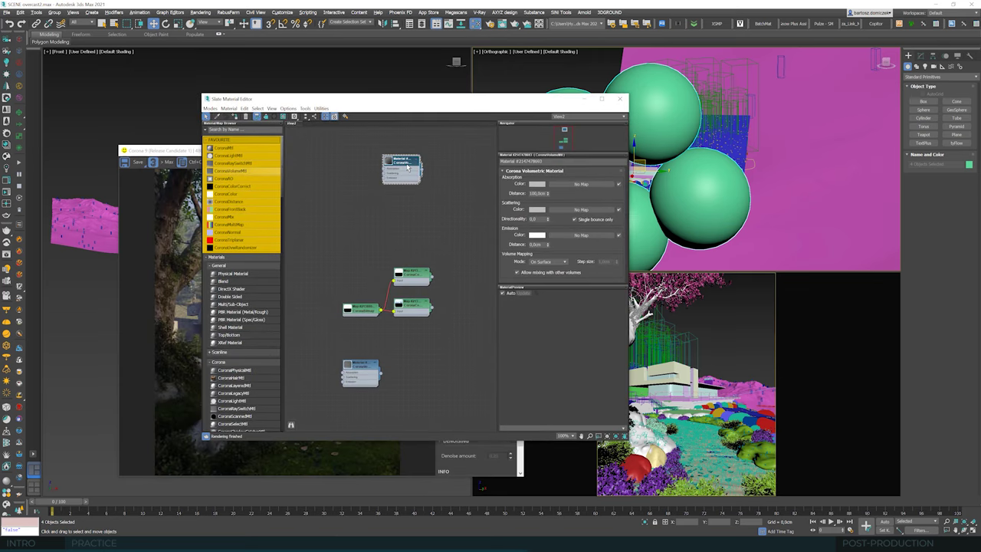
{"action": "left_click_drag", "start_coordinate": [400, 162], "coordinate": [332, 204]}
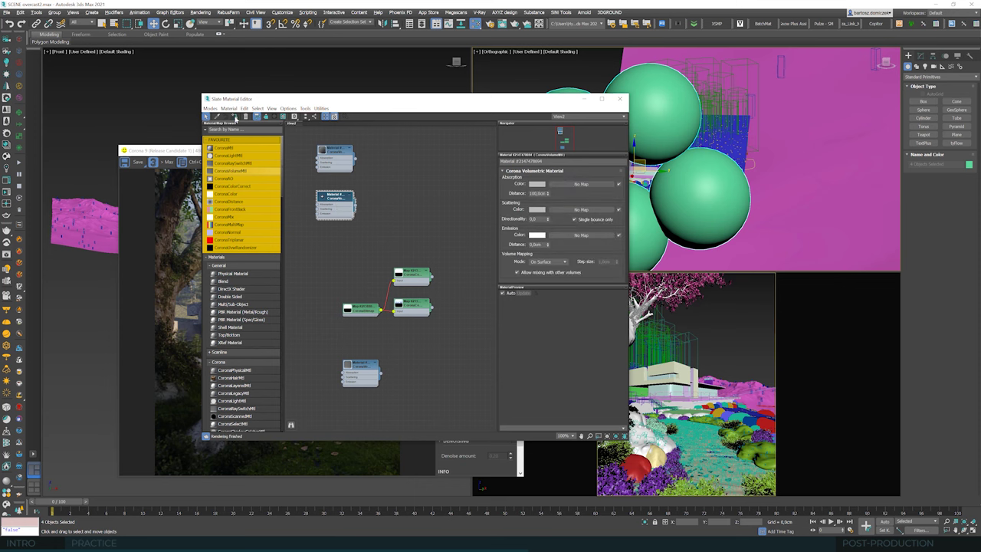
{"action": "left_click_drag", "start_coordinate": [549, 103], "coordinate": [433, 117]}
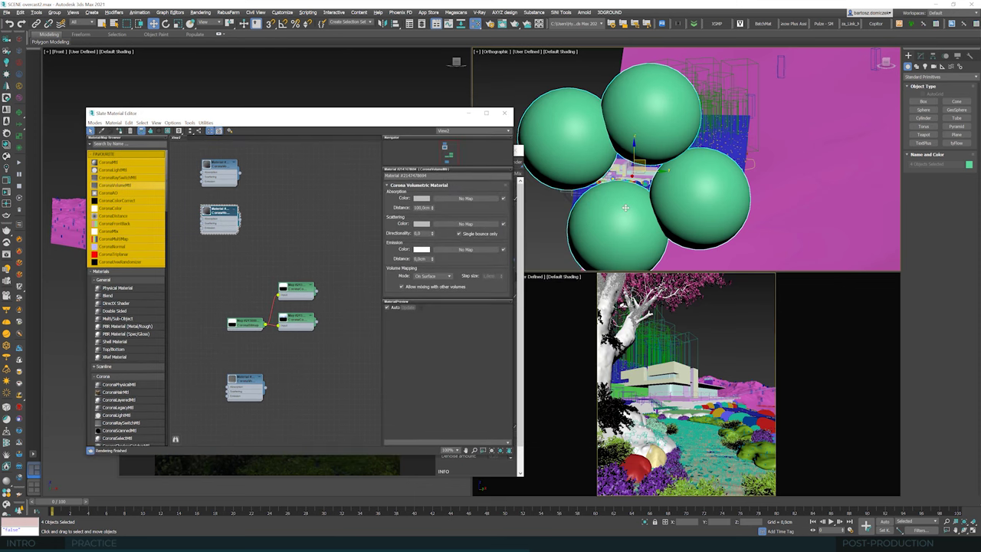
Set the shaded viewport display to Material Color so the house is visible through the volume spheres.
{"action": "key", "text": "F3"}
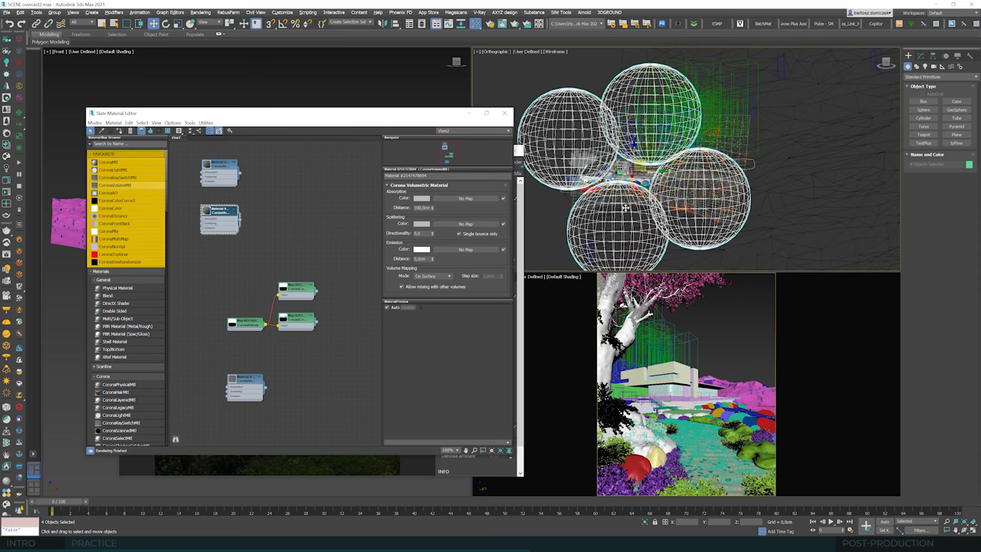
{"action": "key", "text": "F3"}
{"action": "left_click", "coordinate": [957, 56]}
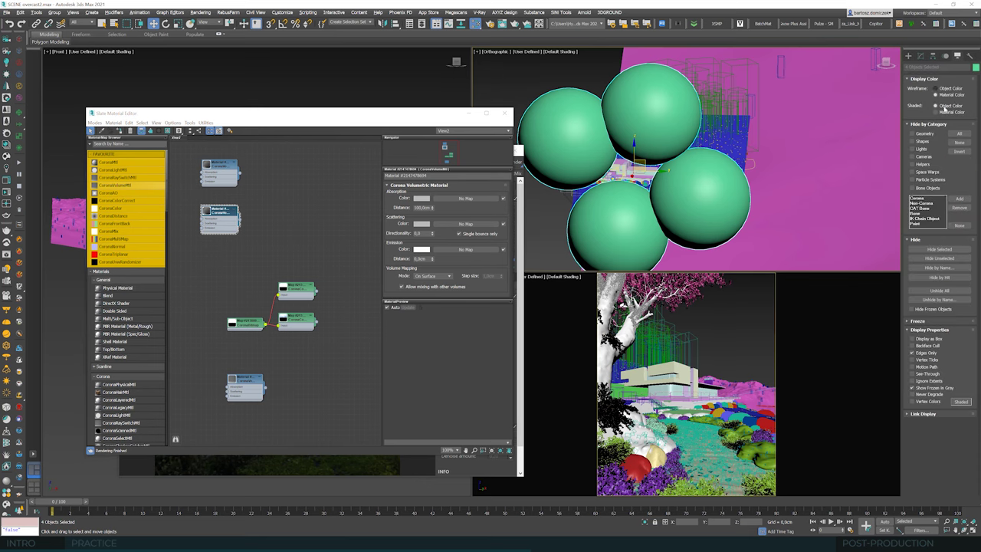
{"action": "left_click", "coordinate": [944, 113]}
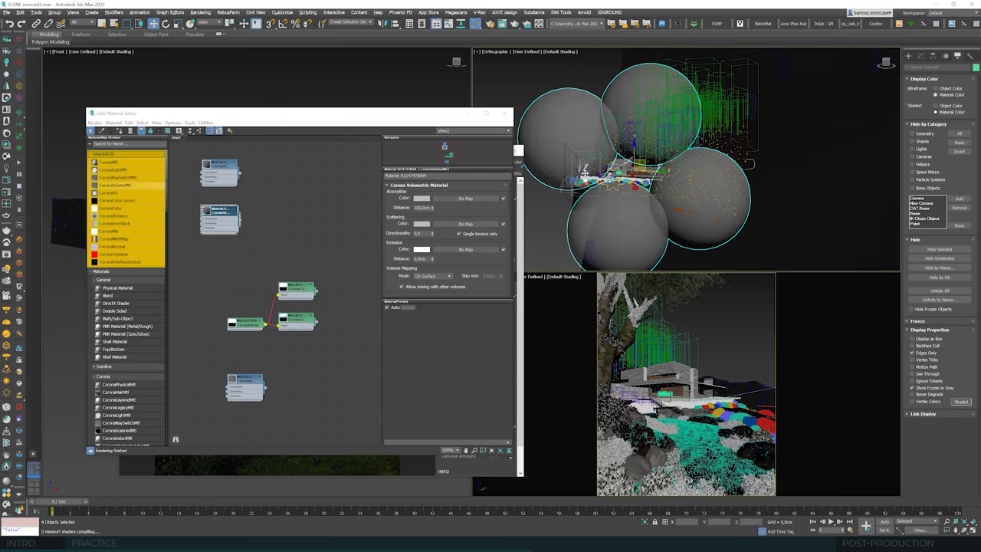
{"action": "scroll", "coordinate": [582, 176], "scroll_direction": "up", "scroll_amount": 3}
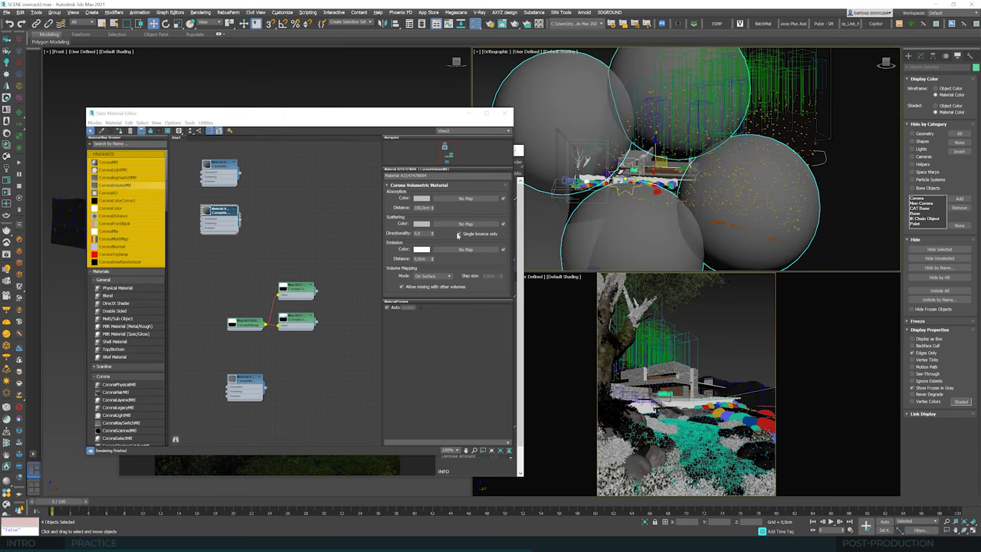
Set the absorption distance of the spheres' volume material to 10000 cm.
{"action": "left_click", "coordinate": [396, 122]}
{"action": "left_click_drag", "start_coordinate": [396, 122], "coordinate": [424, 117]}
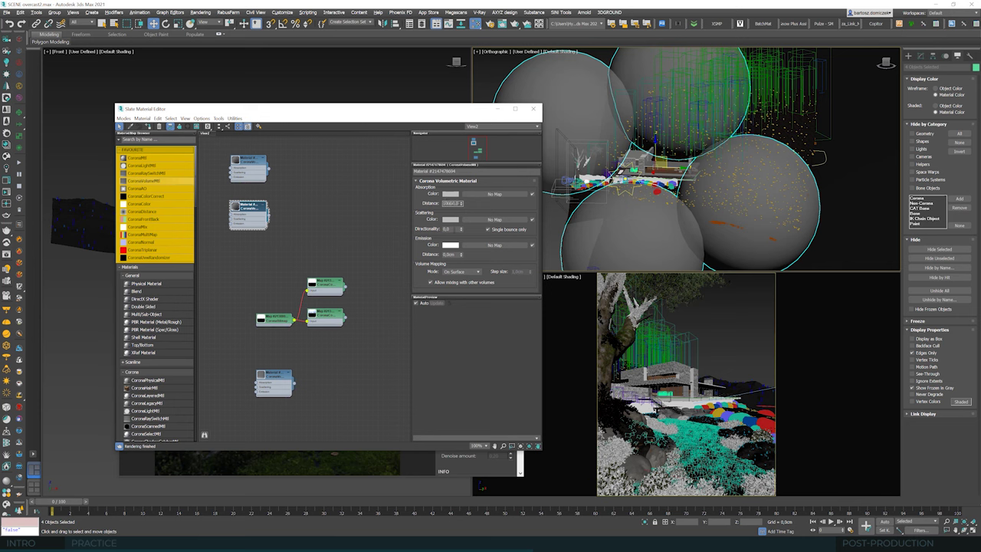
{"action": "key", "text": "Tab"}
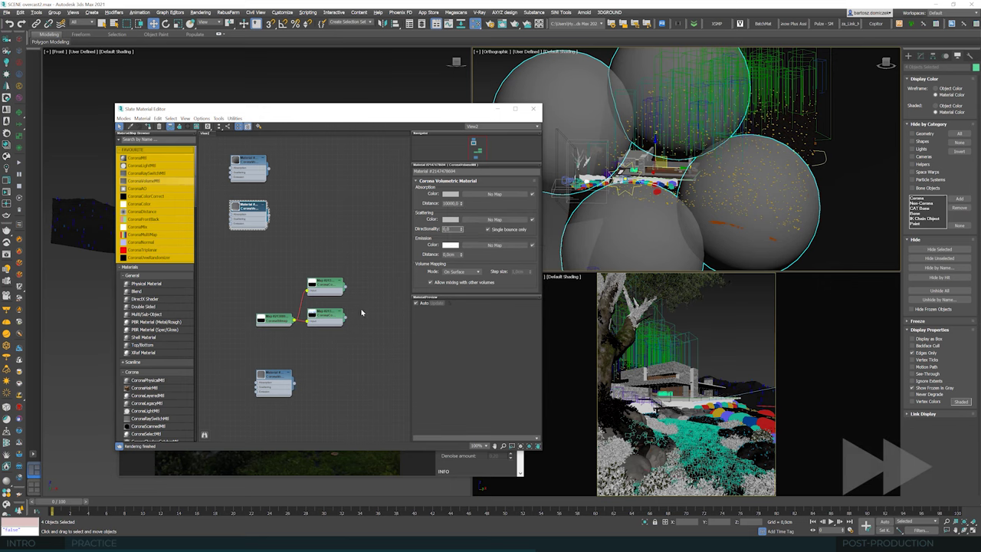
Start the interactive Corona render with the material editor moved beside the frame buffer.
{"action": "left_click_drag", "start_coordinate": [347, 110], "coordinate": [623, 67]}
{"action": "left_click", "coordinate": [372, 151]}
{"action": "left_click", "coordinate": [514, 151]}
{"action": "left_click", "coordinate": [11, 196]}
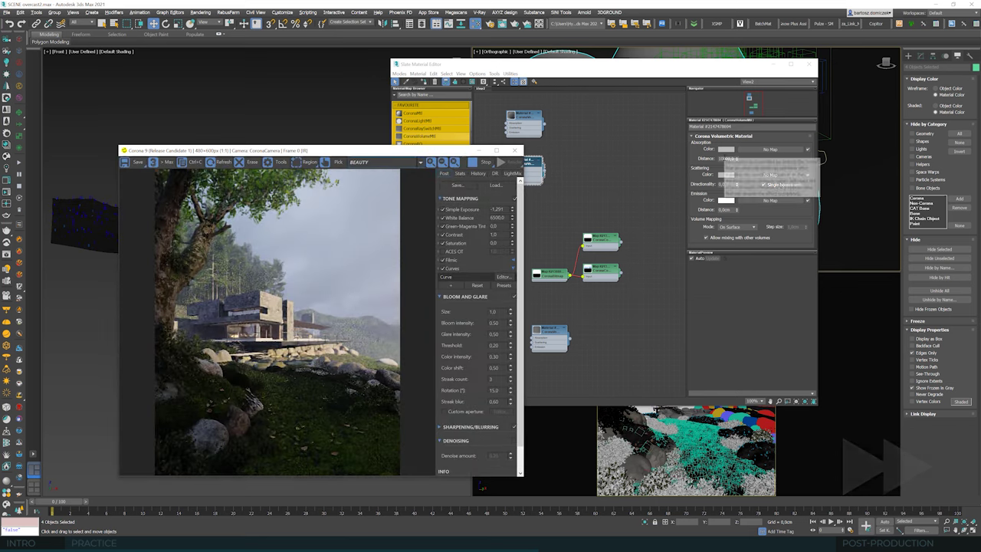
Try absorption distances of 1000 cm and 3000 cm on the spheres' volume material while the interactive render runs.
{"action": "left_click", "coordinate": [724, 158]}
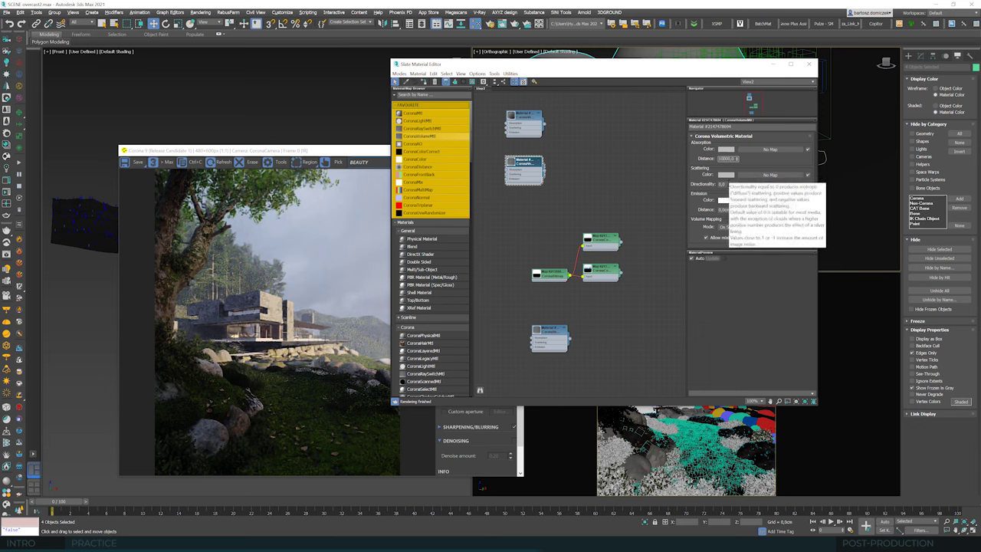
{"action": "key", "text": "BackSpace"}
{"action": "left_click", "coordinate": [728, 184]}
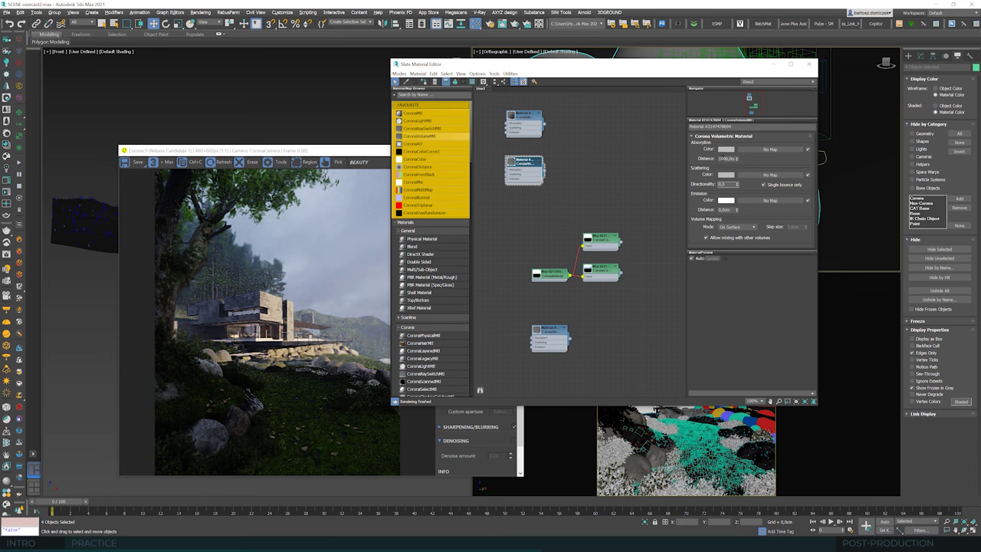
{"action": "left_click", "coordinate": [723, 159]}
{"action": "type", "text": "3000"}
{"action": "key", "text": "Tab"}
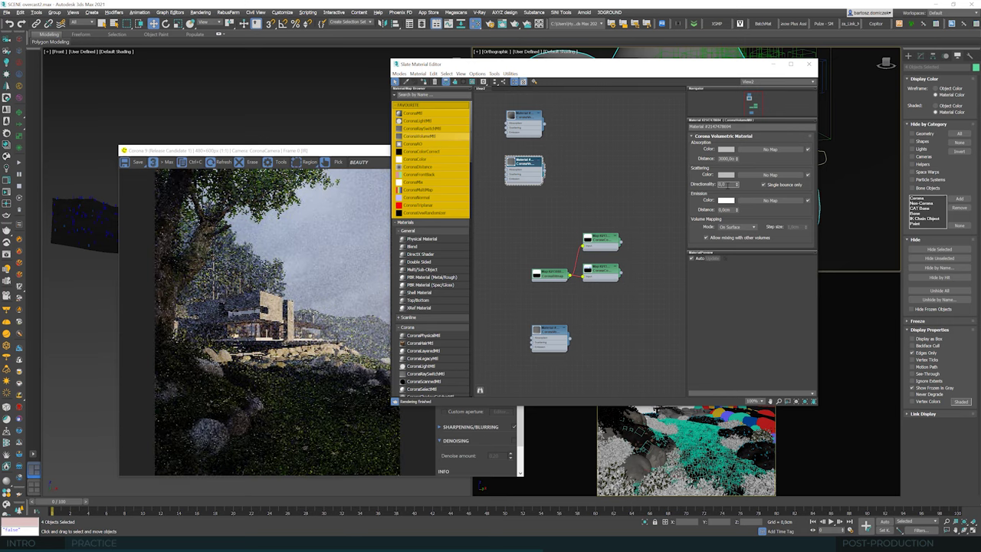
Move the material editor clear of the Orthographic view and set the volume material's absorption distance to 2000 cm.
{"action": "left_click_drag", "start_coordinate": [666, 64], "coordinate": [782, 242]}
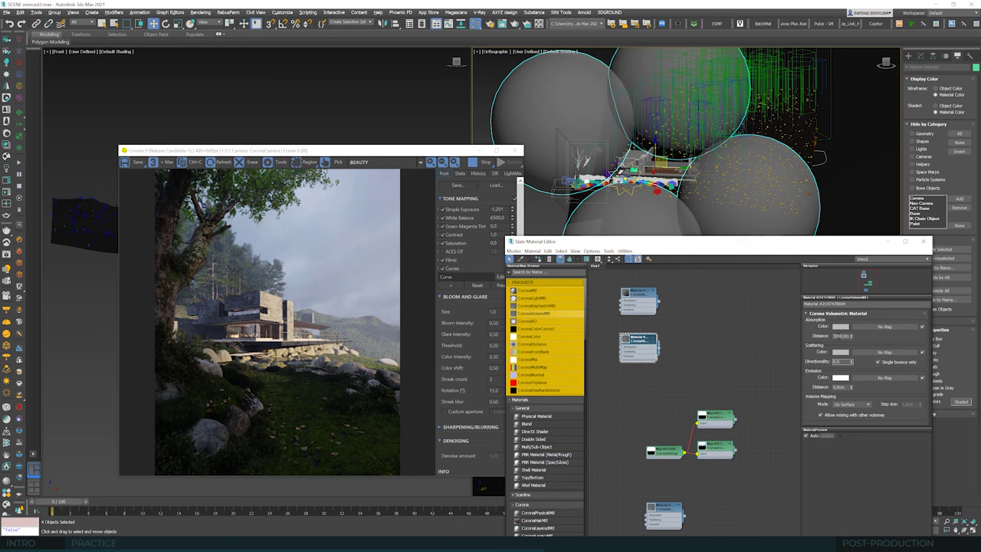
{"action": "left_click", "coordinate": [834, 336]}
{"action": "left_click", "coordinate": [843, 362]}
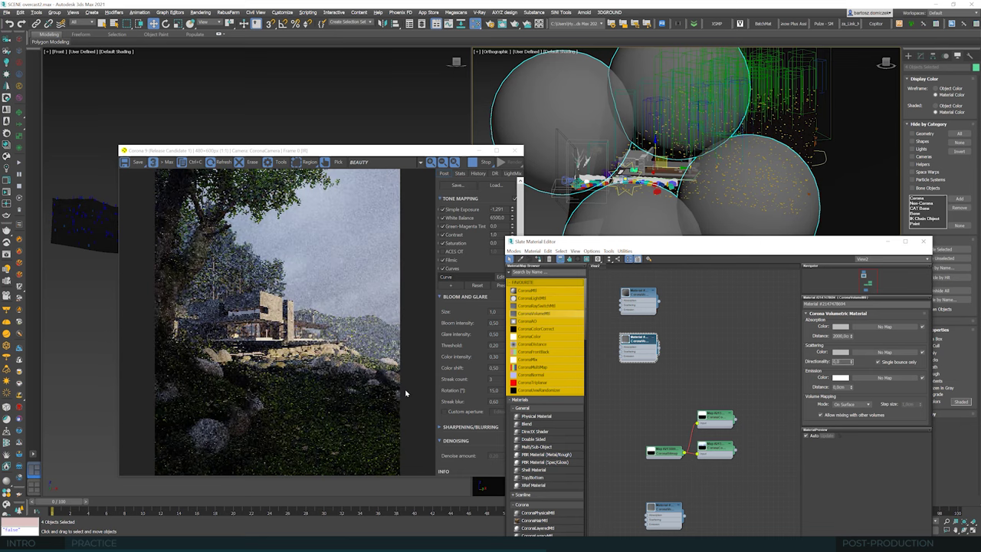
Raise the sphere below the house slightly in the Orthographic view to extend its shadow over the foreground.
{"action": "left_click", "coordinate": [641, 234]}
{"action": "left_click_drag", "start_coordinate": [632, 228], "coordinate": [636, 217]}
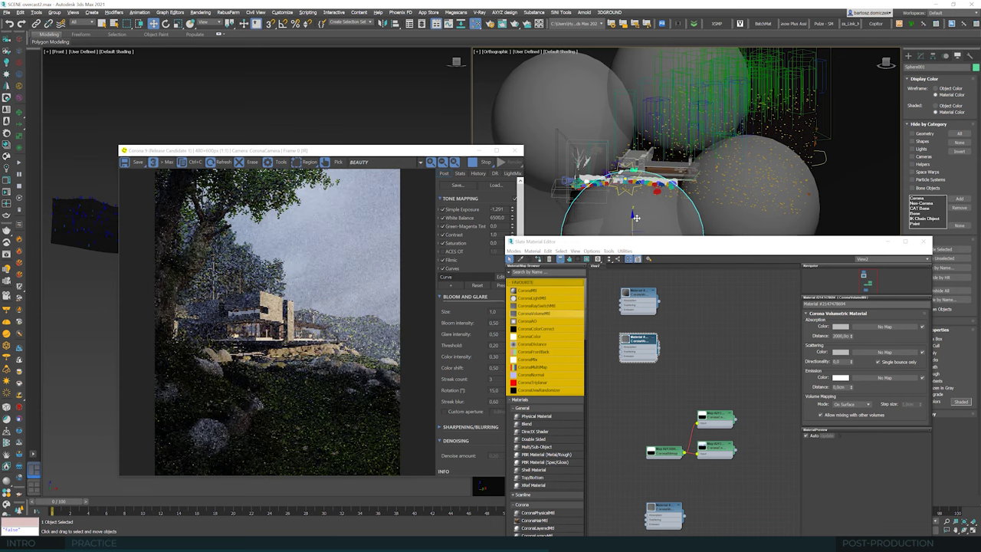
{"action": "left_click_drag", "start_coordinate": [633, 219], "coordinate": [632, 214]}
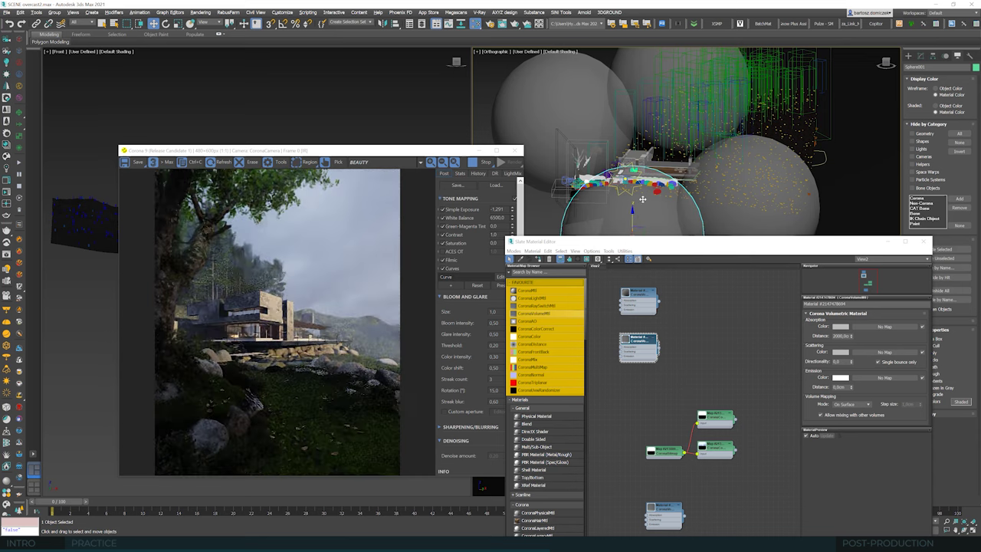
{"action": "left_click_drag", "start_coordinate": [642, 200], "coordinate": [634, 179]}
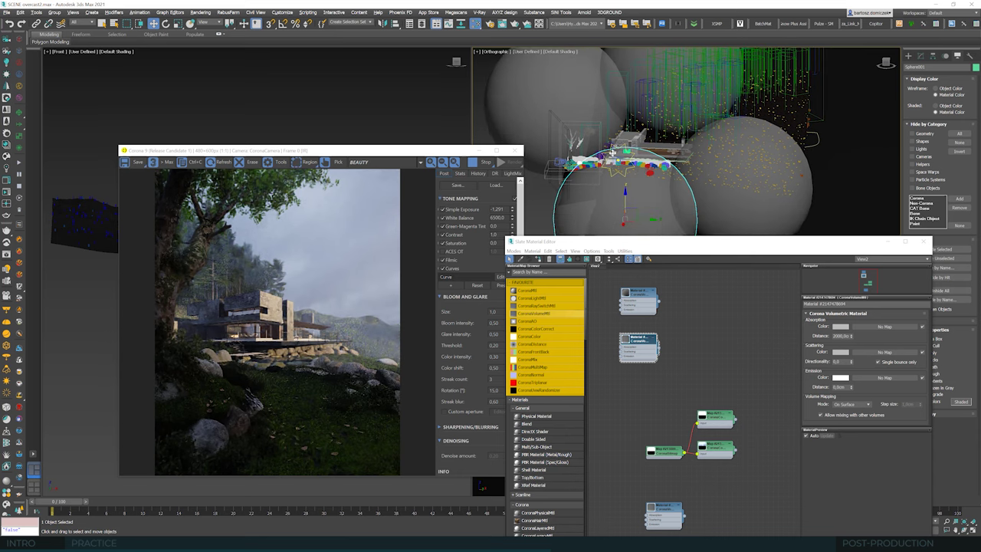
{"action": "scroll", "coordinate": [612, 153], "scroll_direction": "up", "scroll_amount": 2}
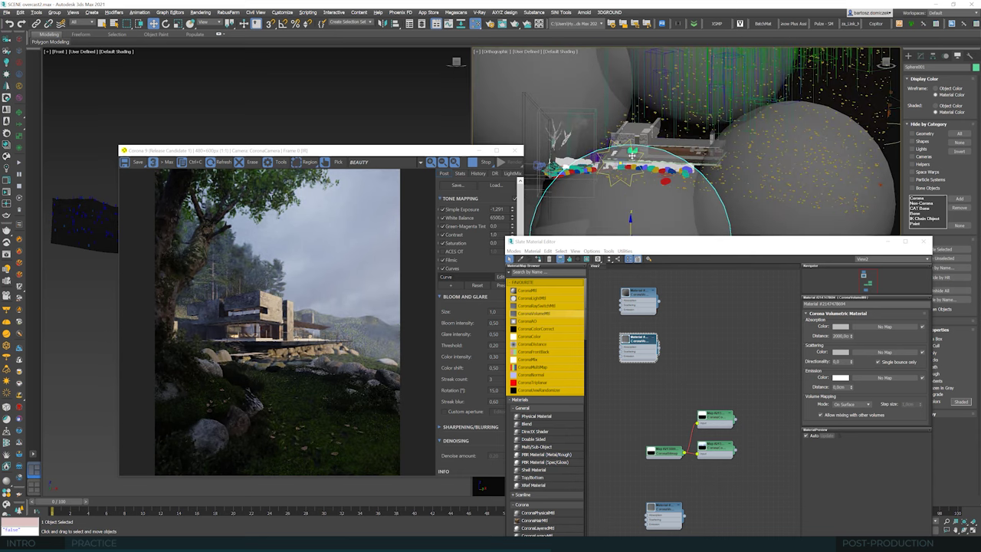
{"action": "scroll", "coordinate": [629, 156], "scroll_direction": "down", "scroll_amount": 2}
Shift the sphere on the right of the house slightly inward and up toward the building in the Orthographic view.
{"action": "left_click", "coordinate": [723, 181]}
{"action": "left_click_drag", "start_coordinate": [758, 182], "coordinate": [740, 170]}
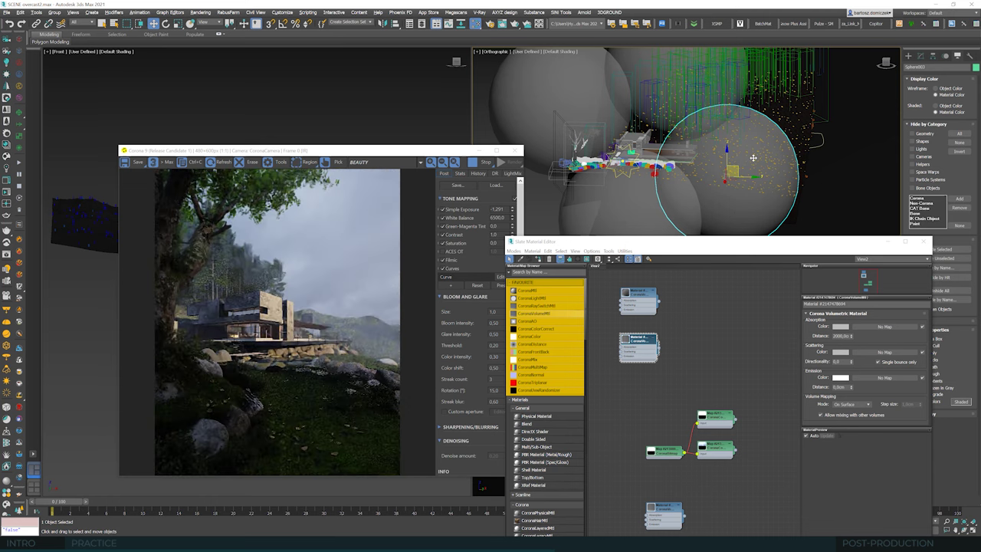
{"action": "left_click_drag", "start_coordinate": [739, 168], "coordinate": [743, 168]}
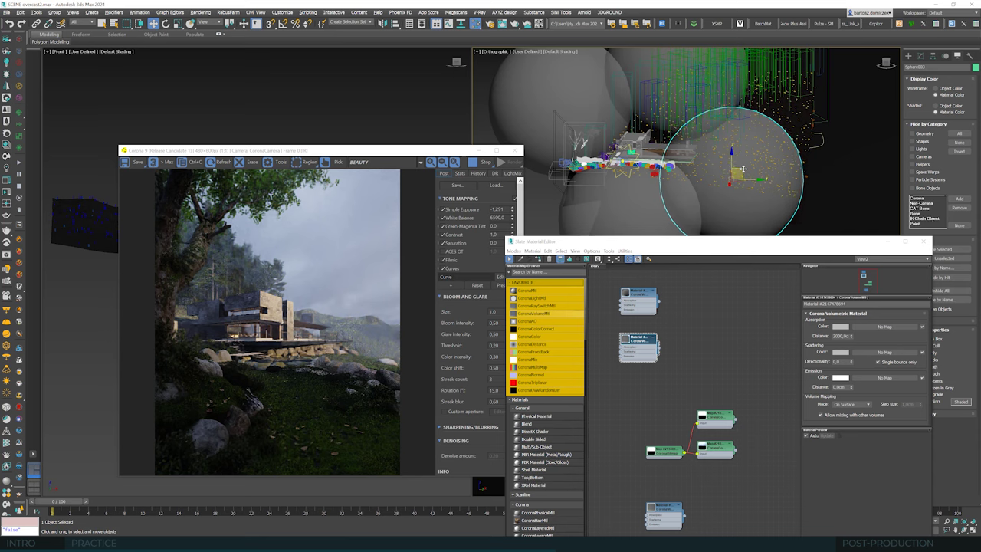
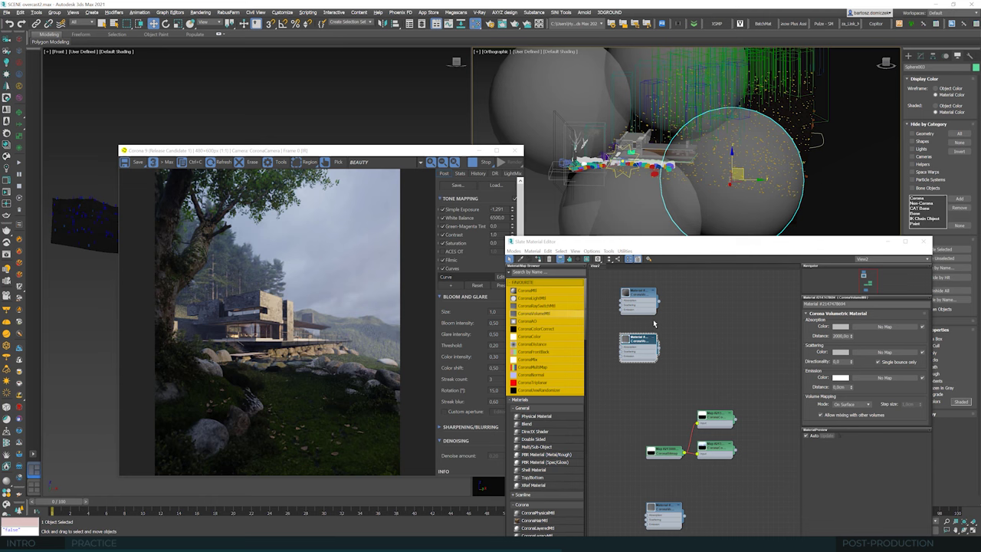
Add a new CoronaMtl to the material graph and place it beside the volume materials, showing its parameters.
{"action": "left_click_drag", "start_coordinate": [672, 244], "coordinate": [645, 179]}
{"action": "left_click_drag", "start_coordinate": [568, 235], "coordinate": [690, 247]}
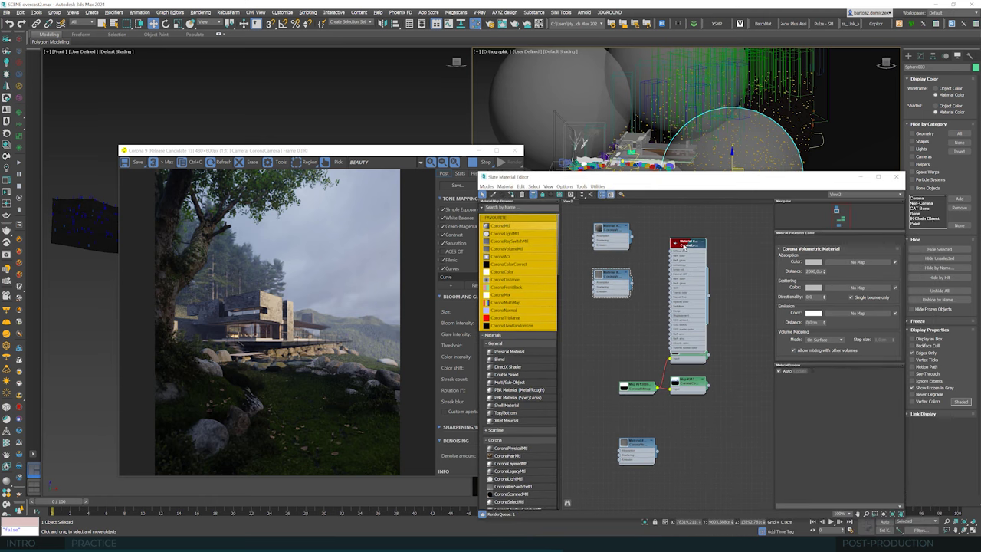
{"action": "double_click", "coordinate": [688, 244]}
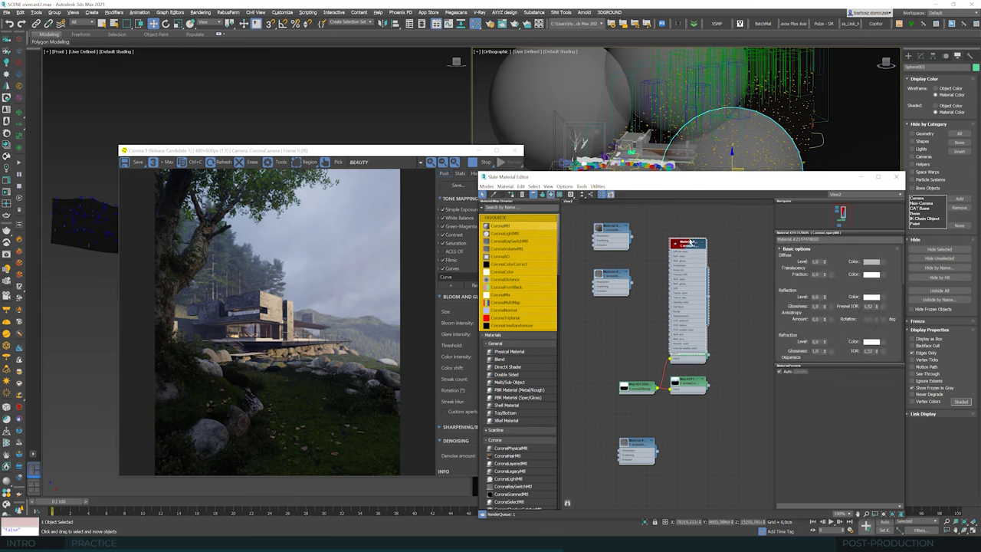
{"action": "left_click_drag", "start_coordinate": [683, 244], "coordinate": [671, 224]}
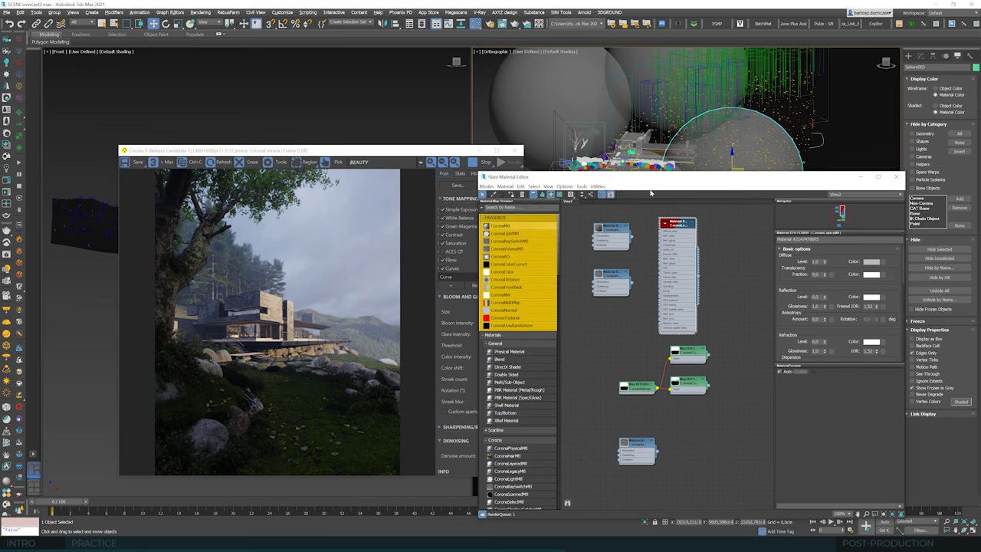
Assign the new opaque CoronaMtl to all four blocker spheres around the house.
{"action": "left_click_drag", "start_coordinate": [640, 176], "coordinate": [635, 286]}
{"action": "left_click", "coordinate": [628, 191], "text": "ctrl"}
{"action": "left_click", "coordinate": [627, 54], "text": "ctrl"}
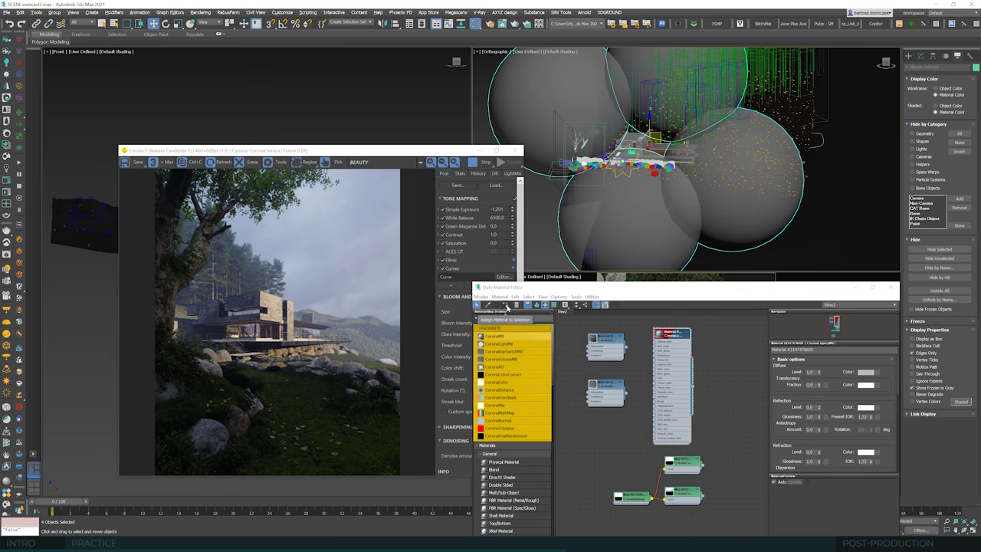
{"action": "left_click", "coordinate": [506, 306]}
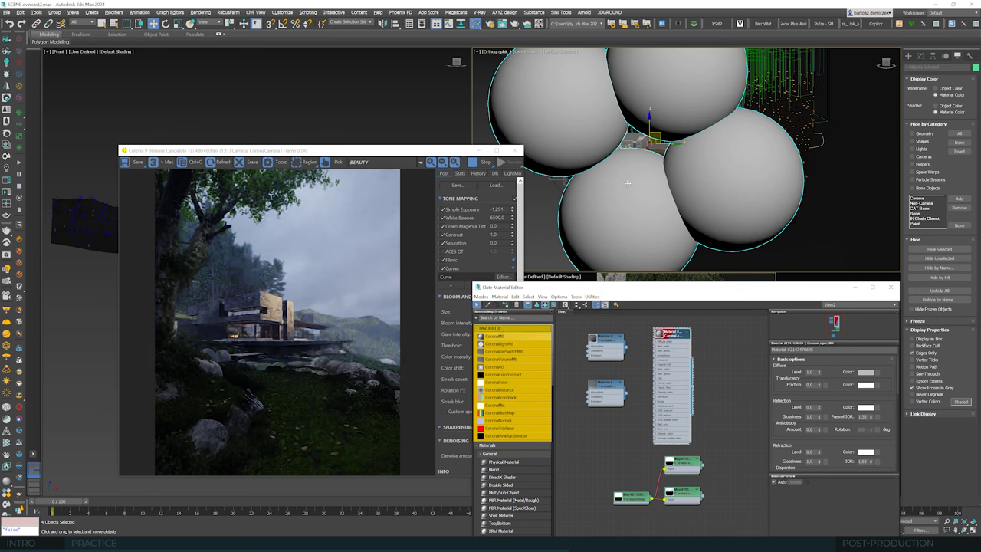
Arrange the render and material windows clear of the Orthographic view and lower the sphere below the house slightly.
{"action": "left_click_drag", "start_coordinate": [678, 282], "coordinate": [739, 249]}
{"action": "left_click_drag", "start_coordinate": [365, 156], "coordinate": [493, 127]}
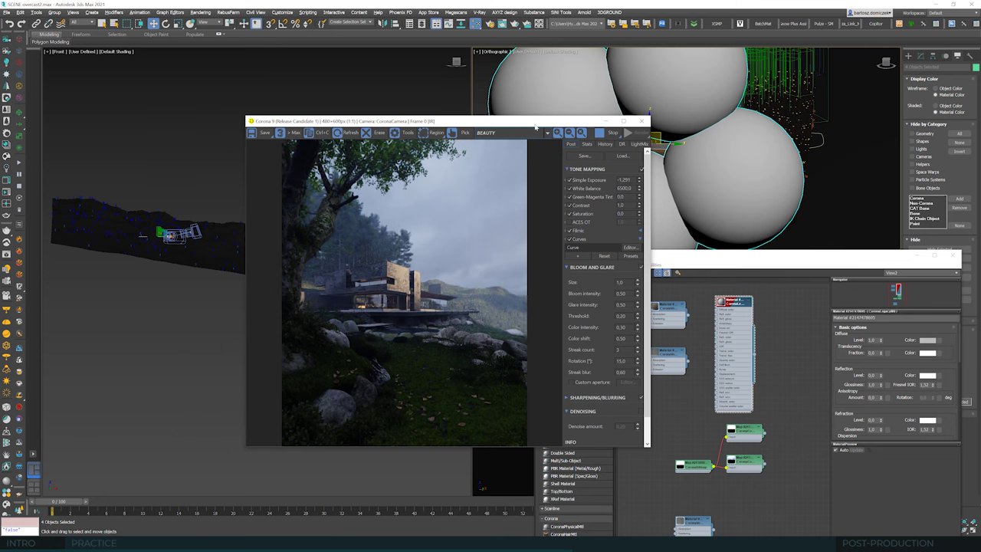
{"action": "left_click_drag", "start_coordinate": [537, 127], "coordinate": [443, 113]}
{"action": "left_click", "coordinate": [637, 221]}
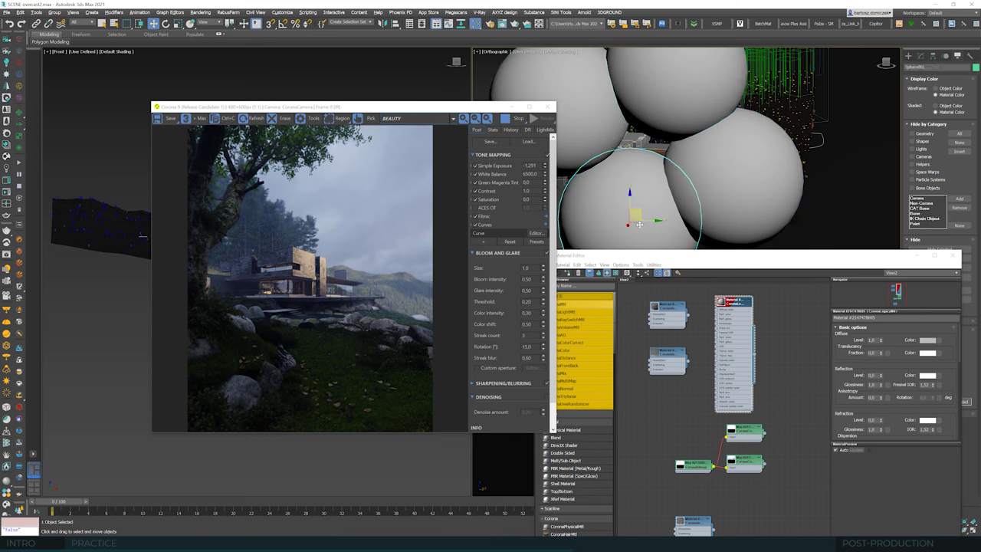
{"action": "left_click_drag", "start_coordinate": [639, 224], "coordinate": [629, 218]}
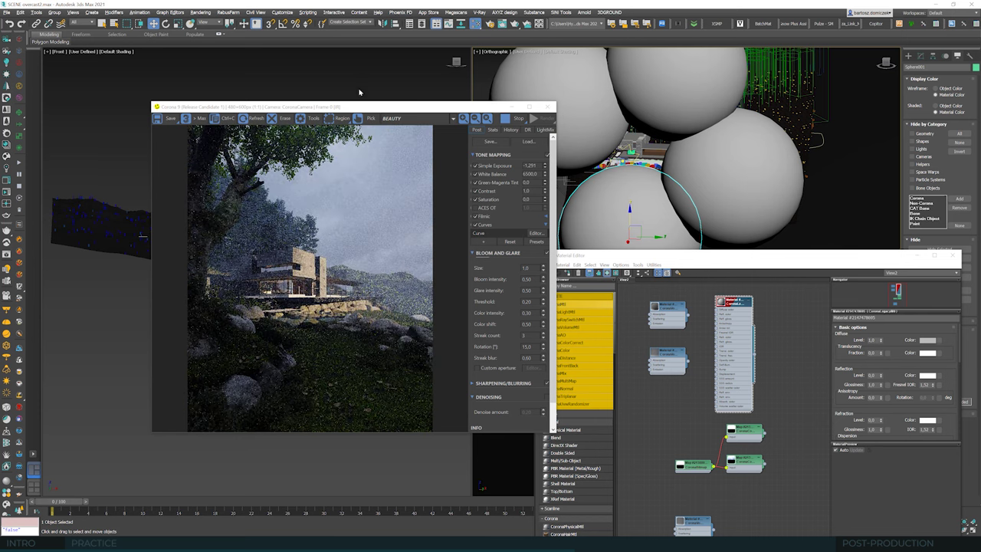
Restrict selection to lights and select the Corona Sun in the Front view.
{"action": "left_click_drag", "start_coordinate": [359, 106], "coordinate": [584, 112]}
{"action": "left_click", "coordinate": [203, 188]}
{"action": "scroll", "coordinate": [167, 221], "scroll_direction": "up", "scroll_amount": 4}
{"action": "scroll", "coordinate": [164, 223], "scroll_direction": "up", "scroll_amount": 2}
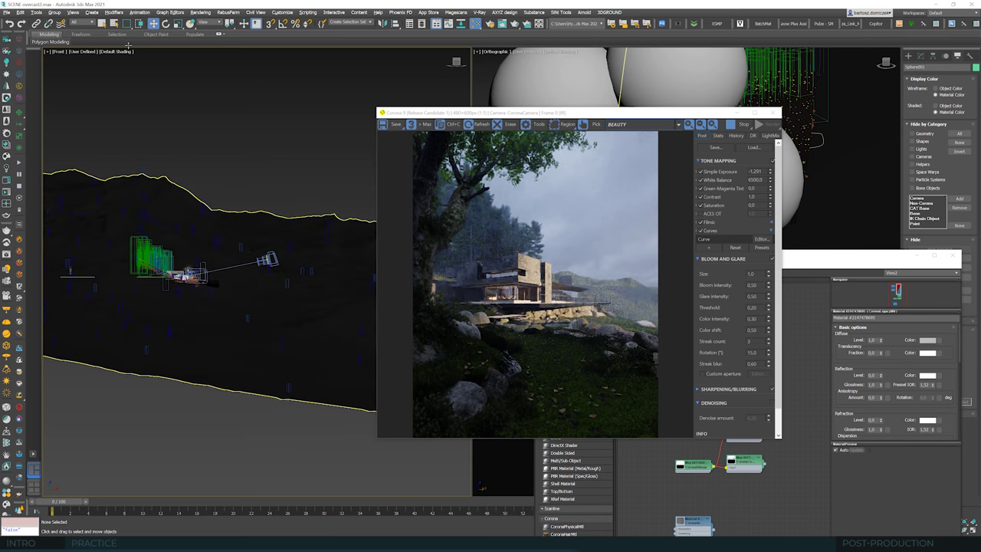
{"action": "left_click", "coordinate": [83, 23]}
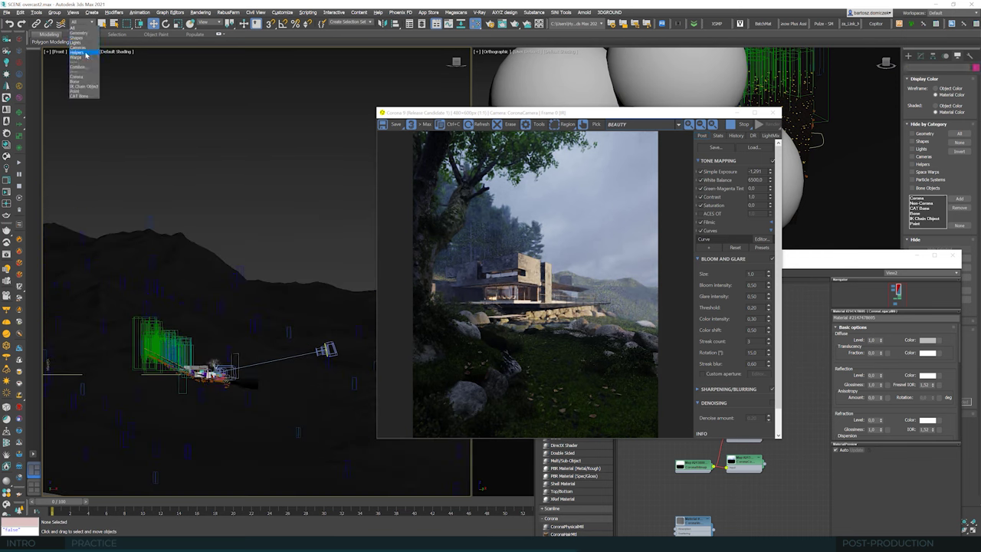
{"action": "left_click", "coordinate": [77, 43]}
{"action": "left_click", "coordinate": [327, 351]}
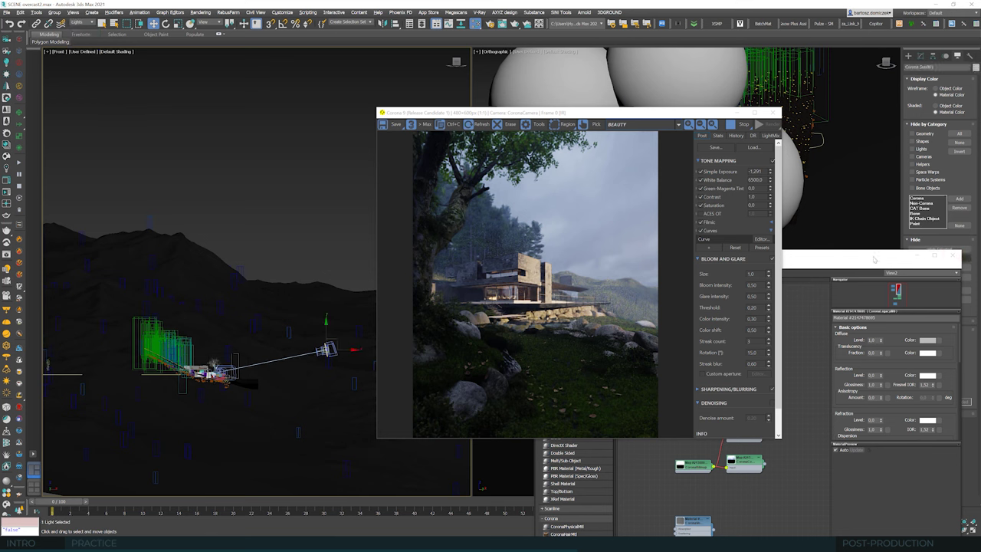
Show the Corona Sun's parameters clear of the material editor and try a sun size of 8.
{"action": "left_click", "coordinate": [921, 55]}
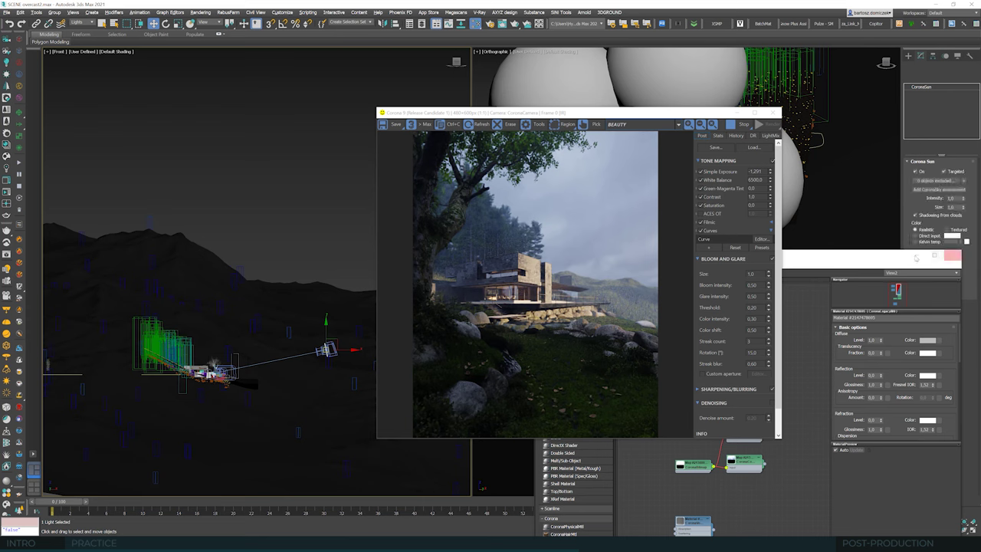
{"action": "left_click", "coordinate": [866, 286]}
{"action": "left_click_drag", "start_coordinate": [867, 256], "coordinate": [775, 492]}
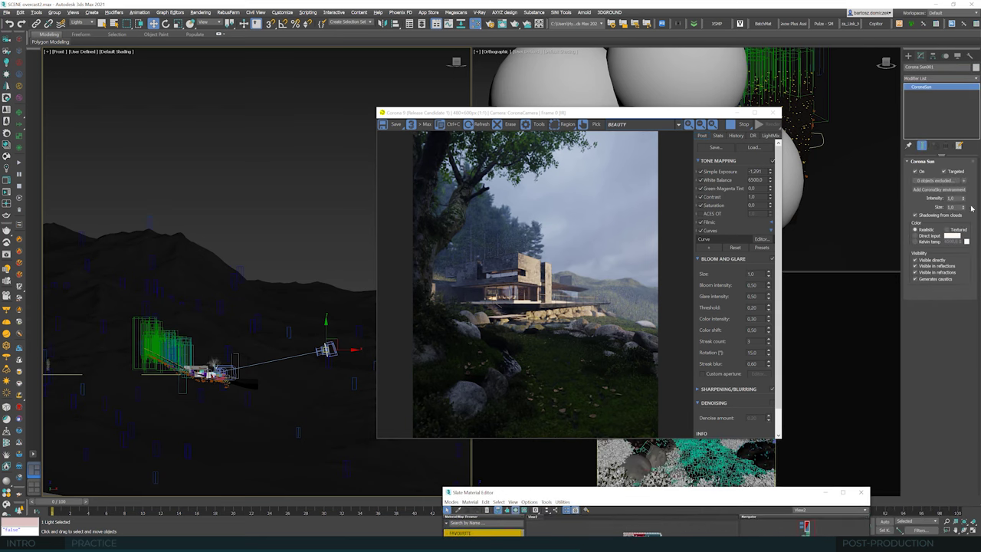
{"action": "type", "text": "8"}
{"action": "left_click", "coordinate": [958, 198]}
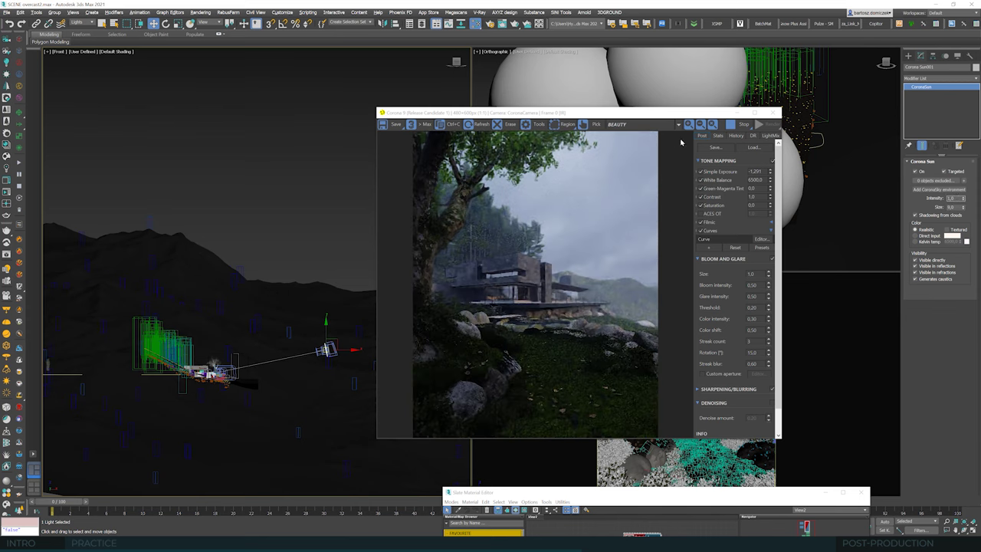
{"action": "double_click", "coordinate": [951, 207]}
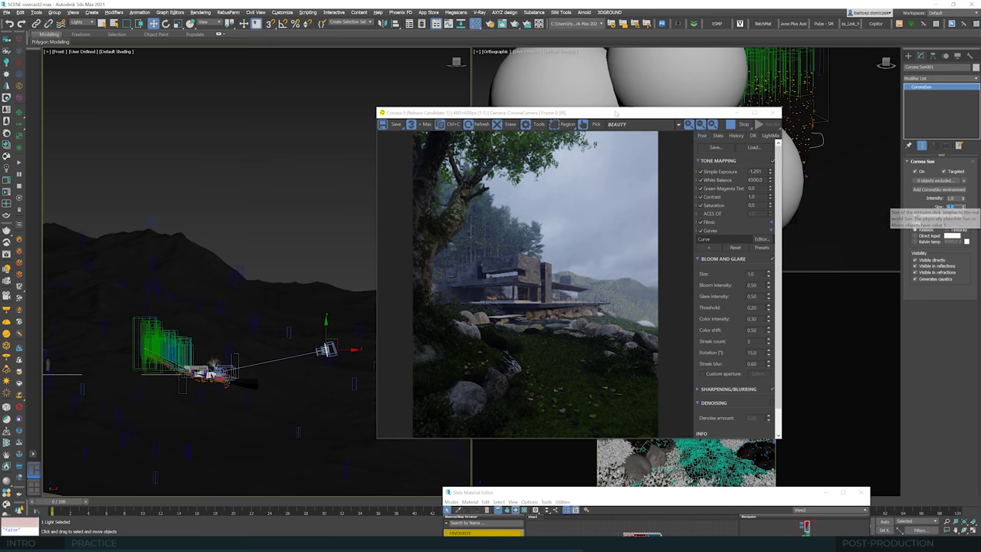
Move the render window off the Orthographic view and reset the selection filter to All.
{"action": "left_click_drag", "start_coordinate": [594, 115], "coordinate": [391, 119]}
{"action": "left_click", "coordinate": [629, 194]}
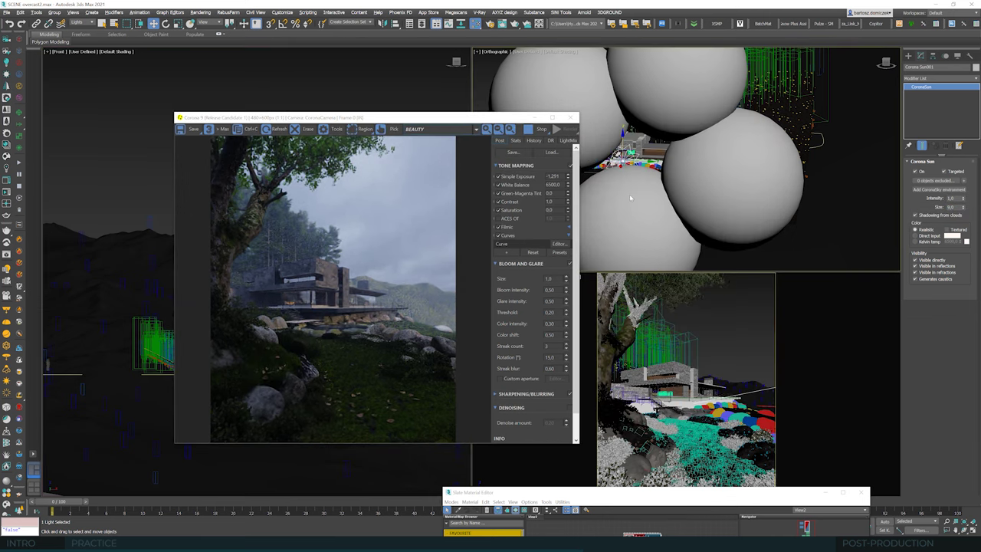
{"action": "left_click", "coordinate": [82, 22]}
{"action": "left_click", "coordinate": [77, 28]}
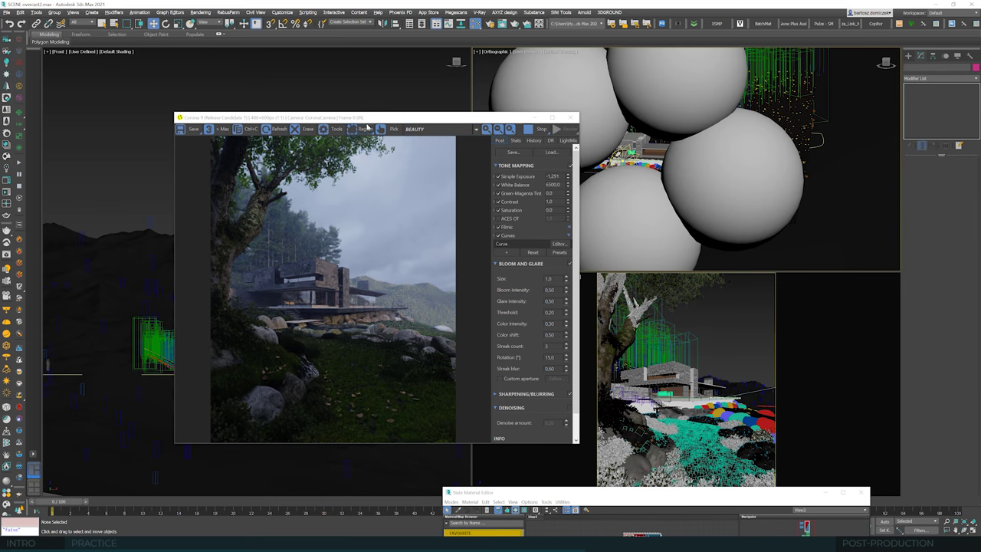
Reselect the Corona Sun in the Front view and set its size to 5.
{"action": "left_click_drag", "start_coordinate": [365, 118], "coordinate": [570, 123]}
{"action": "left_click", "coordinate": [327, 350]}
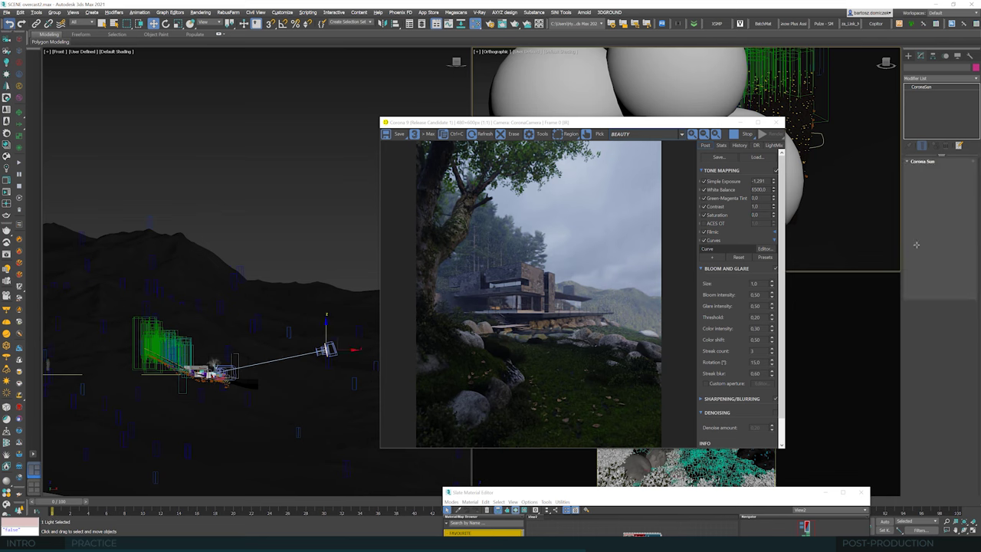
{"action": "double_click", "coordinate": [954, 208]}
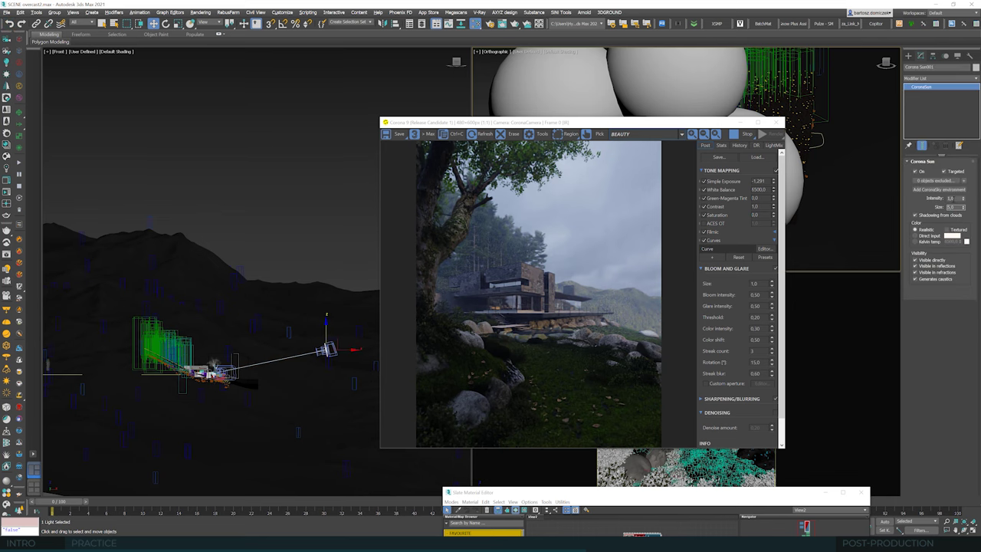
{"action": "key", "text": "Tab"}
Shift the spheres below, above and to the left of the house slightly outward in the Orthographic view.
{"action": "left_click_drag", "start_coordinate": [644, 126], "coordinate": [313, 100]}
{"action": "left_click", "coordinate": [629, 219]}
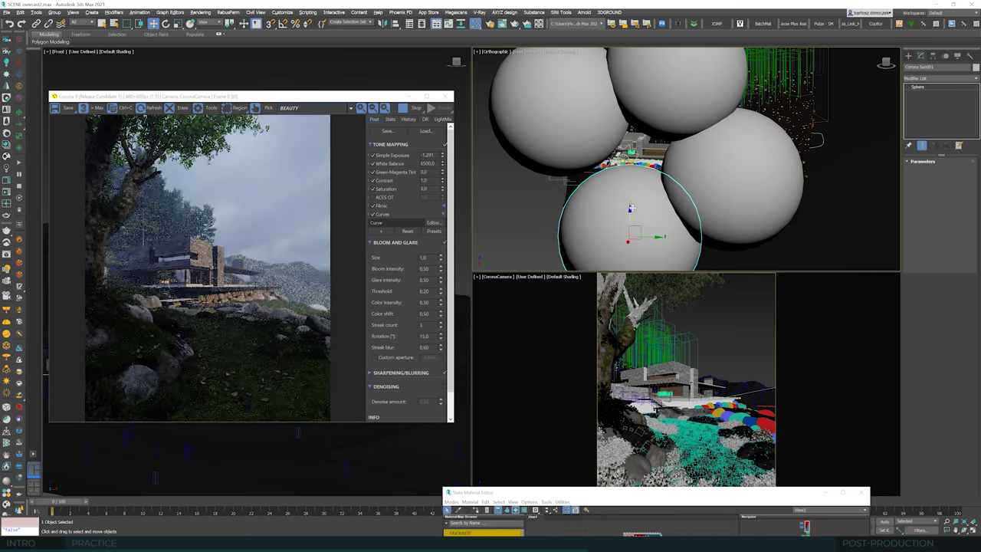
{"action": "left_click", "coordinate": [655, 91]}
{"action": "left_click", "coordinate": [598, 118]}
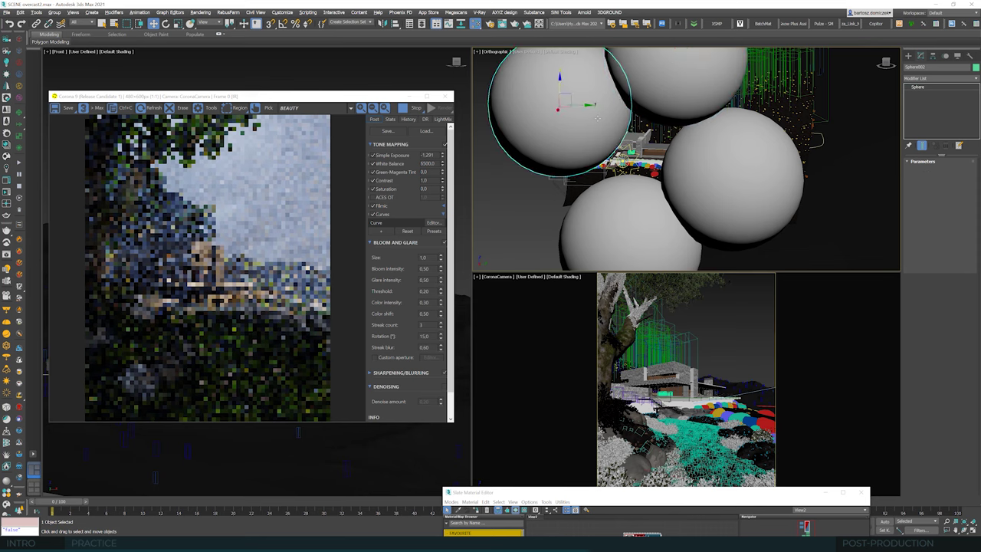
{"action": "left_click_drag", "start_coordinate": [593, 108], "coordinate": [573, 106]}
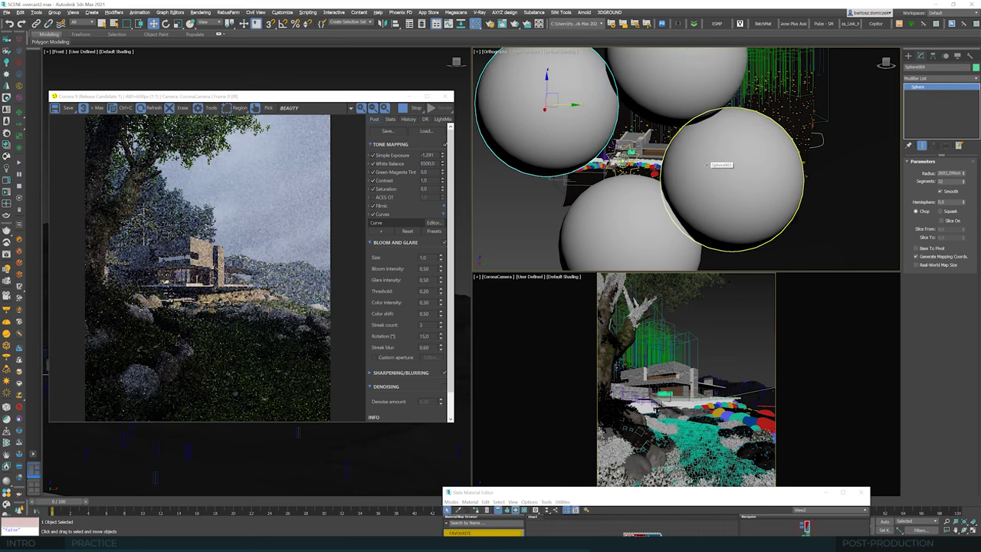
Zoom the render in on the house and show the 2000 cm volume material's parameters in the material editor.
{"action": "left_click_drag", "start_coordinate": [389, 96], "coordinate": [568, 94]}
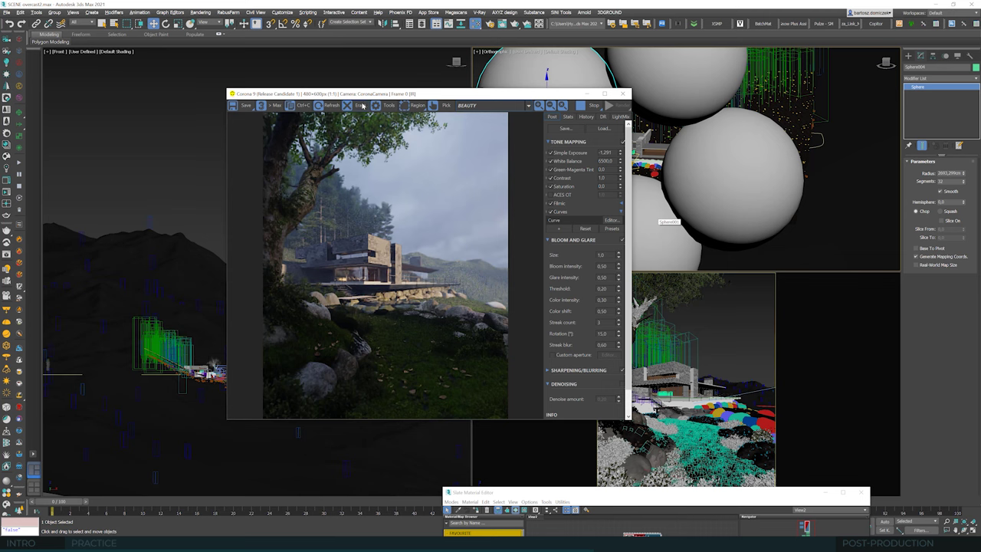
{"action": "left_click_drag", "start_coordinate": [364, 93], "coordinate": [521, 91]}
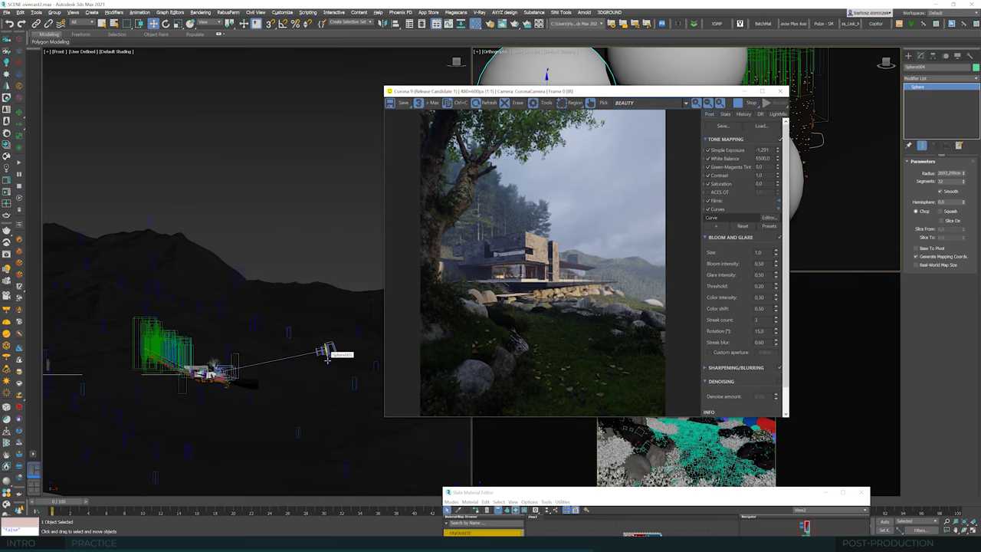
{"action": "scroll", "coordinate": [328, 357], "scroll_direction": "up", "scroll_amount": 2}
{"action": "scroll", "coordinate": [587, 246], "scroll_direction": "up", "scroll_amount": 1}
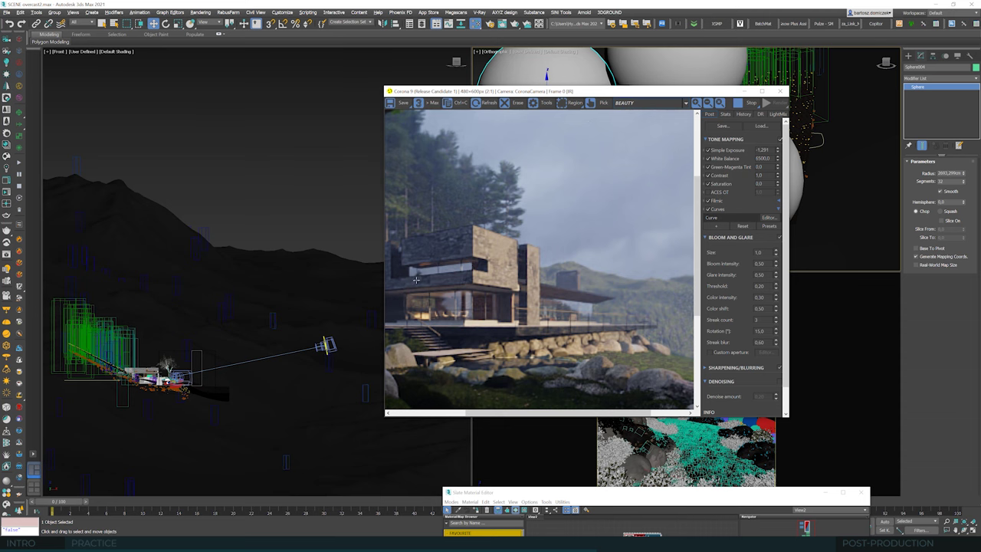
{"action": "left_click_drag", "start_coordinate": [601, 97], "coordinate": [399, 119]}
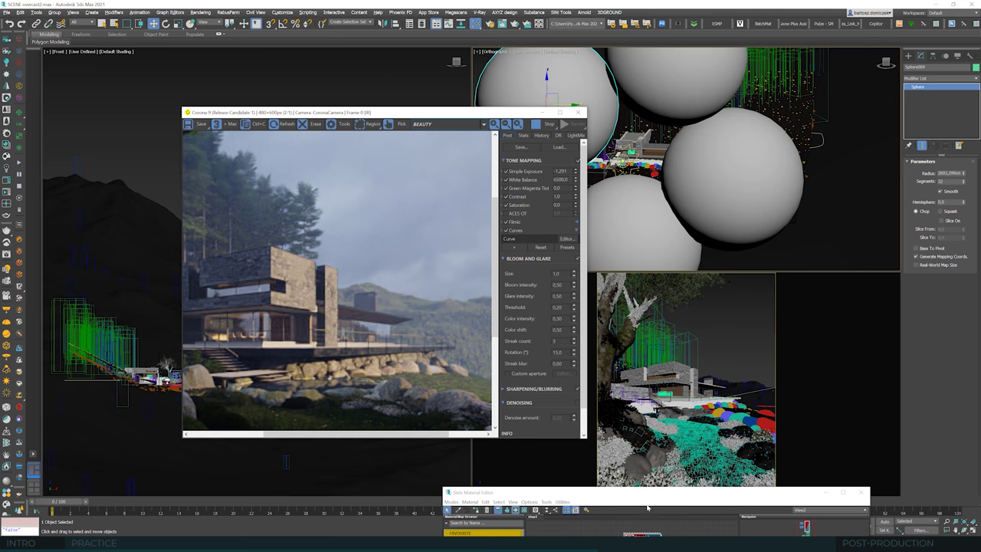
{"action": "left_click_drag", "start_coordinate": [636, 497], "coordinate": [598, 259]}
{"action": "double_click", "coordinate": [449, 356]}
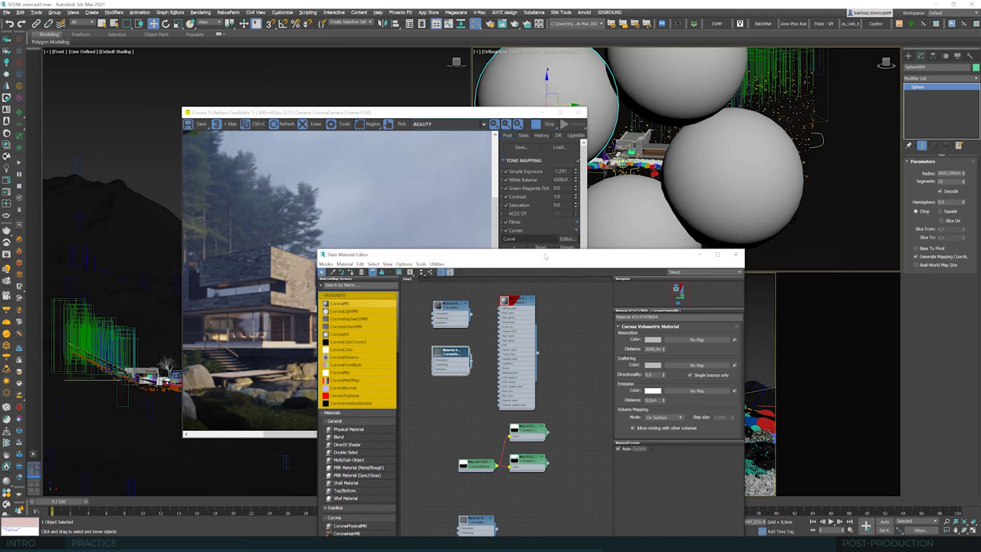
Select all four blocker spheres and assign the Corona volume material to them.
{"action": "left_click_drag", "start_coordinate": [543, 257], "coordinate": [512, 282]}
{"action": "left_click", "coordinate": [638, 217], "text": "ctrl"}
{"action": "left_click", "coordinate": [681, 151], "text": "ctrl"}
{"action": "left_click", "coordinate": [667, 85], "text": "ctrl"}
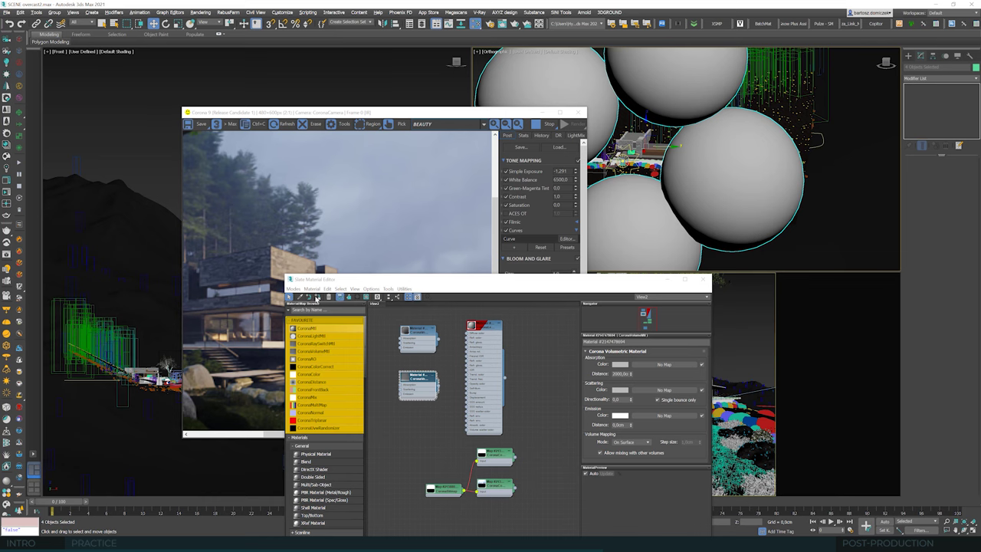
{"action": "left_click", "coordinate": [316, 297]}
Move the windows off the Front view and select the Corona Sun there.
{"action": "left_click_drag", "start_coordinate": [615, 279], "coordinate": [836, 238]}
{"action": "left_click_drag", "start_coordinate": [537, 107], "coordinate": [753, 98]}
{"action": "scroll", "coordinate": [329, 354], "scroll_direction": "up", "scroll_amount": 2}
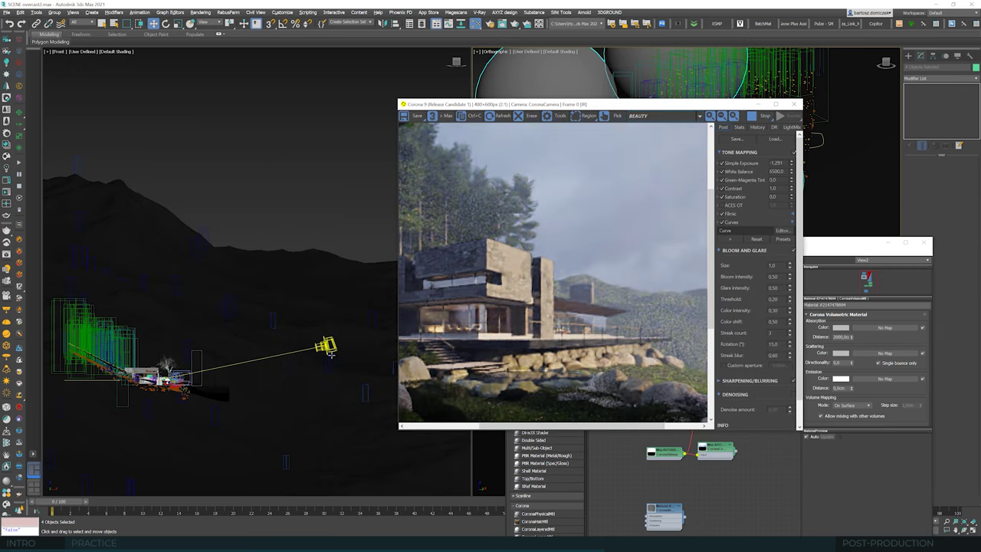
{"action": "scroll", "coordinate": [330, 354], "scroll_direction": "up", "scroll_amount": 3}
{"action": "scroll", "coordinate": [329, 354], "scroll_direction": "up", "scroll_amount": 2}
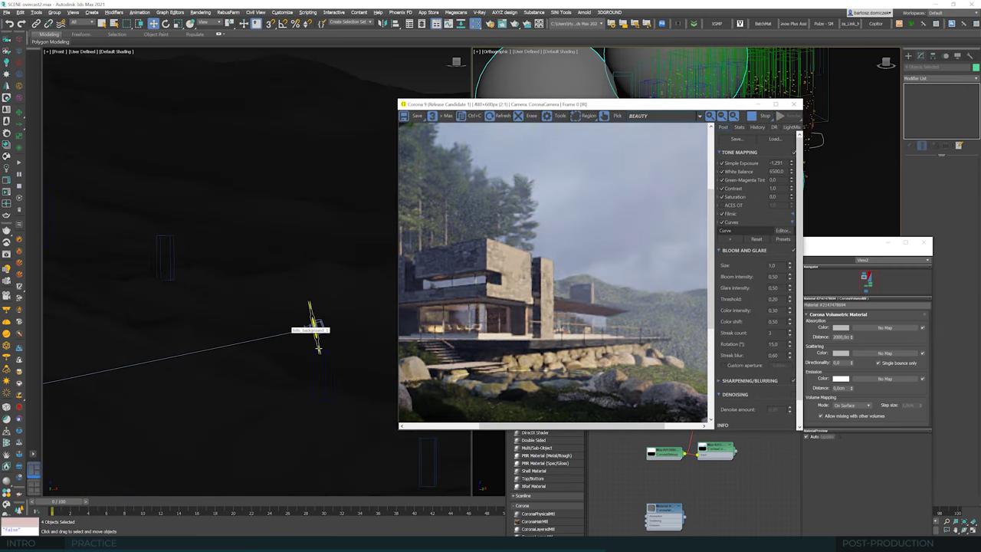
{"action": "left_click", "coordinate": [318, 347]}
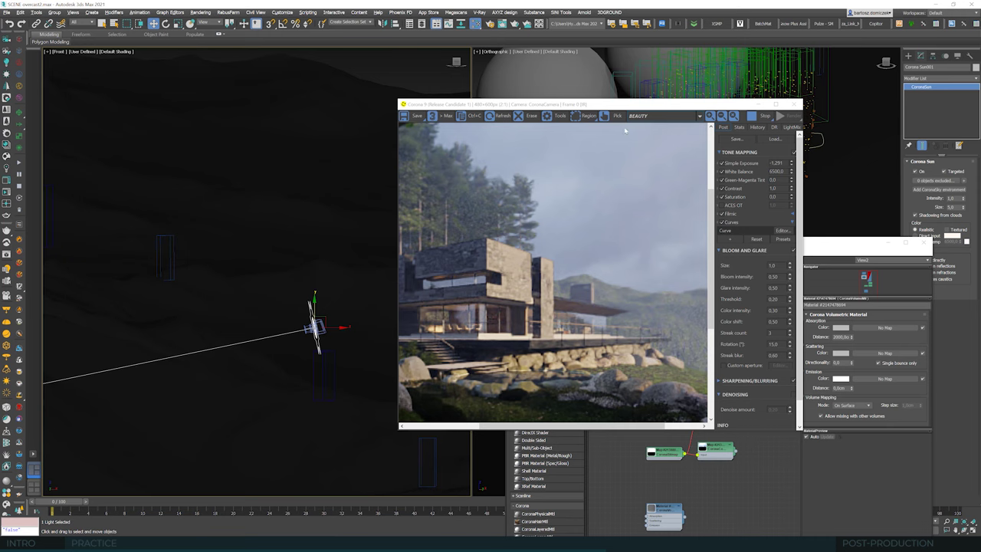
Clear the windows from the sun's parameters and try a Corona Sun size of 1 in the interactive render.
{"action": "left_click_drag", "start_coordinate": [611, 109], "coordinate": [425, 121]}
{"action": "left_click_drag", "start_coordinate": [832, 239], "coordinate": [709, 401]}
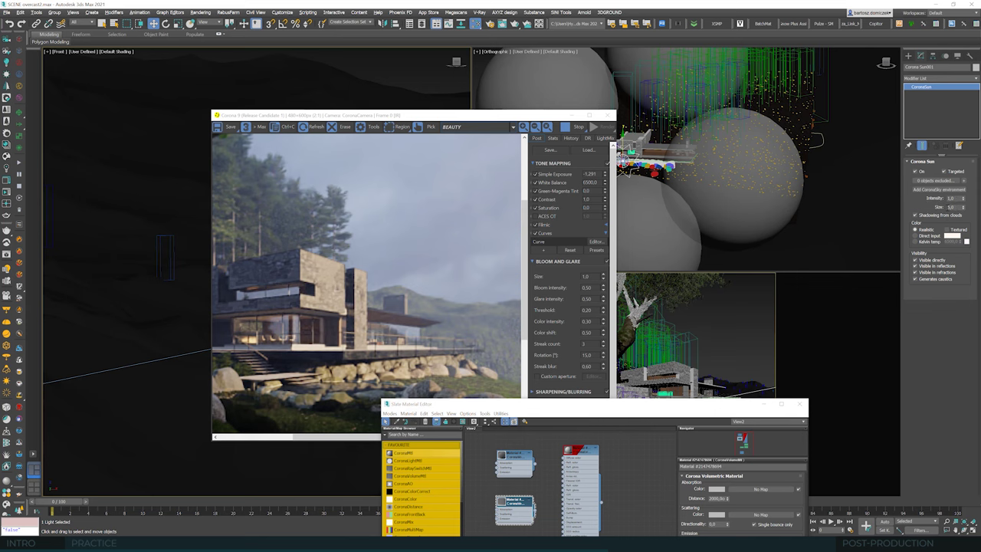
{"action": "left_click", "coordinate": [955, 199]}
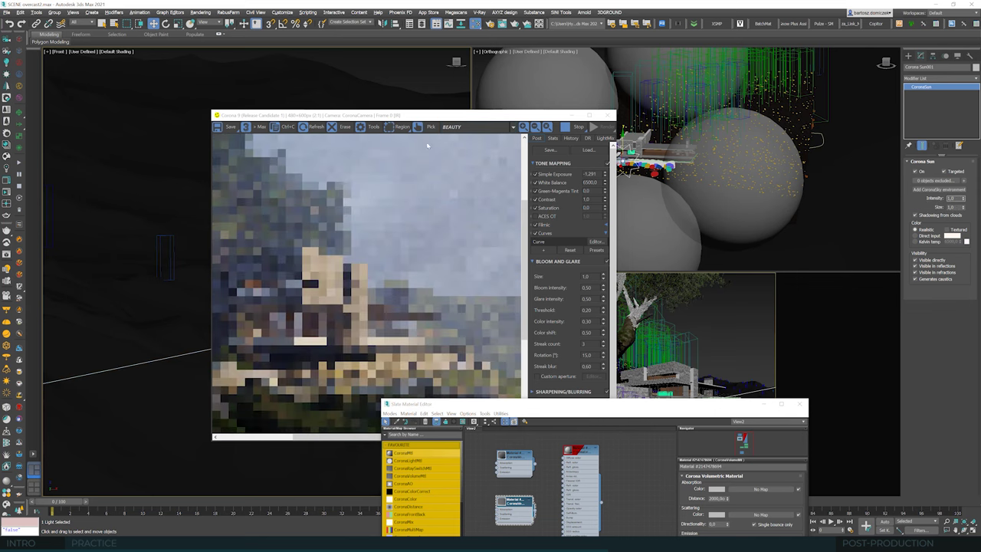
{"action": "left_click_drag", "start_coordinate": [426, 116], "coordinate": [434, 88]}
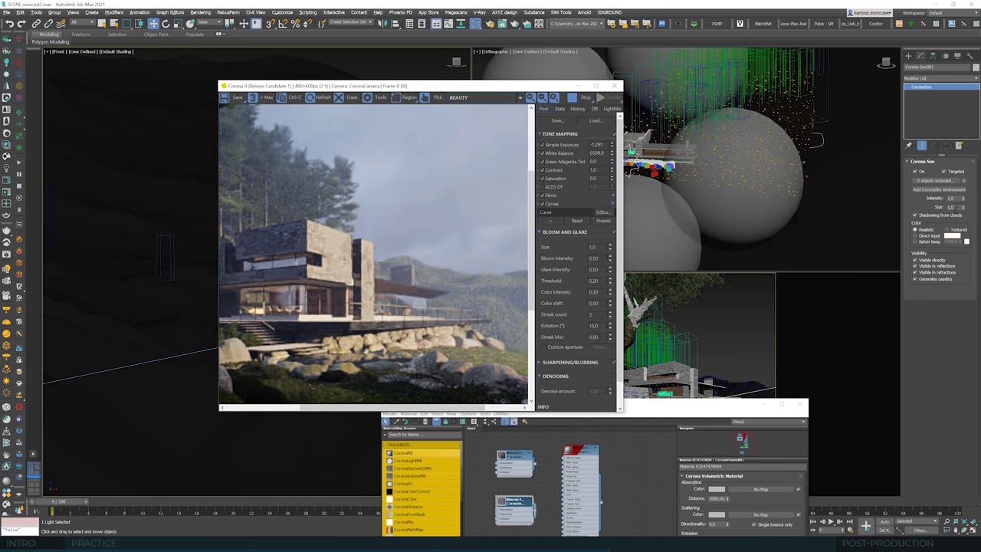
Try a Corona Sun size of 5 in the interactive render and set it back to 1.
{"action": "double_click", "coordinate": [953, 207]}
{"action": "type", "text": "5"}
{"action": "key", "text": "Return"}
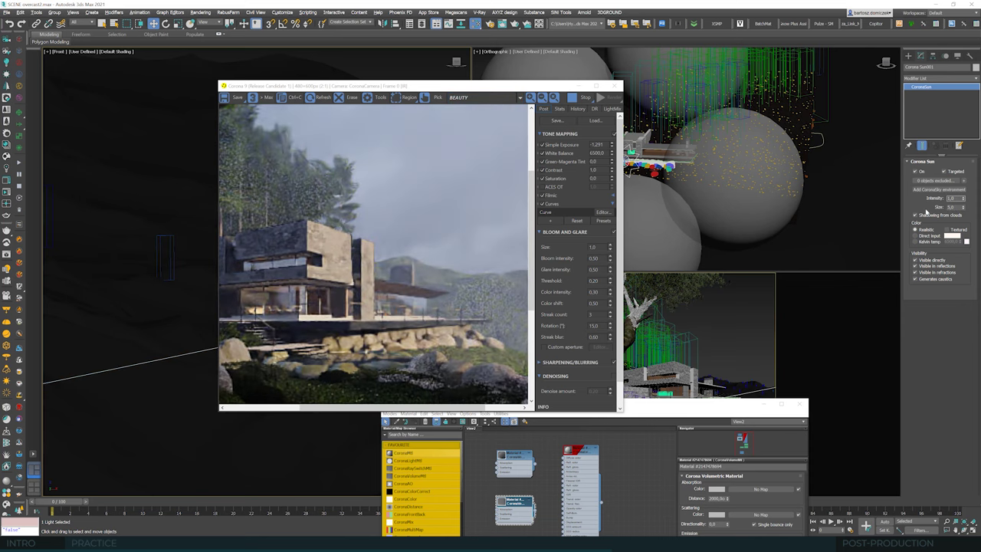
{"action": "left_click_drag", "start_coordinate": [959, 207], "coordinate": [940, 207]}
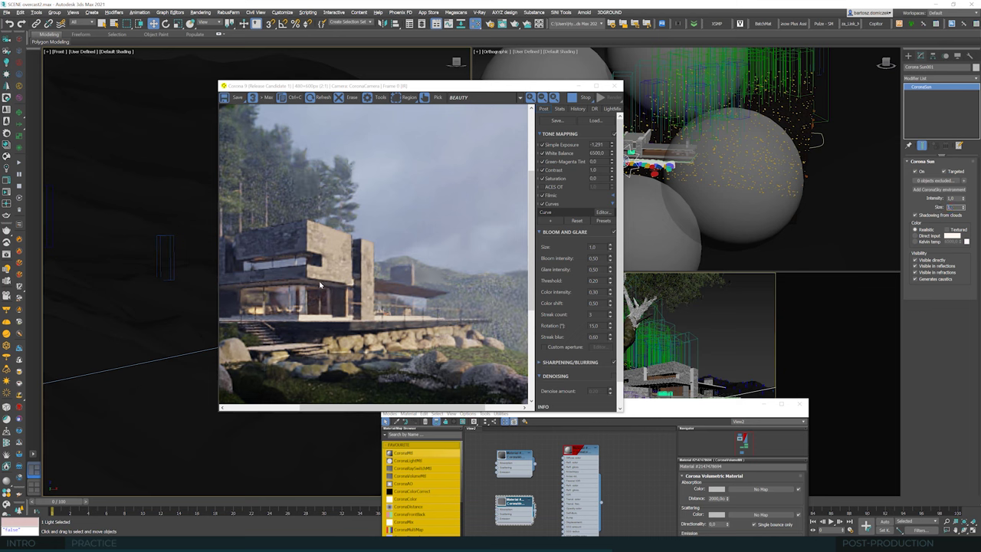
{"action": "left_click", "coordinate": [958, 199]}
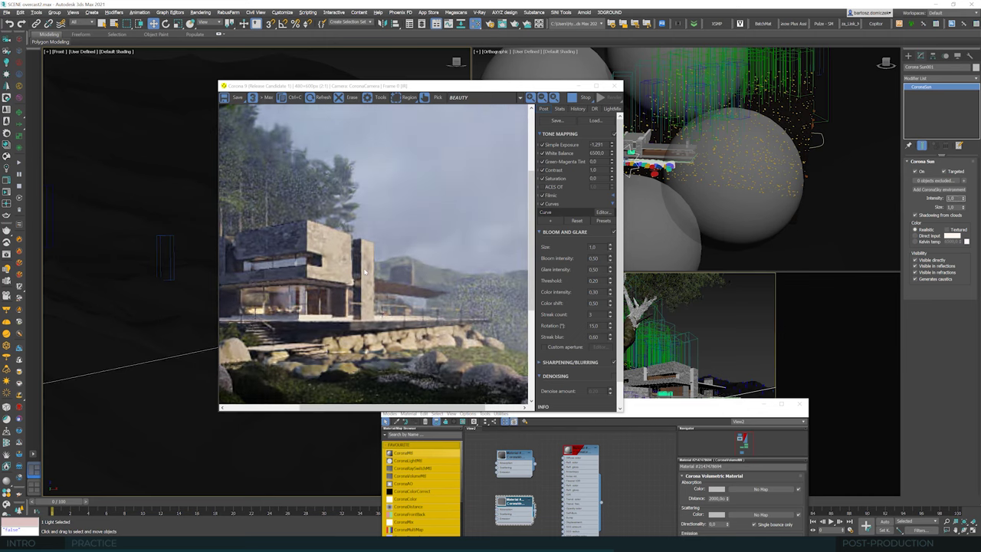
Select the lowest blocker sphere in the orthographic view and raise it slightly toward the house.
{"action": "scroll", "coordinate": [365, 272], "scroll_direction": "down", "scroll_amount": 1}
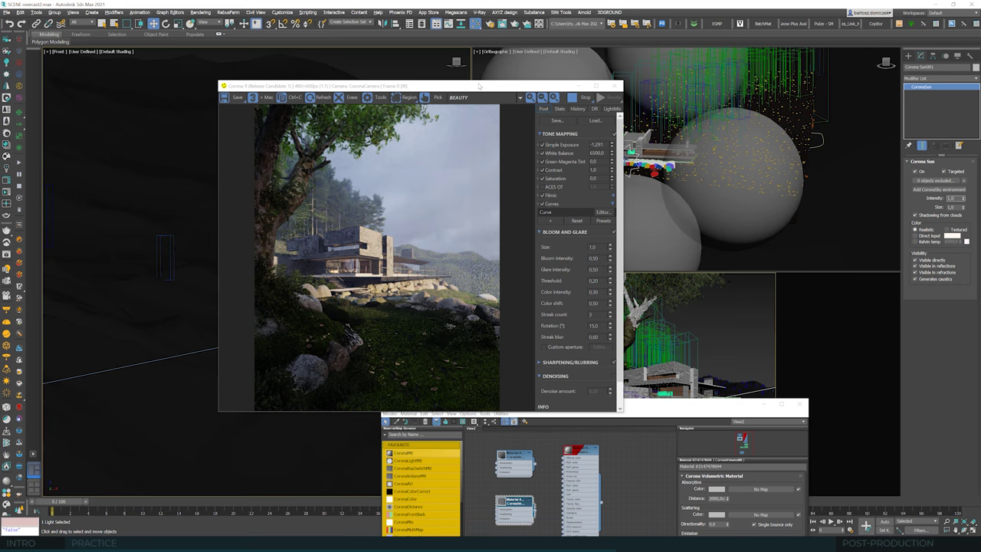
{"action": "left_click_drag", "start_coordinate": [477, 86], "coordinate": [393, 105]}
{"action": "left_click", "coordinate": [621, 230]}
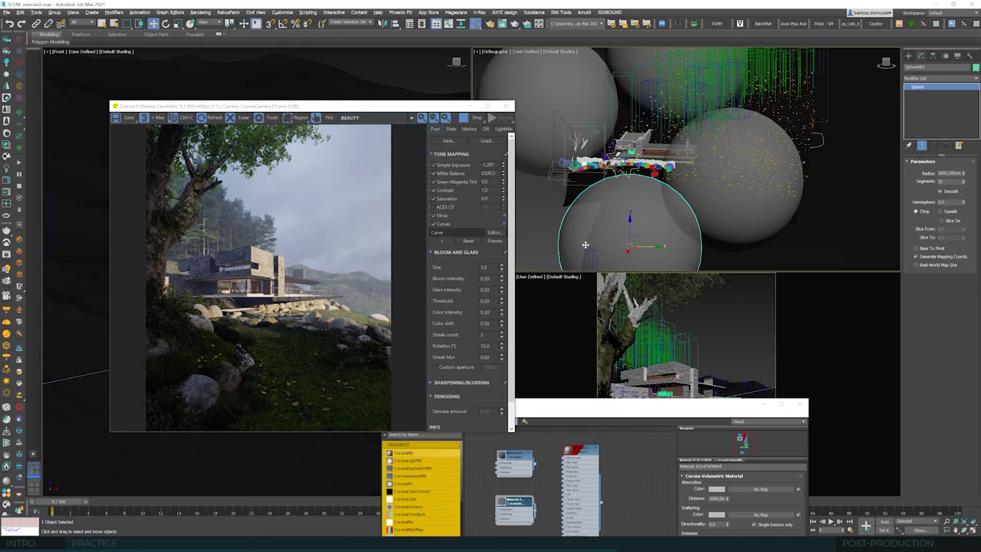
{"action": "left_click_drag", "start_coordinate": [629, 226], "coordinate": [629, 215]}
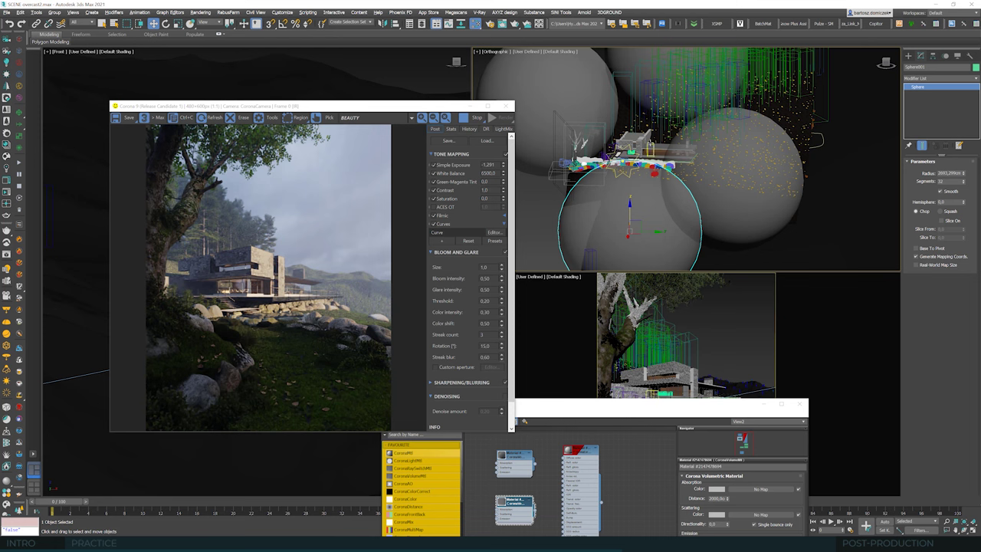
{"action": "scroll", "coordinate": [652, 143], "scroll_direction": "up", "scroll_amount": 2}
{"action": "scroll", "coordinate": [607, 167], "scroll_direction": "up", "scroll_amount": 2}
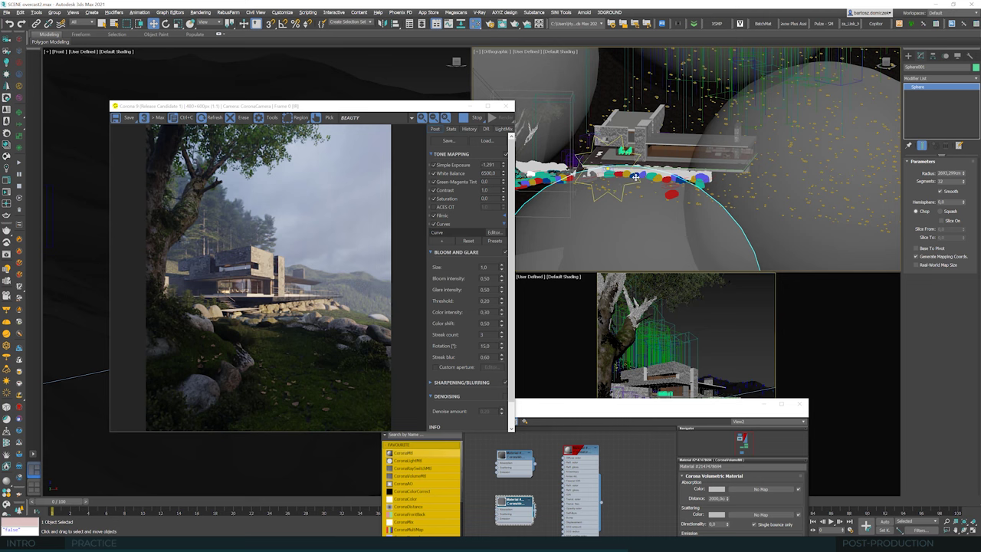
{"action": "scroll", "coordinate": [618, 212], "scroll_direction": "down", "scroll_amount": 2}
{"action": "left_click", "coordinate": [623, 157]}
{"action": "scroll", "coordinate": [623, 156], "scroll_direction": "up", "scroll_amount": 2}
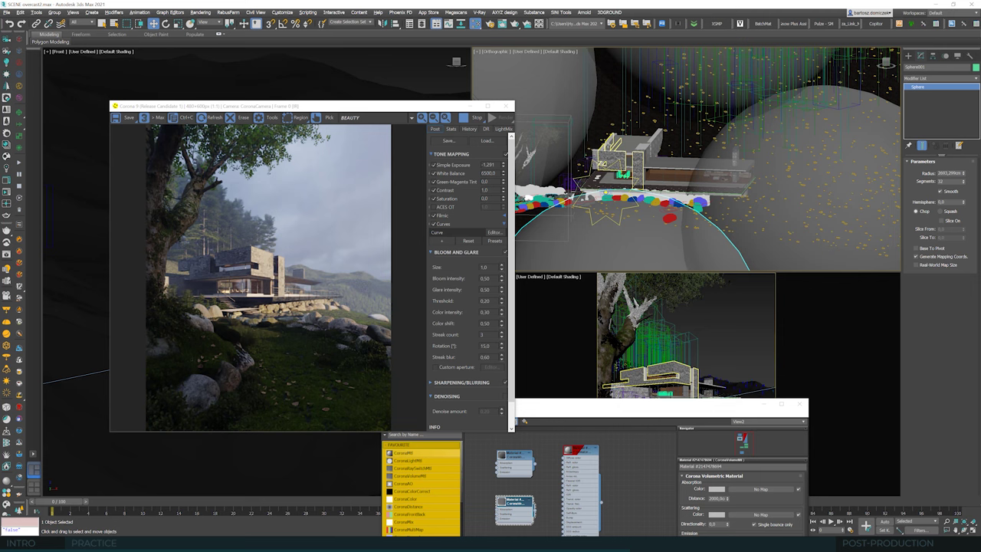
{"action": "scroll", "coordinate": [596, 204], "scroll_direction": "down", "scroll_amount": 3}
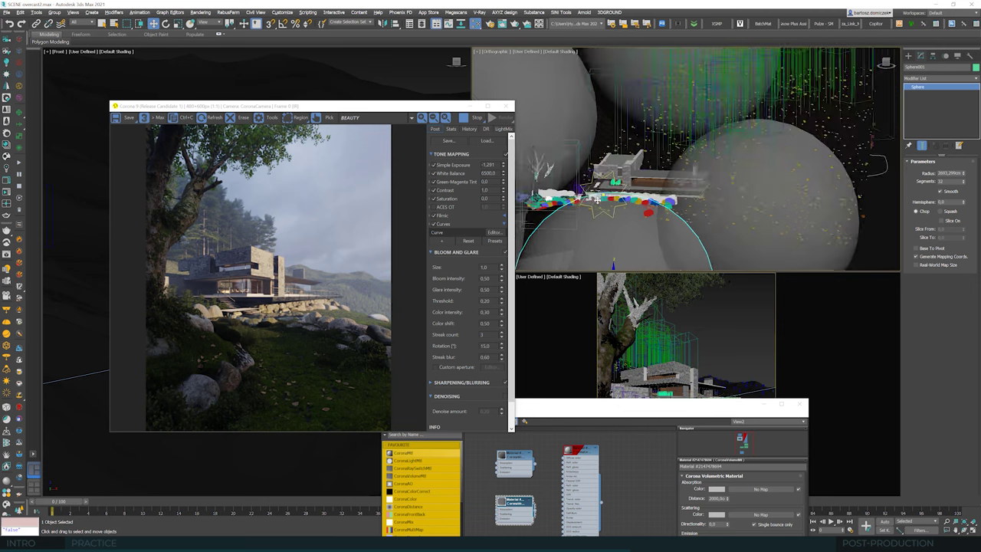
Set the volume material's absorption distance to 1200 cm and shift the uppermost blocker sphere slightly lower and sideways above the house.
{"action": "left_click_drag", "start_coordinate": [599, 406], "coordinate": [575, 376]}
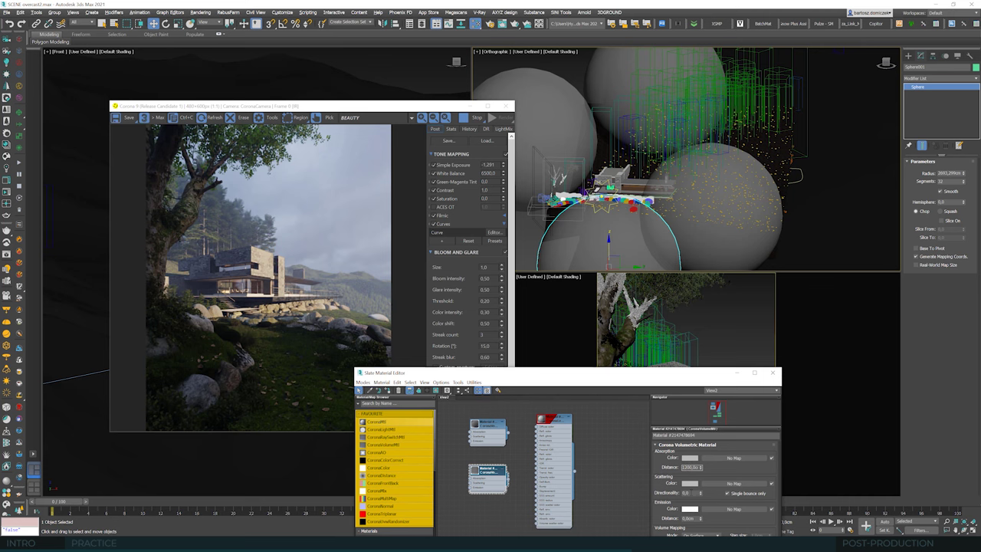
{"action": "key", "text": "Tab"}
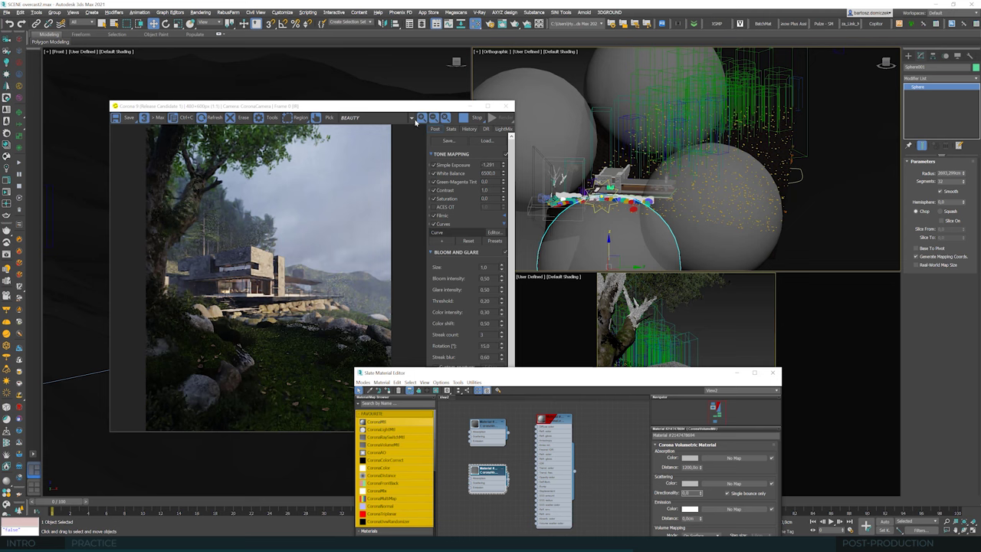
{"action": "left_click_drag", "start_coordinate": [411, 108], "coordinate": [403, 89]}
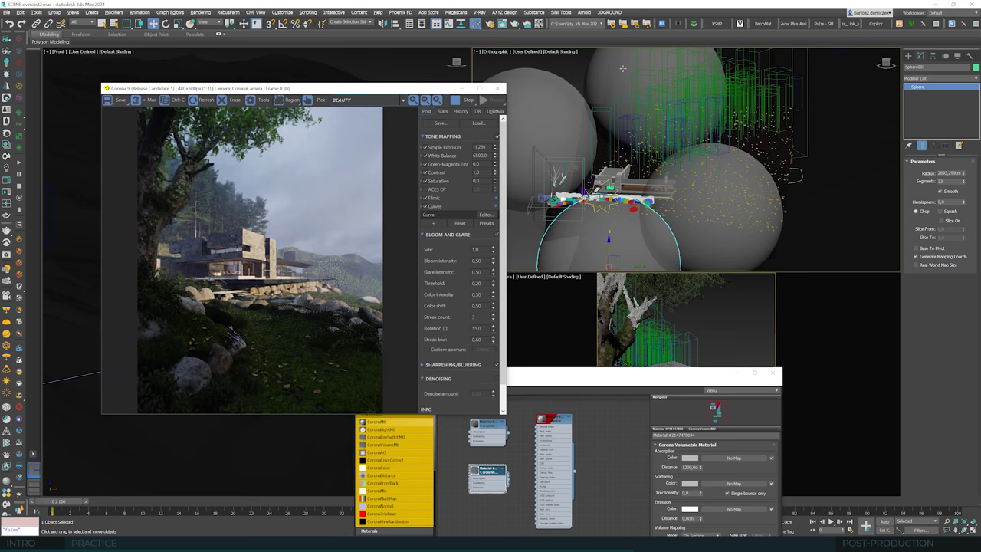
{"action": "left_click", "coordinate": [659, 87]}
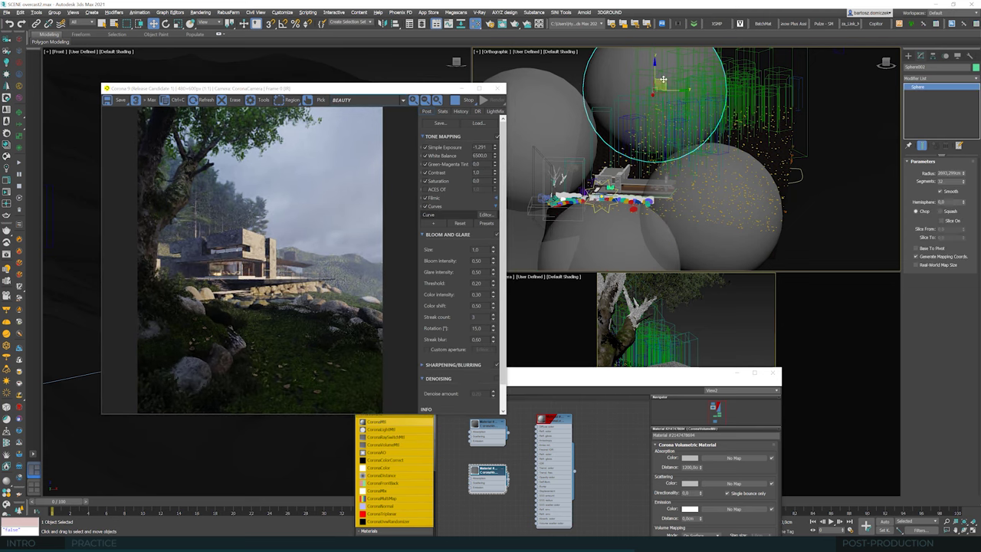
{"action": "left_click_drag", "start_coordinate": [663, 87], "coordinate": [652, 95]}
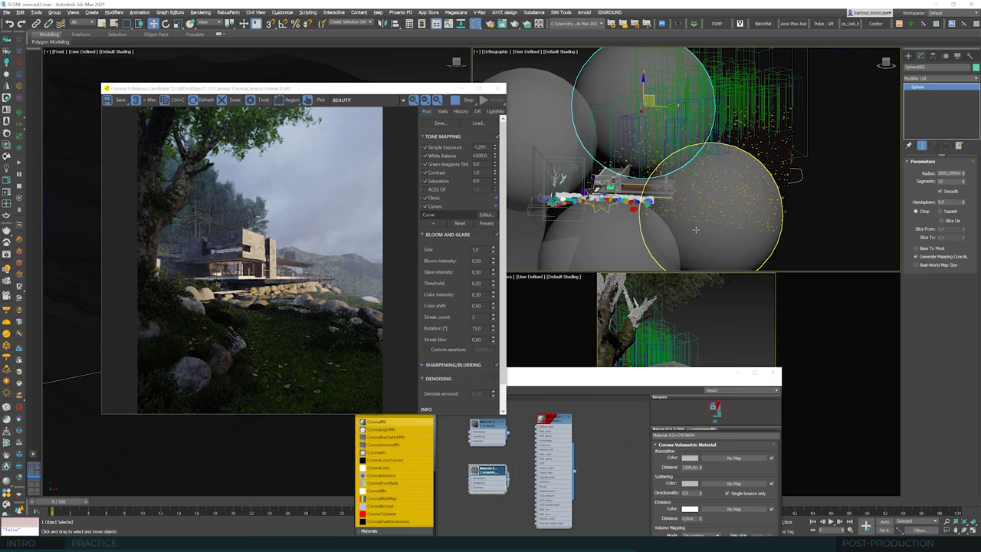
Duplicate the blocker sphere beside the tree, shrink the copy to a radius of about 485 cm and place it next to the house.
{"action": "left_click", "coordinate": [550, 131]}
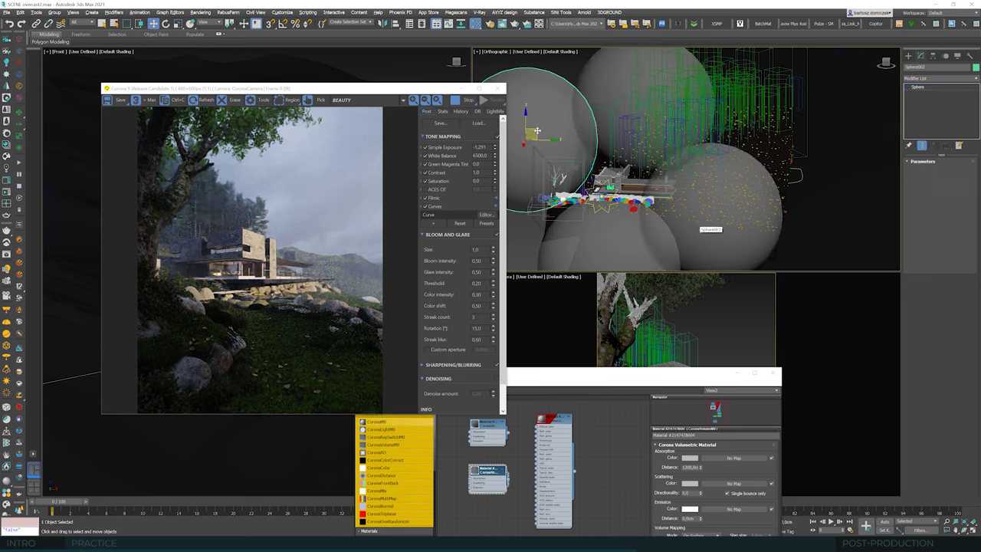
{"action": "key", "text": "ctrl+v"}
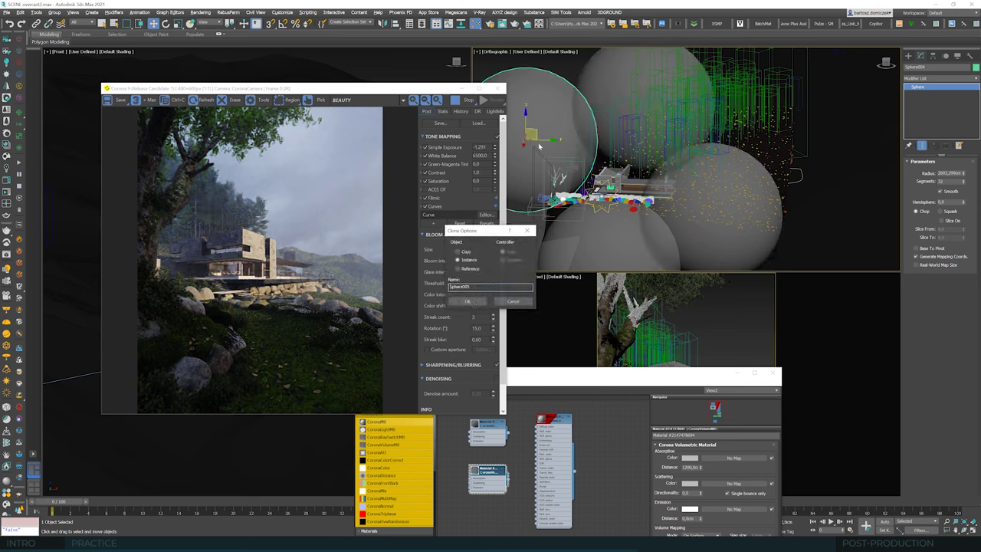
{"action": "left_click", "coordinate": [467, 302]}
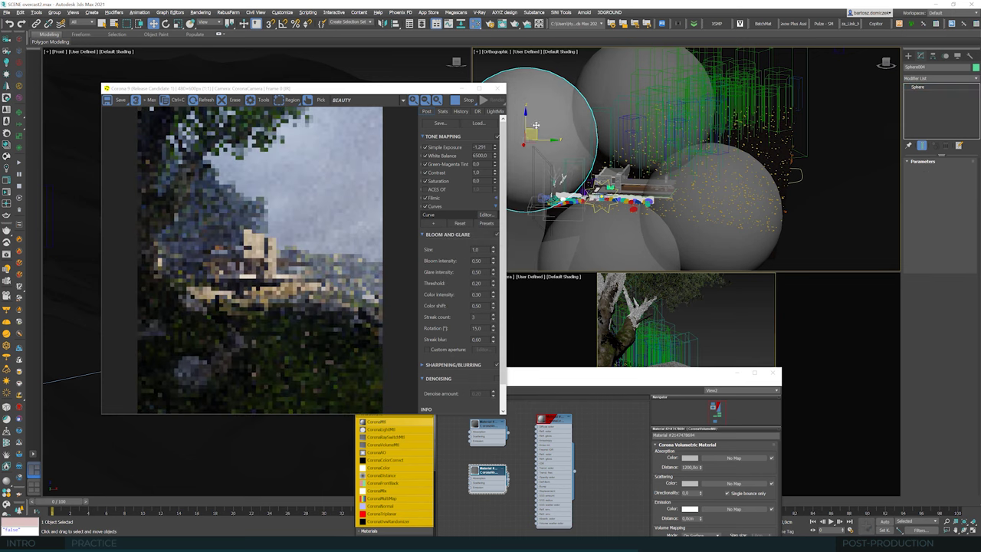
{"action": "left_click_drag", "start_coordinate": [554, 130], "coordinate": [572, 131]}
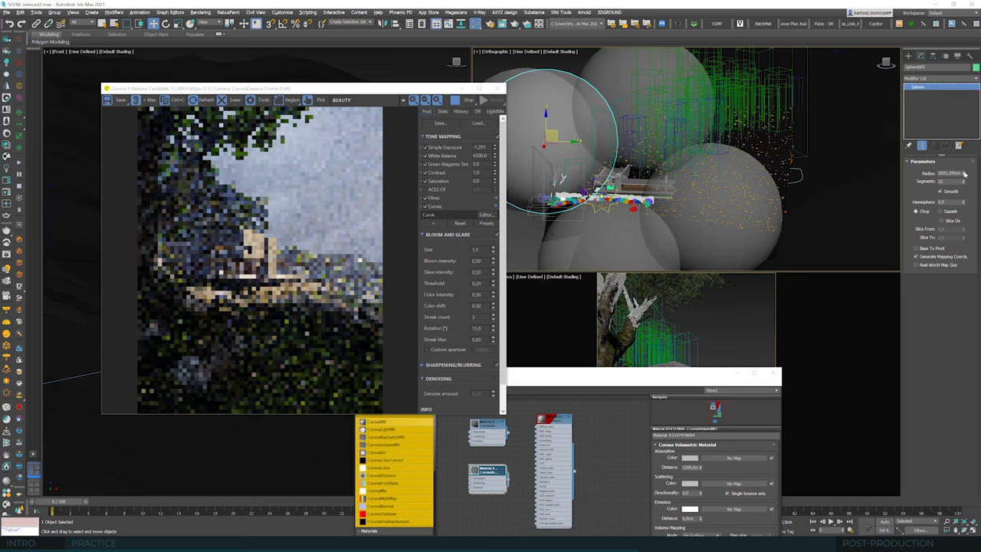
{"action": "left_click_drag", "start_coordinate": [964, 174], "coordinate": [968, 196]}
{"action": "left_click_drag", "start_coordinate": [555, 130], "coordinate": [594, 173]}
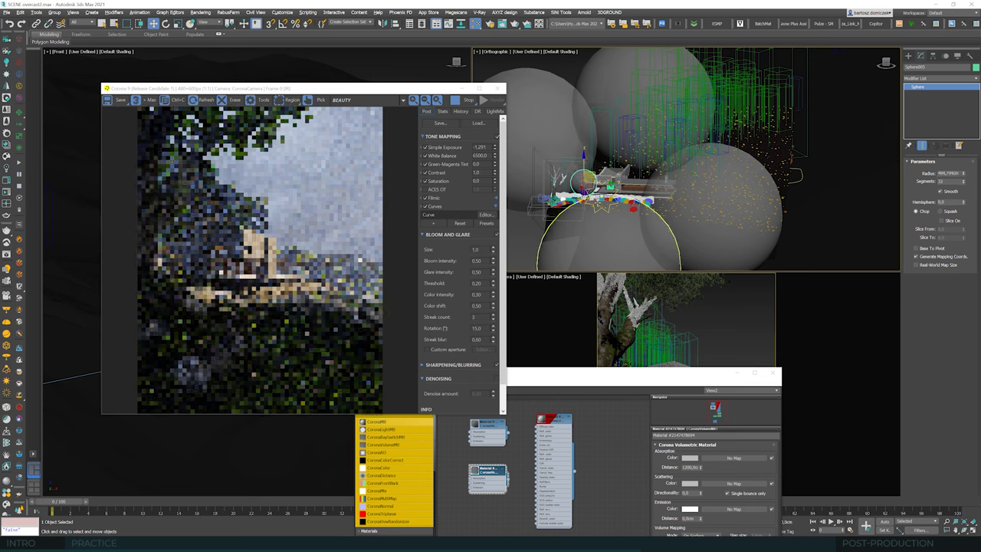
{"action": "scroll", "coordinate": [571, 193], "scroll_direction": "up", "scroll_amount": 4}
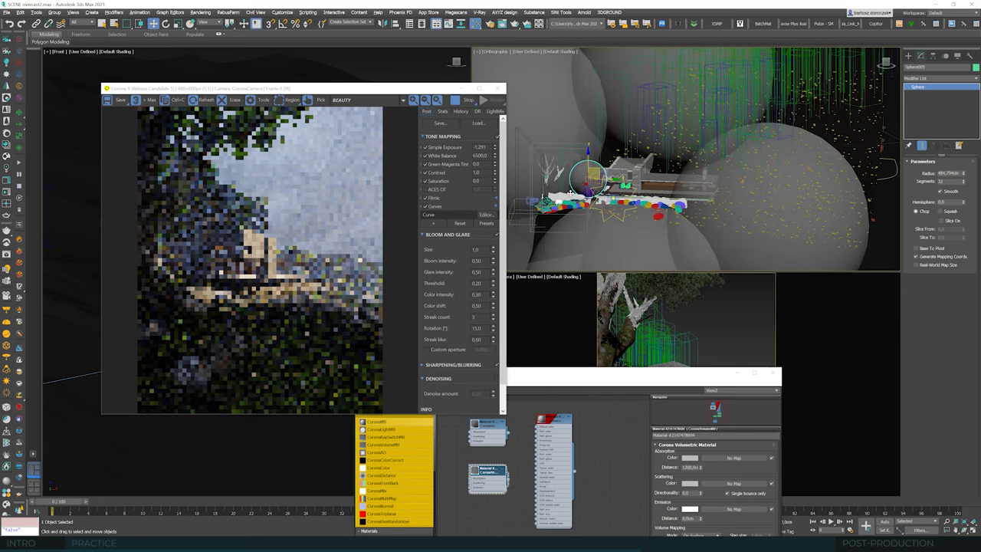
{"action": "scroll", "coordinate": [583, 190], "scroll_direction": "up", "scroll_amount": 4}
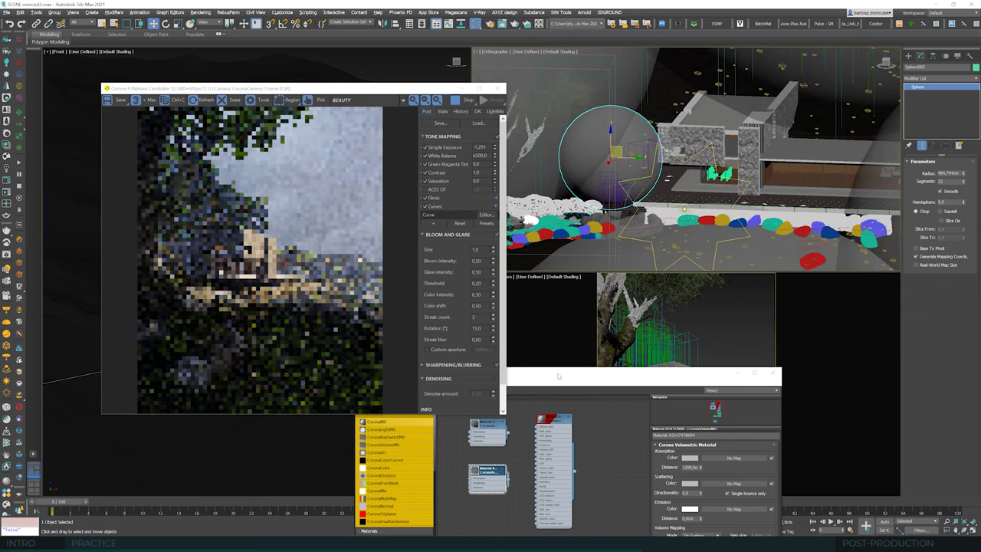
Make a copy of the volume material with a 120 cm absorption distance and assign it to the small sphere.
{"action": "left_click_drag", "start_coordinate": [566, 375], "coordinate": [677, 217]}
{"action": "left_click_drag", "start_coordinate": [600, 317], "coordinate": [601, 357], "text": "shift"}
{"action": "double_click", "coordinate": [604, 356]}
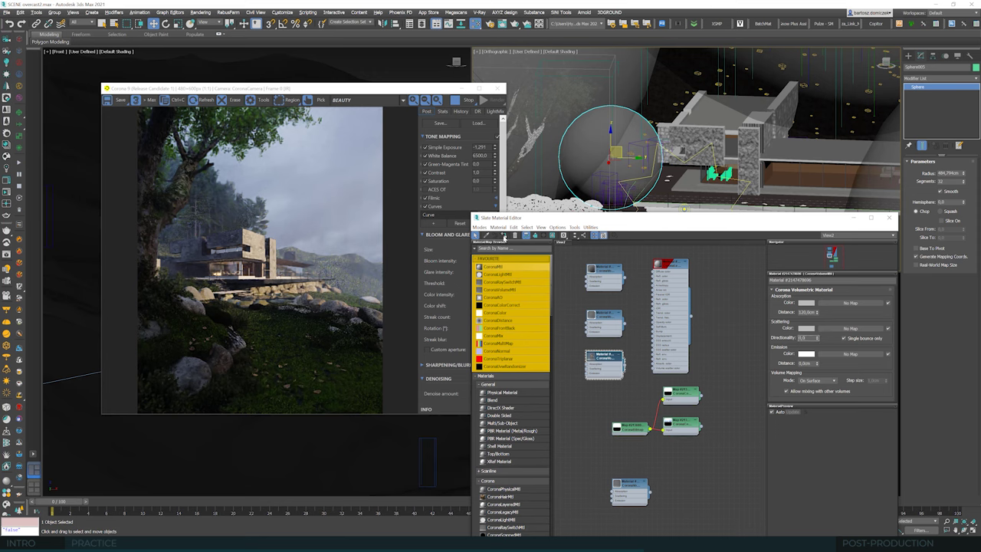
{"action": "left_click", "coordinate": [504, 236]}
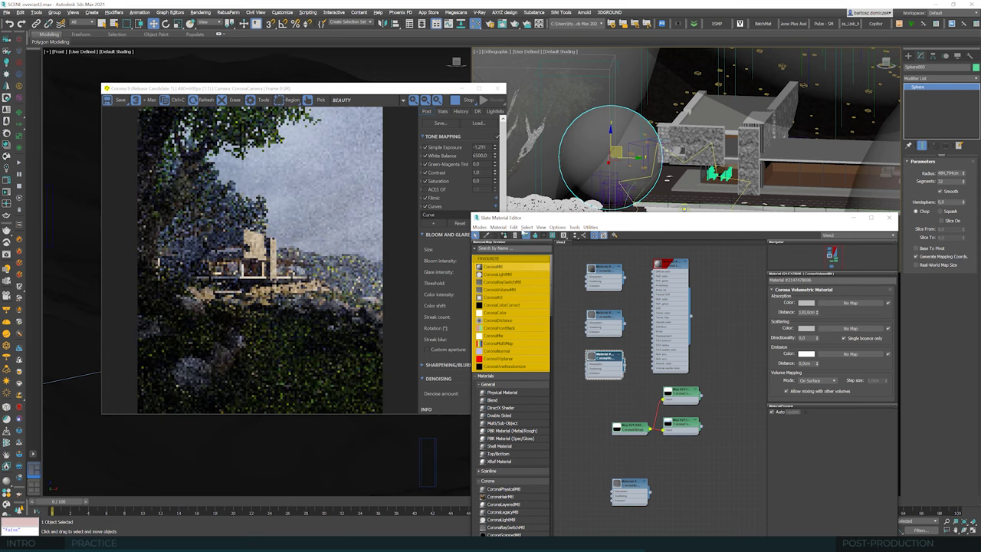
Enlarge the small sphere to a radius of about 611 cm and set its volume material's absorption distance to 20 cm.
{"action": "left_click_drag", "start_coordinate": [619, 151], "coordinate": [611, 154]}
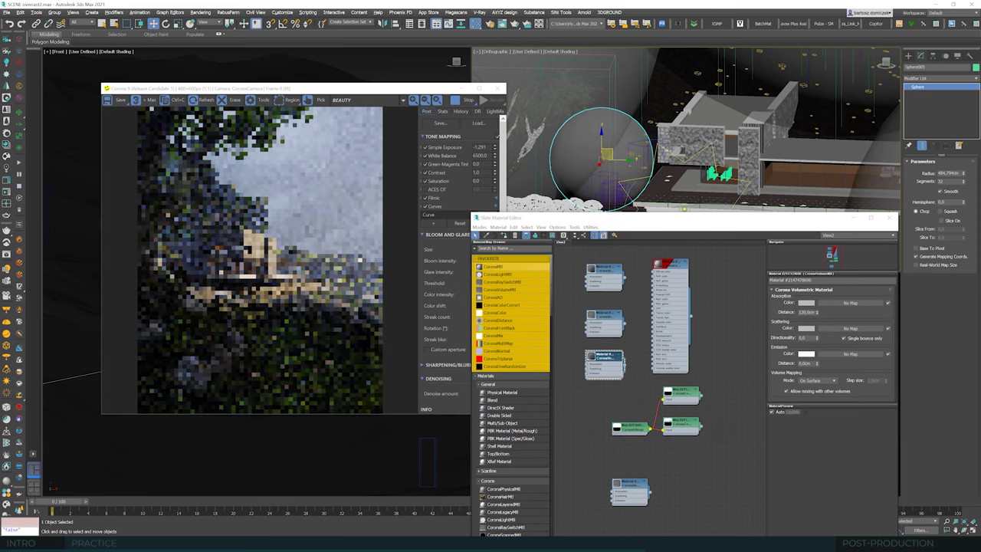
{"action": "left_click_drag", "start_coordinate": [965, 174], "coordinate": [965, 159]}
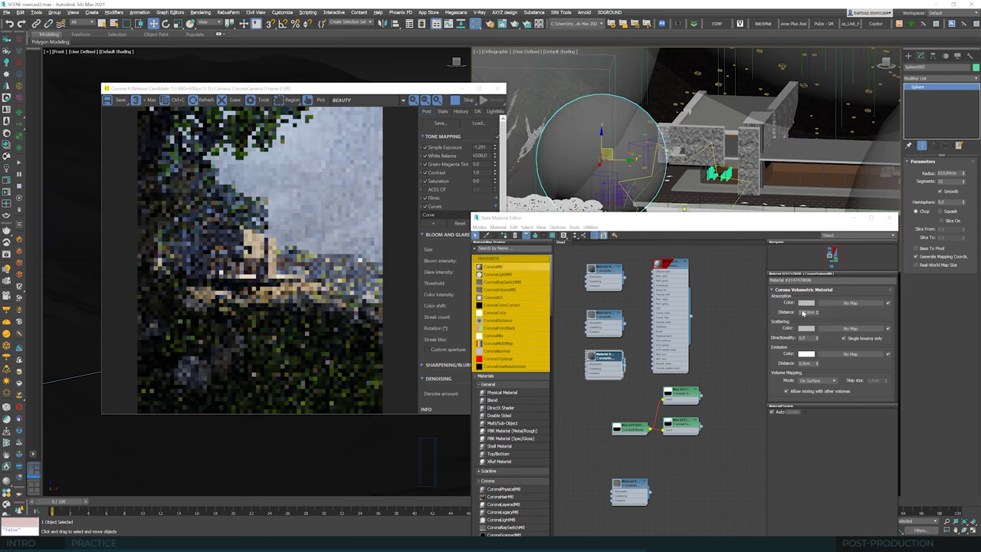
{"action": "left_click_drag", "start_coordinate": [805, 313], "coordinate": [797, 313]}
{"action": "type", "text": "20"}
{"action": "key", "text": "Tab"}
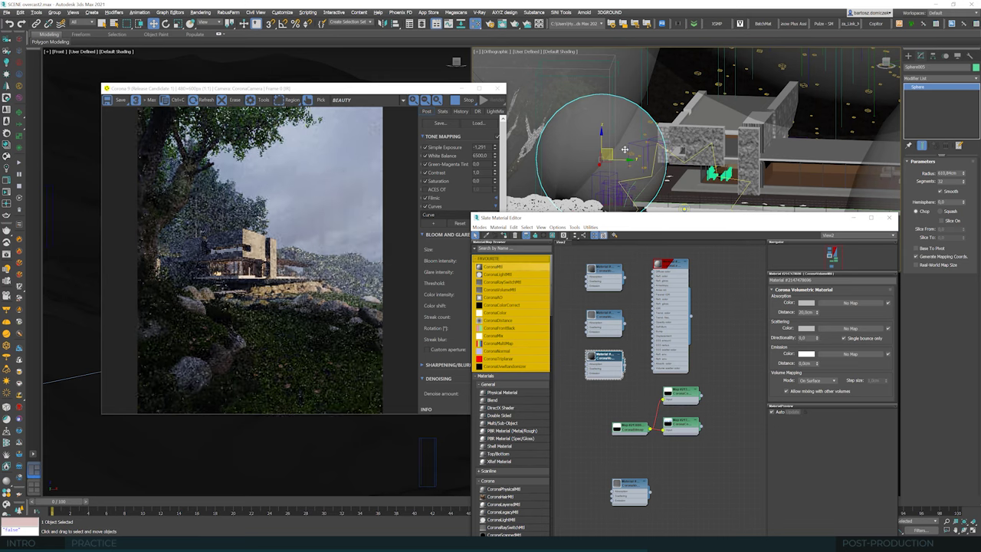
Reposition the small sphere beside the house and assign the opaque Corona legacy material to it.
{"action": "scroll", "coordinate": [624, 151], "scroll_direction": "down", "scroll_amount": 2}
{"action": "mouse_move", "coordinate": [609, 138]}
{"action": "left_mouse_down"}
{"action": "mouse_move", "coordinate": [608, 119]}
{"action": "mouse_move", "coordinate": [635, 139]}
{"action": "mouse_move", "coordinate": [625, 141]}
{"action": "left_mouse_up"}
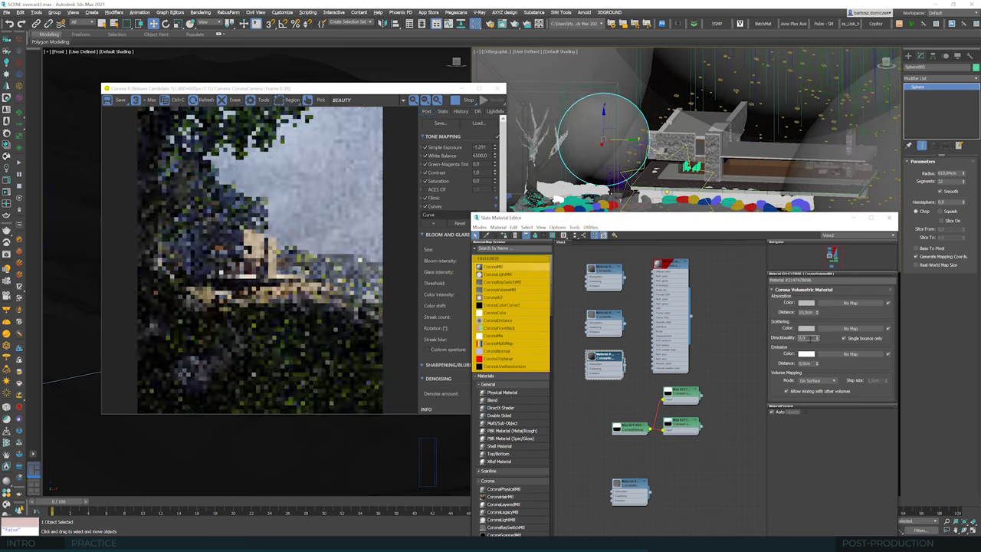
{"action": "left_click", "coordinate": [505, 236]}
{"action": "double_click", "coordinate": [671, 264]}
{"action": "left_click_drag", "start_coordinate": [661, 218], "coordinate": [617, 431]}
Select the opaque small sphere and move it closer to the upper stone block of the house.
{"action": "left_click", "coordinate": [602, 394]}
{"action": "left_click", "coordinate": [626, 390]}
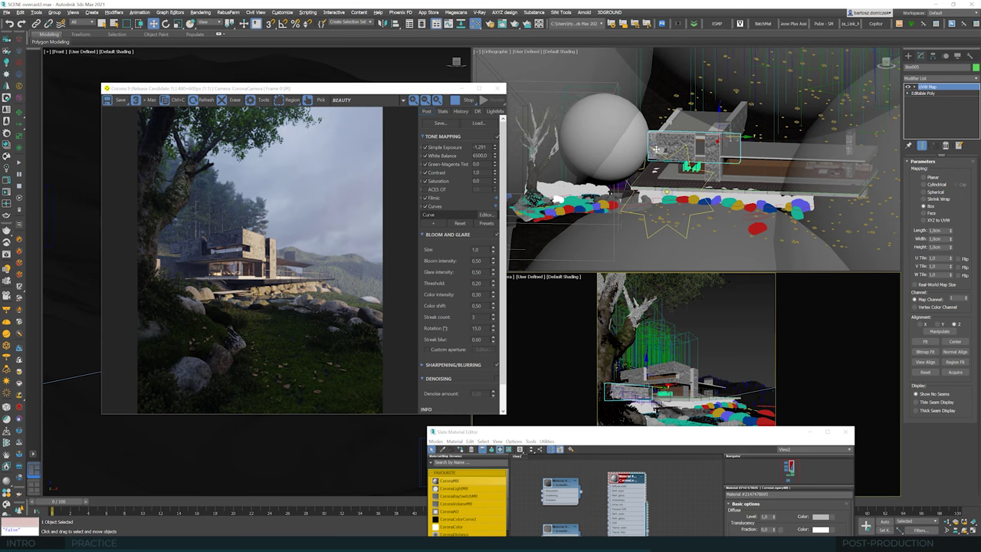
{"action": "scroll", "coordinate": [646, 148], "scroll_direction": "up", "scroll_amount": 5}
{"action": "left_click", "coordinate": [606, 135]}
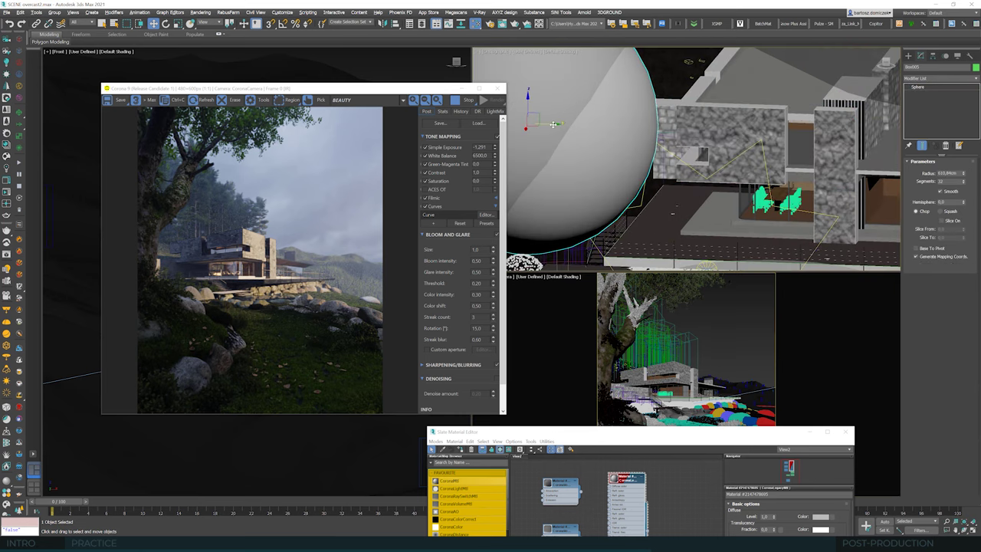
{"action": "mouse_move", "coordinate": [556, 125]}
{"action": "left_mouse_down"}
{"action": "mouse_move", "coordinate": [574, 125]}
{"action": "mouse_move", "coordinate": [548, 113]}
{"action": "mouse_move", "coordinate": [569, 136]}
{"action": "left_mouse_up"}
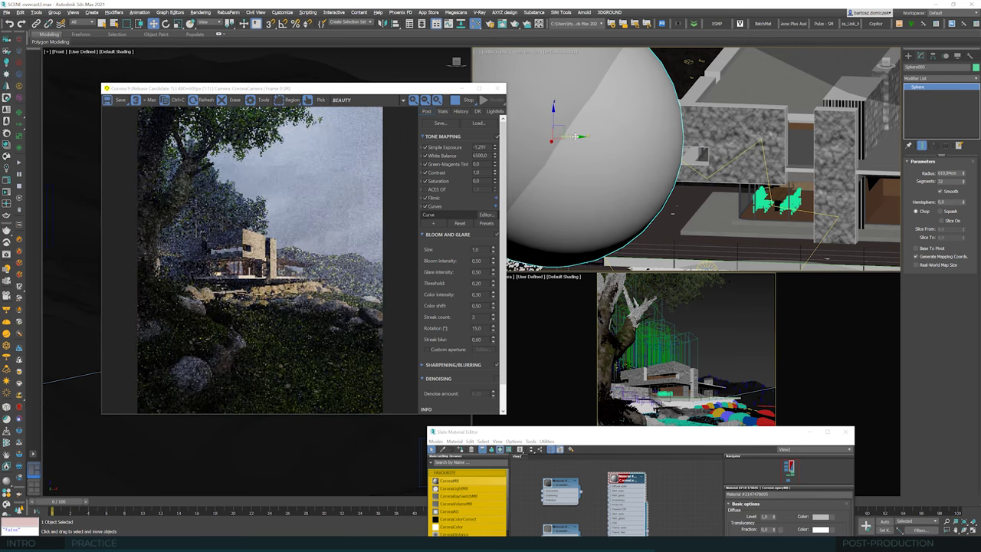
Delete the small opaque sphere beside the house.
{"action": "scroll", "coordinate": [607, 138], "scroll_direction": "down", "scroll_amount": 3}
{"action": "scroll", "coordinate": [607, 138], "scroll_direction": "down", "scroll_amount": 2}
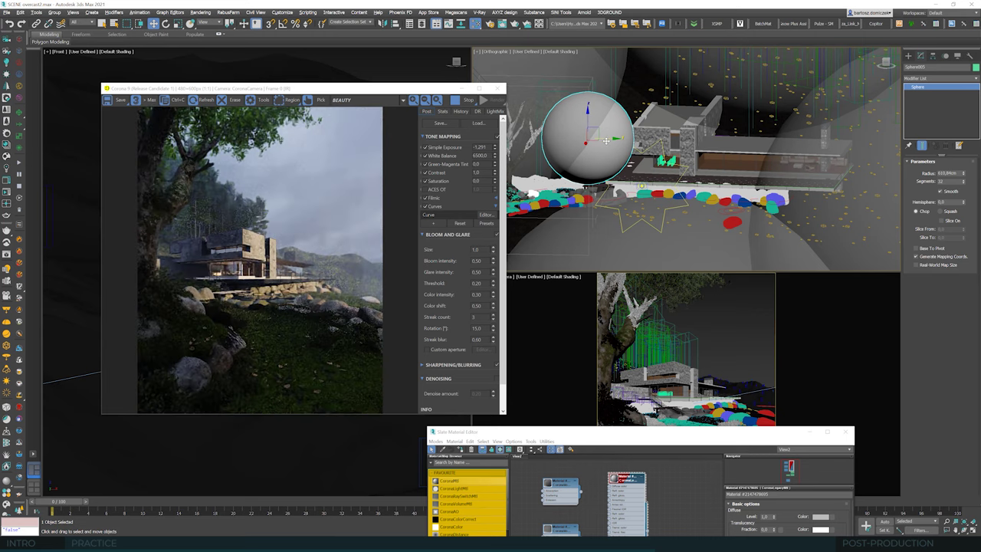
{"action": "key", "text": "Delete"}
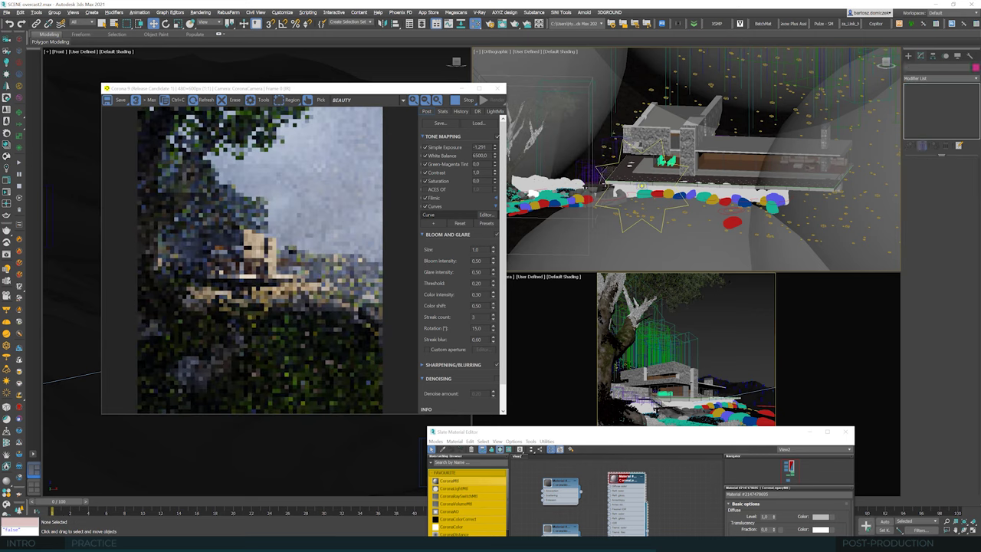
Select the Corona Sun near the house terrace in the orthographic view to show its parameters.
{"action": "scroll", "coordinate": [605, 185], "scroll_direction": "up", "scroll_amount": 2}
{"action": "scroll", "coordinate": [605, 185], "scroll_direction": "up", "scroll_amount": 2}
{"action": "scroll", "coordinate": [646, 170], "scroll_direction": "down", "scroll_amount": 2}
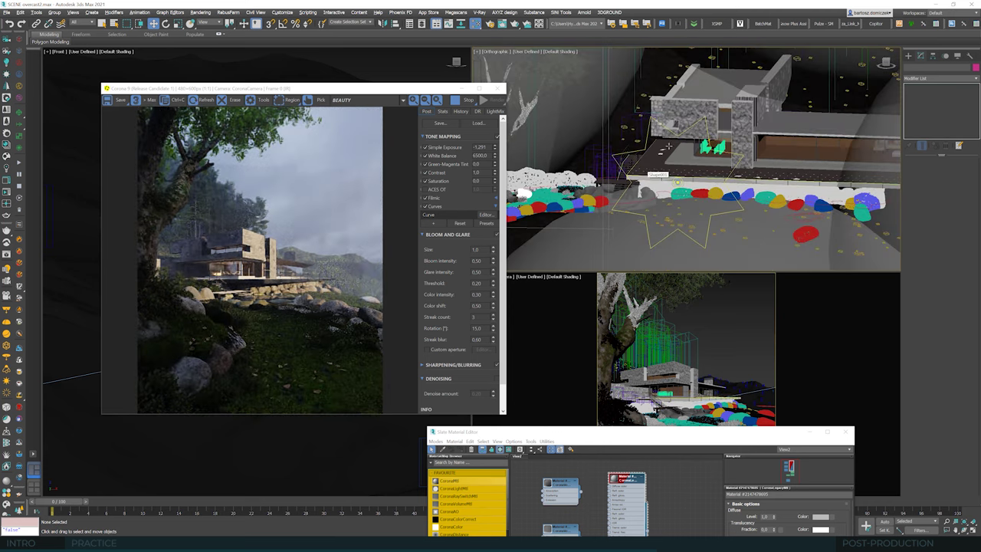
{"action": "scroll", "coordinate": [683, 205], "scroll_direction": "up", "scroll_amount": 2}
{"action": "middle_click_drag", "start_coordinate": [684, 205], "coordinate": [608, 228]}
{"action": "left_click", "coordinate": [644, 228]}
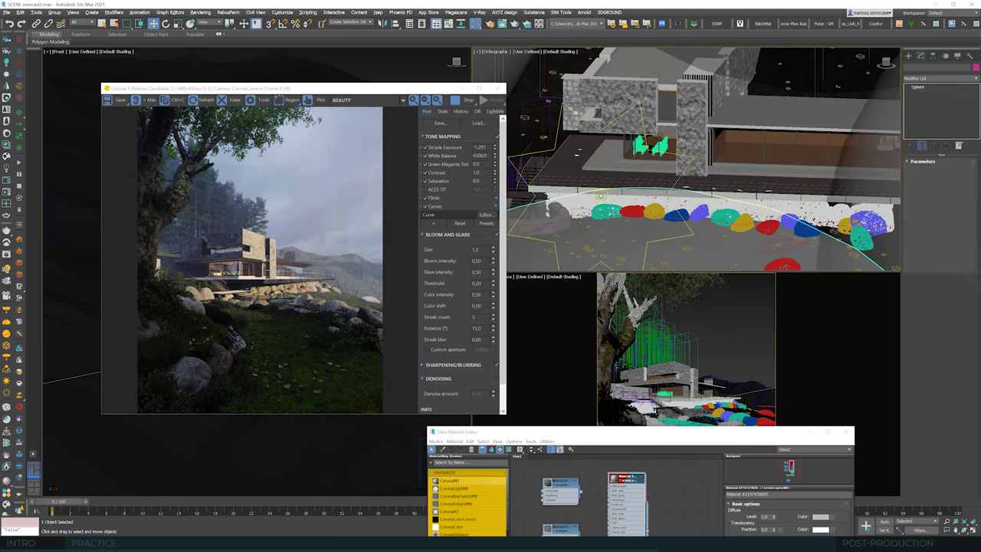
{"action": "left_click", "coordinate": [689, 166]}
{"action": "scroll", "coordinate": [700, 165], "scroll_direction": "down", "scroll_amount": 2}
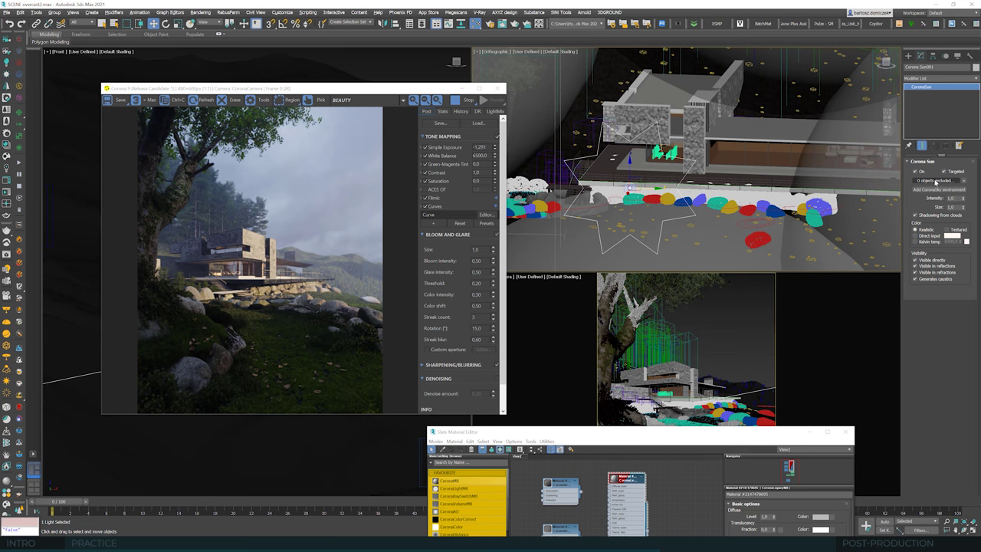
Exclude the object picked at the house's vertical stone block from the Corona Sun's illumination.
{"action": "key", "text": "q"}
{"action": "left_click", "coordinate": [695, 162]}
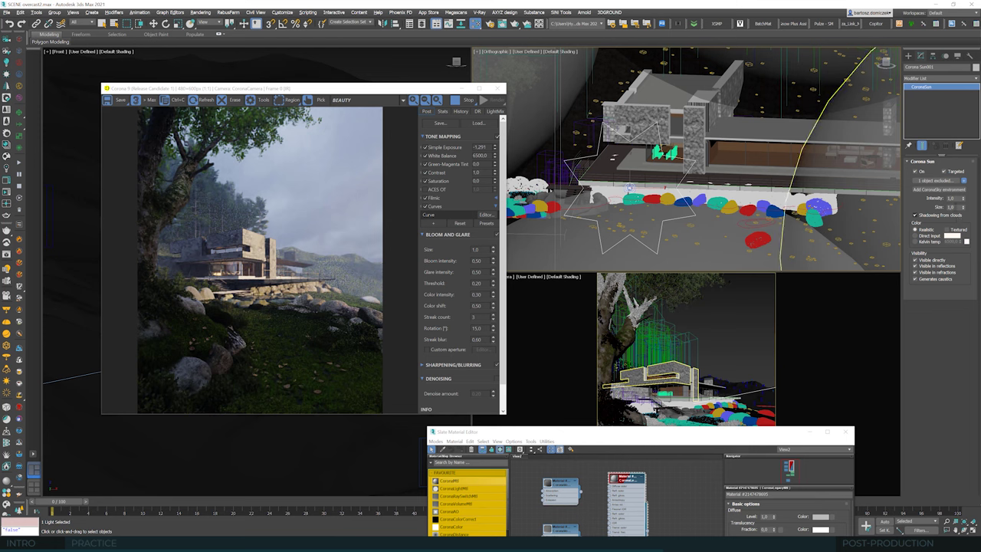
{"action": "key", "text": "w"}
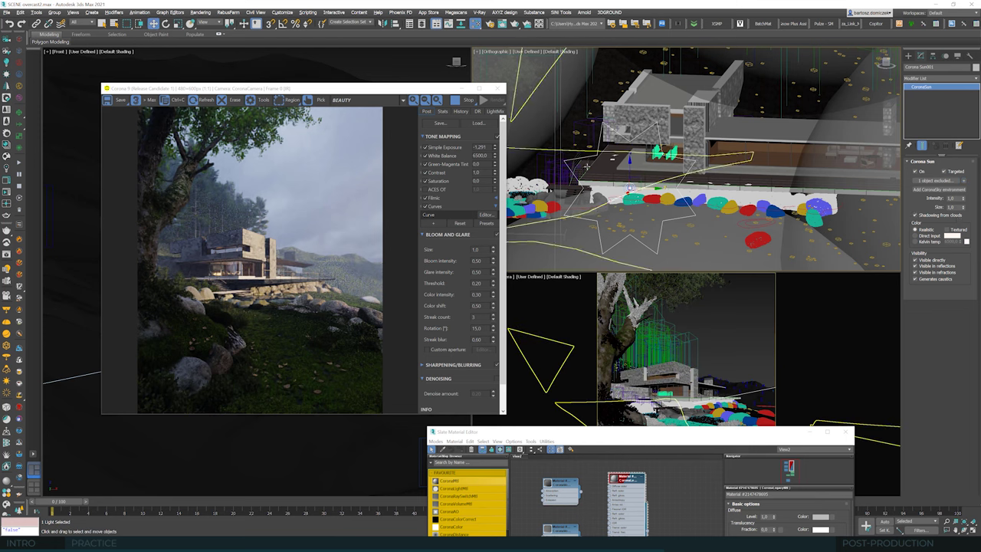
Select the large blocker sphere above the house and raise it slightly in the orthographic view.
{"action": "middle_click_drag", "start_coordinate": [582, 177], "coordinate": [600, 161], "text": "alt"}
{"action": "scroll", "coordinate": [598, 161], "scroll_direction": "down", "scroll_amount": 4}
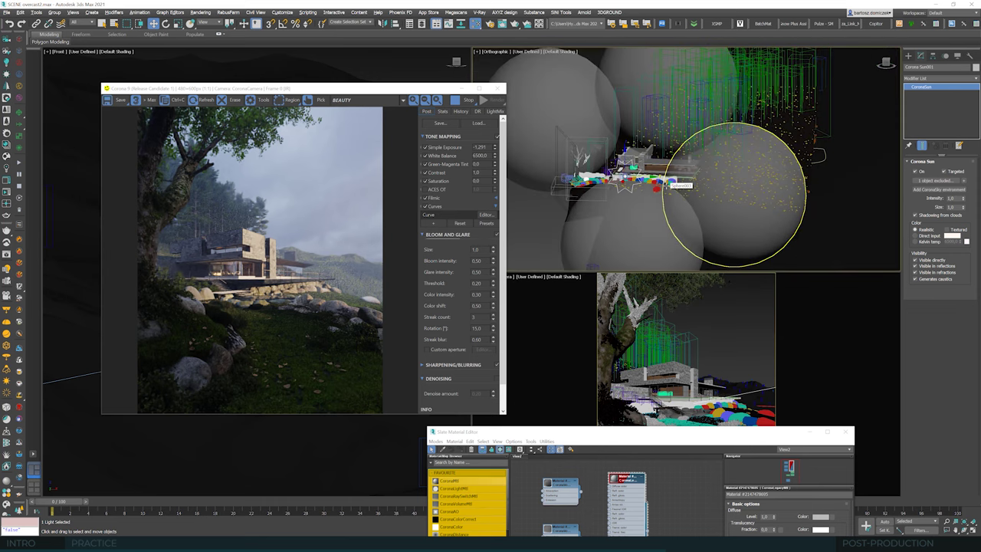
{"action": "left_click", "coordinate": [622, 237]}
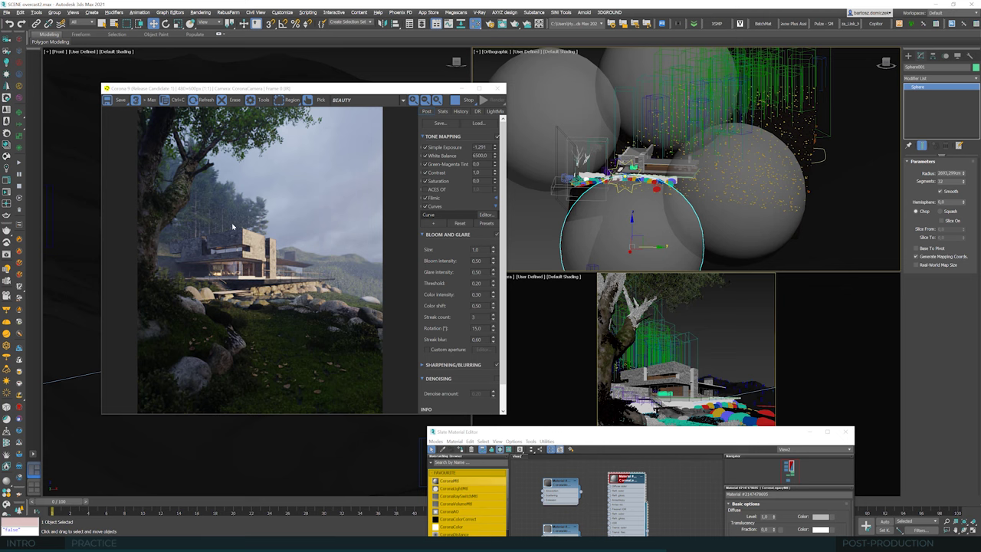
{"action": "left_click", "coordinate": [660, 97]}
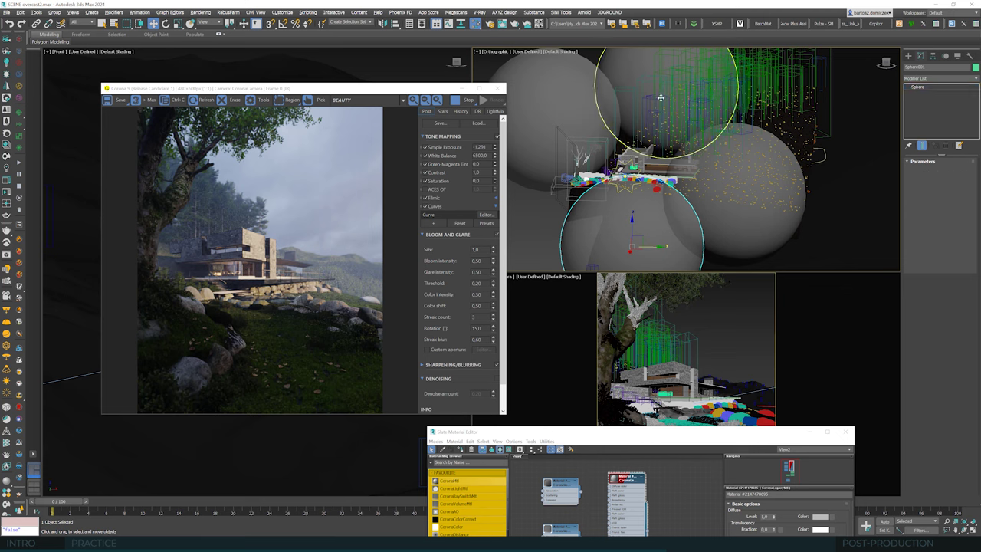
{"action": "middle_click_drag", "start_coordinate": [661, 99], "coordinate": [672, 128]}
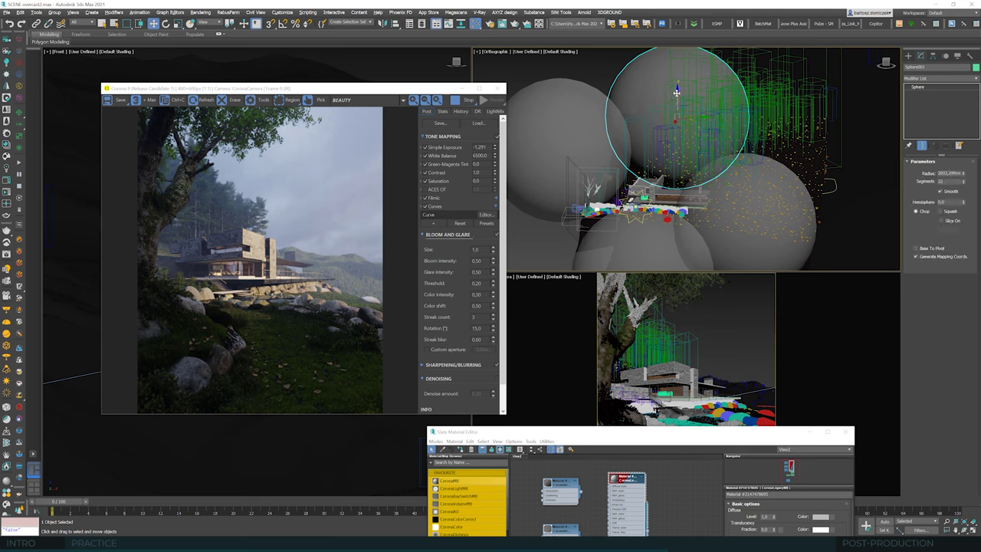
{"action": "left_click_drag", "start_coordinate": [676, 94], "coordinate": [678, 87]}
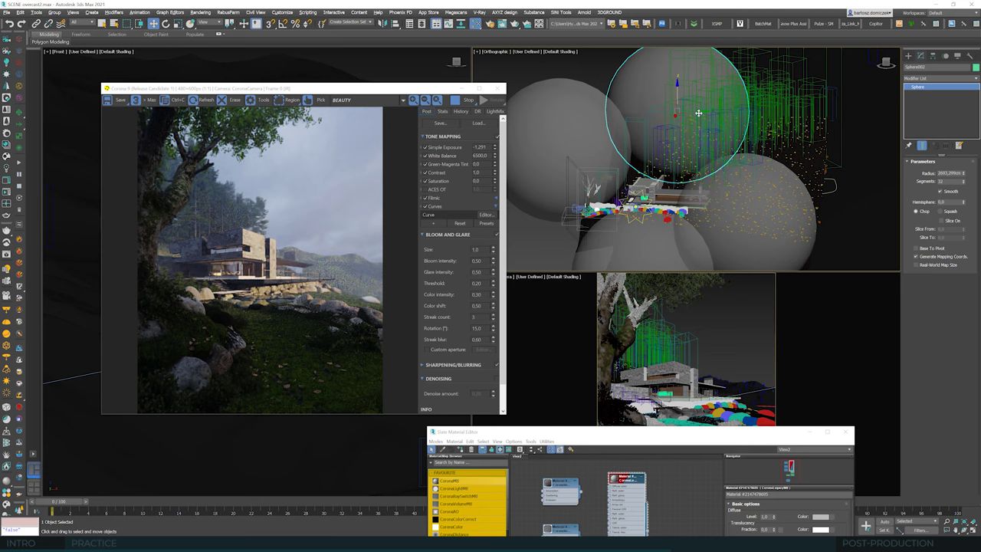
Clone the large upper sphere in place and reduce the copy's radius to about 889 cm.
{"action": "key", "text": "ctrl+v"}
{"action": "key", "text": "Return"}
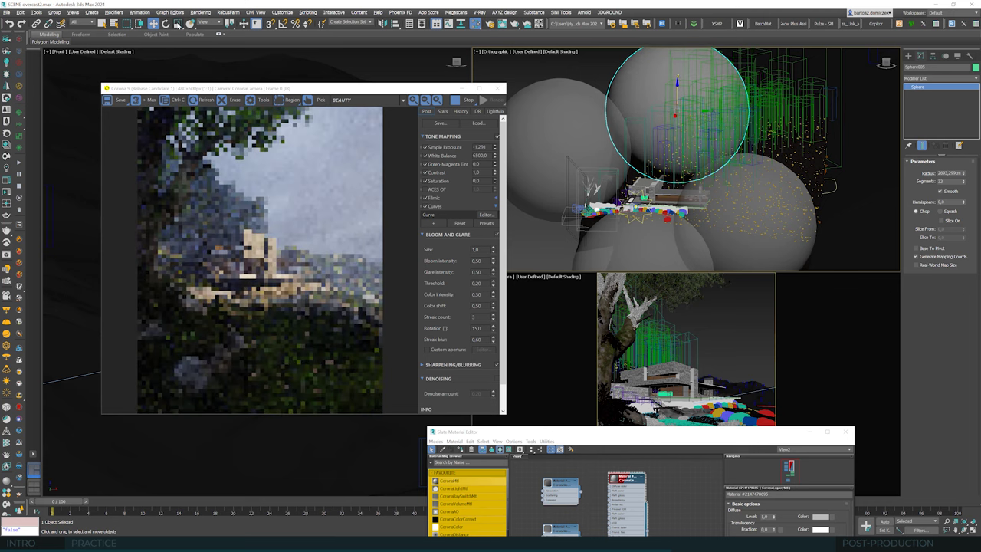
{"action": "mouse_move", "coordinate": [964, 174]}
{"action": "left_mouse_down"}
{"action": "mouse_move", "coordinate": [963, 194]}
{"action": "mouse_move", "coordinate": [962, 181]}
{"action": "left_mouse_up"}
Open the lowest of the three stacked Corona volumetric materials and set its absorption distance to 50 cm.
{"action": "left_click", "coordinate": [631, 435]}
{"action": "left_click_drag", "start_coordinate": [630, 436], "coordinate": [596, 329]}
{"action": "left_click", "coordinate": [564, 471]}
{"action": "double_click", "coordinate": [573, 469]}
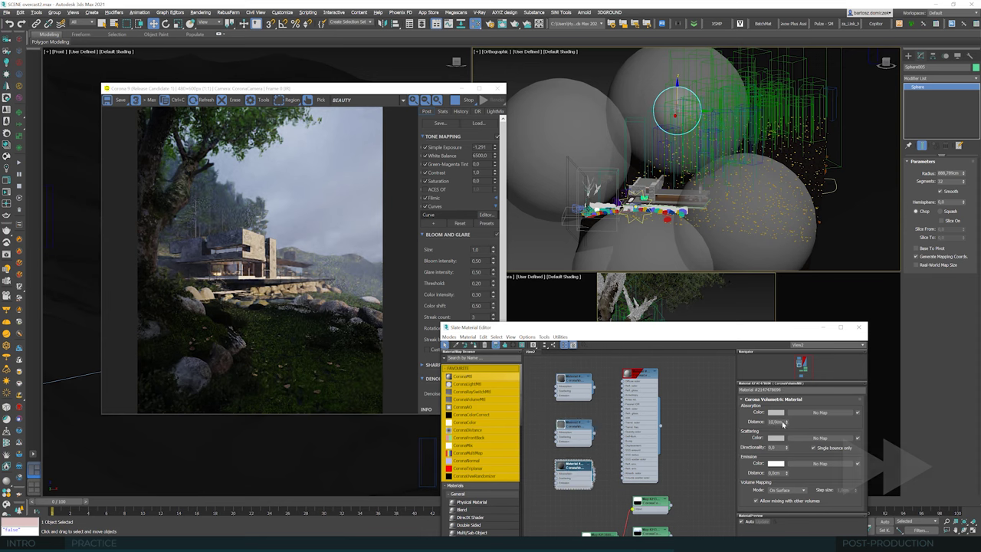
{"action": "type", "text": "50"}
{"action": "key", "text": "Return"}
Move the small sphere down to just above the house, and raise the large upper sphere a little further.
{"action": "left_click_drag", "start_coordinate": [683, 104], "coordinate": [656, 149]}
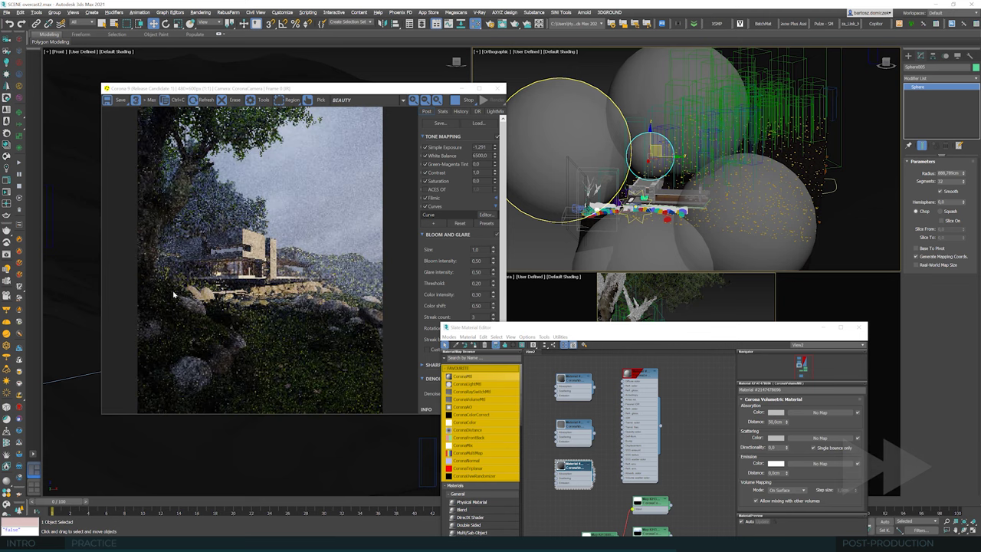
{"action": "left_click", "coordinate": [662, 92]}
{"action": "left_click", "coordinate": [678, 87]}
{"action": "left_click_drag", "start_coordinate": [678, 83], "coordinate": [678, 81]}
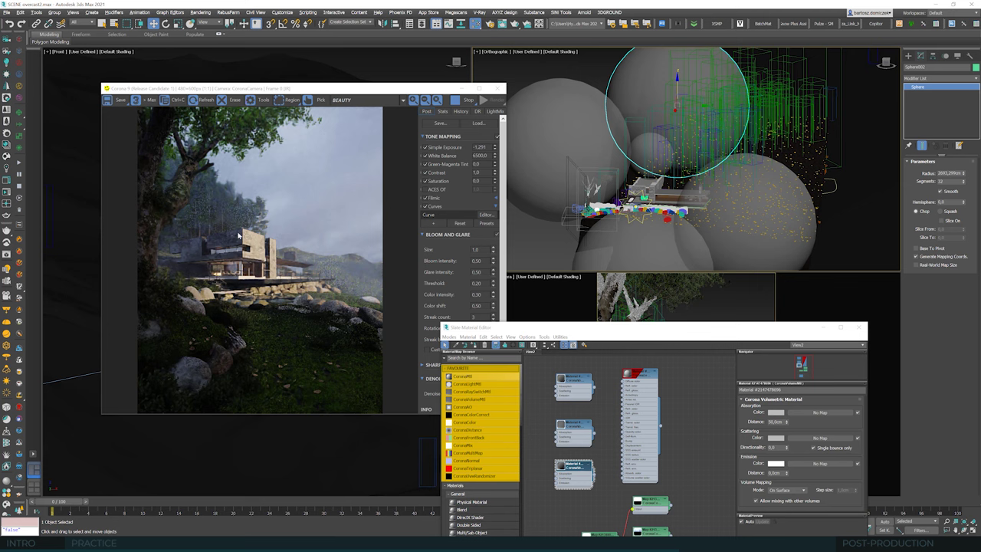
{"action": "left_click_drag", "start_coordinate": [677, 78], "coordinate": [678, 69]}
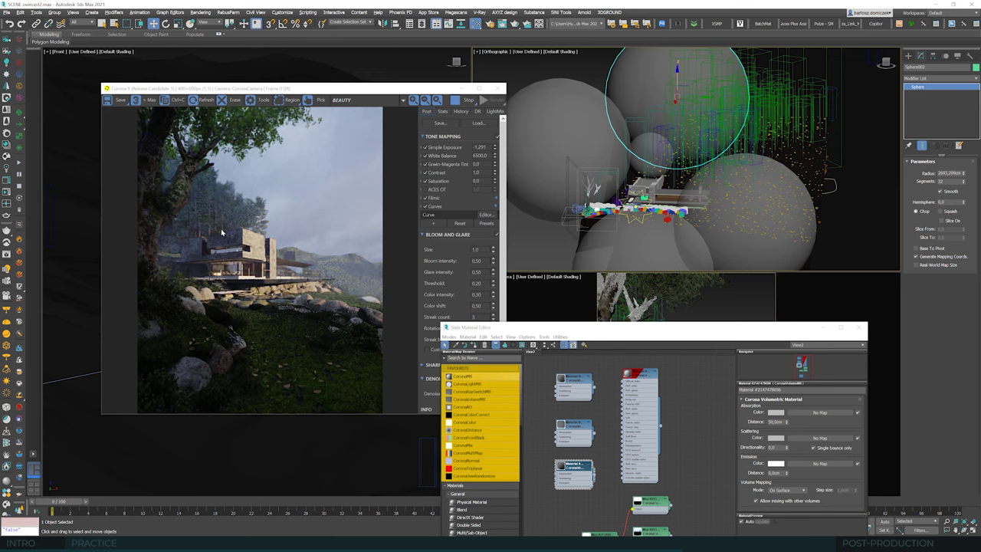
Reselect the small sphere above the house and set the open volumetric material's absorption distance to 100 cm.
{"action": "left_click", "coordinate": [642, 161]}
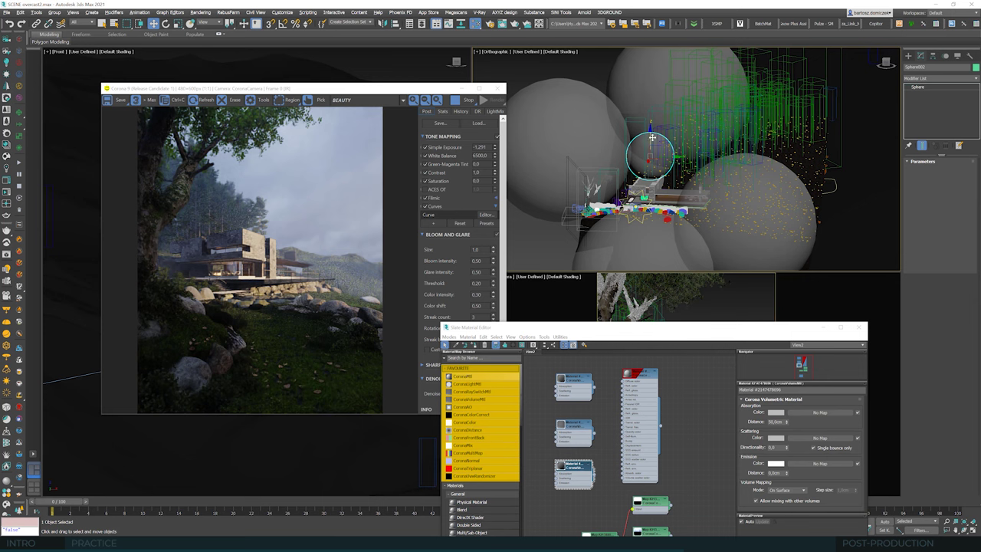
{"action": "left_click", "coordinate": [613, 157]}
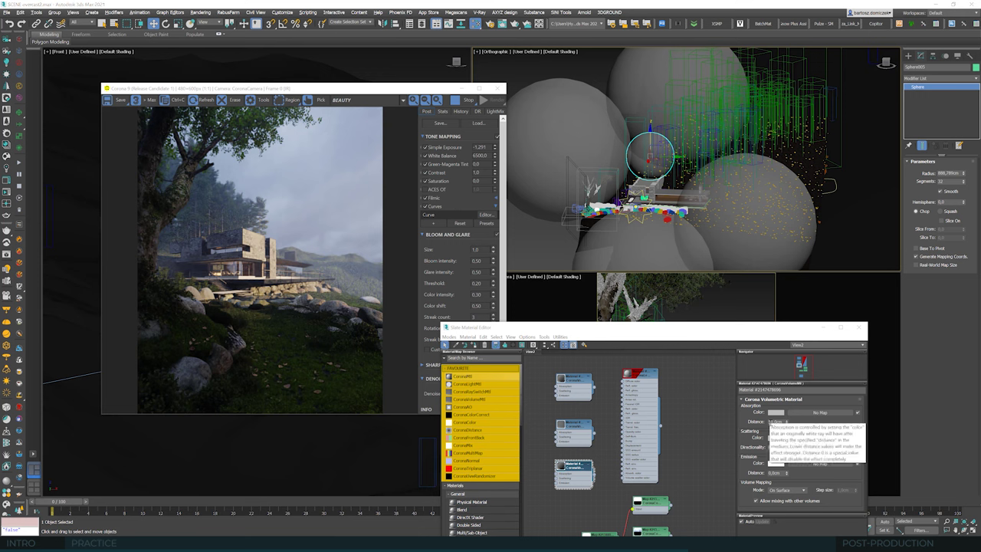
{"action": "double_click", "coordinate": [771, 423]}
{"action": "type", "text": "100"}
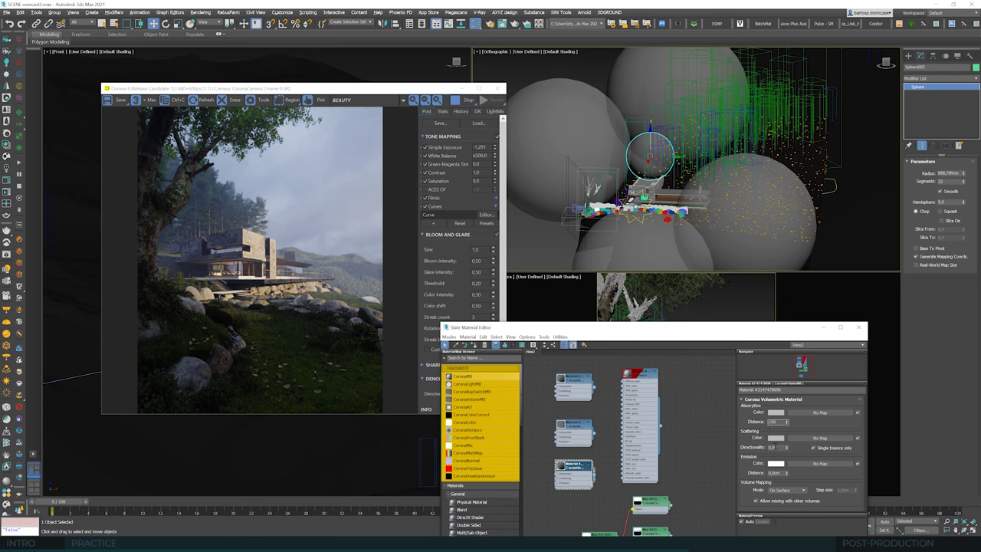
{"action": "key", "text": "Tab"}
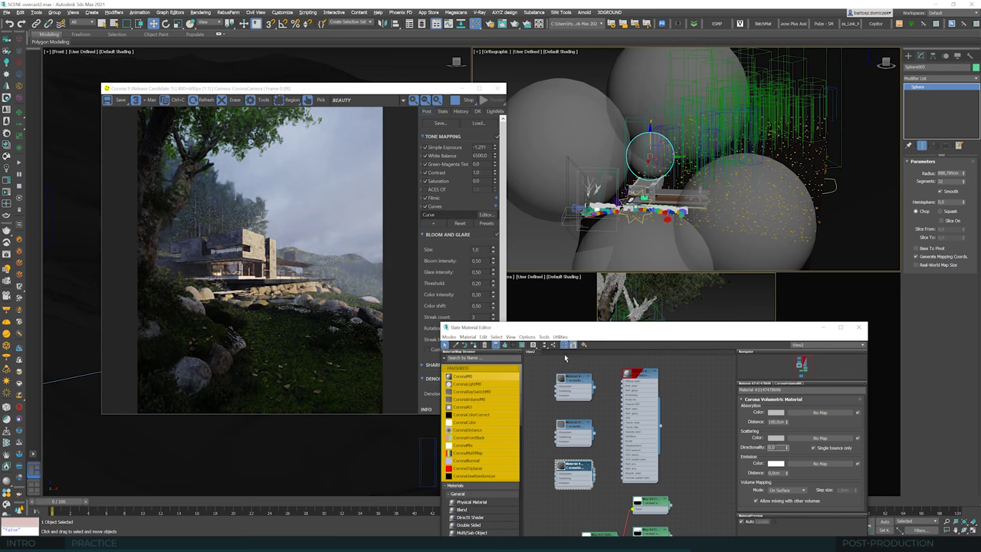
Flatten the large blocker sphere in front of the house vertically and raise it slightly.
{"action": "left_click", "coordinate": [629, 238]}
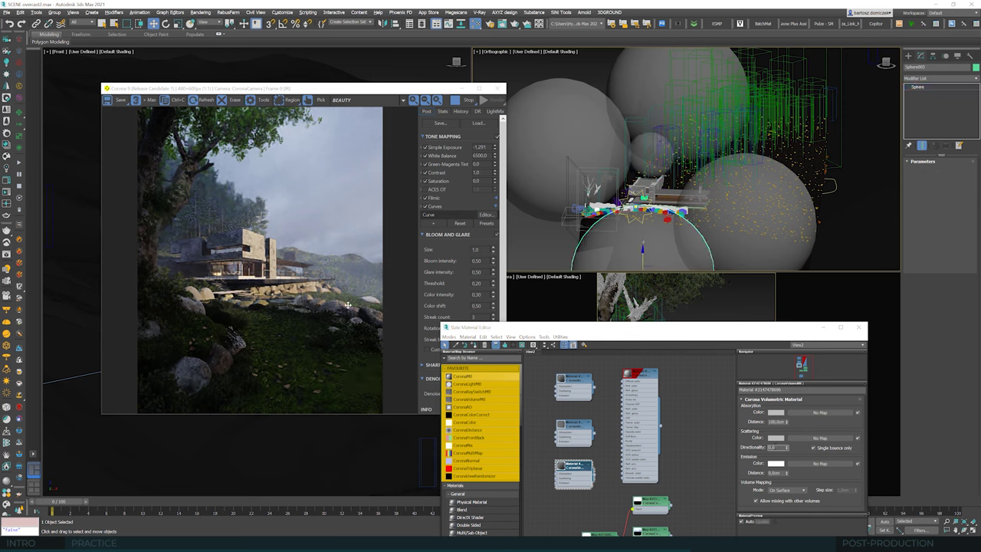
{"action": "left_click", "coordinate": [663, 229]}
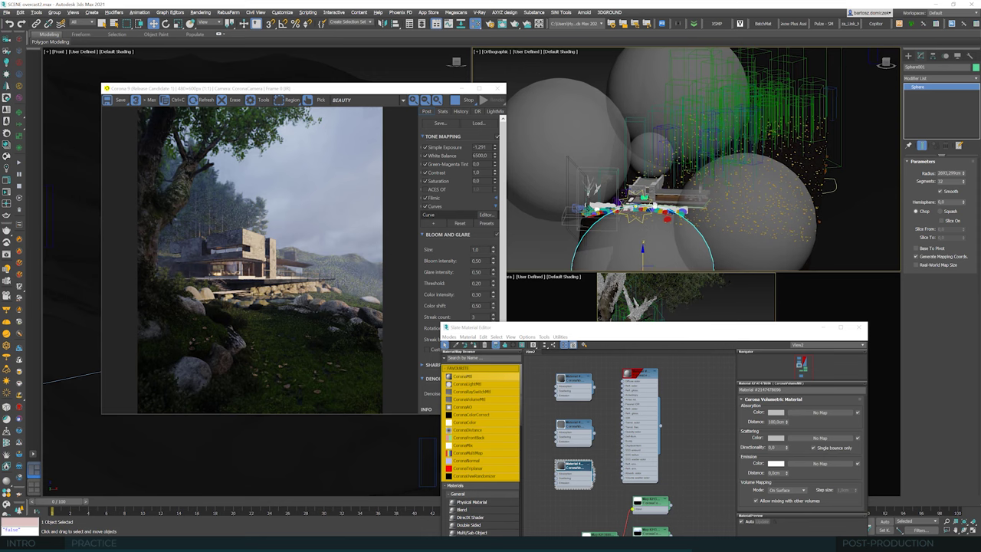
{"action": "scroll", "coordinate": [647, 230], "scroll_direction": "up", "scroll_amount": 2}
{"action": "left_click_drag", "start_coordinate": [669, 250], "coordinate": [650, 194]}
{"action": "key", "text": "r"}
{"action": "key", "text": "w"}
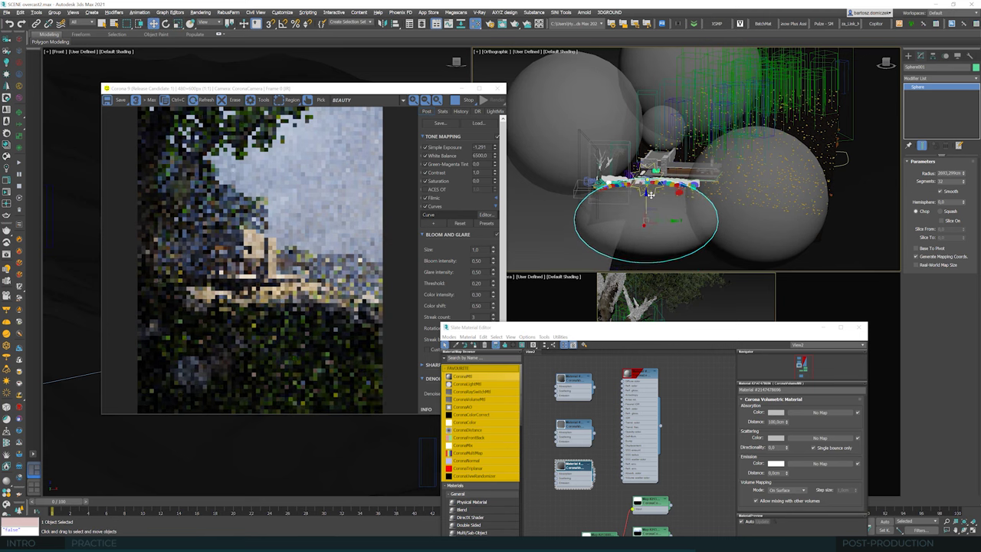
{"action": "scroll", "coordinate": [619, 214], "scroll_direction": "up", "scroll_amount": 3}
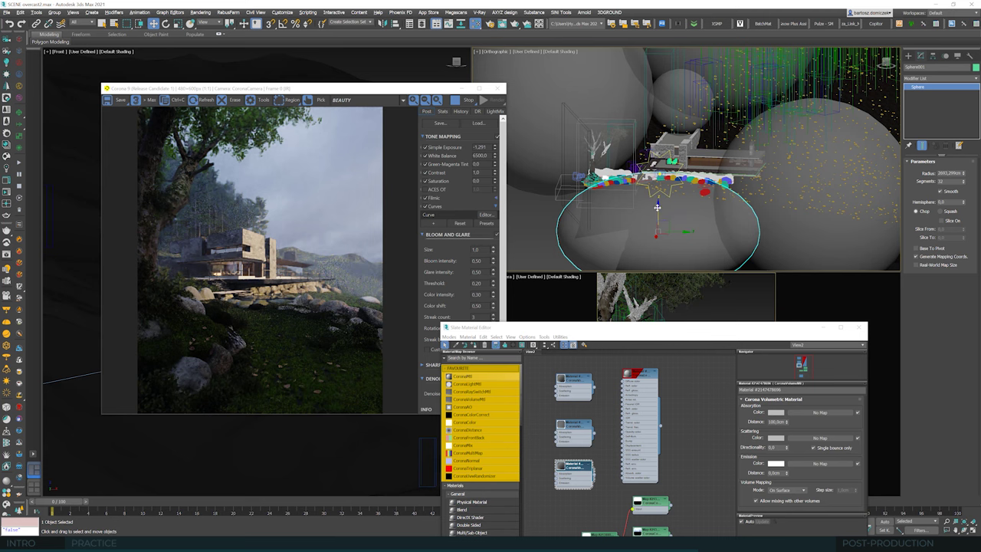
{"action": "left_click_drag", "start_coordinate": [662, 212], "coordinate": [670, 144]}
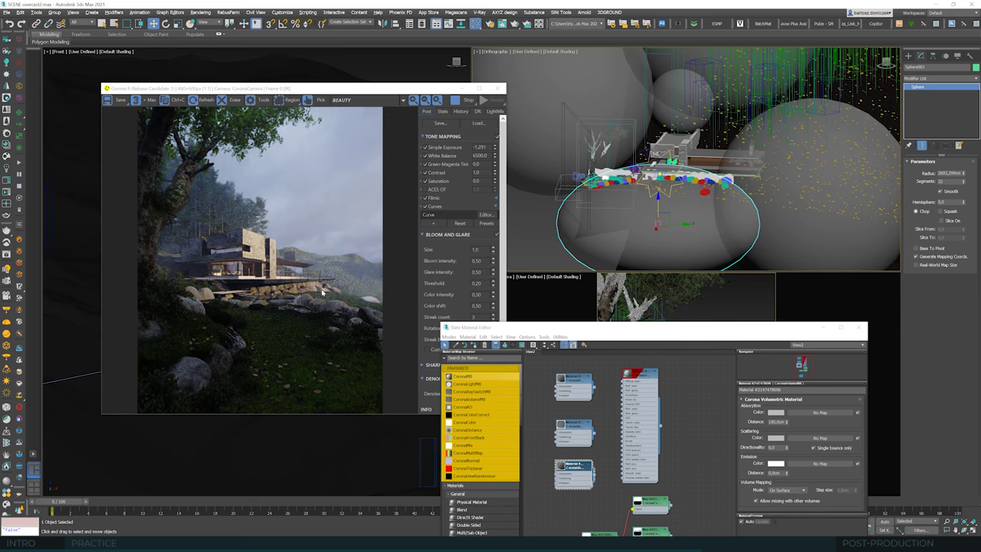
Disable the global volume material in the Corona scene environment settings to render without fog.
{"action": "left_click_drag", "start_coordinate": [564, 332], "coordinate": [617, 151]}
{"action": "left_click_drag", "start_coordinate": [361, 90], "coordinate": [326, 95]}
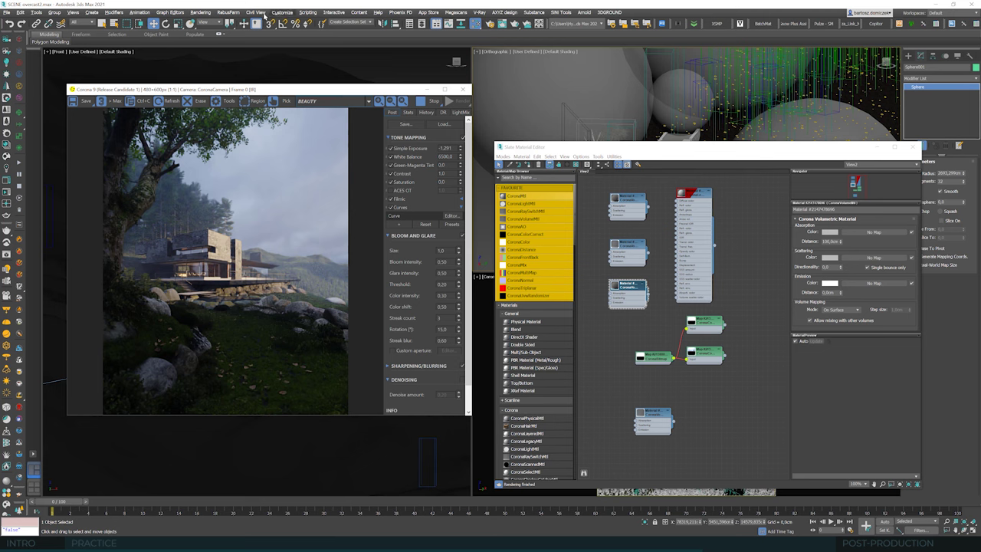
{"action": "left_click", "coordinate": [200, 12]}
{"action": "left_click", "coordinate": [218, 50]}
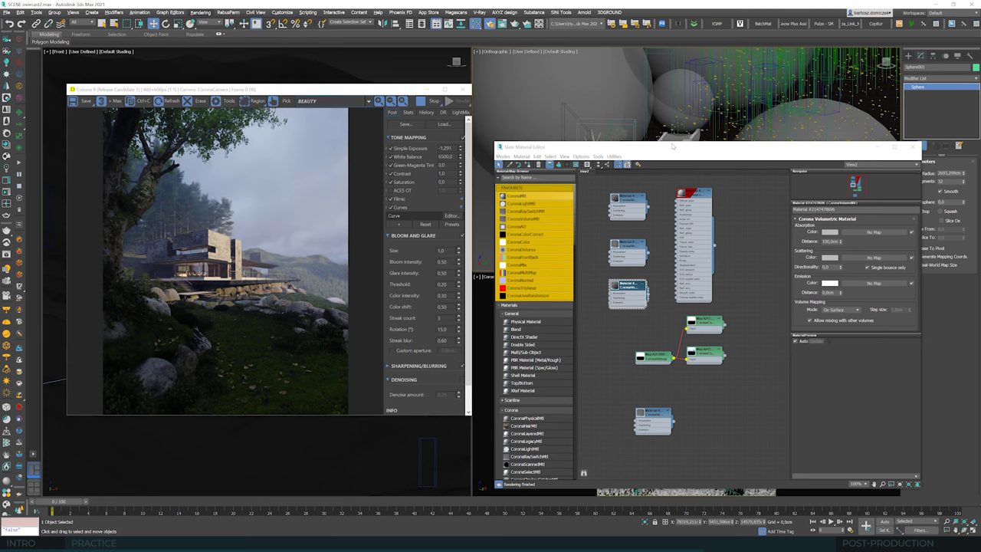
{"action": "left_click_drag", "start_coordinate": [391, 117], "coordinate": [651, 121]}
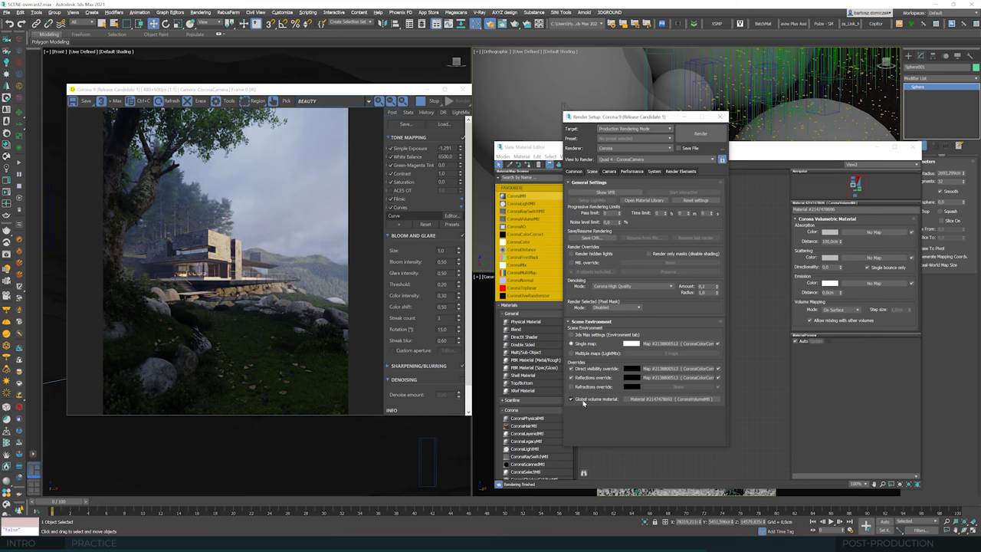
{"action": "left_click", "coordinate": [572, 400]}
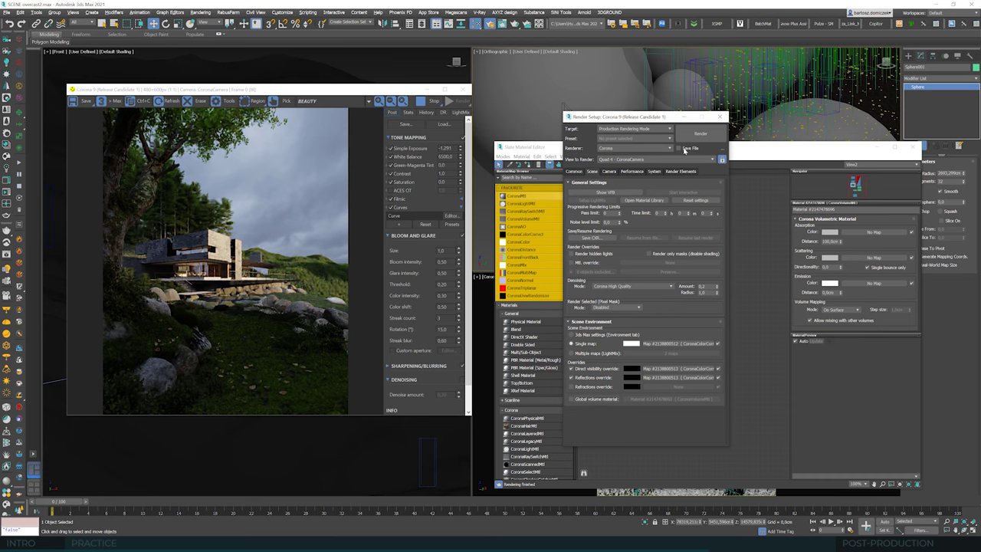
{"action": "left_click", "coordinate": [721, 116]}
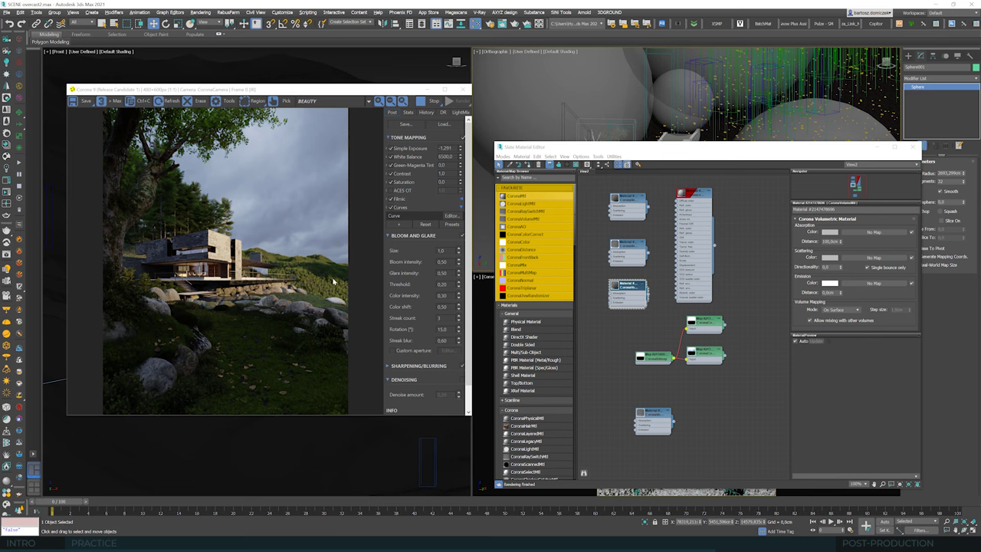
Re-enable the global volume material to compare the foggy render, and disable it again.
{"action": "left_click", "coordinate": [200, 13]}
{"action": "left_click", "coordinate": [221, 49]}
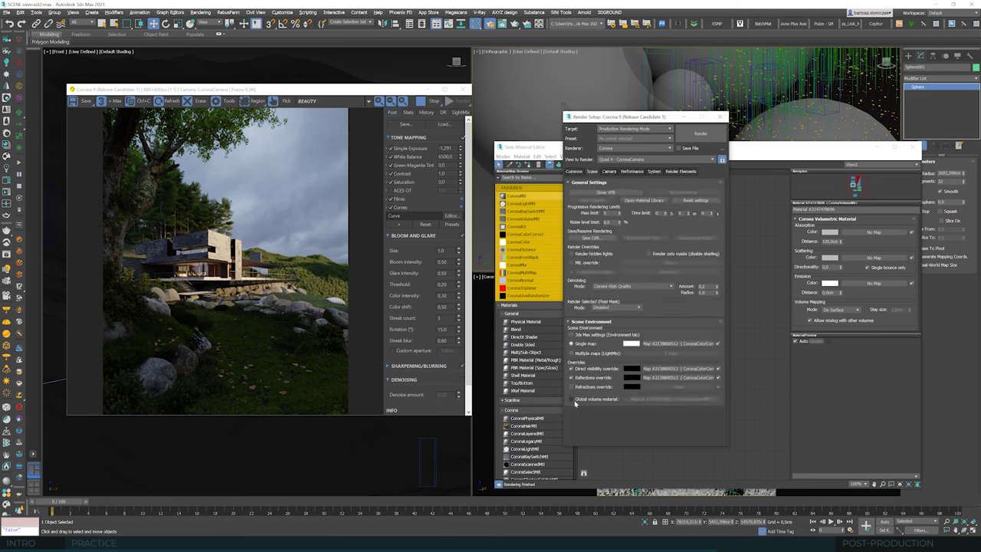
{"action": "left_click", "coordinate": [571, 400]}
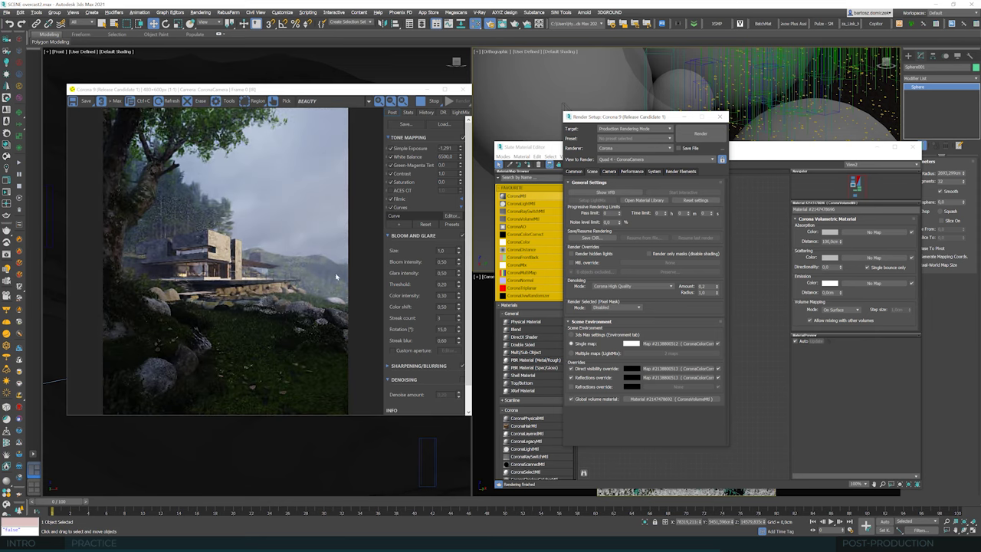
{"action": "left_click", "coordinate": [585, 399]}
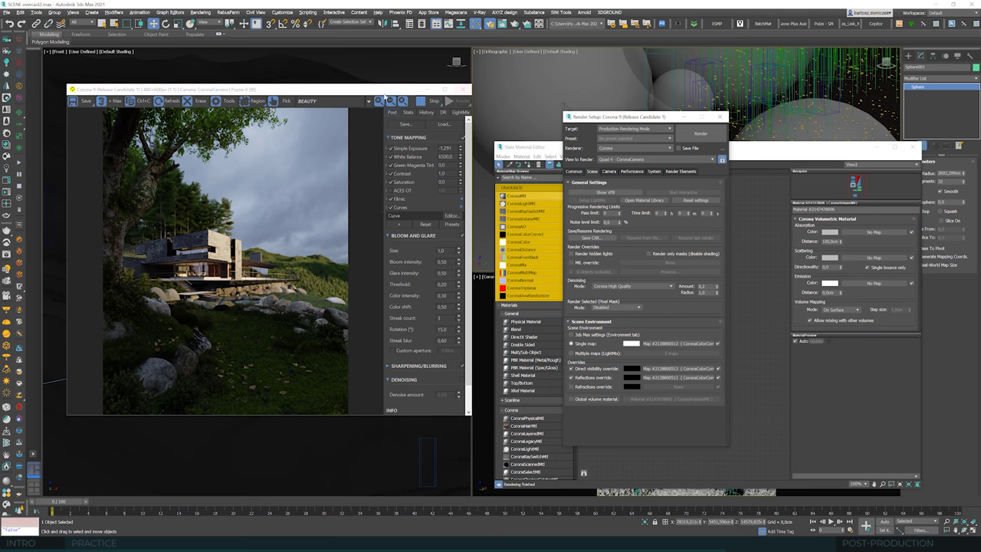
{"action": "left_click_drag", "start_coordinate": [365, 95], "coordinate": [390, 159]}
{"action": "left_click", "coordinate": [723, 116]}
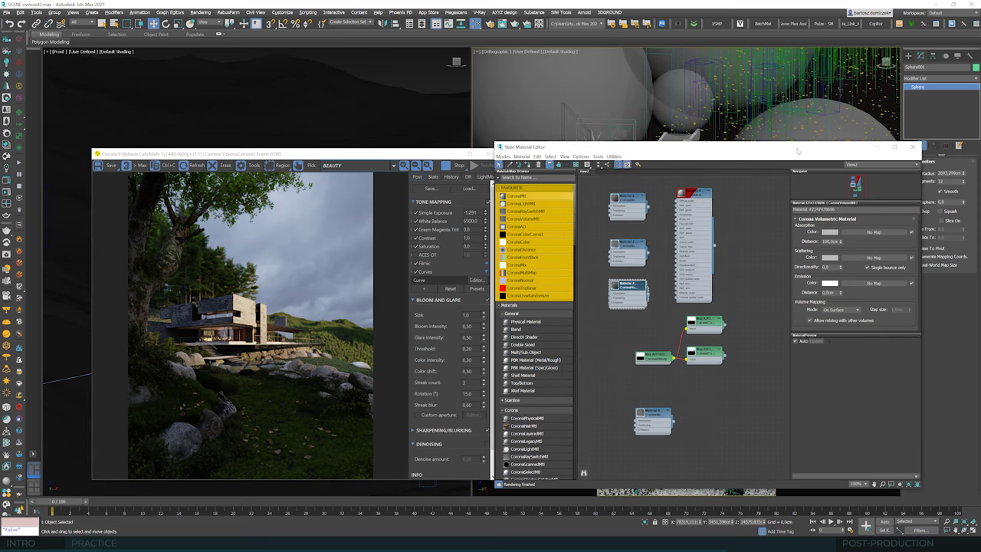
Clone the blocker sphere nearest the camera and move the copy along the hillside, away from the house.
{"action": "left_click_drag", "start_coordinate": [797, 150], "coordinate": [775, 383]}
{"action": "scroll", "coordinate": [539, 122], "scroll_direction": "down", "scroll_amount": 1}
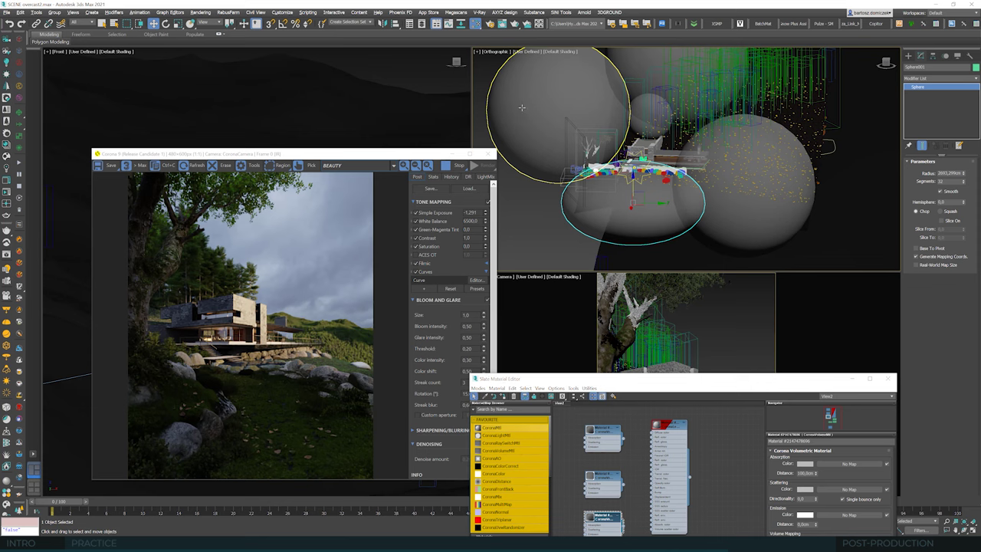
{"action": "left_click", "coordinate": [523, 109]}
{"action": "scroll", "coordinate": [531, 117], "scroll_direction": "down", "scroll_amount": 5}
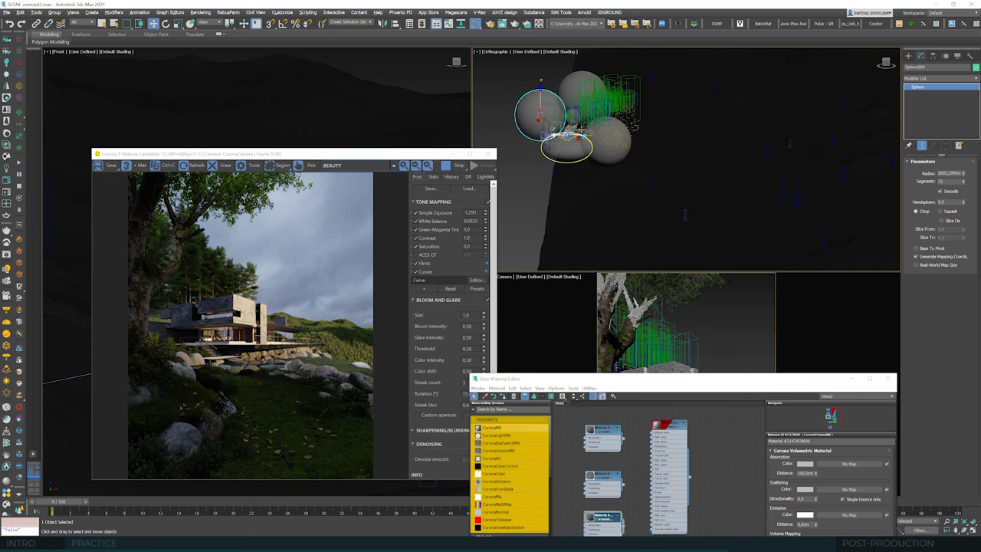
{"action": "scroll", "coordinate": [560, 136], "scroll_direction": "up", "scroll_amount": 3}
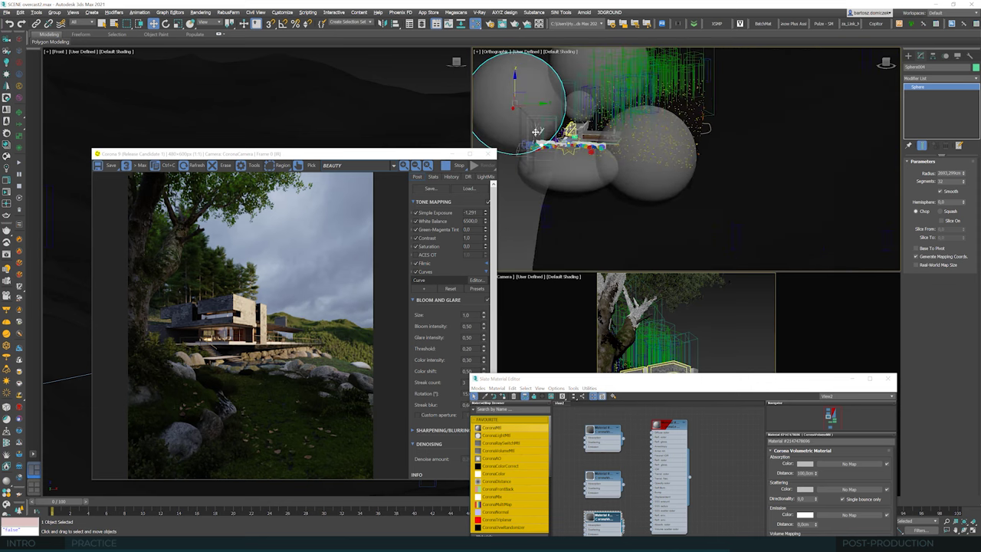
{"action": "scroll", "coordinate": [529, 127], "scroll_direction": "down", "scroll_amount": 2}
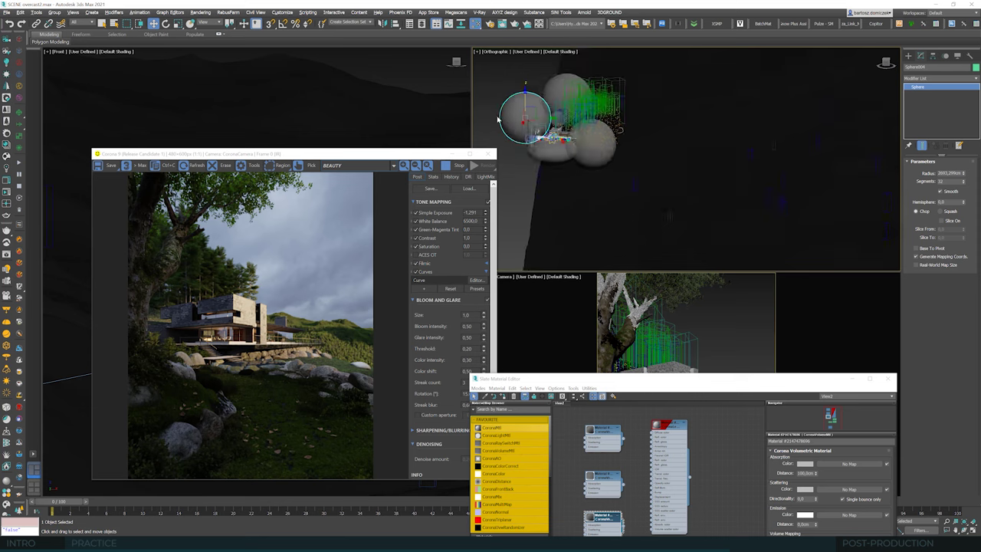
{"action": "scroll", "coordinate": [499, 118], "scroll_direction": "down", "scroll_amount": 4}
{"action": "scroll", "coordinate": [502, 119], "scroll_direction": "down", "scroll_amount": 5}
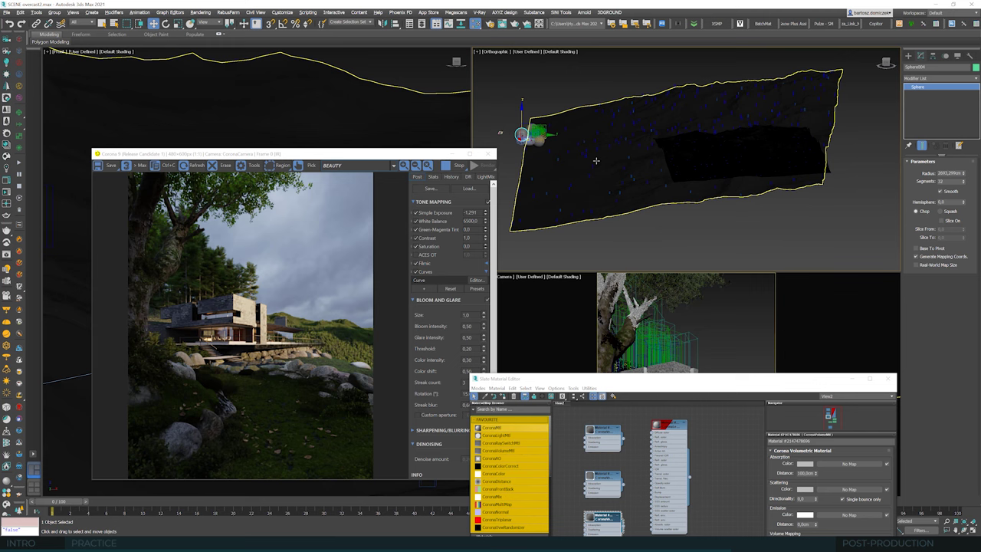
{"action": "key", "text": "ctrl+v"}
{"action": "key", "text": "Return"}
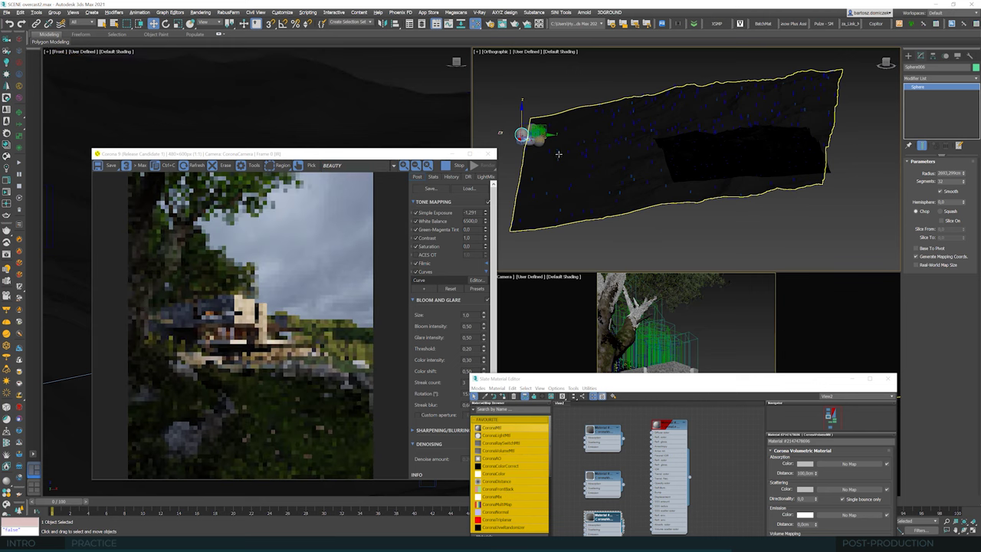
{"action": "left_click_drag", "start_coordinate": [544, 134], "coordinate": [635, 135]}
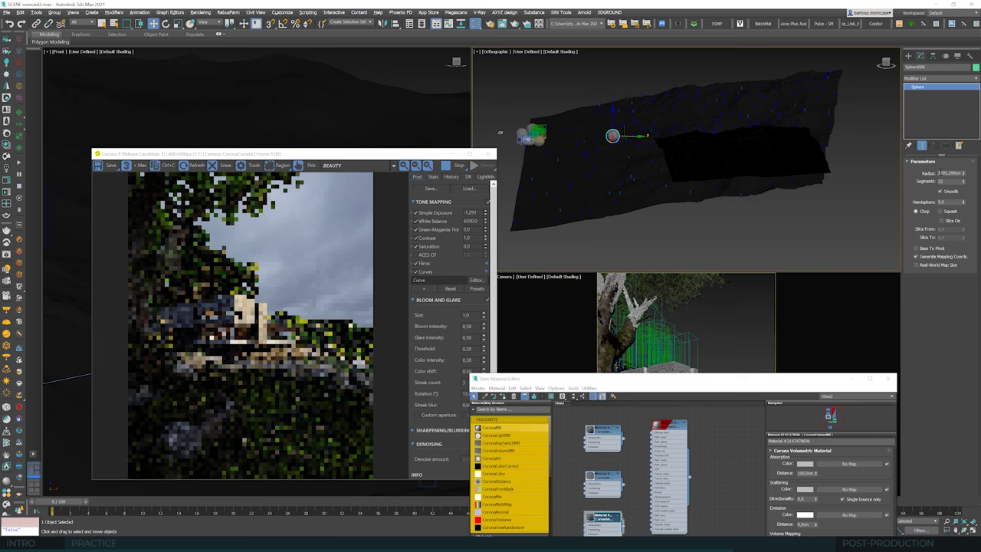
Enlarge the cloned sphere to a radius of about 20693 cm and raise it well above the terrain.
{"action": "left_click", "coordinate": [941, 173]}
{"action": "type", "text": "0000"}
{"action": "key", "text": "Tab"}
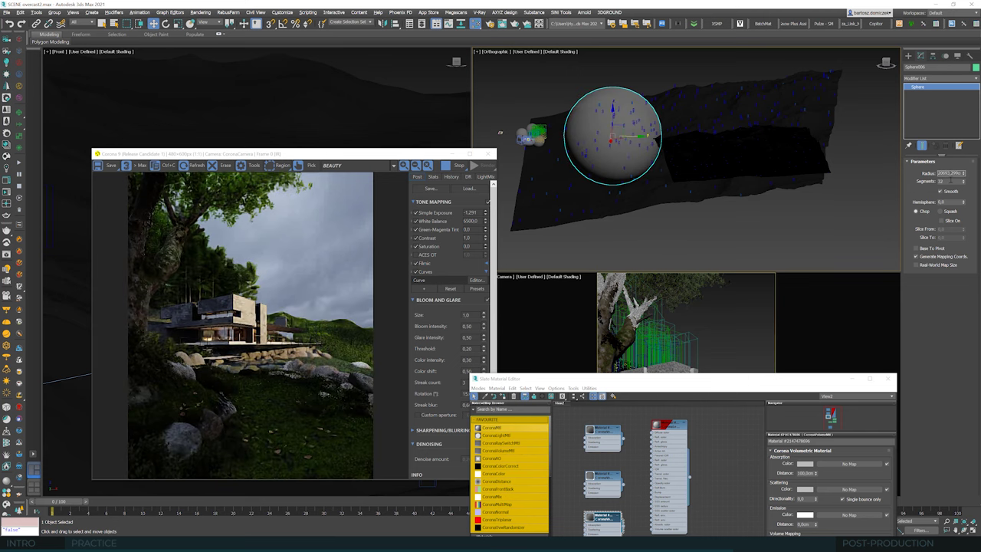
{"action": "left_click_drag", "start_coordinate": [307, 153], "coordinate": [740, 145]}
{"action": "scroll", "coordinate": [226, 285], "scroll_direction": "down", "scroll_amount": 8}
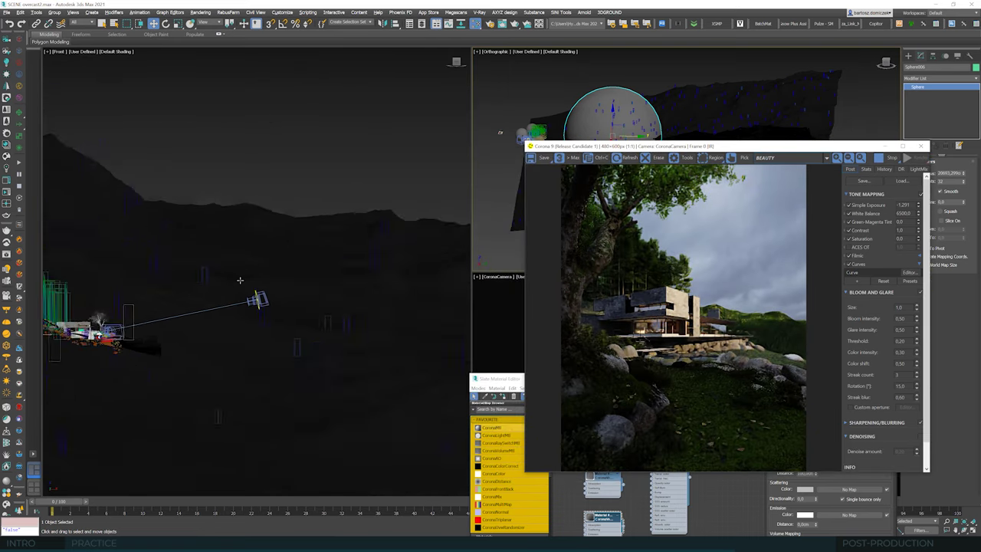
{"action": "scroll", "coordinate": [240, 283], "scroll_direction": "down", "scroll_amount": 10}
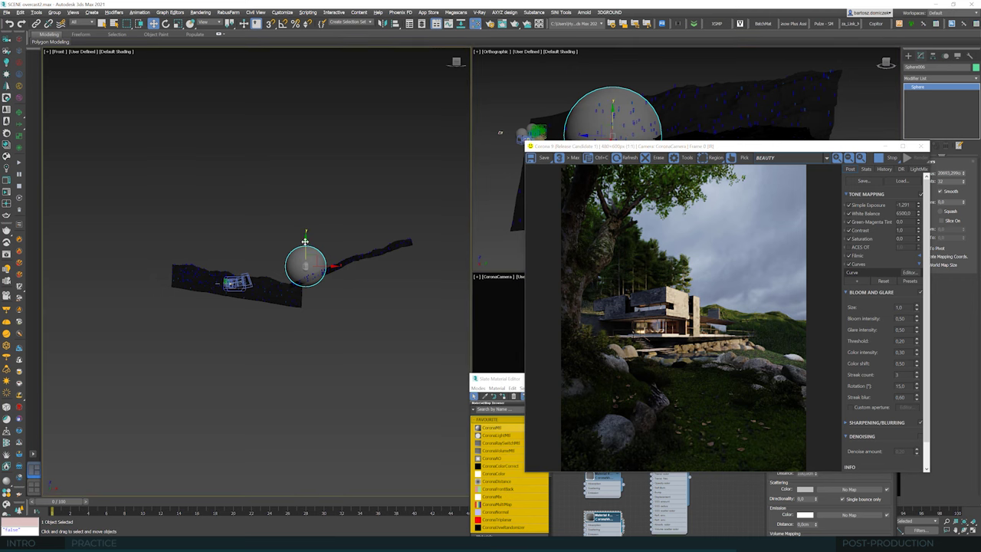
{"action": "left_click_drag", "start_coordinate": [305, 239], "coordinate": [312, 197]}
{"action": "left_click_drag", "start_coordinate": [733, 154], "coordinate": [368, 158]}
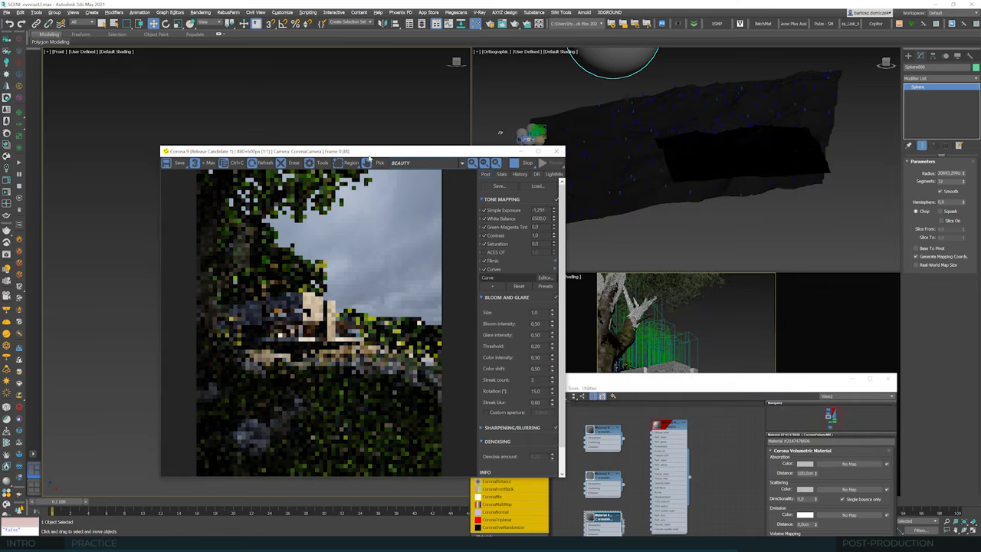
Stop the interactive render and isolate the terrain, giant sphere, house and trees, leaving out the foreground and small blocker spheres.
{"action": "left_click", "coordinate": [559, 153]}
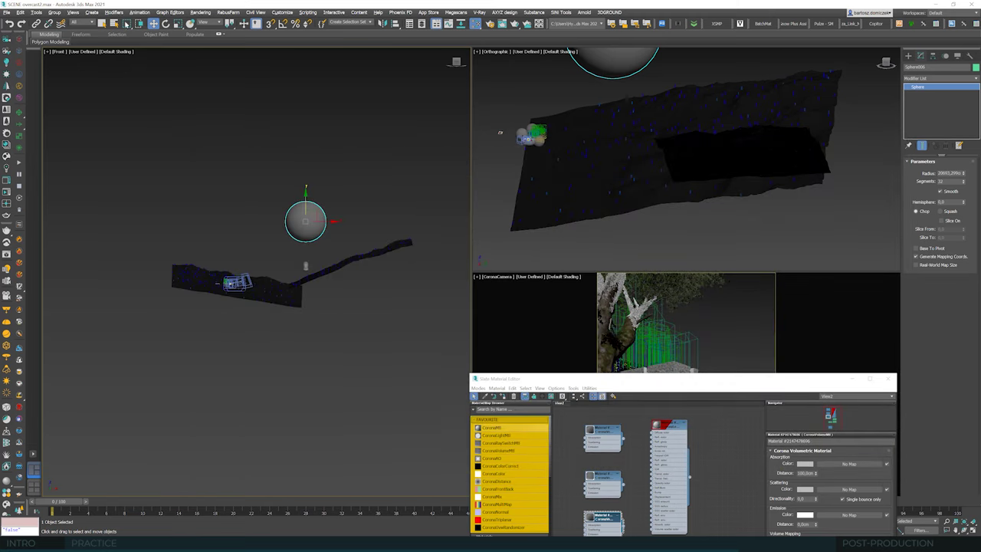
{"action": "key", "text": "q"}
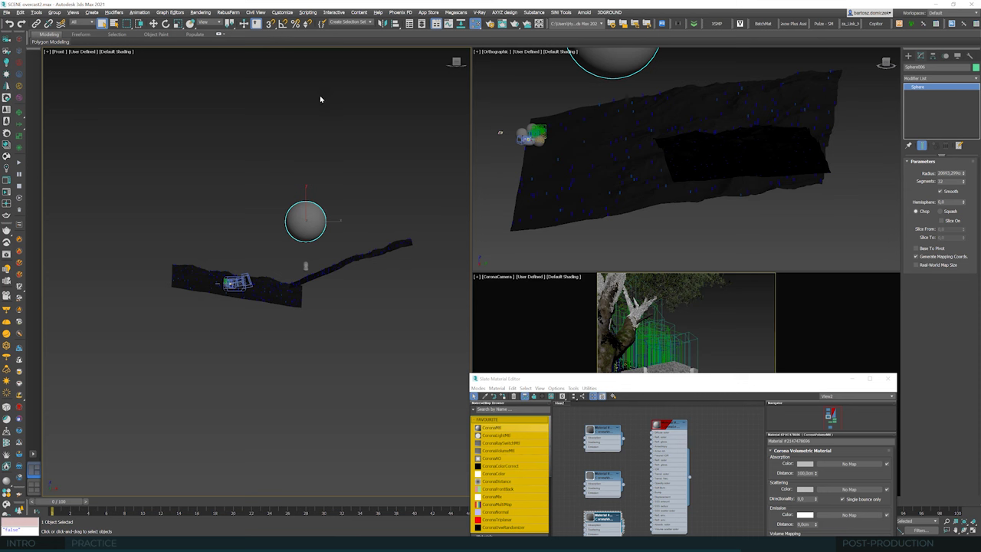
{"action": "key", "text": "ctrl+a"}
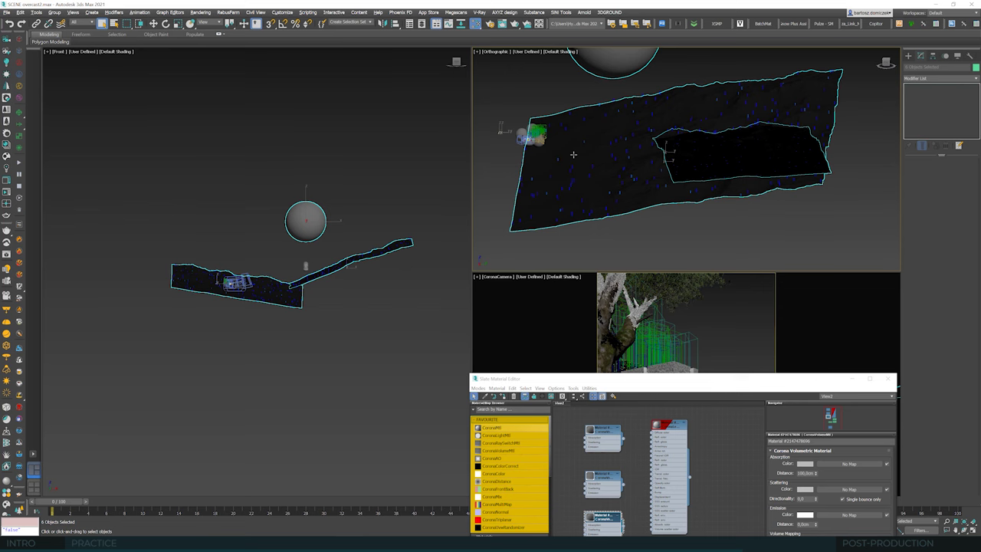
{"action": "scroll", "coordinate": [547, 143], "scroll_direction": "up", "scroll_amount": 5}
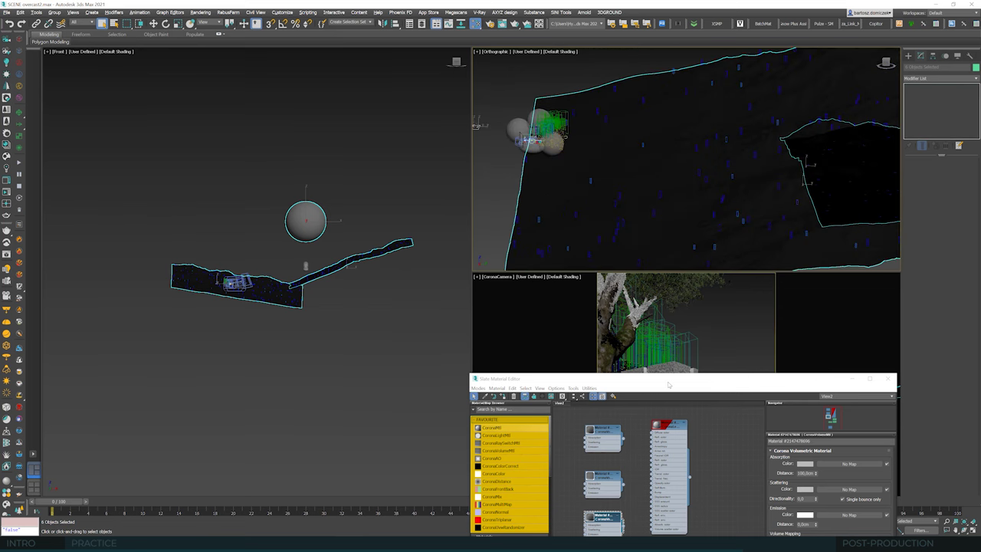
{"action": "left_click_drag", "start_coordinate": [668, 385], "coordinate": [235, 299]}
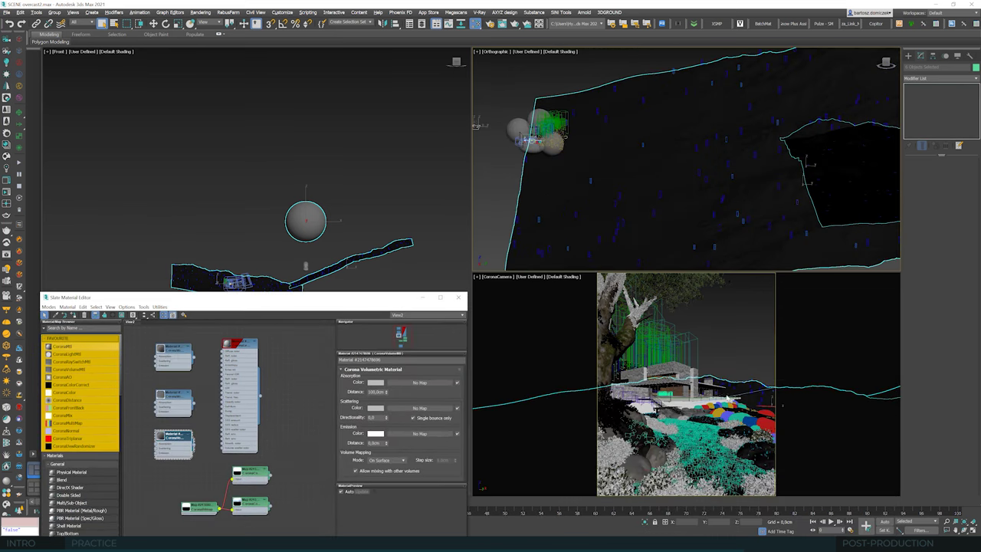
{"action": "left_click", "coordinate": [750, 419], "text": "ctrl"}
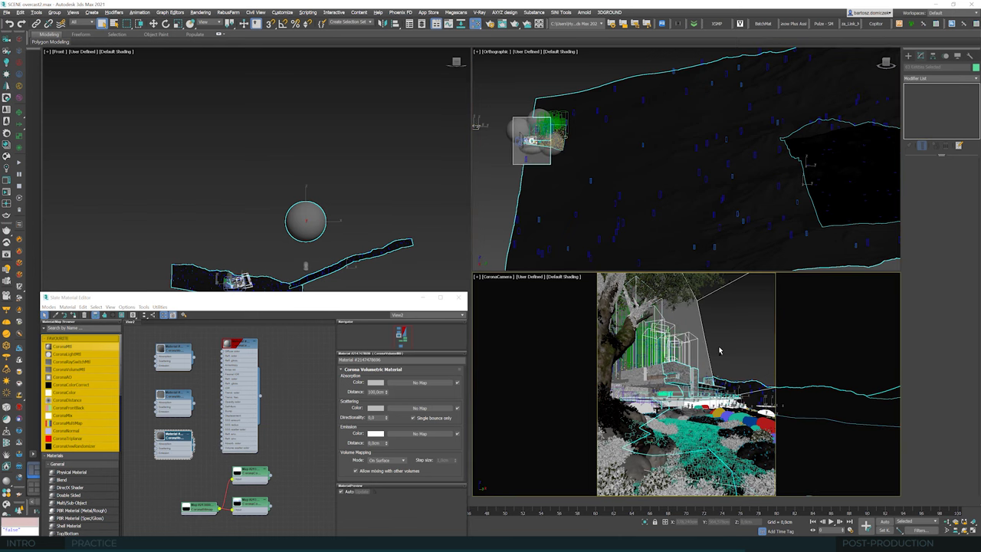
{"action": "left_click", "coordinate": [666, 380]}
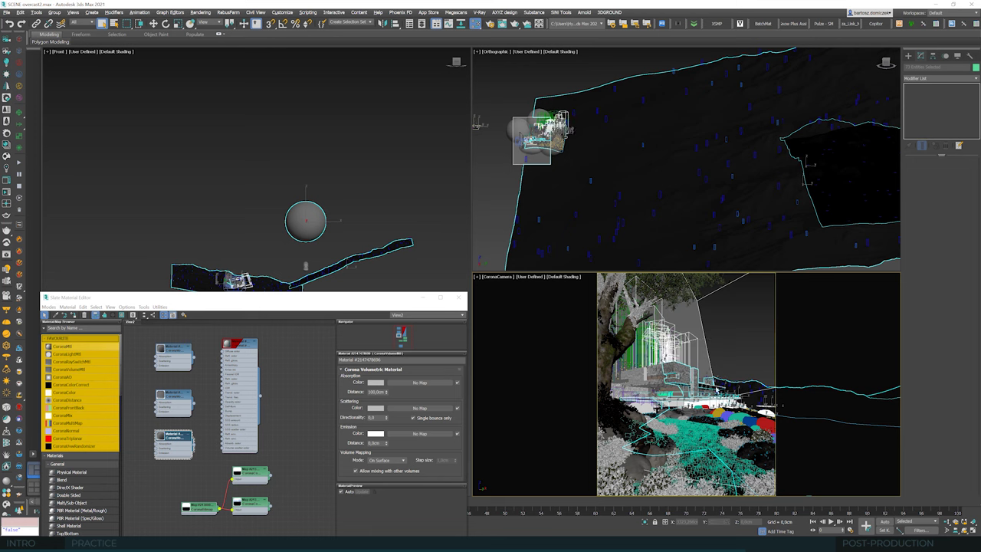
{"action": "right_click", "coordinate": [722, 402]}
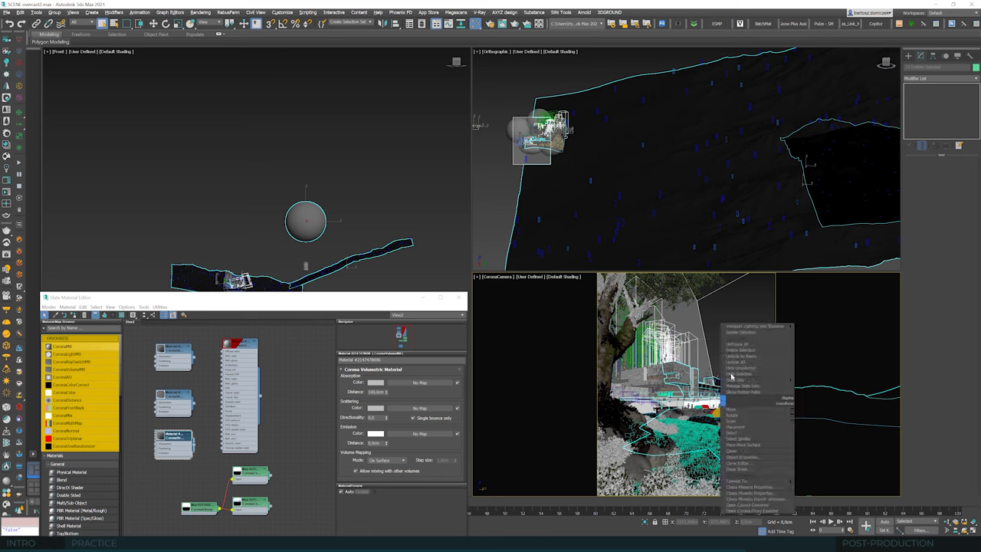
{"action": "left_click", "coordinate": [736, 332]}
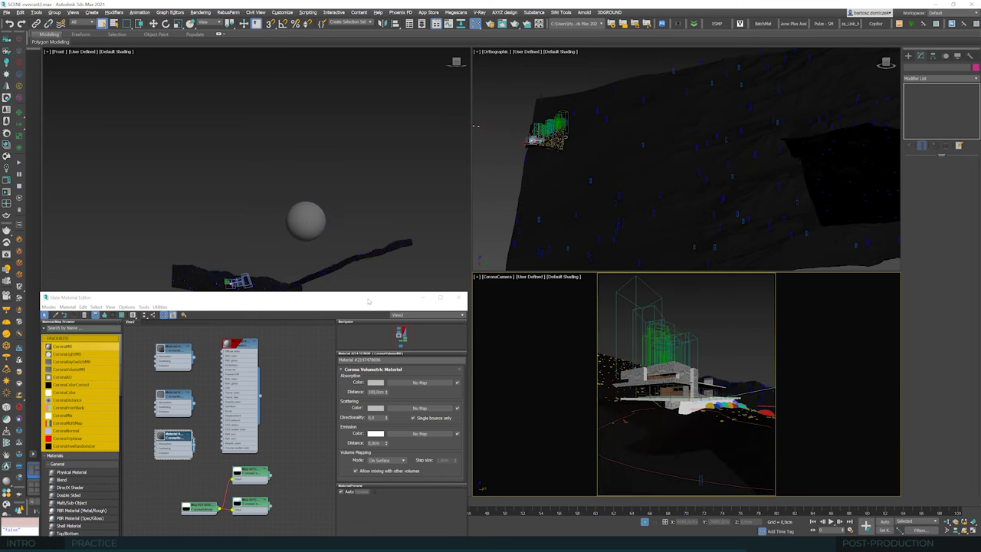
Restart Corona interactive rendering with the isolated objects and arrange the render window for viewing.
{"action": "left_click_drag", "start_coordinate": [368, 302], "coordinate": [518, 94]}
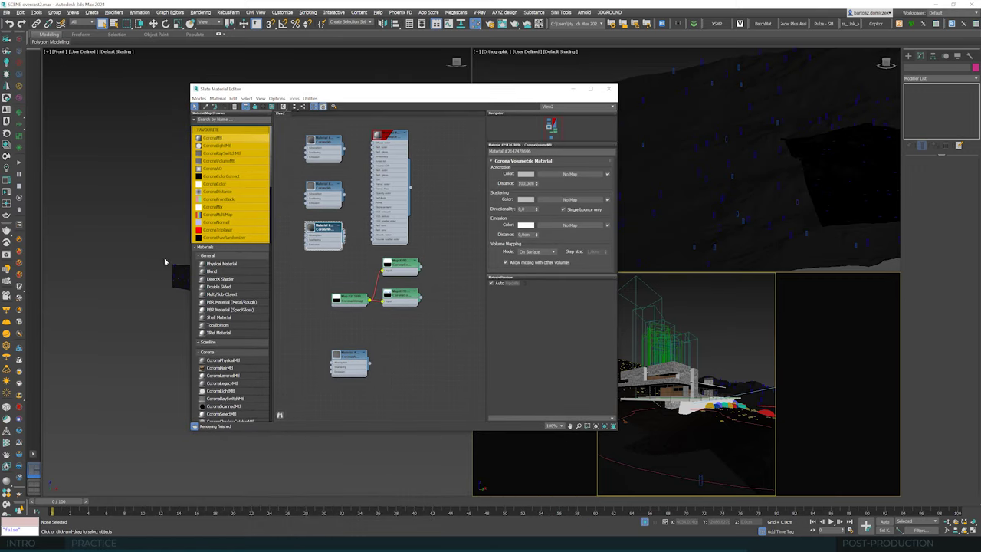
{"action": "left_click", "coordinate": [9, 195]}
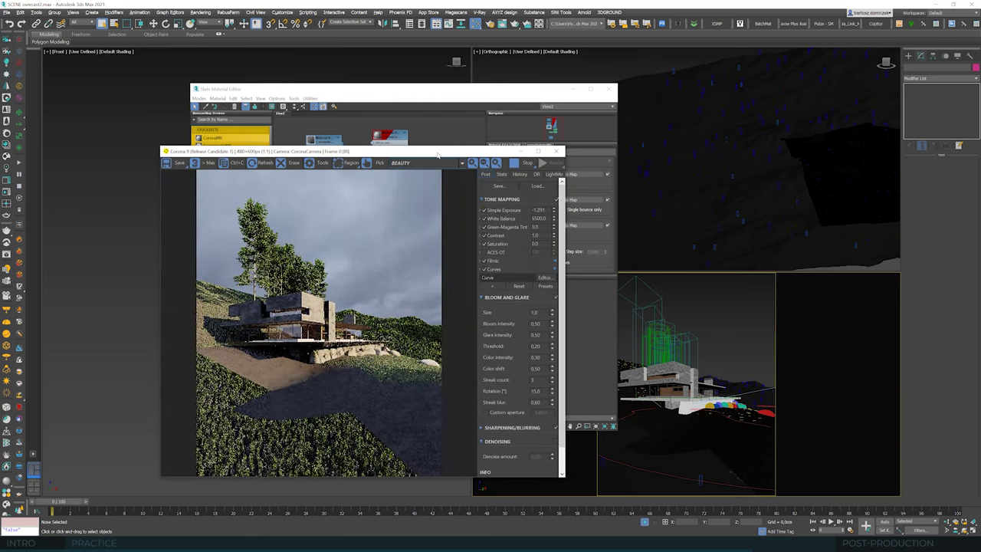
{"action": "left_click_drag", "start_coordinate": [438, 156], "coordinate": [749, 154]}
{"action": "left_click_drag", "start_coordinate": [414, 92], "coordinate": [264, 348]}
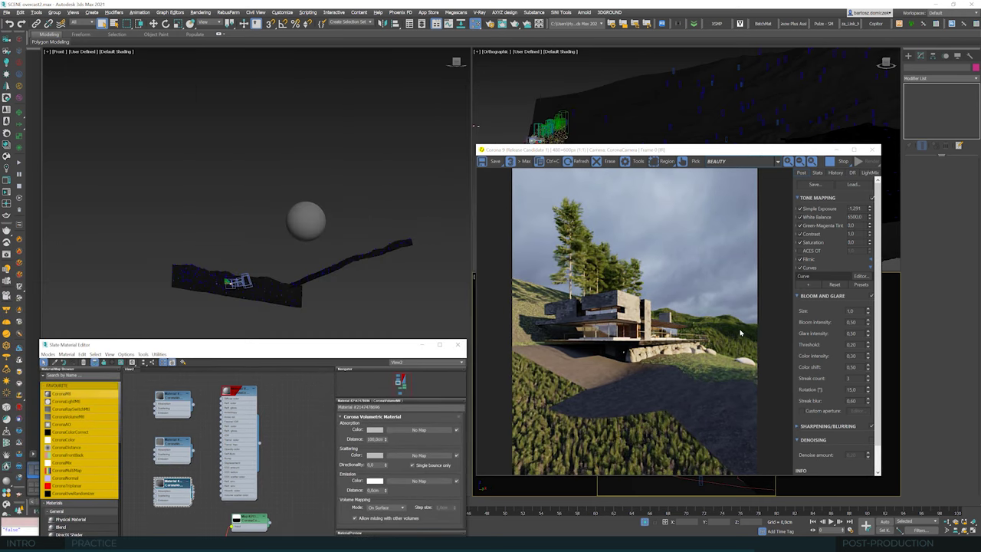
{"action": "left_click_drag", "start_coordinate": [682, 147], "coordinate": [354, 125]}
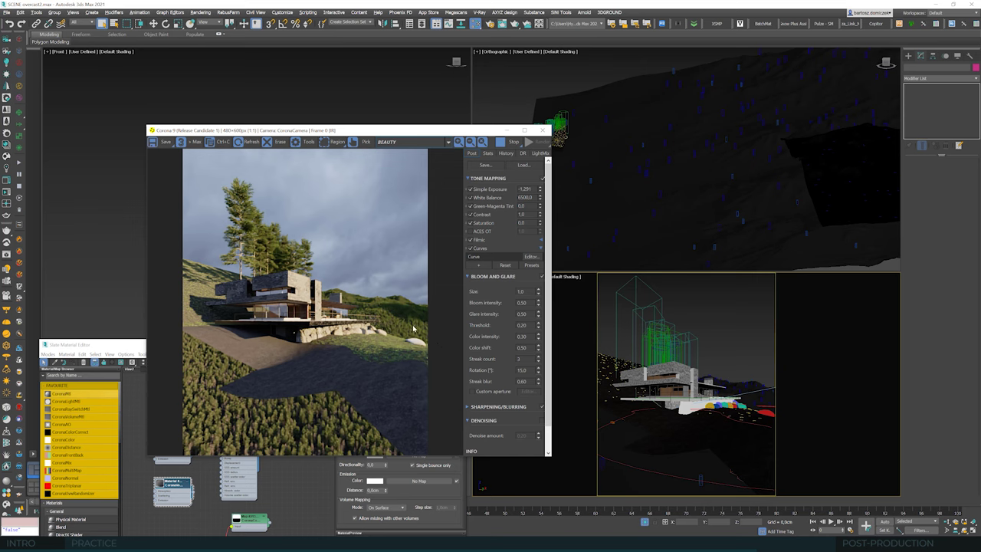
Lower the giant sphere onto the hillside and shift it slightly toward the house.
{"action": "scroll", "coordinate": [635, 198], "scroll_direction": "down", "scroll_amount": 3}
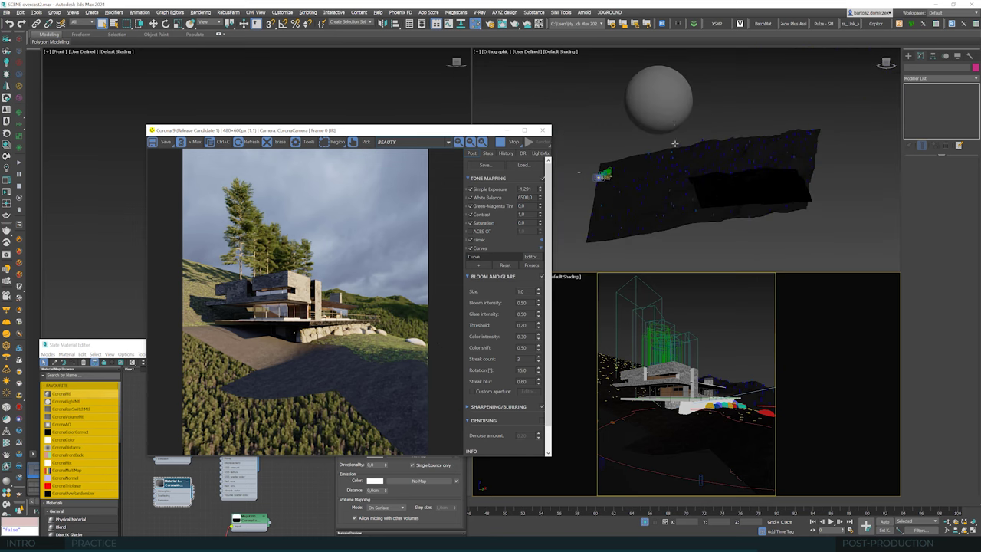
{"action": "left_click", "coordinate": [659, 101]}
{"action": "key", "text": "w"}
{"action": "left_click_drag", "start_coordinate": [665, 102], "coordinate": [667, 178]}
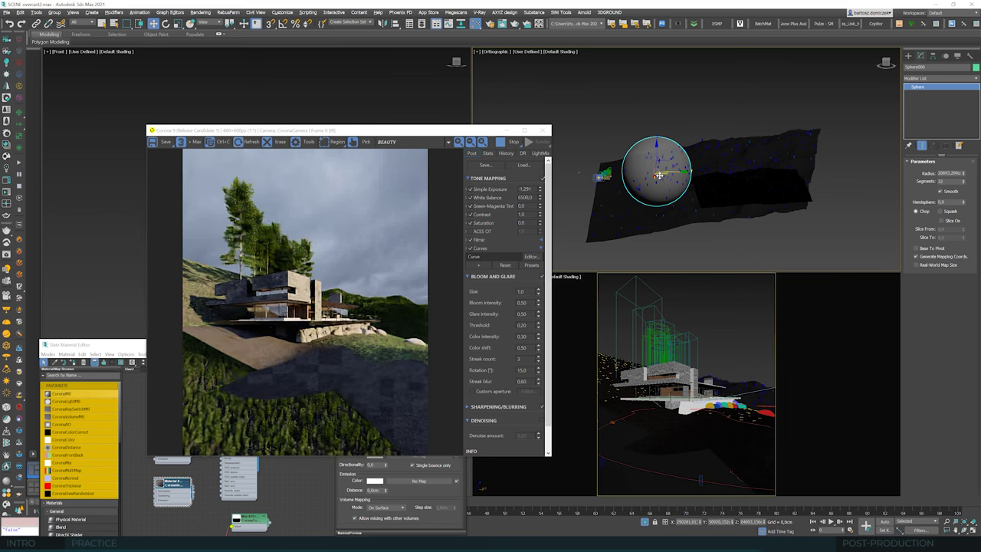
{"action": "left_click_drag", "start_coordinate": [404, 132], "coordinate": [394, 70]}
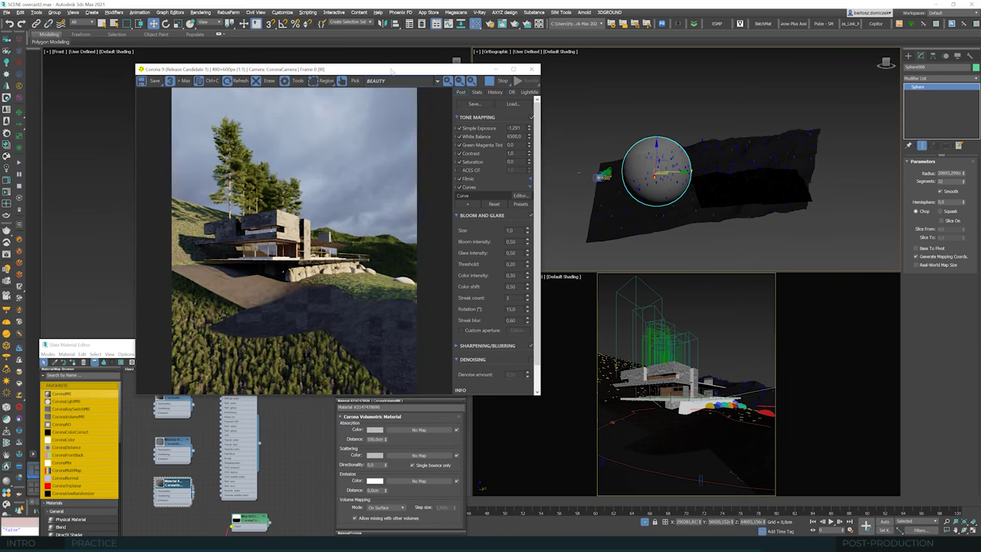
{"action": "left_click_drag", "start_coordinate": [664, 174], "coordinate": [660, 176]}
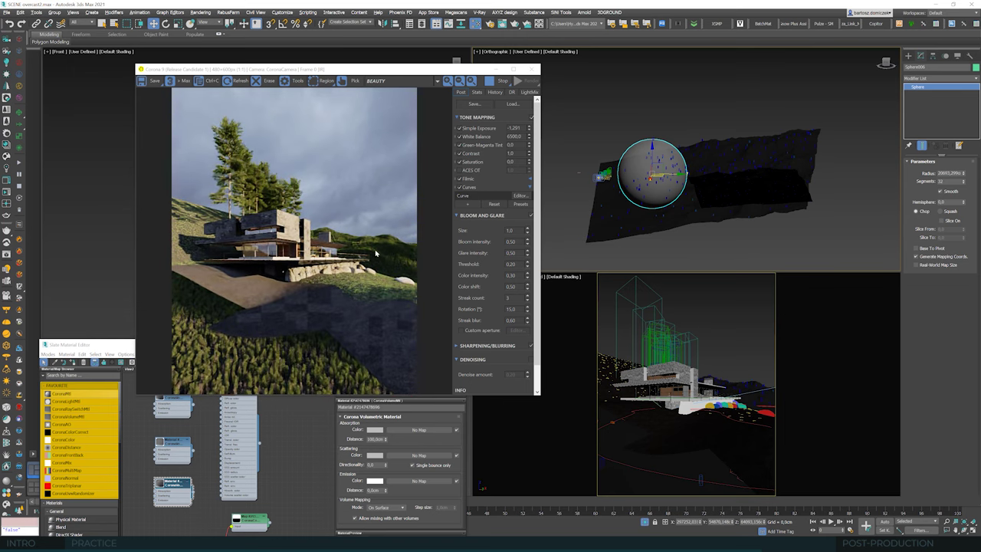
Open the middle volumetric material's parameters and clone the giant sphere in place as a copy.
{"action": "left_click_drag", "start_coordinate": [102, 342], "coordinate": [187, 120]}
{"action": "double_click", "coordinate": [259, 222]}
{"action": "left_click", "coordinate": [635, 140]}
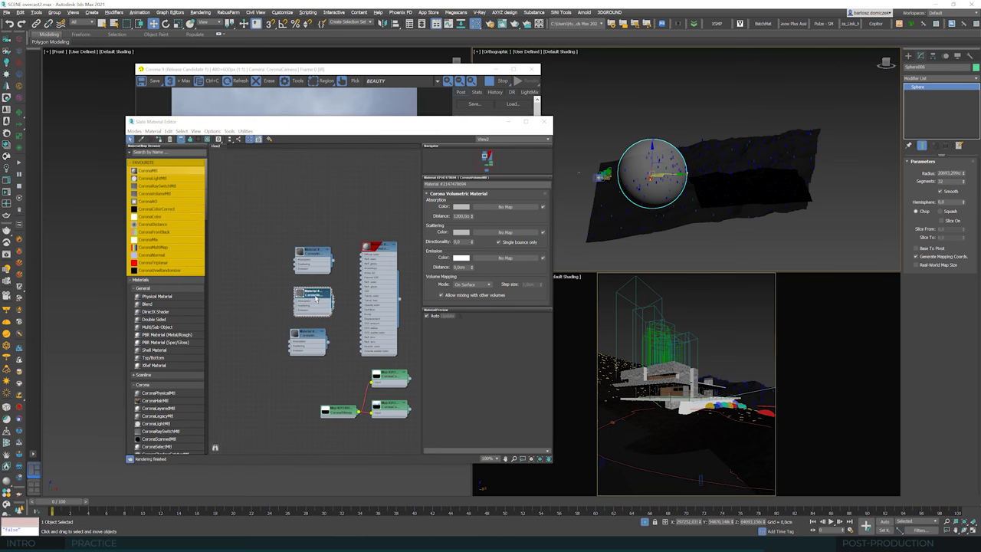
{"action": "left_click", "coordinate": [316, 298]}
{"action": "key", "text": "ctrl+v"}
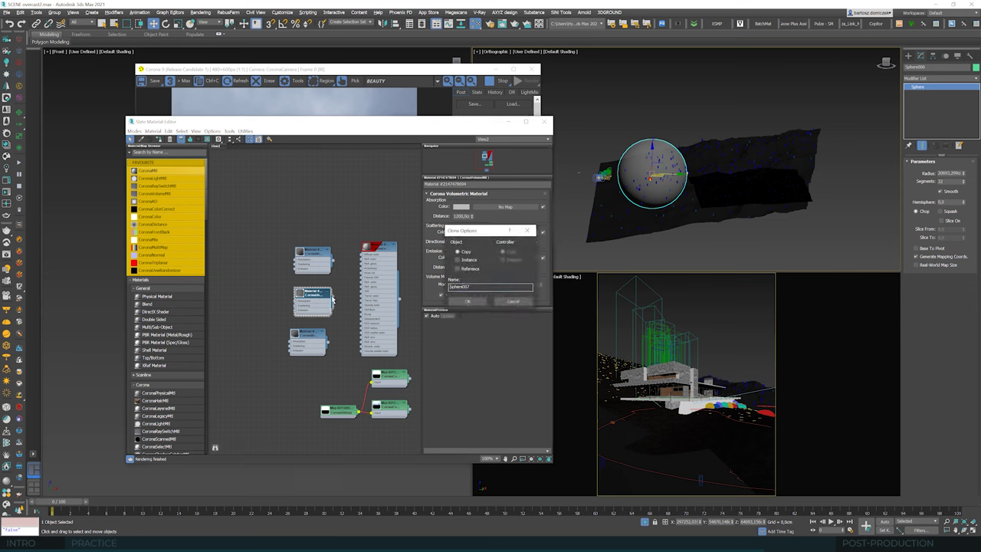
{"action": "left_click", "coordinate": [468, 300]}
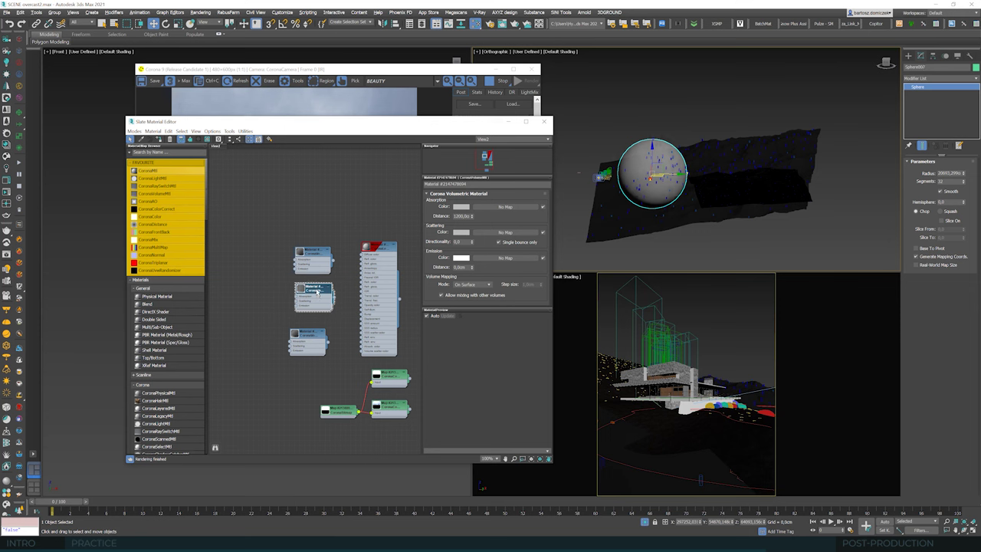
Duplicate the middle volumetric material node above the others, edit the copy's absorption distance, and bring the render window forward.
{"action": "left_click_drag", "start_coordinate": [316, 292], "coordinate": [314, 224], "text": "shift"}
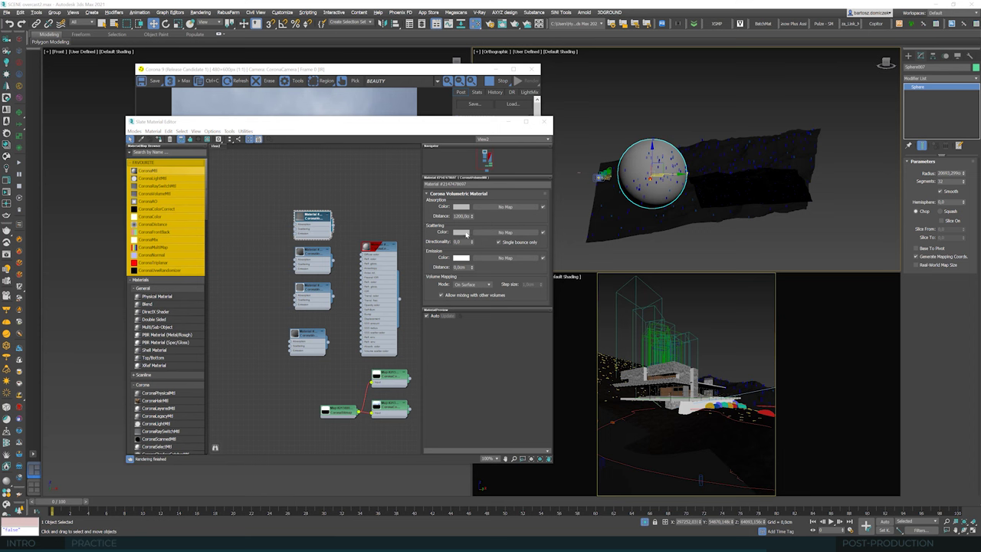
{"action": "left_click", "coordinate": [462, 216]}
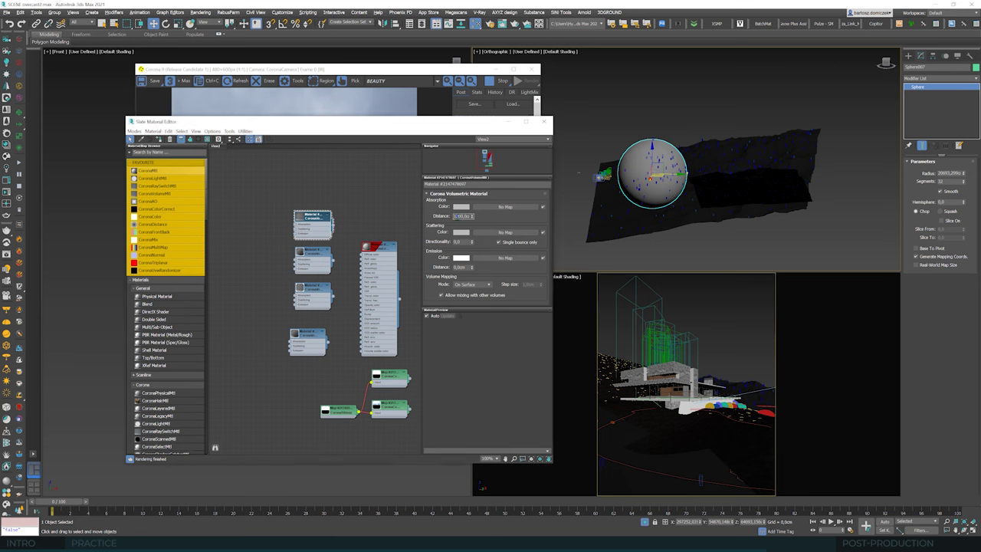
{"action": "left_click", "coordinate": [460, 242]}
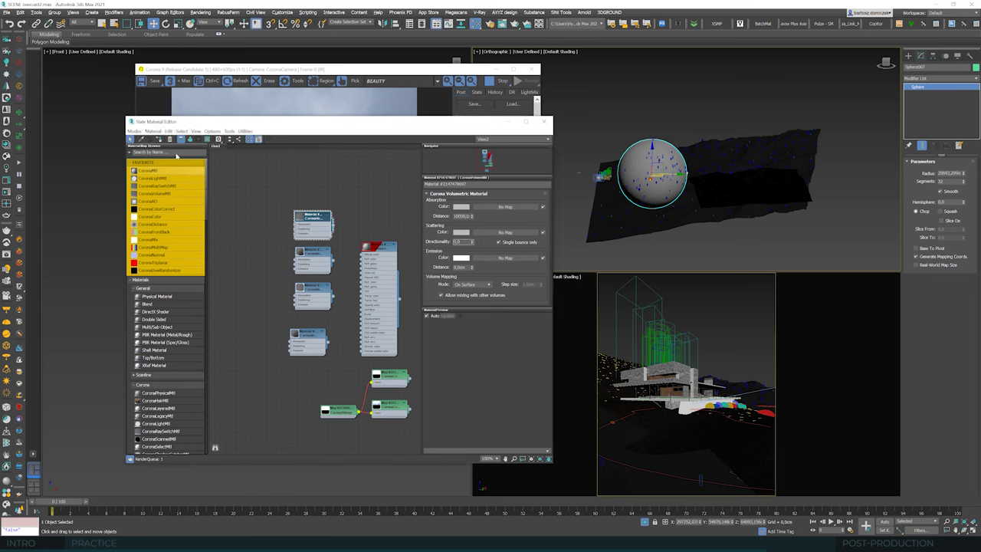
{"action": "left_click", "coordinate": [390, 80]}
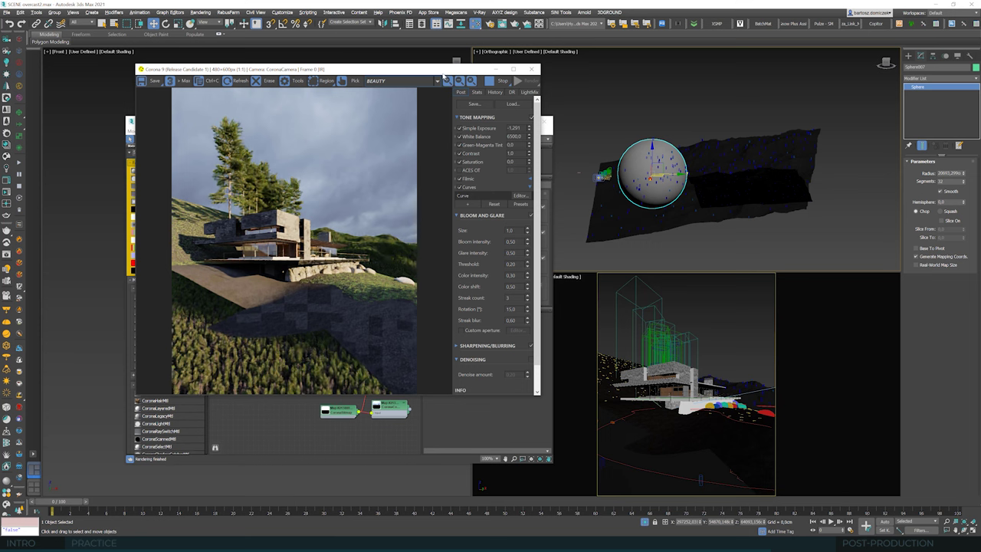
{"action": "left_click_drag", "start_coordinate": [441, 70], "coordinate": [450, 68]}
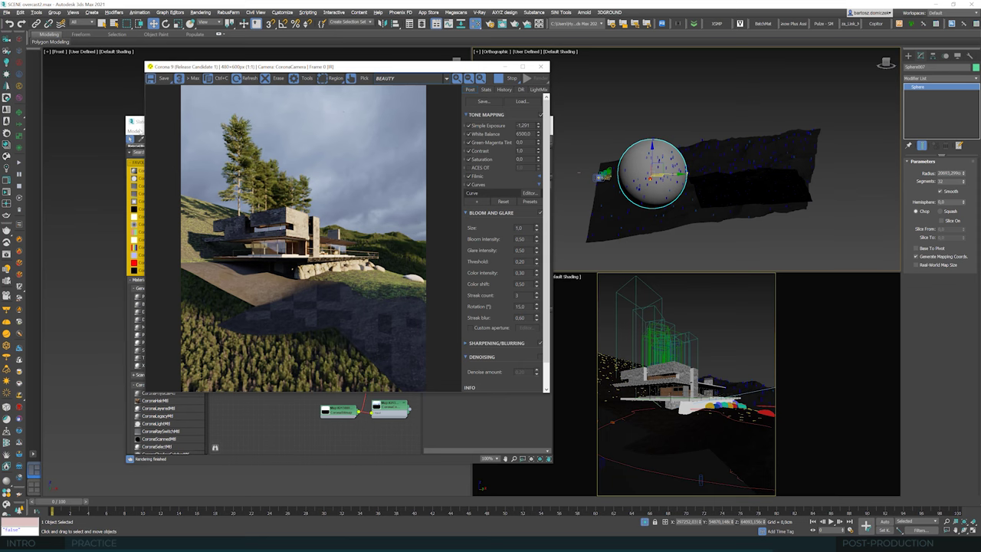
Shift the cloned giant sphere away from the house, delete the overlapping original sphere, and select the remaining one.
{"action": "left_click", "coordinate": [138, 131]}
{"action": "left_click", "coordinate": [139, 131]}
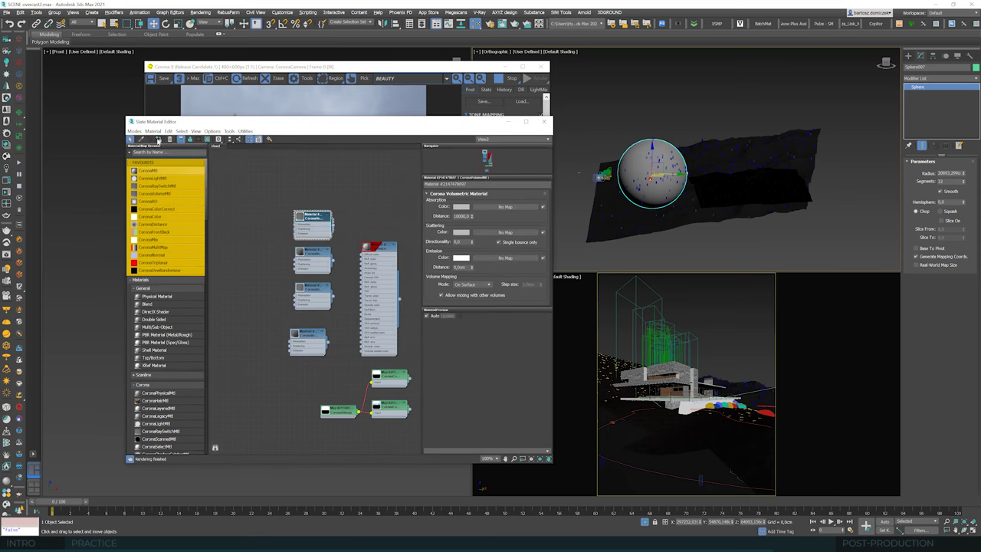
{"action": "left_click_drag", "start_coordinate": [184, 121], "coordinate": [117, 317]}
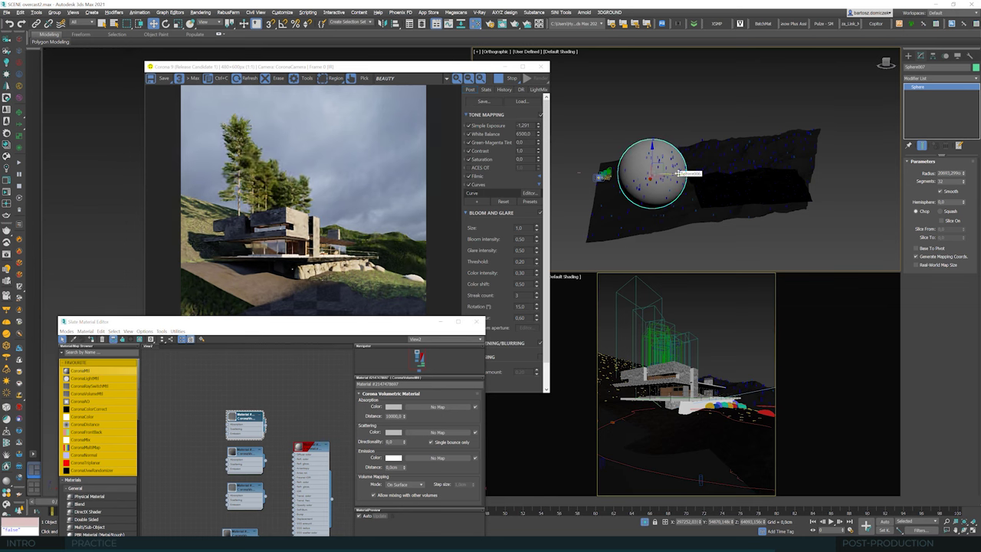
{"action": "left_click_drag", "start_coordinate": [684, 174], "coordinate": [692, 173]}
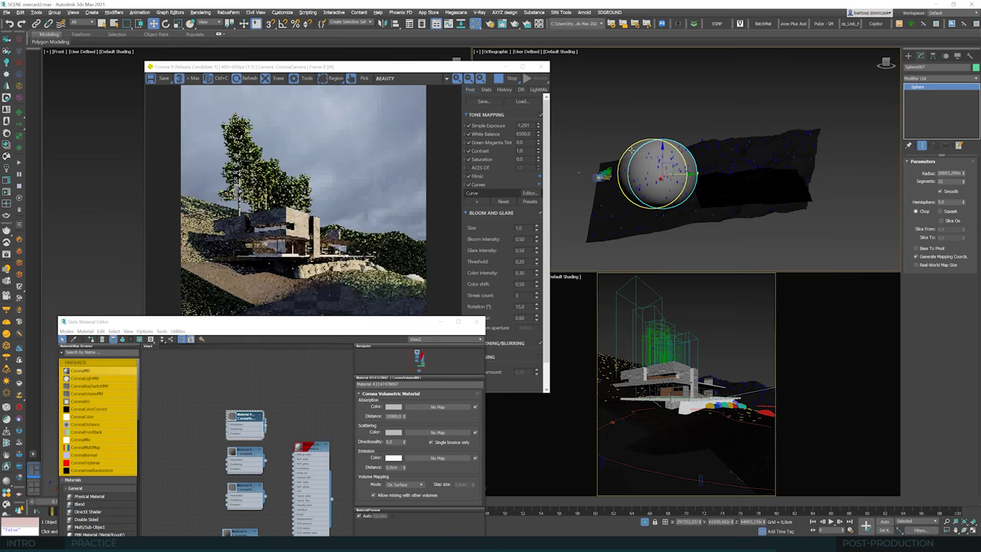
{"action": "key", "text": "ctrl+z"}
{"action": "key", "text": "Delete"}
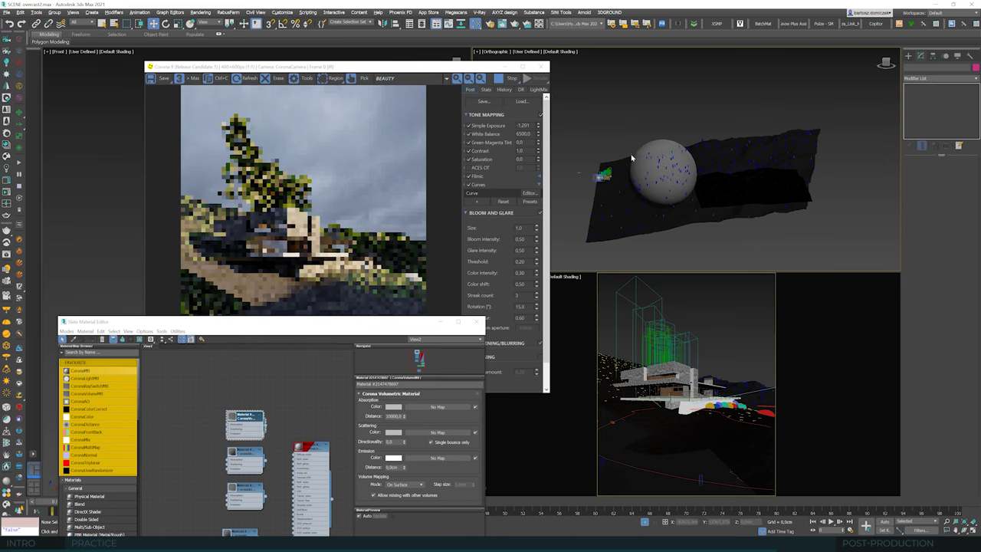
{"action": "left_click", "coordinate": [670, 177]}
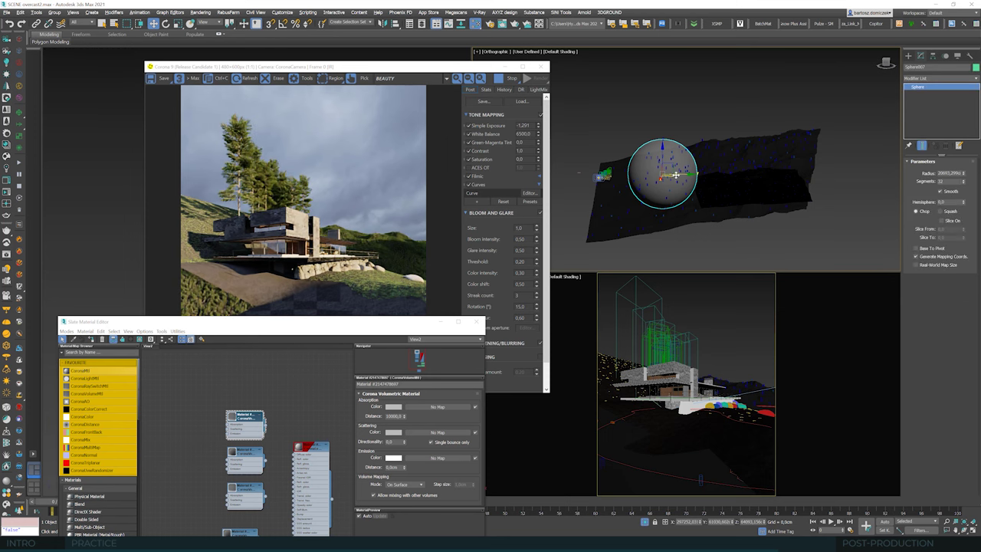
Clone the giant sphere as a copy placed higher and behind the first, and nudge the first one lower toward the house.
{"action": "left_click_drag", "start_coordinate": [443, 69], "coordinate": [448, 107]}
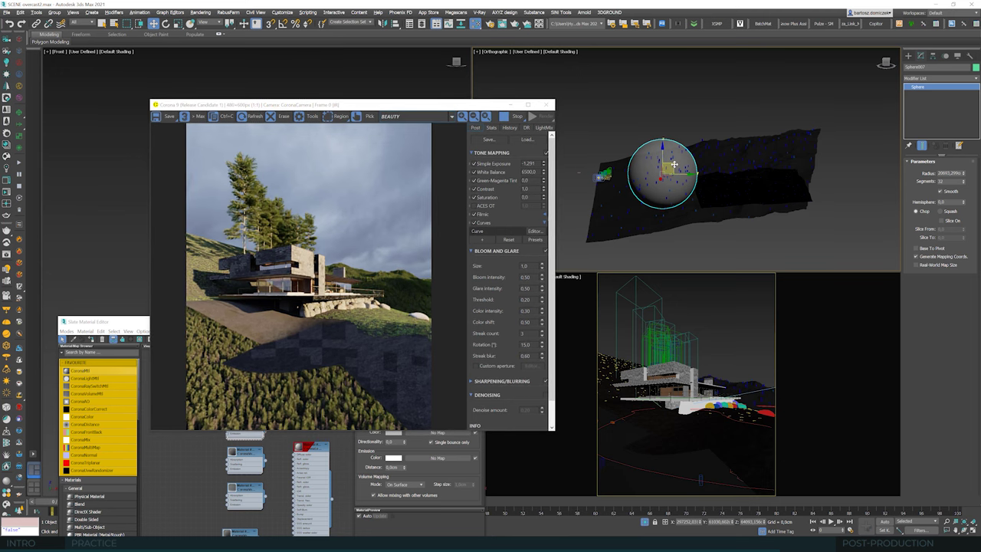
{"action": "left_click_drag", "start_coordinate": [666, 172], "coordinate": [696, 120], "text": "shift"}
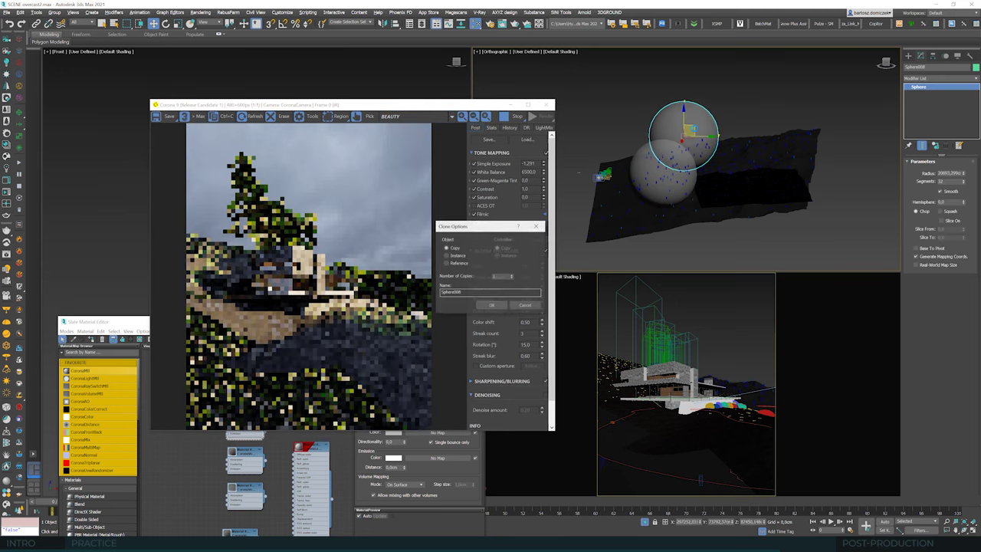
{"action": "left_click", "coordinate": [490, 304]}
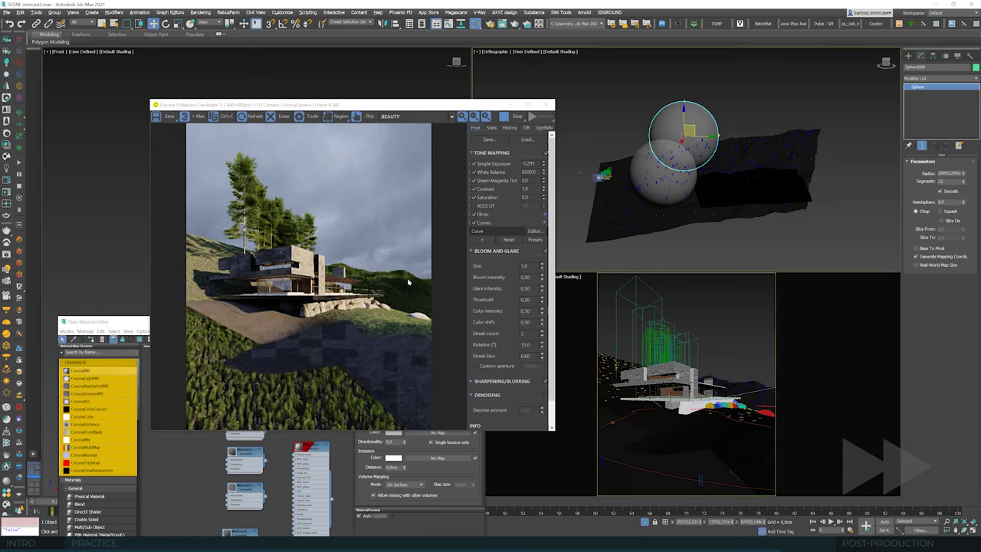
{"action": "left_click_drag", "start_coordinate": [693, 127], "coordinate": [725, 138]}
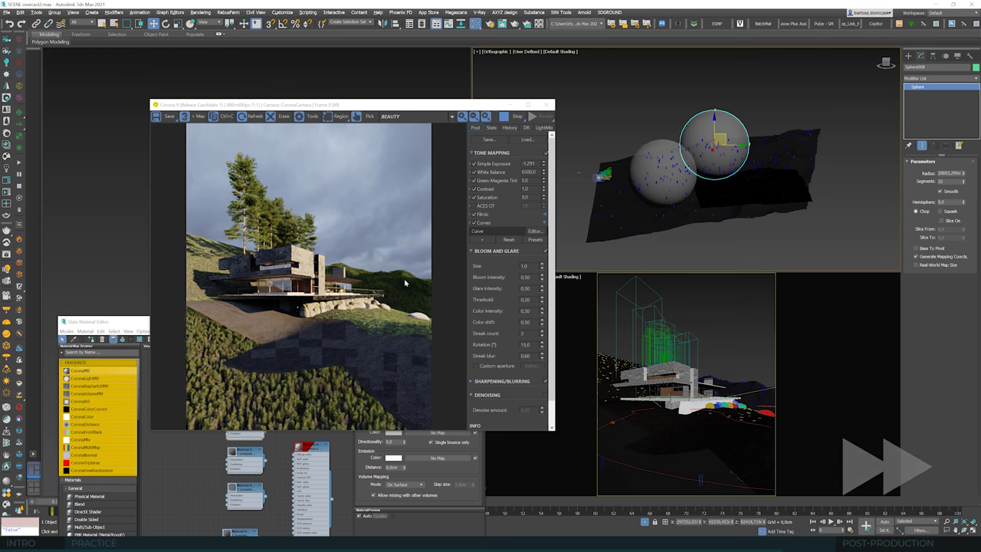
{"action": "left_click", "coordinate": [646, 191]}
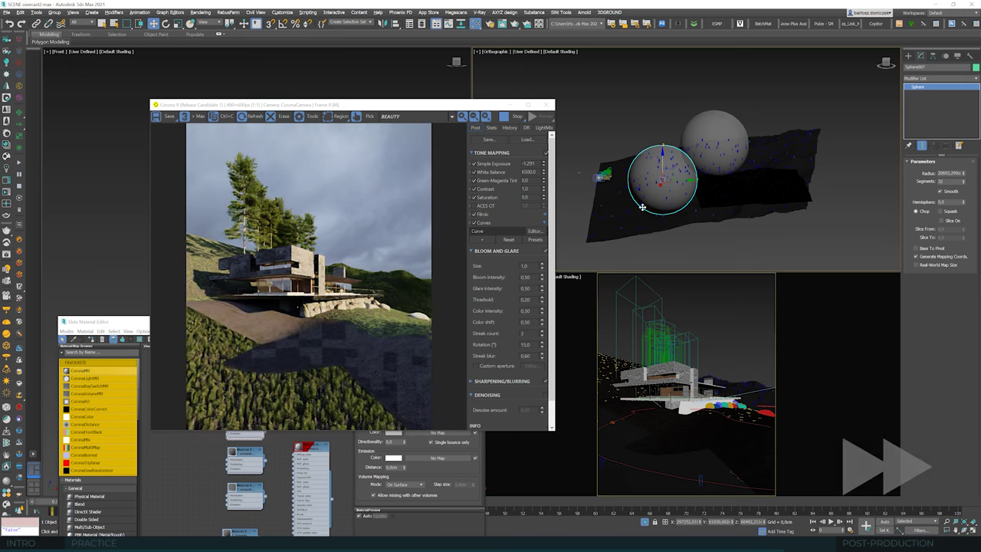
{"action": "left_click_drag", "start_coordinate": [663, 160], "coordinate": [656, 158]}
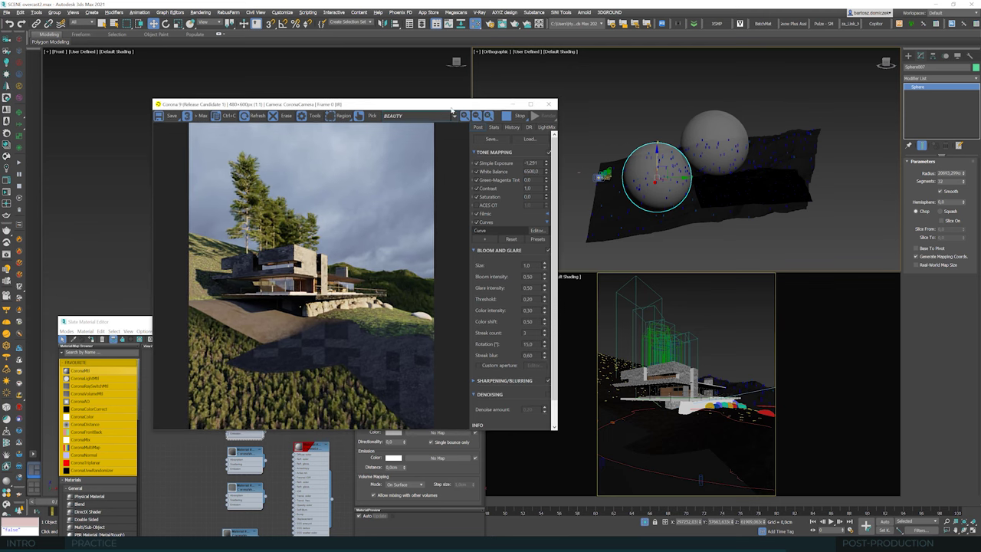
Close the render window and end the isolation so the whole scene is shown.
{"action": "left_click", "coordinate": [551, 112]}
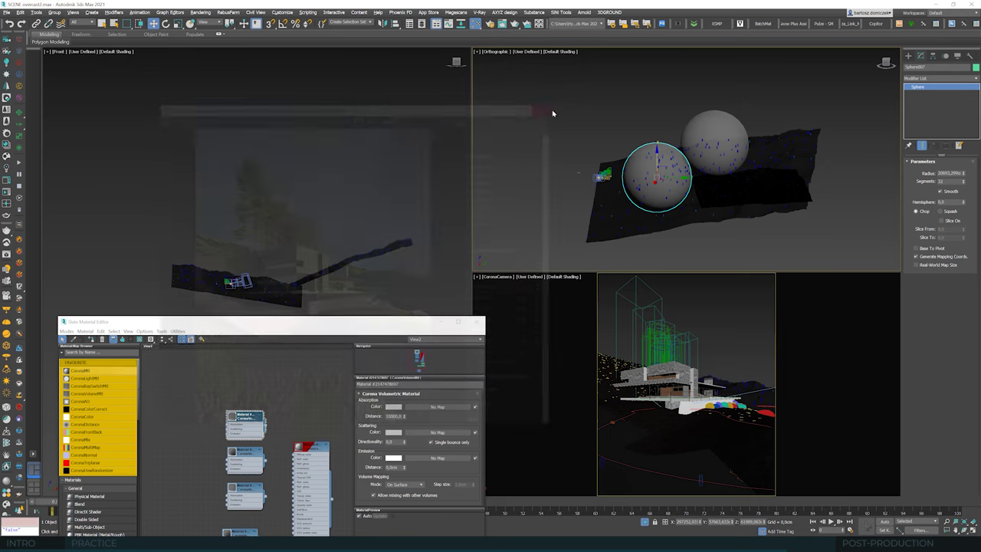
{"action": "left_click", "coordinate": [716, 321]}
{"action": "right_click", "coordinate": [717, 312]}
{"action": "left_click", "coordinate": [729, 256]}
{"action": "left_click", "coordinate": [712, 319]}
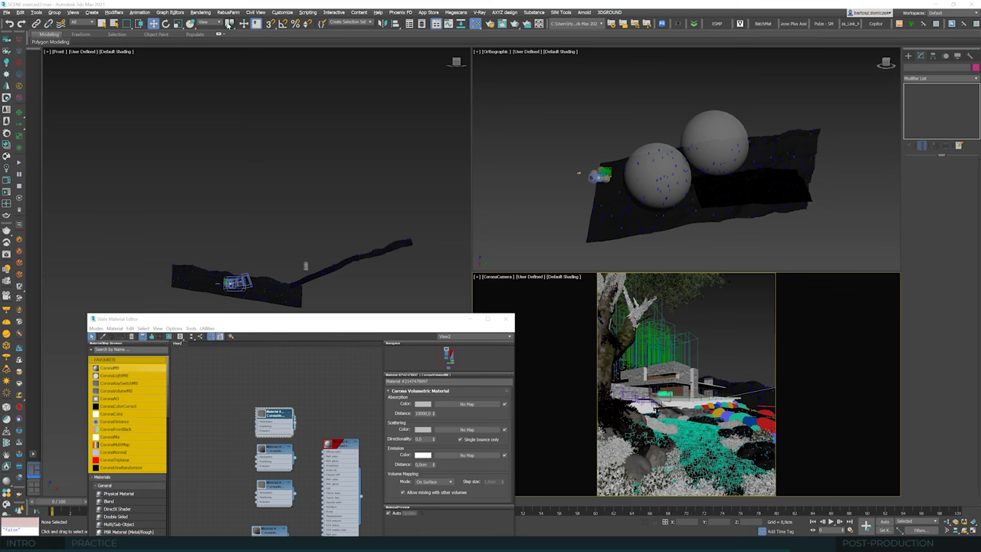
Enable the global volume material, start interactive rendering, and arrange the windows so the render and spheres can both be seen.
{"action": "left_click", "coordinate": [200, 12]}
{"action": "left_click", "coordinate": [217, 51]}
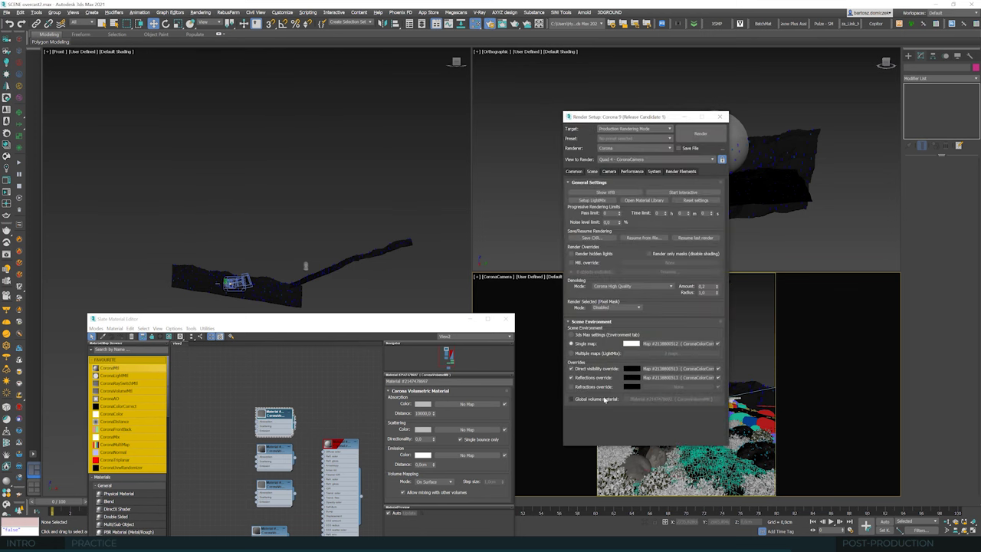
{"action": "left_click", "coordinate": [585, 400]}
{"action": "left_click", "coordinate": [680, 193]}
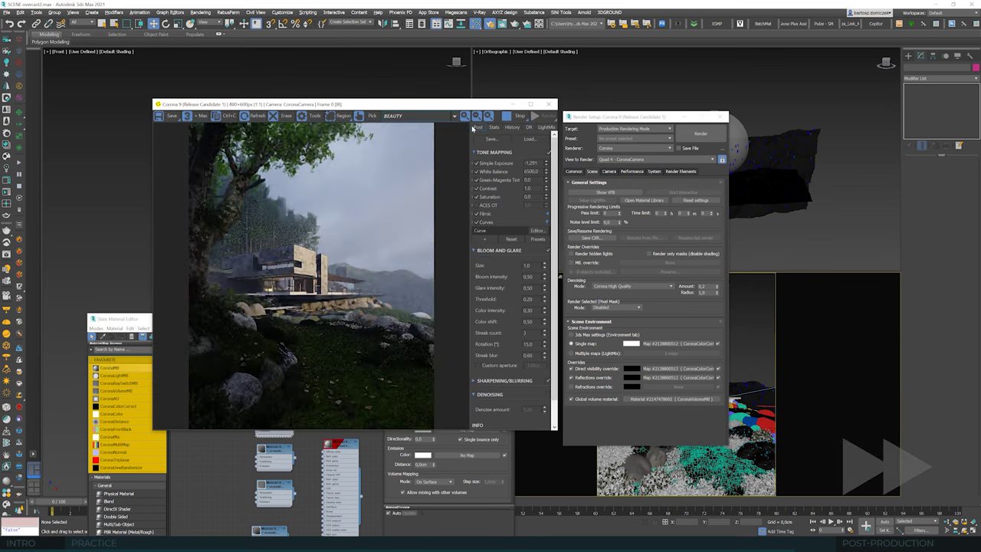
{"action": "left_click_drag", "start_coordinate": [439, 107], "coordinate": [462, 105]}
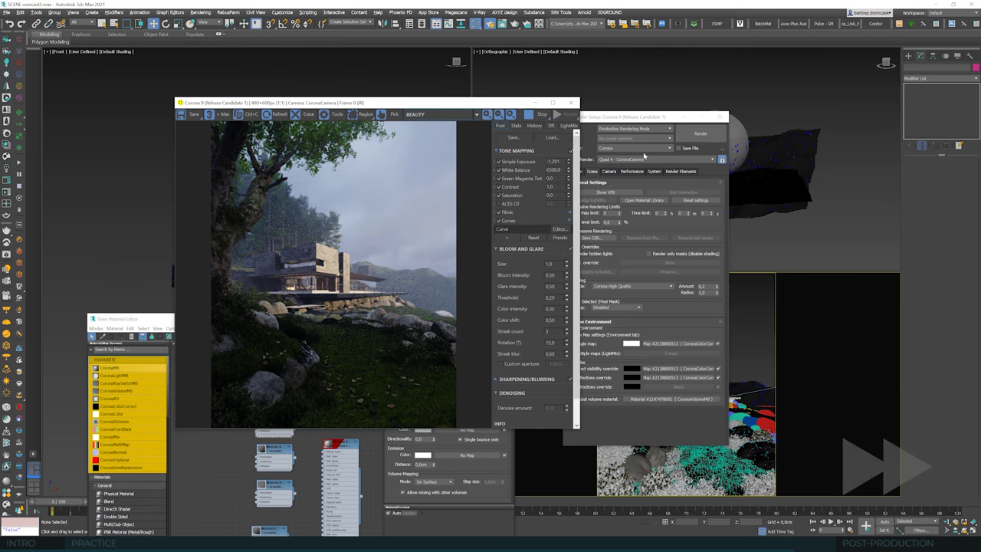
{"action": "left_click_drag", "start_coordinate": [664, 118], "coordinate": [805, 166]}
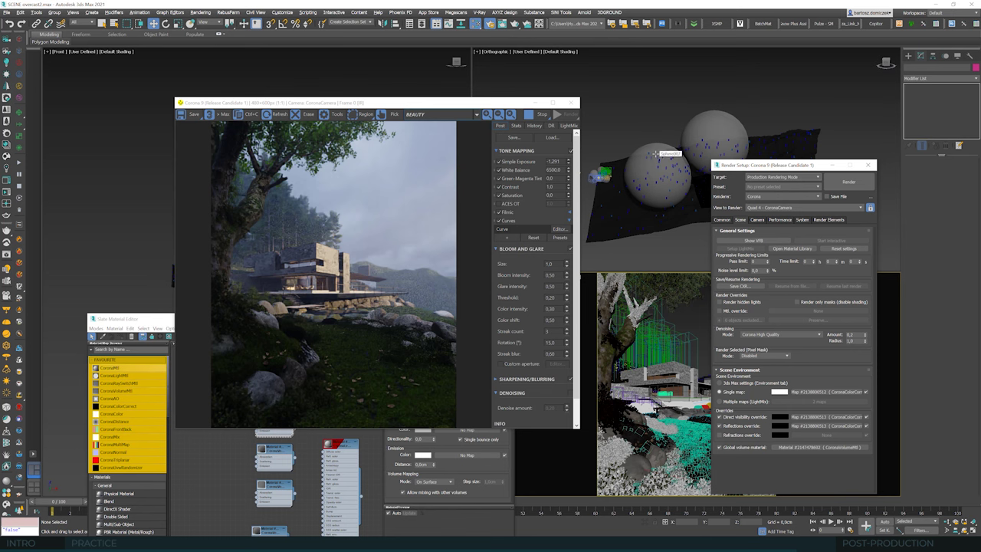
Lower the nearer giant sphere slightly and move it closer to the house while checking the shadow in the render.
{"action": "left_click", "coordinate": [656, 148]}
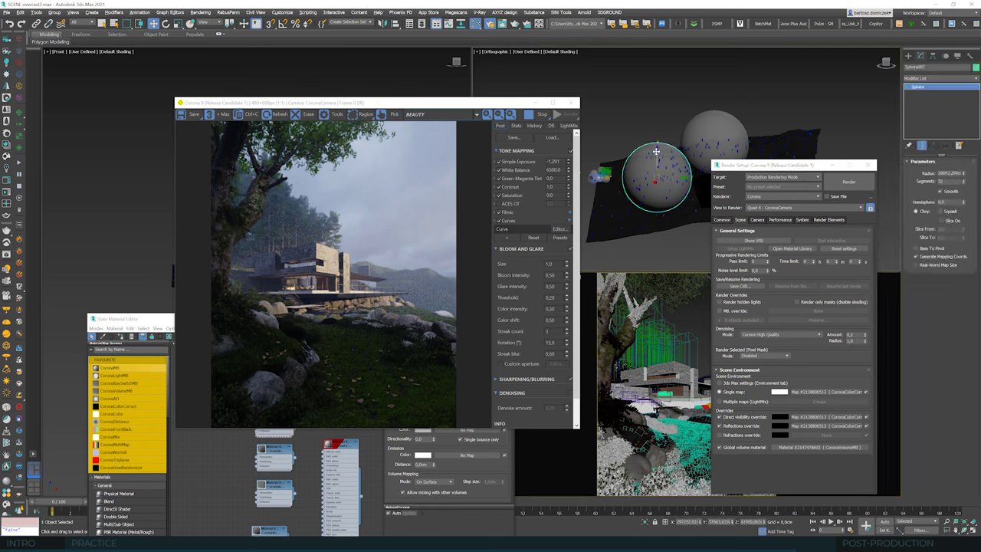
{"action": "left_click_drag", "start_coordinate": [657, 151], "coordinate": [675, 180]}
{"action": "left_click_drag", "start_coordinate": [478, 107], "coordinate": [485, 84]}
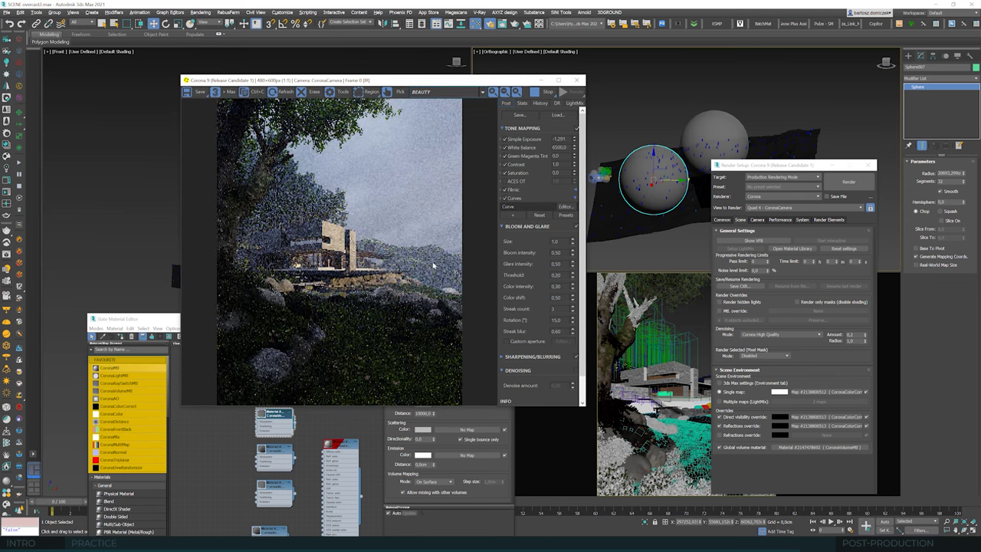
{"action": "scroll", "coordinate": [433, 263], "scroll_direction": "up", "scroll_amount": 1}
{"action": "scroll", "coordinate": [421, 263], "scroll_direction": "down", "scroll_amount": 1}
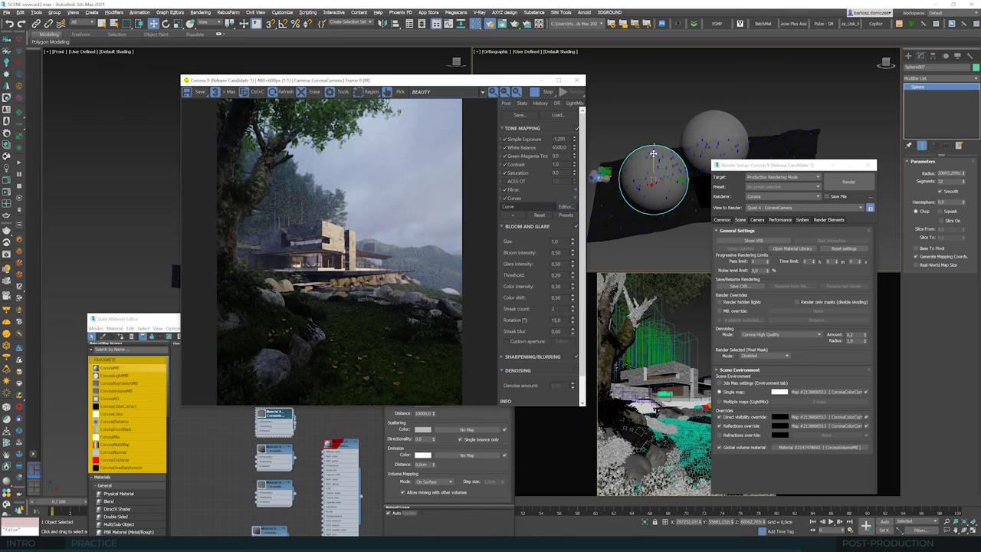
{"action": "left_click_drag", "start_coordinate": [673, 179], "coordinate": [657, 175]}
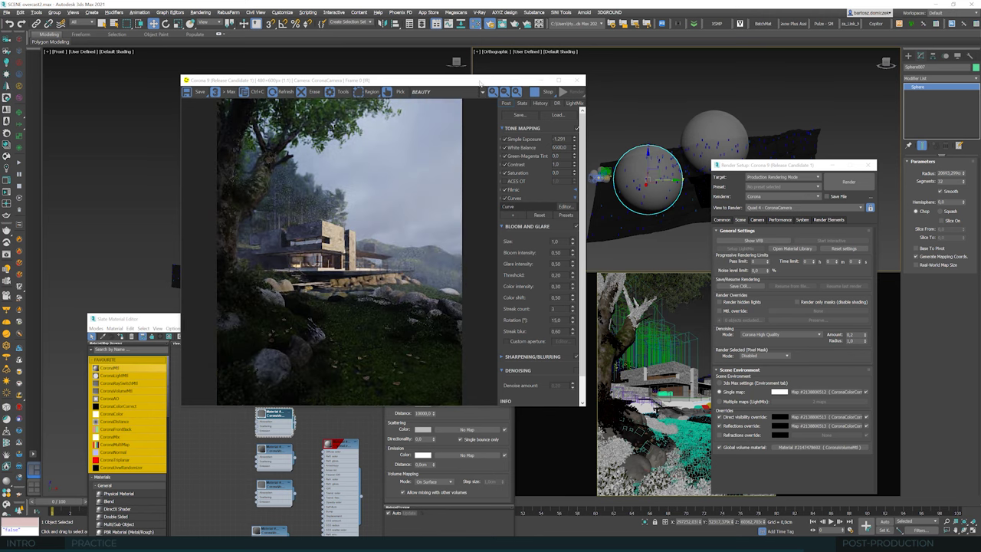
{"action": "left_click_drag", "start_coordinate": [477, 85], "coordinate": [457, 91]}
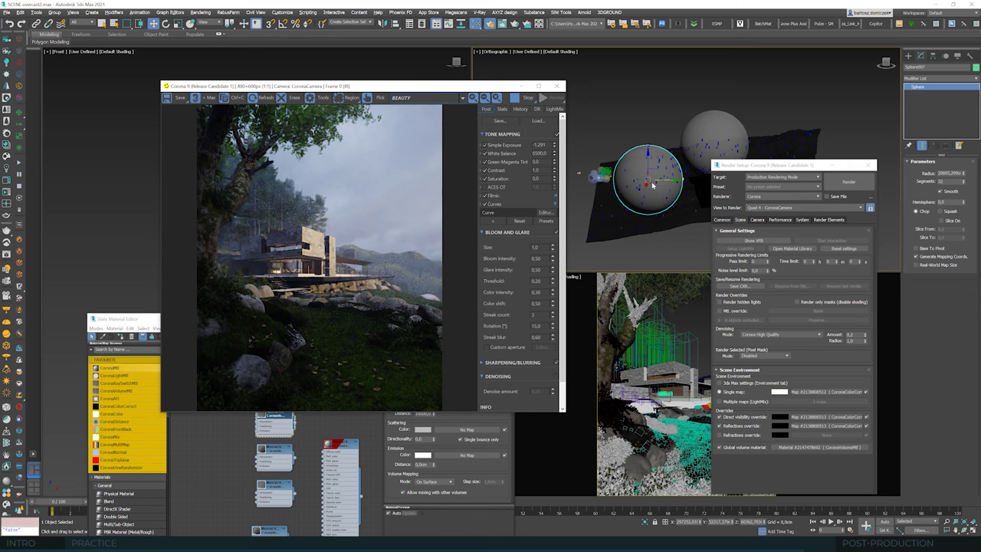
Set the absorption distance of the third volumetric material from the top to 1000 cm.
{"action": "scroll", "coordinate": [653, 184], "scroll_direction": "up", "scroll_amount": 3}
{"action": "left_click", "coordinate": [237, 458]}
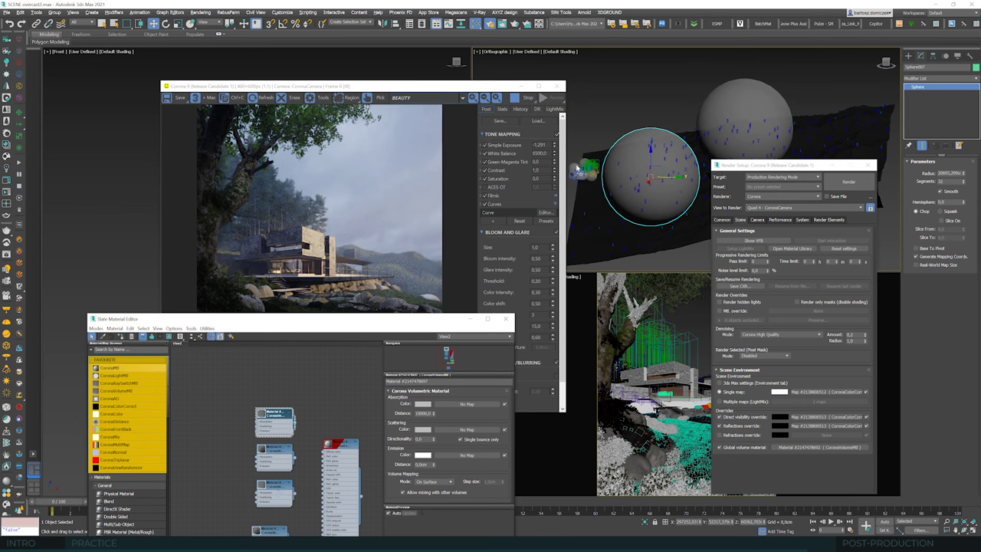
{"action": "left_click", "coordinate": [274, 491]}
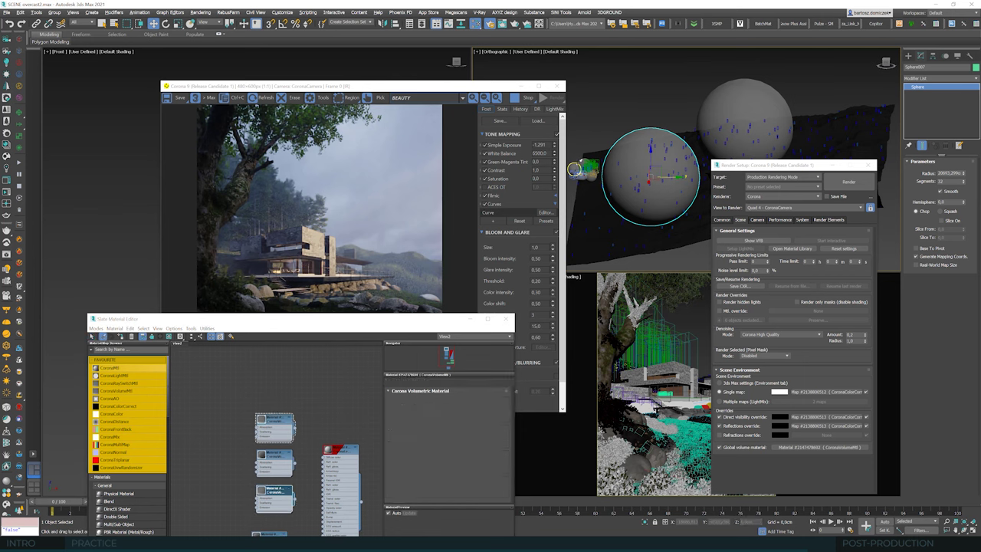
{"action": "left_click", "coordinate": [418, 414]}
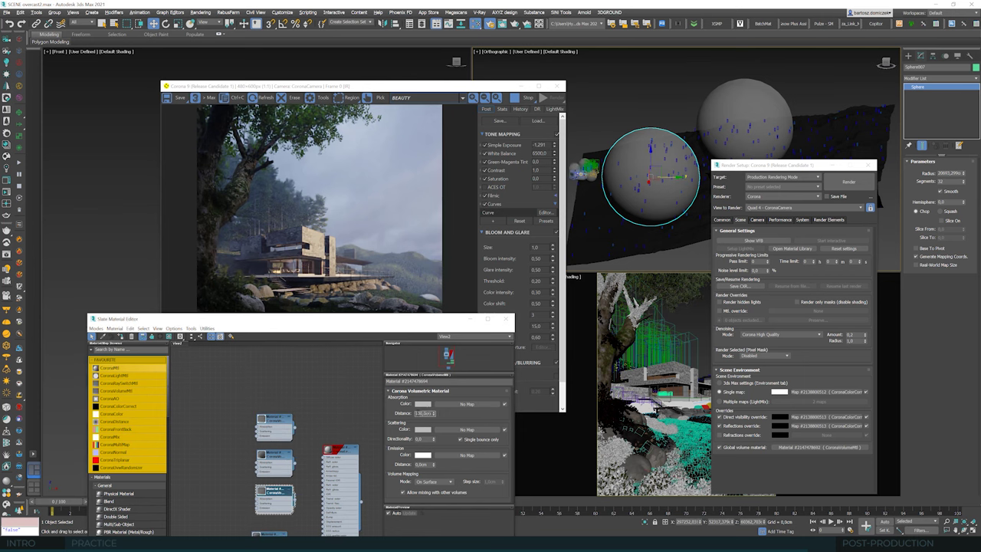
{"action": "key", "text": "Tab"}
Shift the small sphere above the house slightly back toward the hills, and clone it farther back and lower among the trees.
{"action": "scroll", "coordinate": [585, 185], "scroll_direction": "up", "scroll_amount": 6}
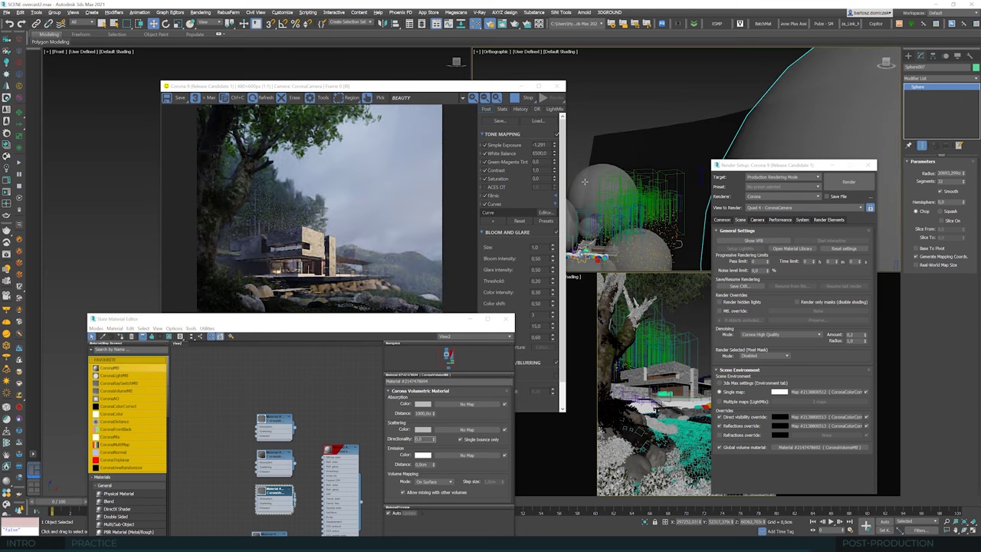
{"action": "left_click", "coordinate": [603, 172]}
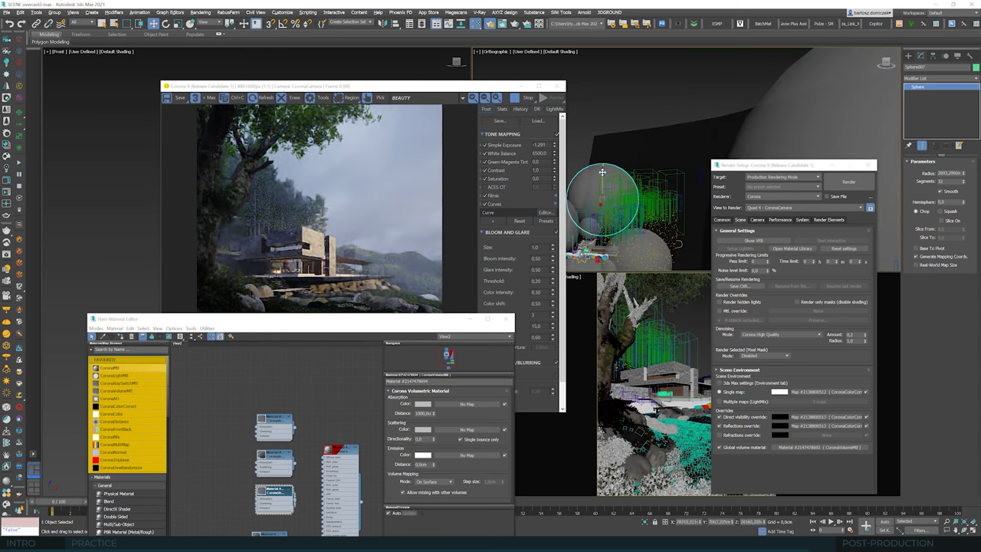
{"action": "left_click_drag", "start_coordinate": [620, 200], "coordinate": [609, 174]}
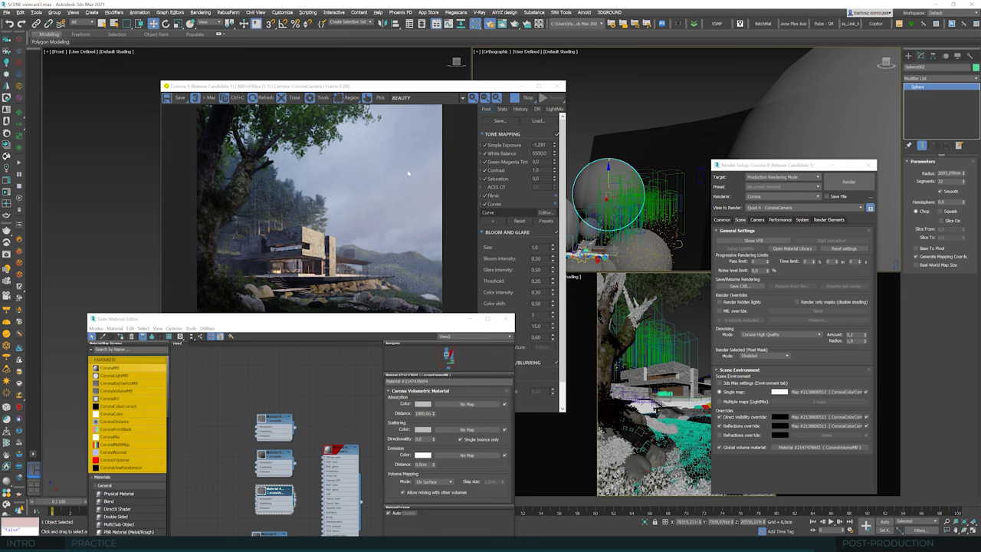
{"action": "left_click_drag", "start_coordinate": [461, 89], "coordinate": [438, 62]}
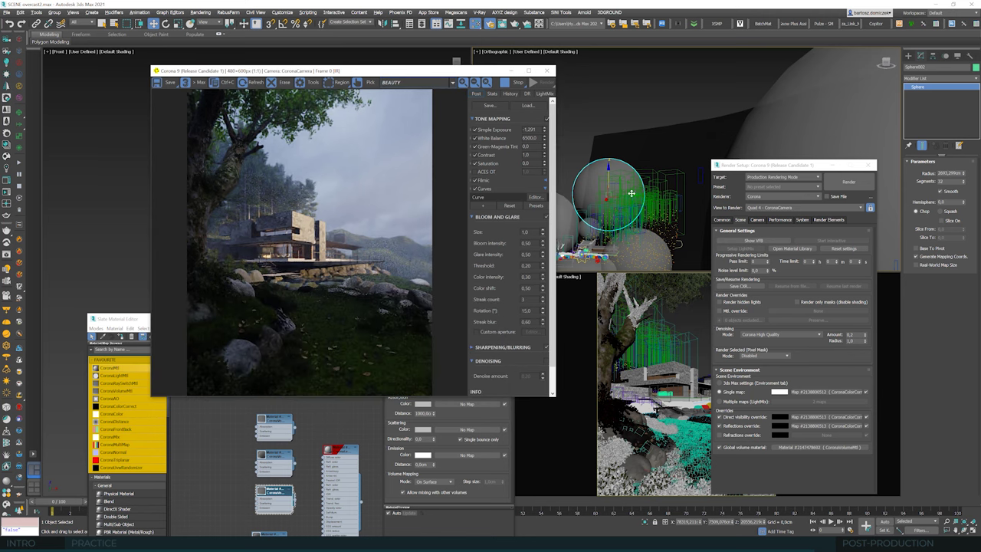
{"action": "left_click_drag", "start_coordinate": [631, 193], "coordinate": [635, 197]}
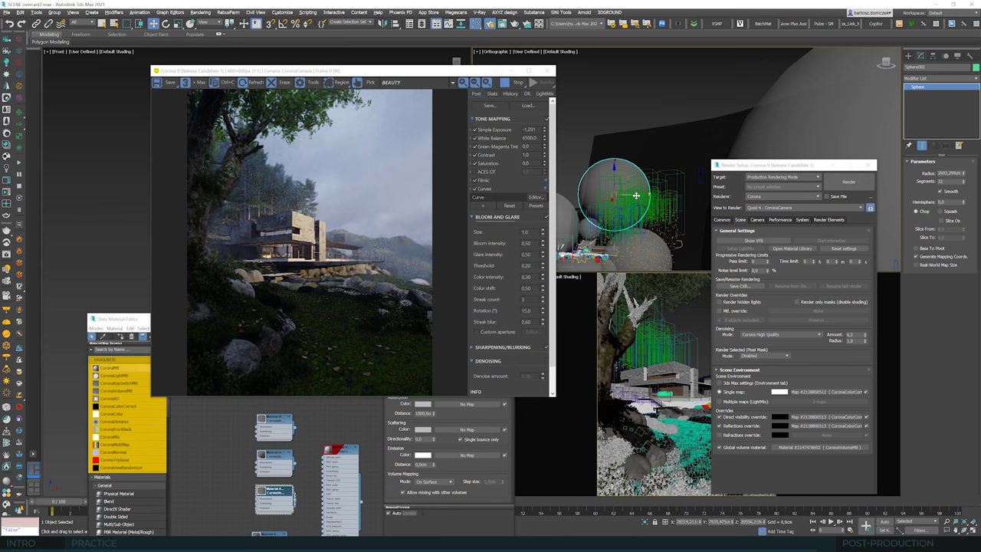
{"action": "left_click_drag", "start_coordinate": [637, 196], "coordinate": [660, 187]}
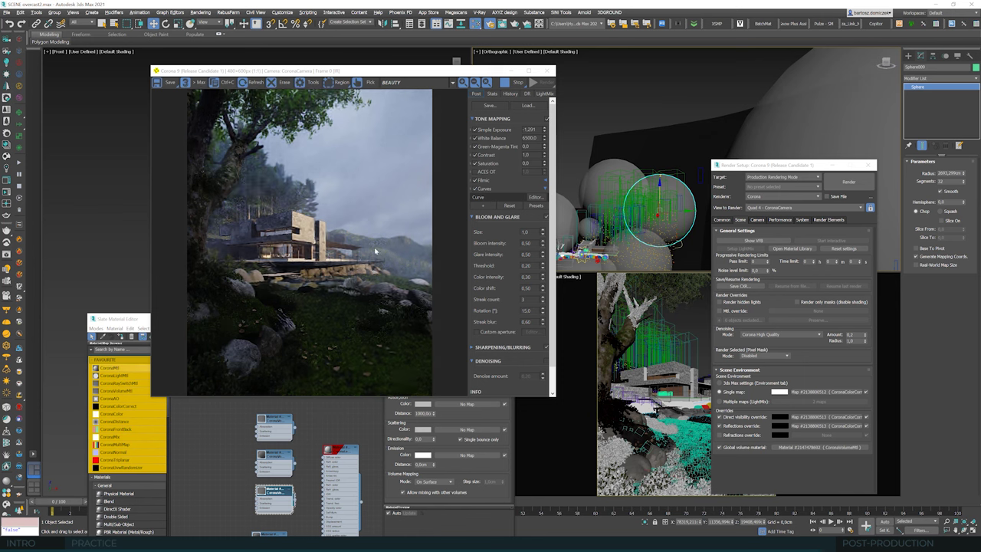
{"action": "scroll", "coordinate": [590, 192], "scroll_direction": "down", "scroll_amount": 6}
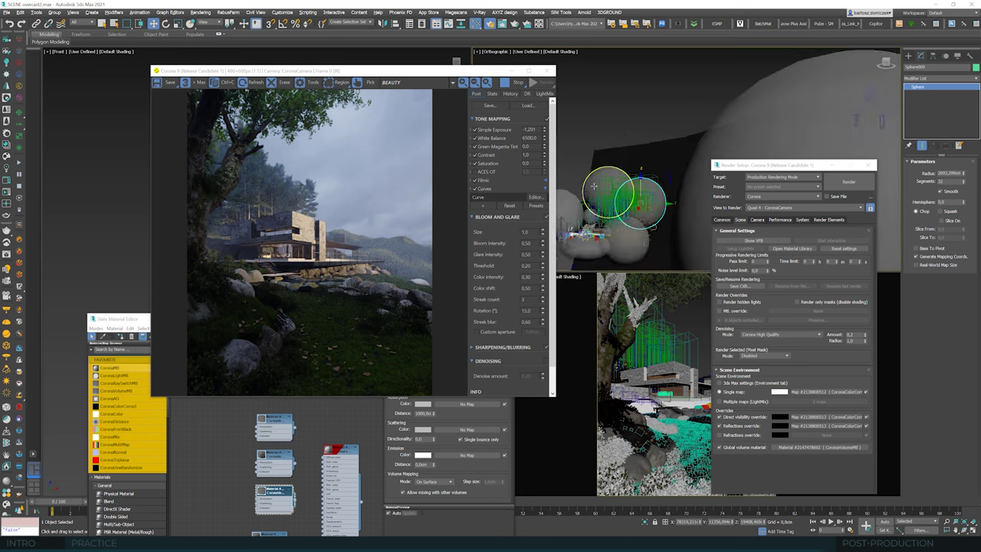
Raise the nearer giant sphere slightly and shift it a little away from the house.
{"action": "left_click", "coordinate": [636, 201]}
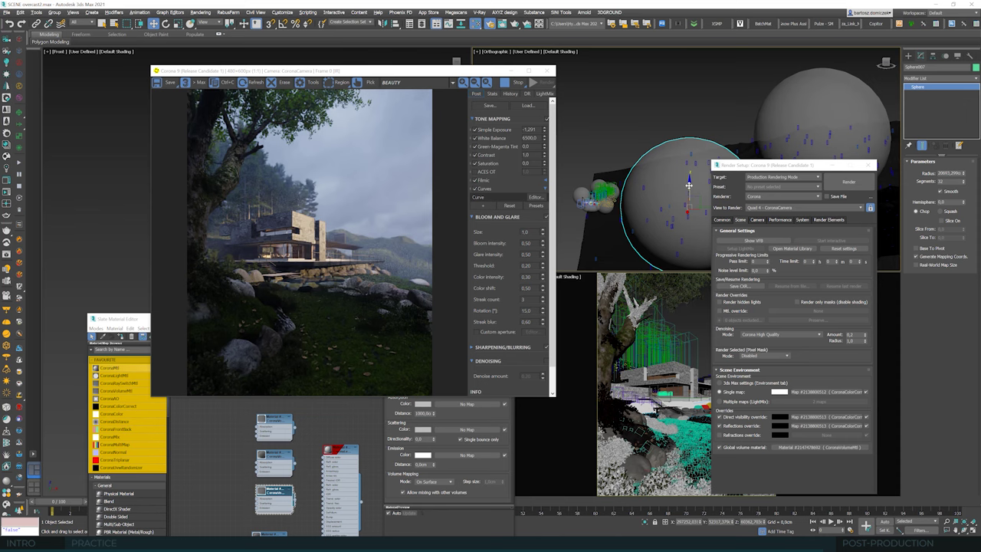
{"action": "scroll", "coordinate": [688, 185], "scroll_direction": "down", "scroll_amount": 4}
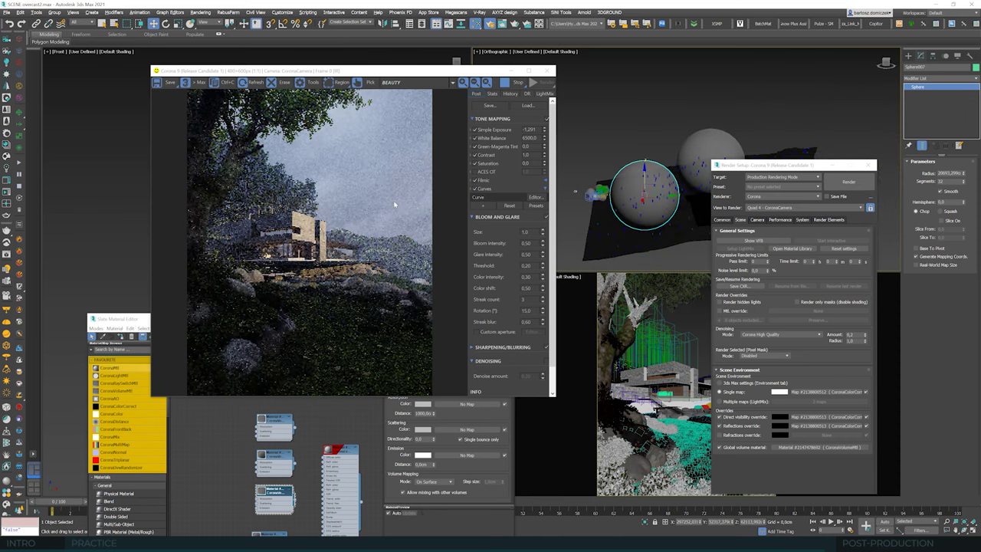
{"action": "left_click_drag", "start_coordinate": [669, 196], "coordinate": [674, 195]}
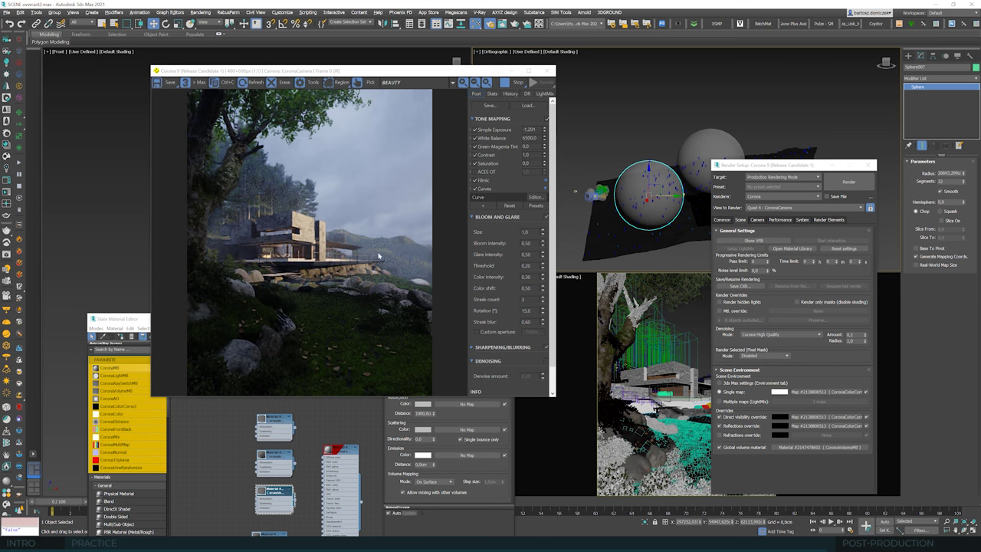
Hide the Moss_LowPoly and Assets_LowPoly layers and show the Moss_HighPoly and Assets_HighPoly layers.
{"action": "left_click", "coordinate": [548, 71]}
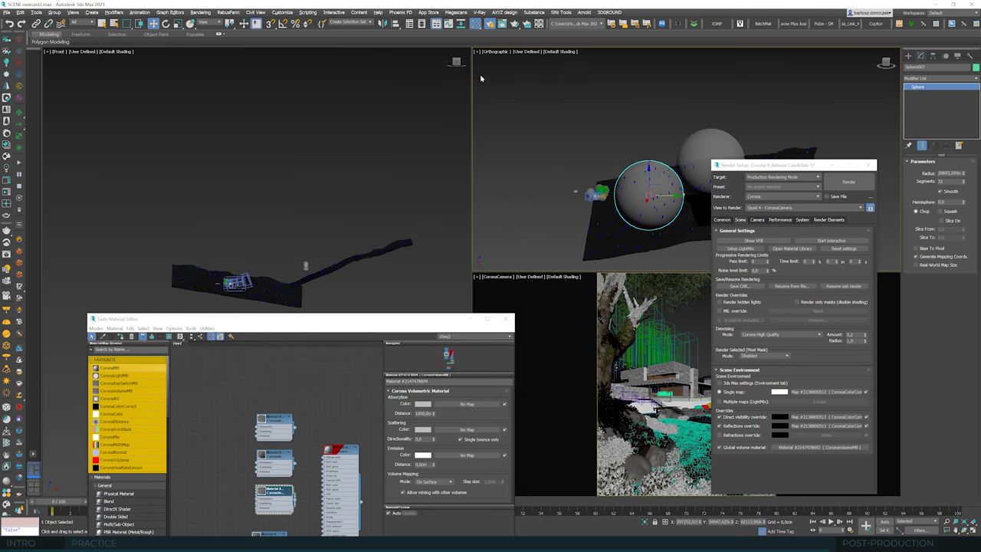
{"action": "left_click", "coordinate": [422, 23]}
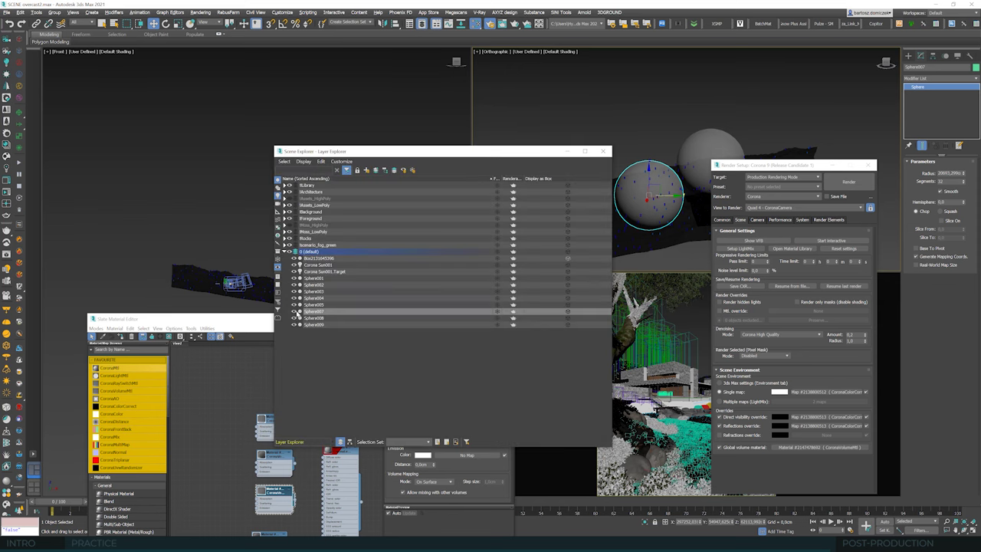
{"action": "left_click", "coordinate": [289, 231]}
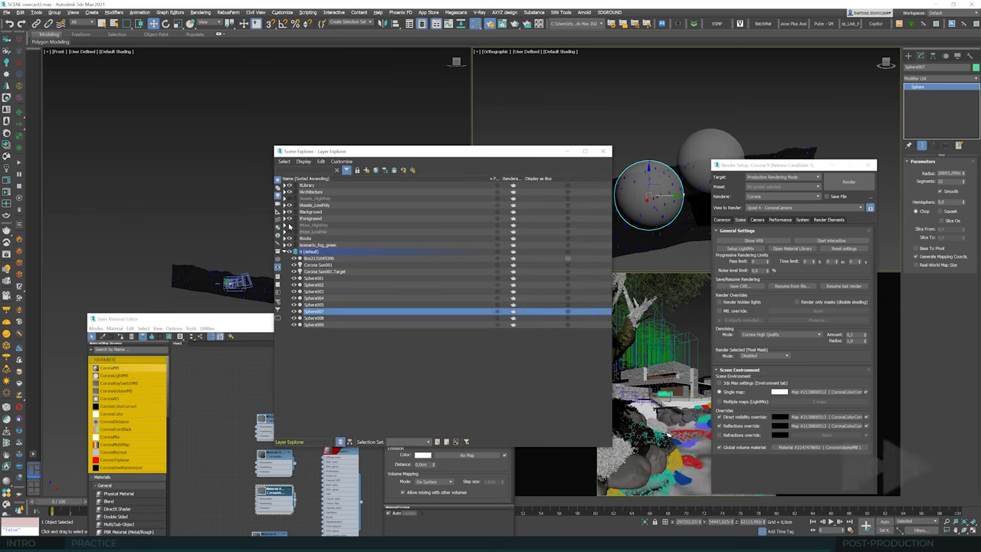
{"action": "left_click", "coordinate": [289, 225]}
{"action": "left_click", "coordinate": [289, 205]}
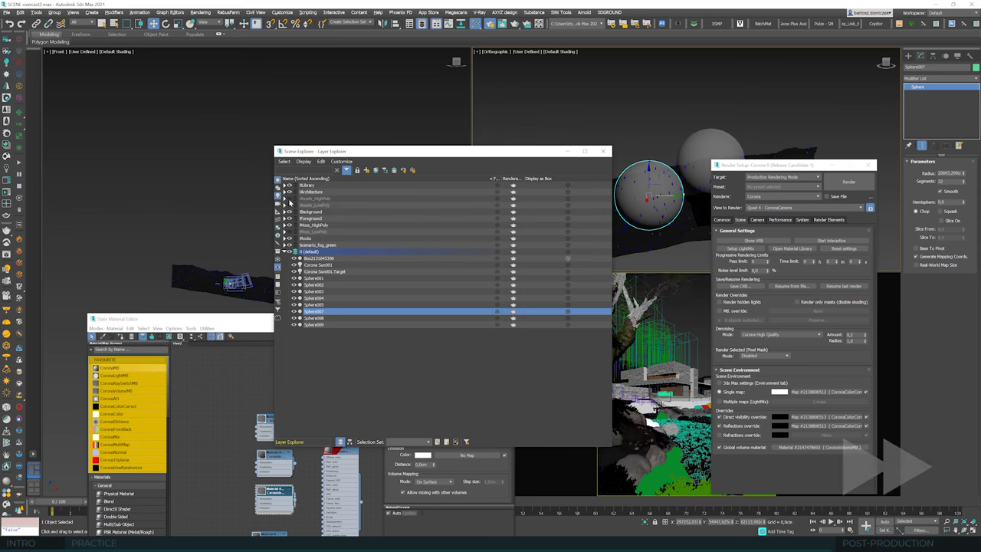
{"action": "left_click", "coordinate": [602, 151]}
Set the render output height to 3000 with the matching 2400 width, and start the final production render.
{"action": "left_click", "coordinate": [722, 219]}
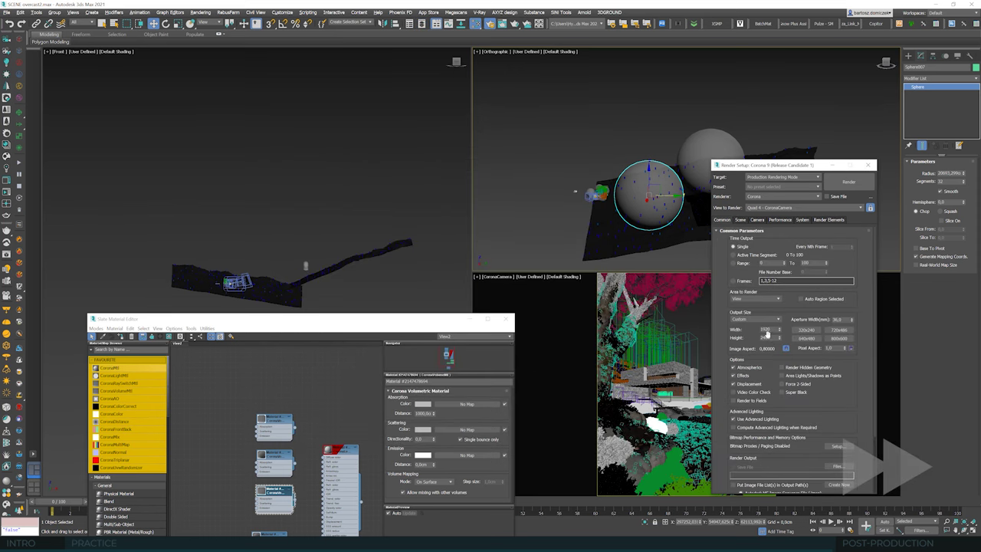
{"action": "double_click", "coordinate": [767, 338]}
{"action": "type", "text": "3000"}
{"action": "key", "text": "Tab"}
{"action": "left_click_drag", "start_coordinate": [766, 165], "coordinate": [476, 96]}
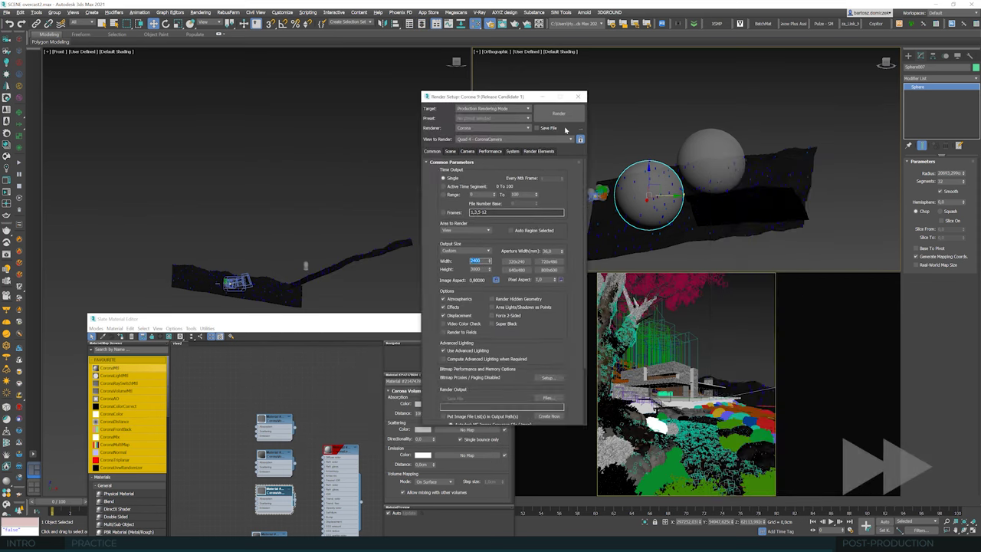
{"action": "left_click", "coordinate": [559, 113]}
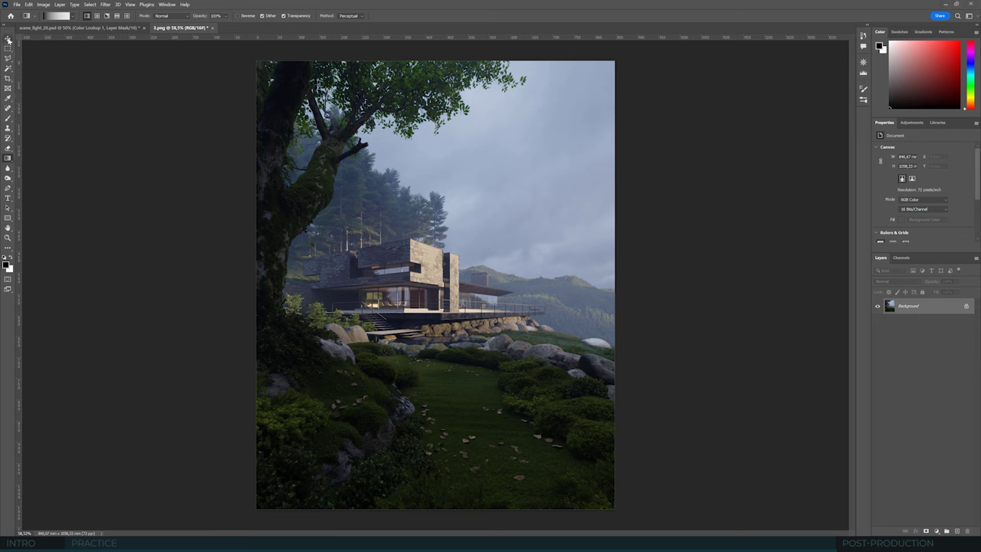
In Photoshop, examine the rendered 3.png up close, checking the bright boulder, the grass slope, the terrace and the house facade.
{"action": "left_click", "coordinate": [8, 38]}
{"action": "scroll", "coordinate": [651, 361], "scroll_direction": "up", "scroll_amount": 3, "text": "alt"}
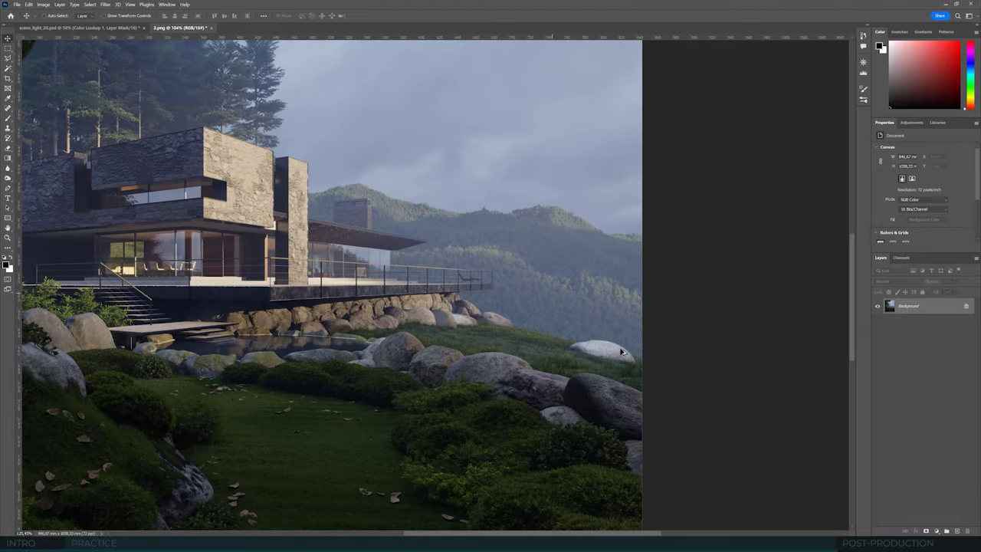
{"action": "scroll", "coordinate": [469, 358], "scroll_direction": "up", "scroll_amount": 2, "text": "alt"}
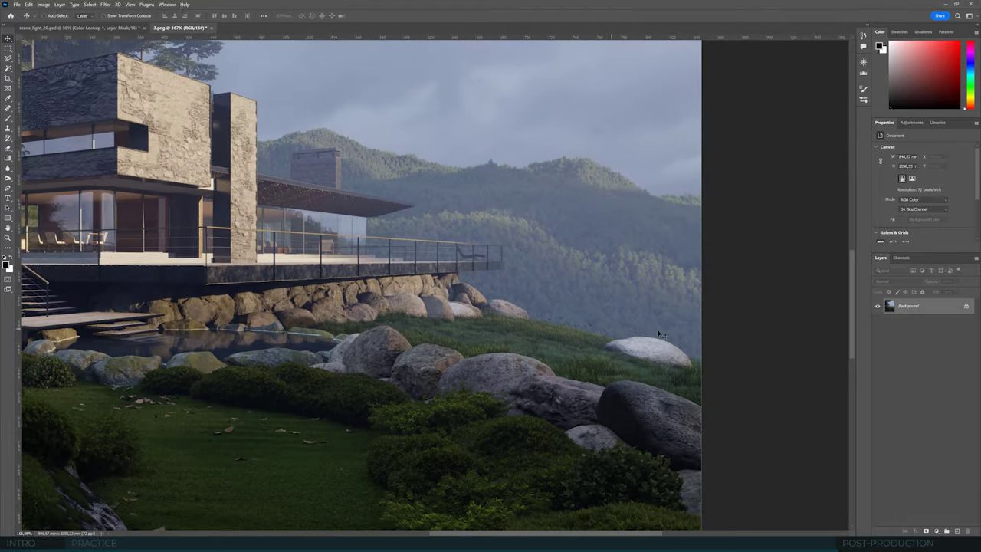
{"action": "scroll", "coordinate": [588, 364], "scroll_direction": "up", "scroll_amount": 2, "text": "alt"}
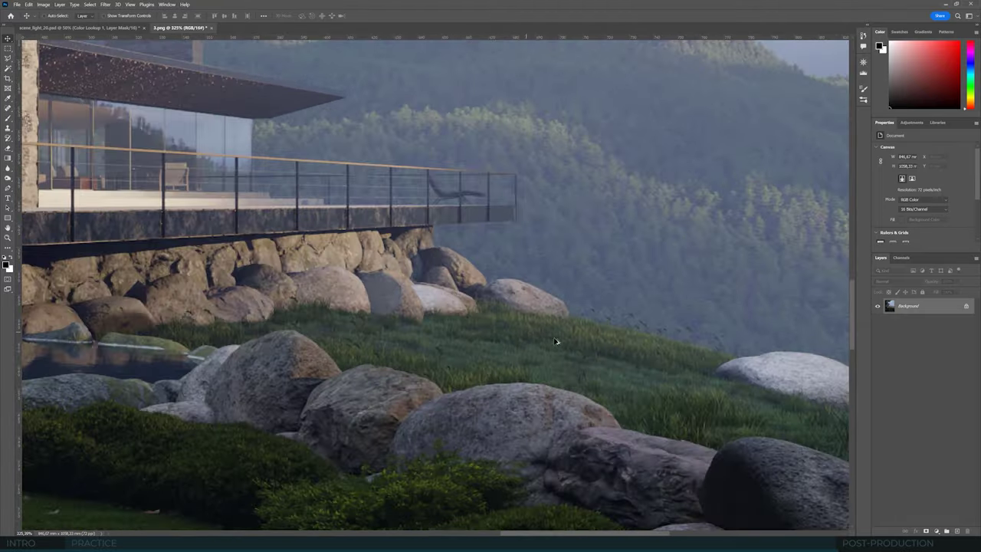
{"action": "scroll", "coordinate": [620, 355], "scroll_direction": "down", "scroll_amount": 3, "text": "alt"}
{"action": "scroll", "coordinate": [619, 355], "scroll_direction": "up", "scroll_amount": 1, "text": "alt"}
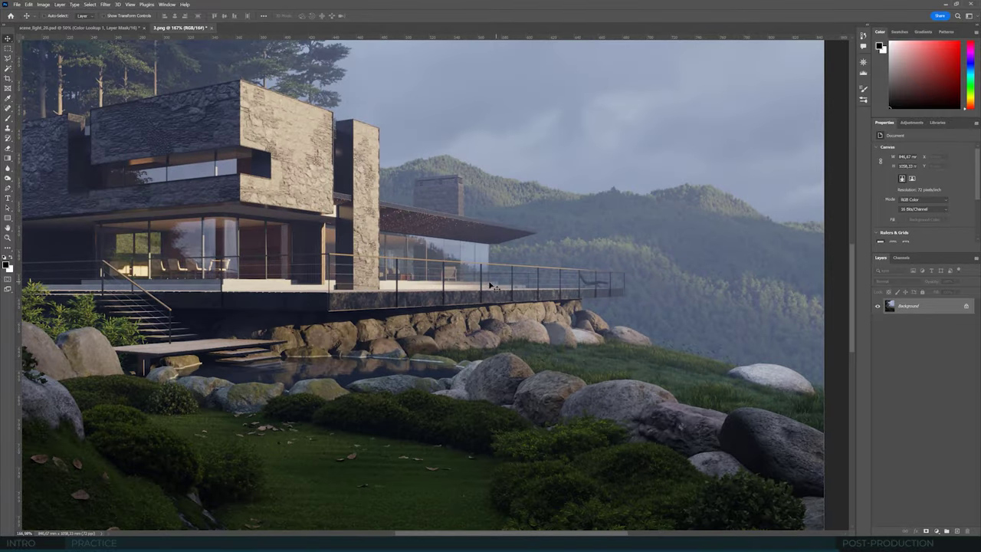
{"action": "scroll", "coordinate": [483, 285], "scroll_direction": "up", "scroll_amount": 1, "text": "alt"}
{"action": "scroll", "coordinate": [502, 311], "scroll_direction": "down", "scroll_amount": 2, "text": "alt"}
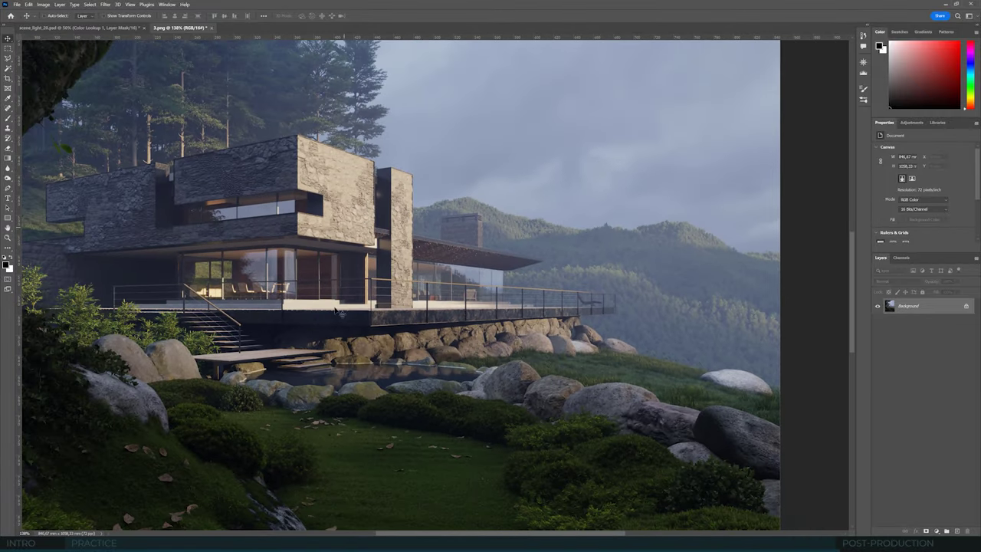
{"action": "scroll", "coordinate": [368, 317], "scroll_direction": "down", "scroll_amount": 5, "text": "alt"}
{"action": "scroll", "coordinate": [364, 317], "scroll_direction": "up", "scroll_amount": 3, "text": "alt"}
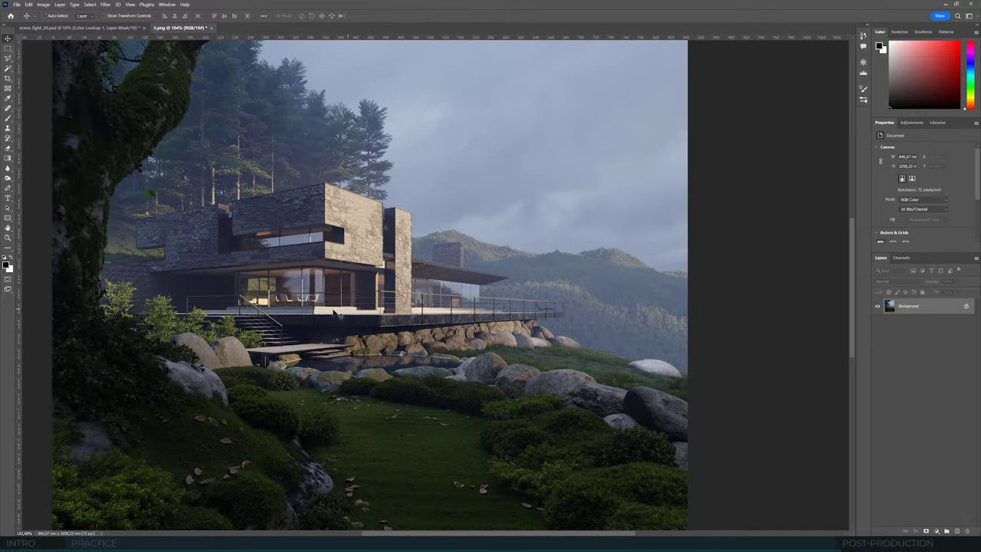
{"action": "scroll", "coordinate": [388, 302], "scroll_direction": "down", "scroll_amount": 1, "text": "alt"}
{"action": "scroll", "coordinate": [387, 303], "scroll_direction": "down", "scroll_amount": 1, "text": "alt"}
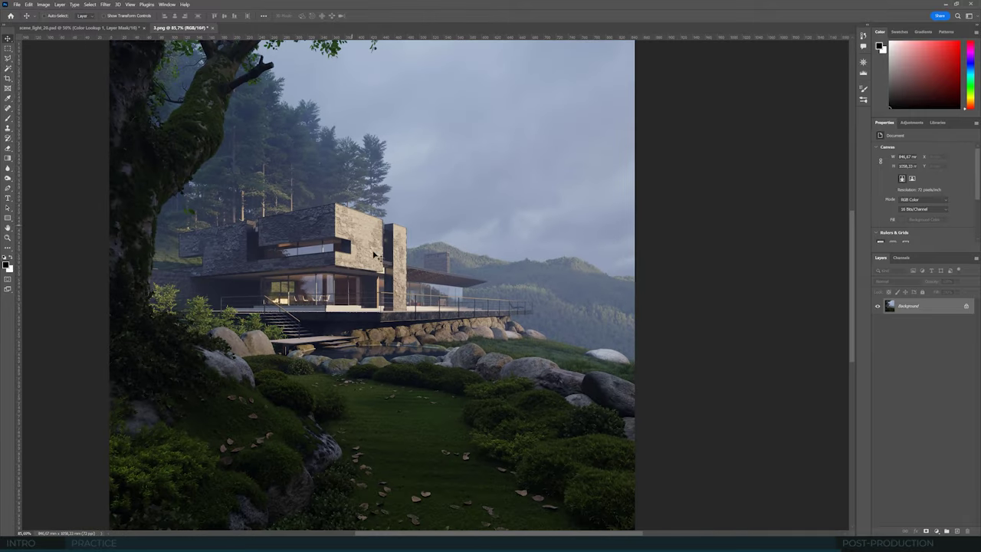
{"action": "scroll", "coordinate": [372, 340], "scroll_direction": "down", "scroll_amount": 1, "text": "alt"}
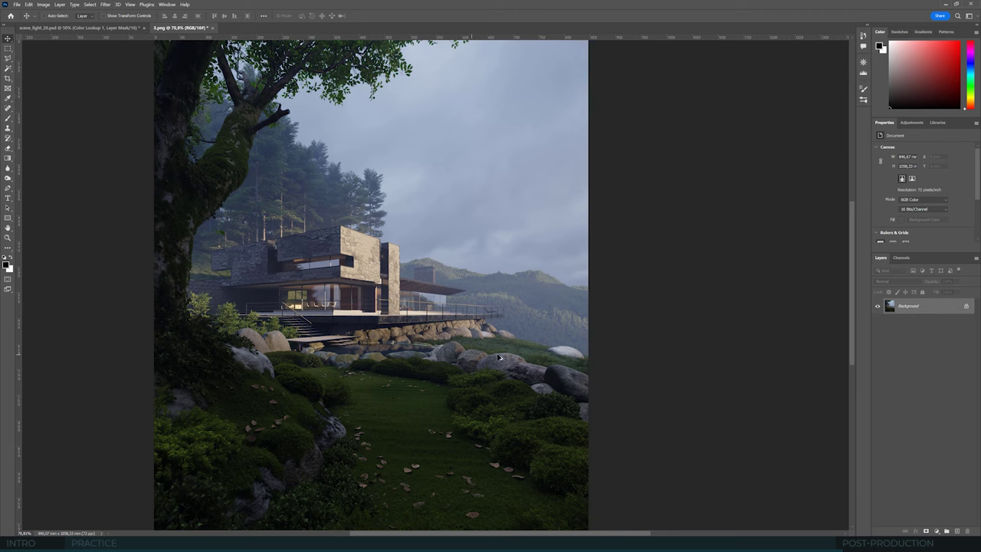
{"action": "scroll", "coordinate": [504, 305], "scroll_direction": "down", "scroll_amount": 2, "text": "alt"}
{"action": "scroll", "coordinate": [504, 305], "scroll_direction": "up", "scroll_amount": 2, "text": "alt"}
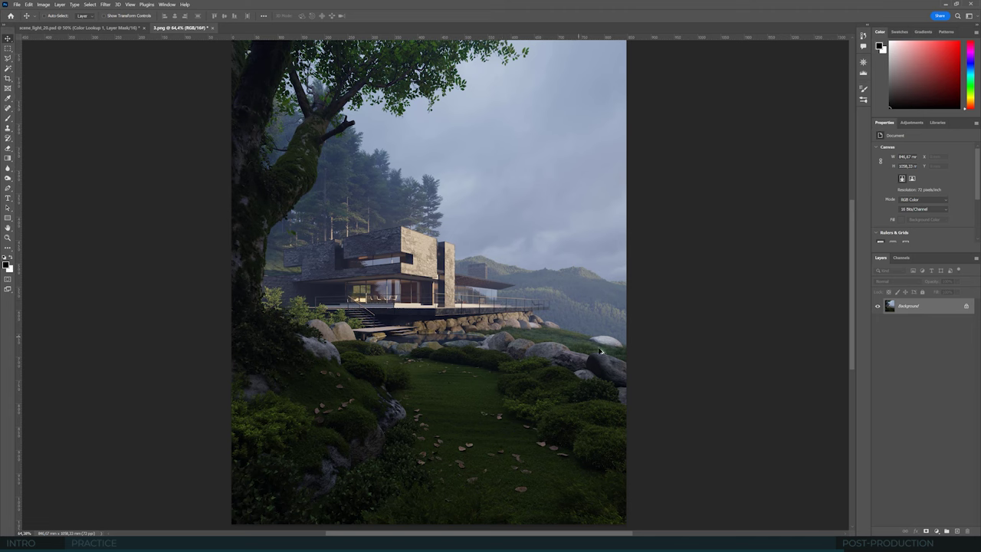
{"action": "scroll", "coordinate": [629, 358], "scroll_direction": "up", "scroll_amount": 2, "text": "alt"}
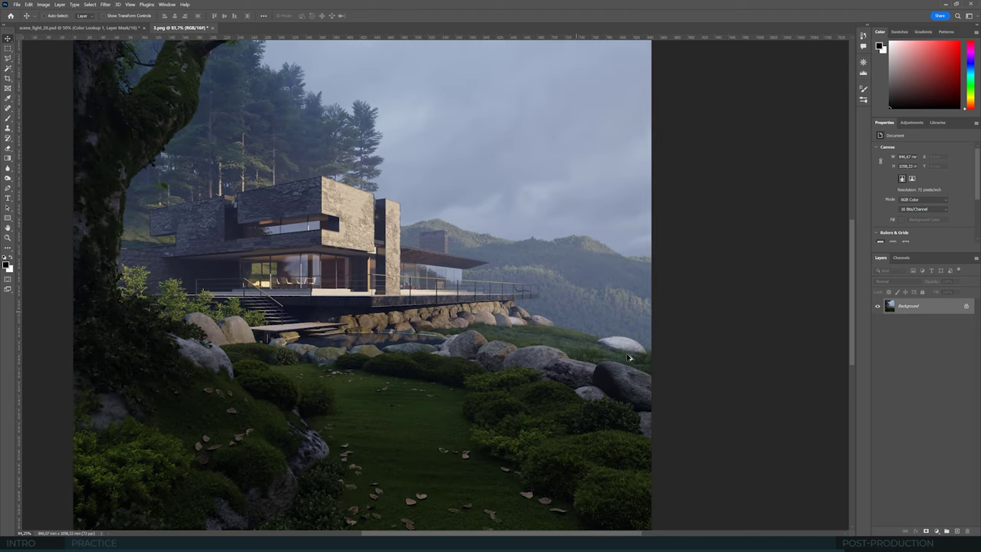
{"action": "scroll", "coordinate": [511, 340], "scroll_direction": "down", "scroll_amount": 1, "text": "alt"}
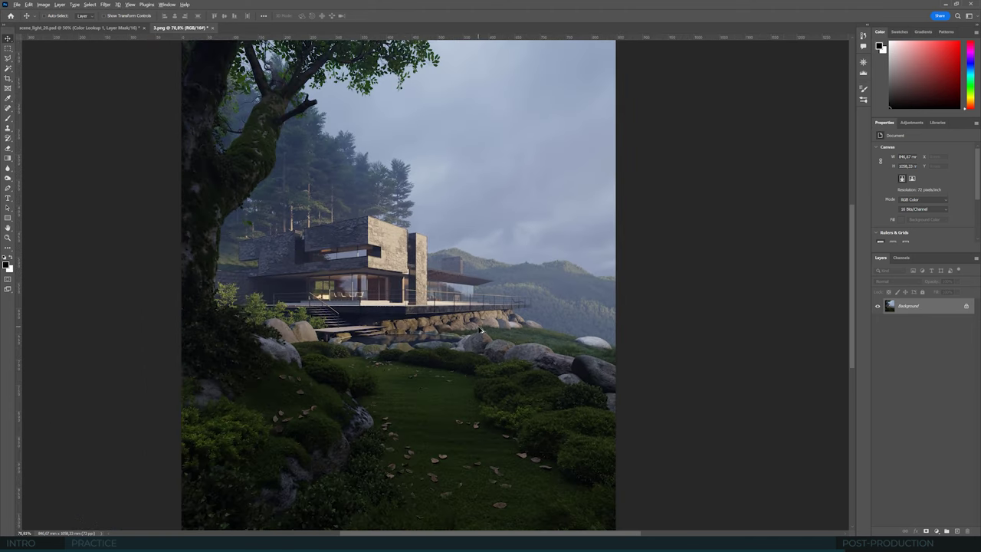
{"action": "scroll", "coordinate": [481, 329], "scroll_direction": "down", "scroll_amount": 1, "text": "alt"}
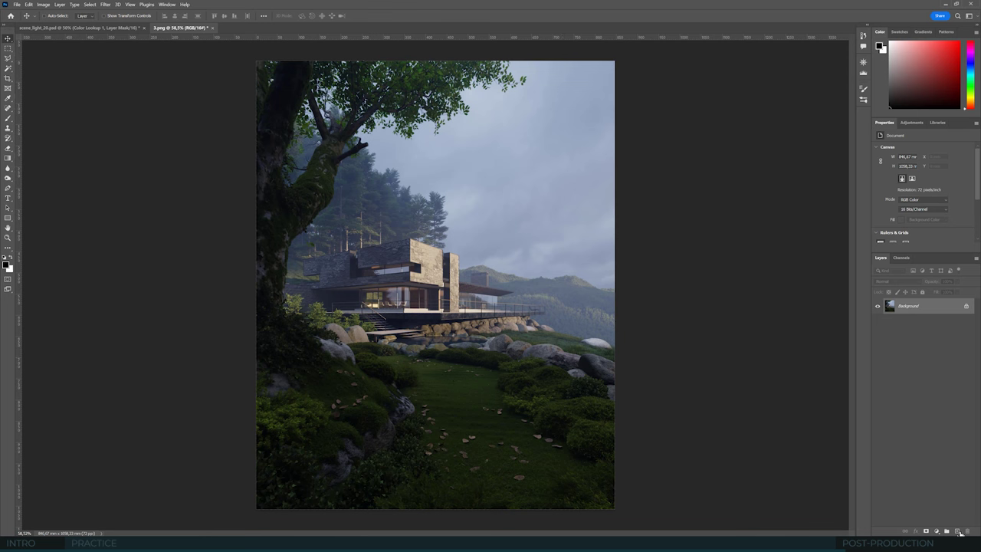
Add an empty layer above the background and set its blend mode to Multiply.
{"action": "left_click", "coordinate": [958, 533]}
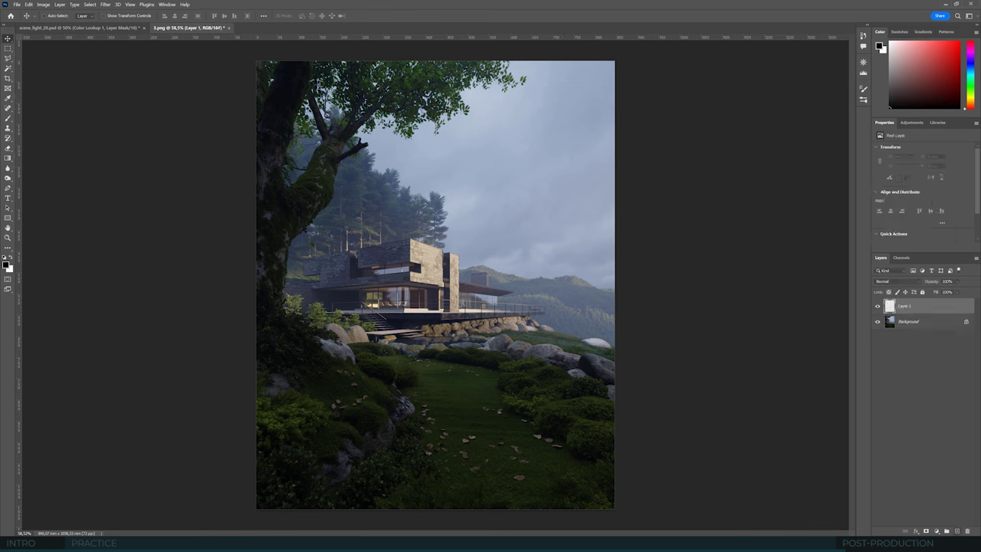
{"action": "left_click", "coordinate": [897, 283]}
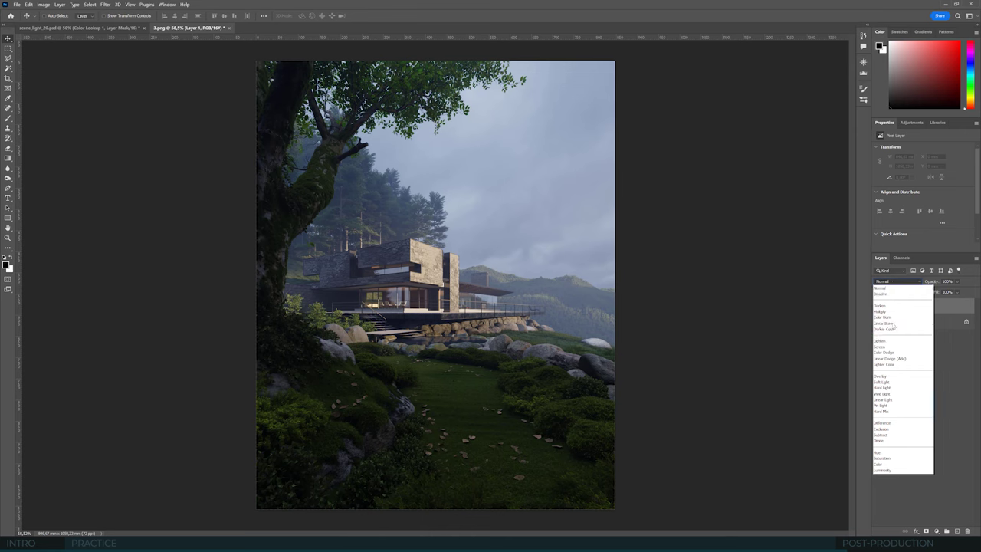
{"action": "left_click", "coordinate": [882, 313]}
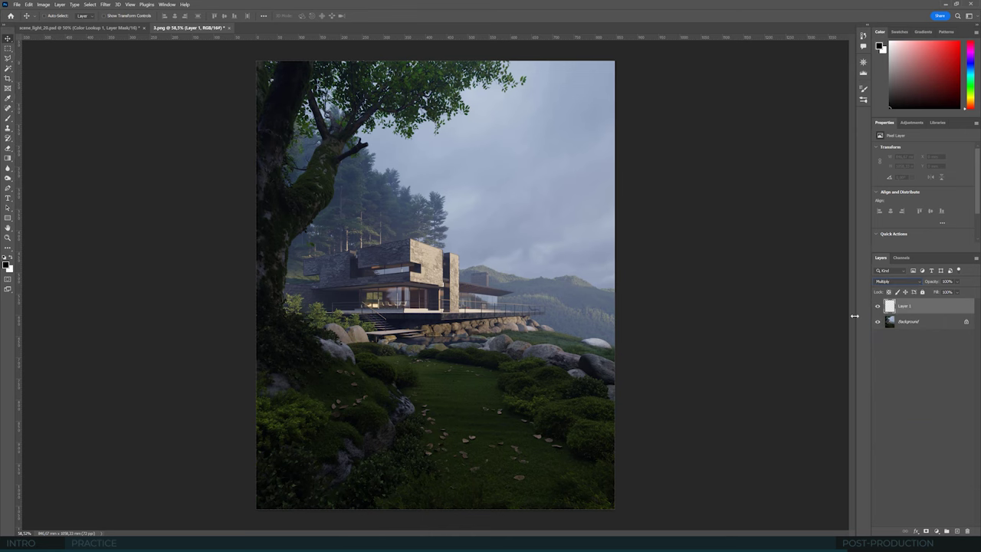
Darken the bright boulder at the far edge of the grass slope by brushing a sampled dark blue tone at 25% opacity.
{"action": "left_click", "coordinate": [8, 110]}
{"action": "scroll", "coordinate": [598, 340], "scroll_direction": "up", "scroll_amount": 5, "text": "alt"}
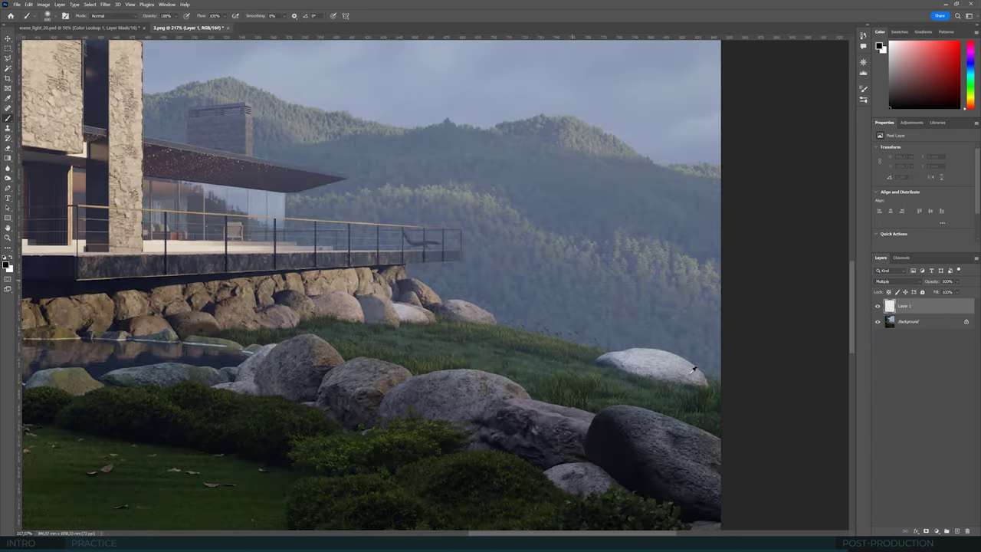
{"action": "scroll", "coordinate": [686, 366], "scroll_direction": "up", "scroll_amount": 4, "text": "alt"}
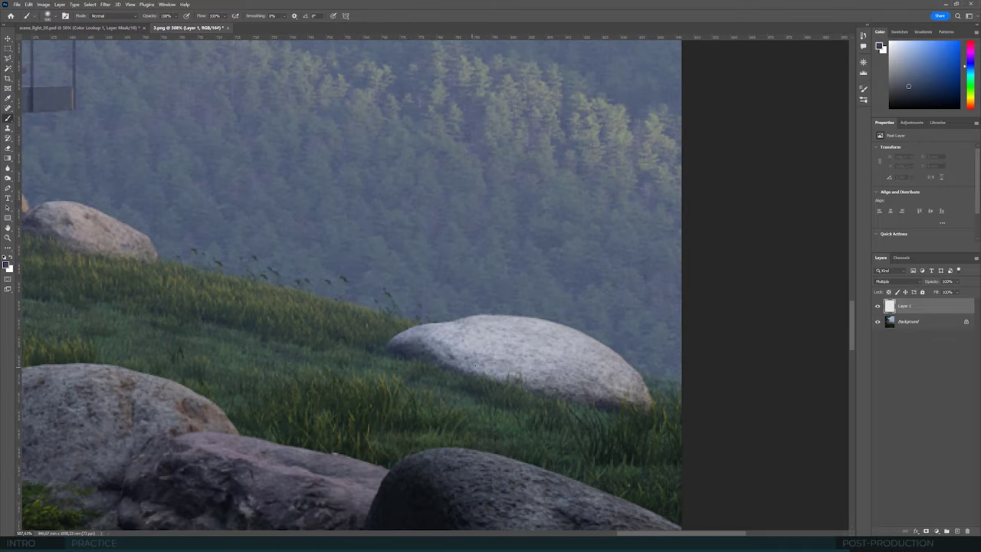
{"action": "key", "text": "bracketleft"}
{"action": "key", "text": "bracketleft"}
{"action": "key", "text": "bracketleft"}
{"action": "key", "text": "bracketleft"}
{"action": "key", "text": "bracketleft"}
{"action": "key", "text": "bracketleft"}
{"action": "key", "text": "bracketleft"}
{"action": "key", "text": "bracketleft"}
{"action": "key", "text": "bracketleft"}
{"action": "key", "text": "bracketleft"}
{"action": "key", "text": "bracketleft"}
{"action": "key", "text": "bracketleft"}
{"action": "left_click_drag", "start_coordinate": [178, 20], "coordinate": [169, 27]}
{"action": "left_click", "coordinate": [292, 3]}
{"action": "mouse_move", "coordinate": [456, 360]}
{"action": "left_mouse_down"}
{"action": "mouse_move", "coordinate": [439, 337]}
{"action": "mouse_move", "coordinate": [490, 343]}
{"action": "mouse_move", "coordinate": [494, 367]}
{"action": "mouse_move", "coordinate": [636, 387]}
{"action": "mouse_move", "coordinate": [590, 347]}
{"action": "mouse_move", "coordinate": [549, 352]}
{"action": "left_mouse_up"}
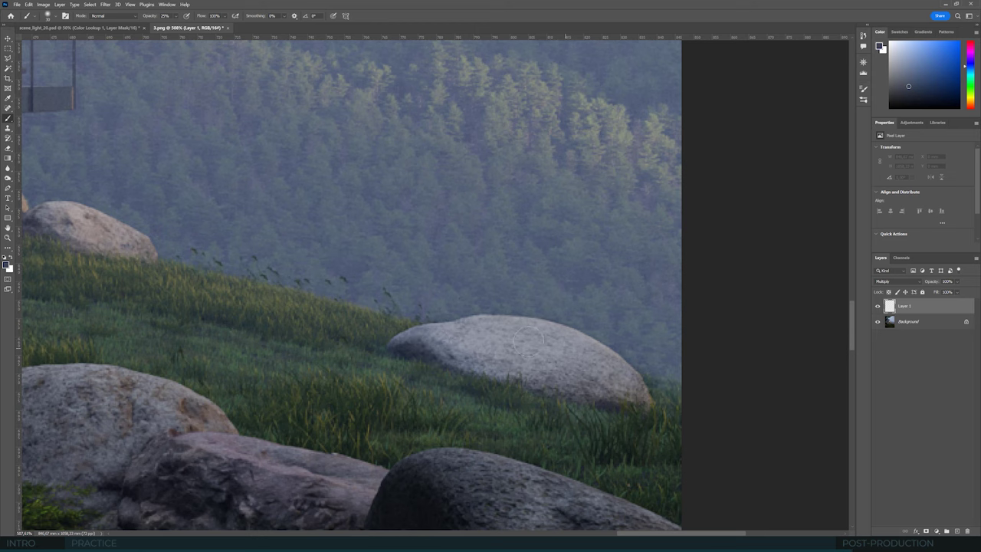
{"action": "scroll", "coordinate": [581, 290], "scroll_direction": "down", "scroll_amount": 10, "text": "alt"}
{"action": "scroll", "coordinate": [580, 289], "scroll_direction": "up", "scroll_amount": 10, "text": "alt"}
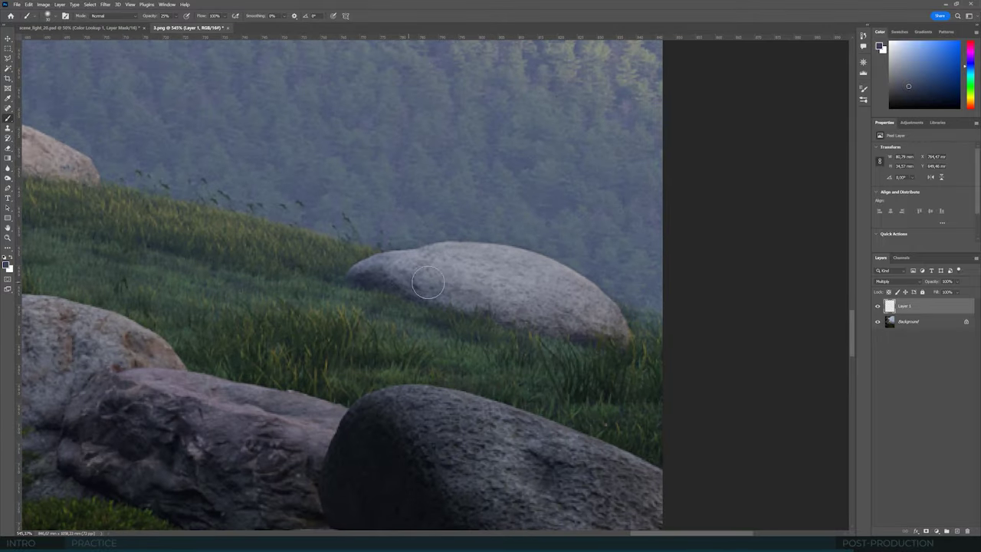
{"action": "mouse_move", "coordinate": [428, 283]}
{"action": "left_mouse_down"}
{"action": "mouse_move", "coordinate": [583, 295]}
{"action": "mouse_move", "coordinate": [481, 258]}
{"action": "left_mouse_up"}
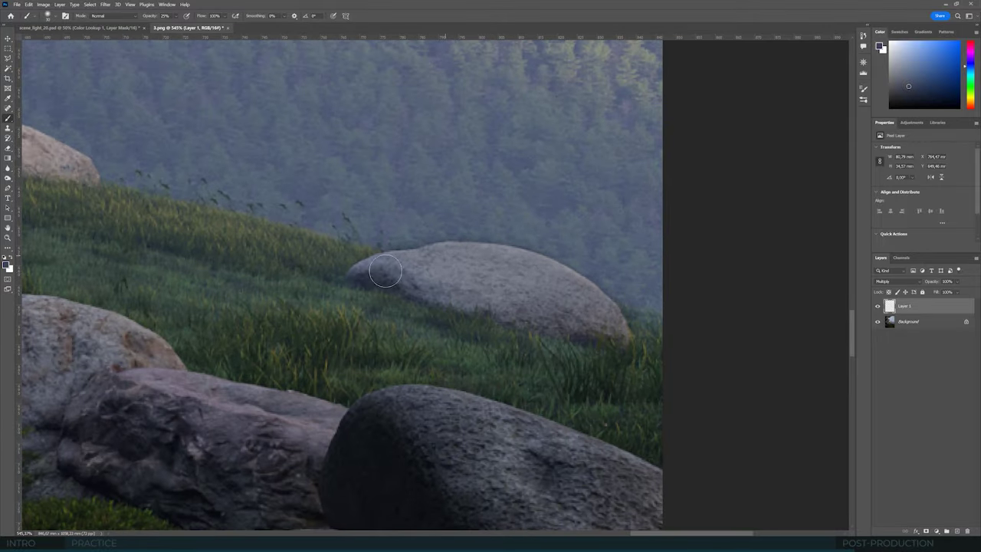
{"action": "scroll", "coordinate": [541, 307], "scroll_direction": "down", "scroll_amount": 3, "text": "alt"}
{"action": "scroll", "coordinate": [534, 240], "scroll_direction": "down", "scroll_amount": 3, "text": "alt"}
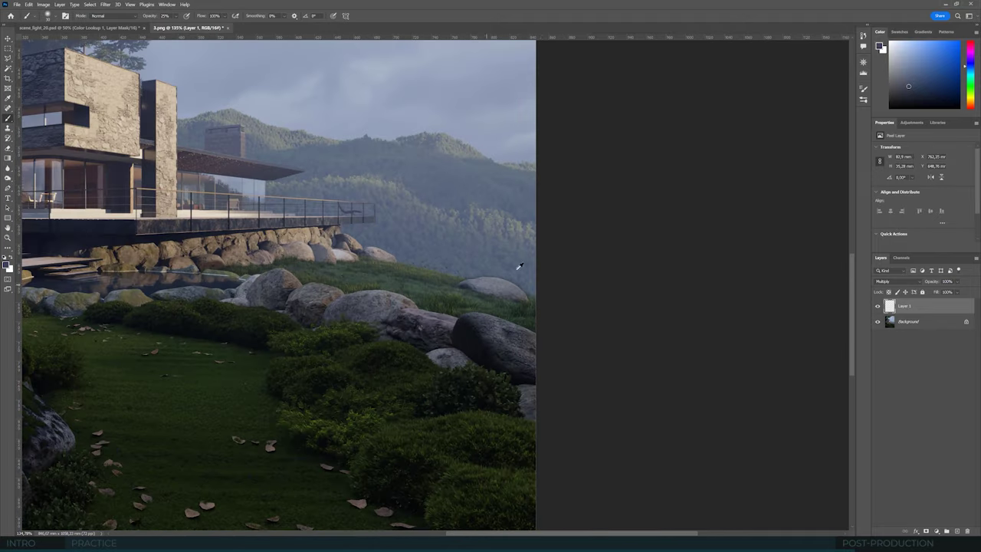
{"action": "scroll", "coordinate": [560, 233], "scroll_direction": "up", "scroll_amount": 4, "text": "alt"}
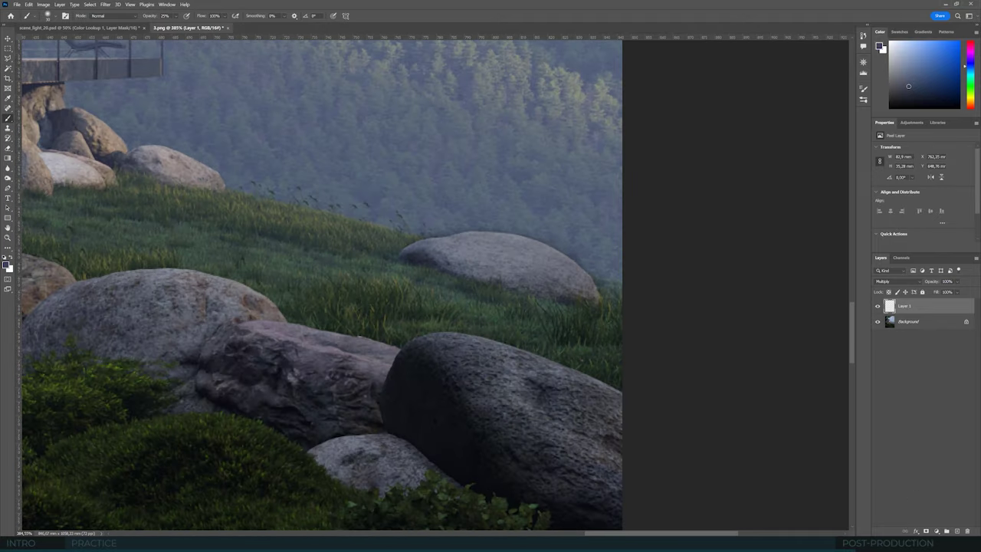
Raise the underlying-layer shadow limit in the painted layer's Blend If settings to keep the paint off dark tones.
{"action": "left_click", "coordinate": [916, 531]}
{"action": "left_click", "coordinate": [914, 459]}
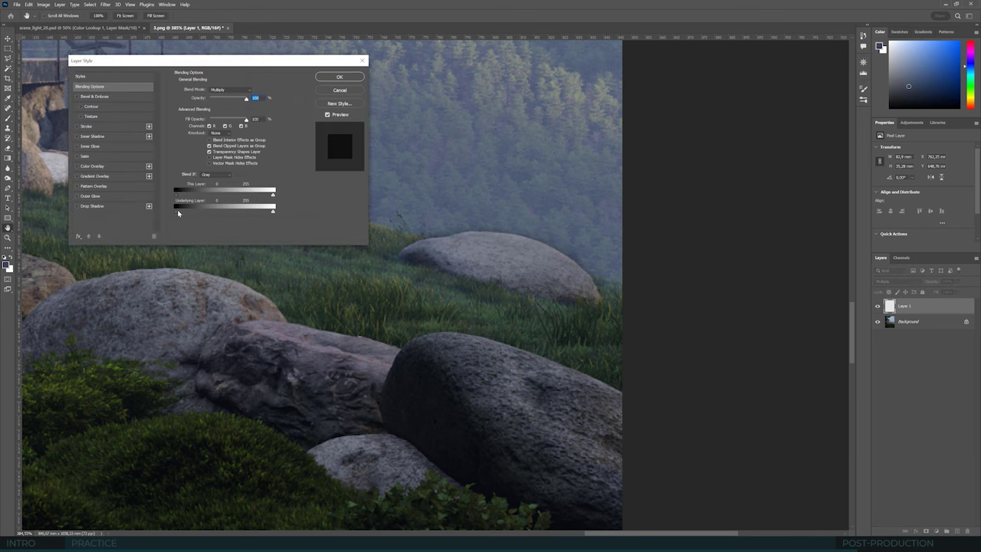
{"action": "left_click_drag", "start_coordinate": [192, 213], "coordinate": [214, 215]}
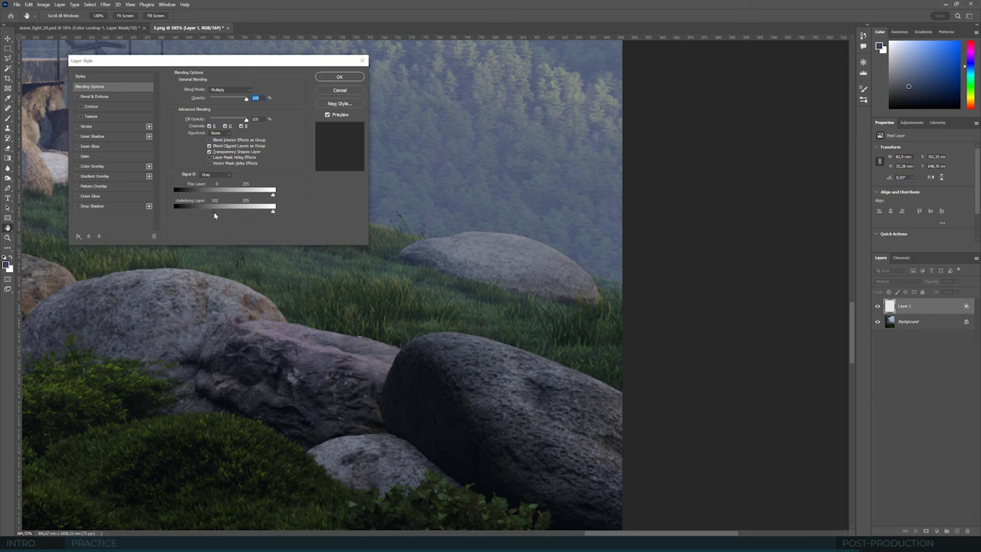
{"action": "left_click_drag", "start_coordinate": [217, 215], "coordinate": [226, 215]}
{"action": "left_click", "coordinate": [340, 78]}
{"action": "key", "text": "b"}
Tone down the bright terrace ledges in front of the house's ground-floor glazing by brushing a greyish colour sampled from the terrace.
{"action": "scroll", "coordinate": [620, 322], "scroll_direction": "down", "scroll_amount": 10, "text": "alt"}
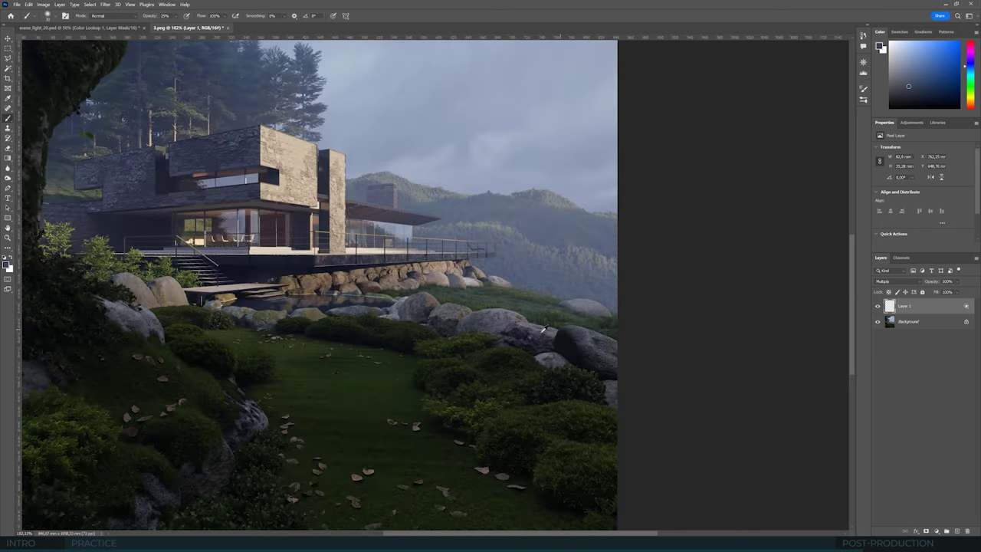
{"action": "scroll", "coordinate": [279, 248], "scroll_direction": "up", "scroll_amount": 8, "text": "alt"}
{"action": "scroll", "coordinate": [237, 256], "scroll_direction": "down", "scroll_amount": 5, "text": "alt"}
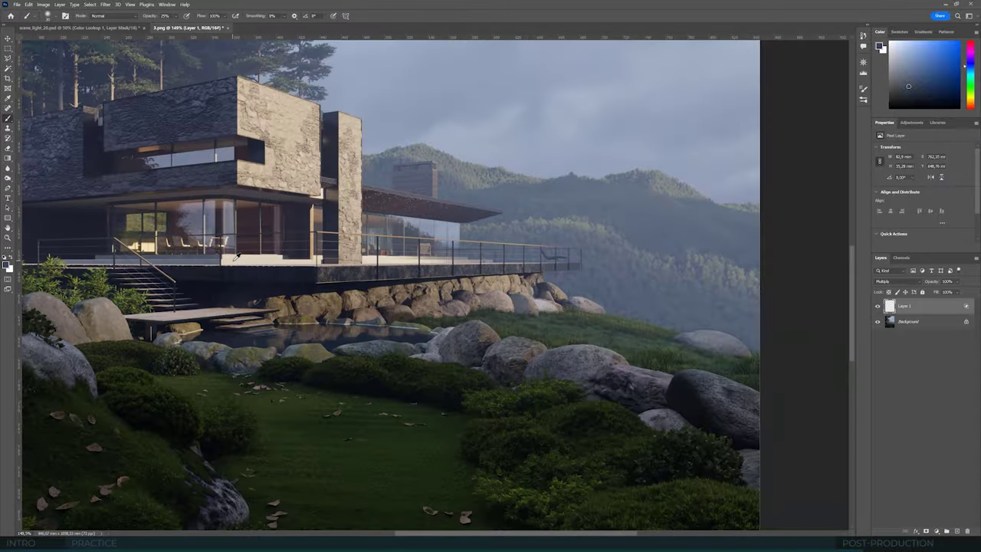
{"action": "scroll", "coordinate": [236, 258], "scroll_direction": "up", "scroll_amount": 3, "text": "alt"}
{"action": "scroll", "coordinate": [233, 255], "scroll_direction": "down", "scroll_amount": 2, "text": "alt"}
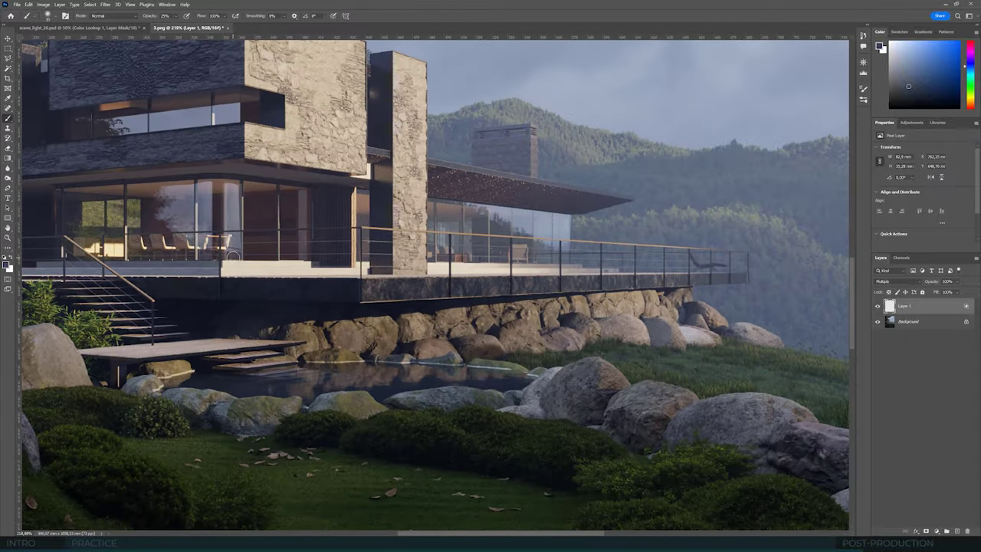
{"action": "scroll", "coordinate": [263, 267], "scroll_direction": "up", "scroll_amount": 2, "text": "alt"}
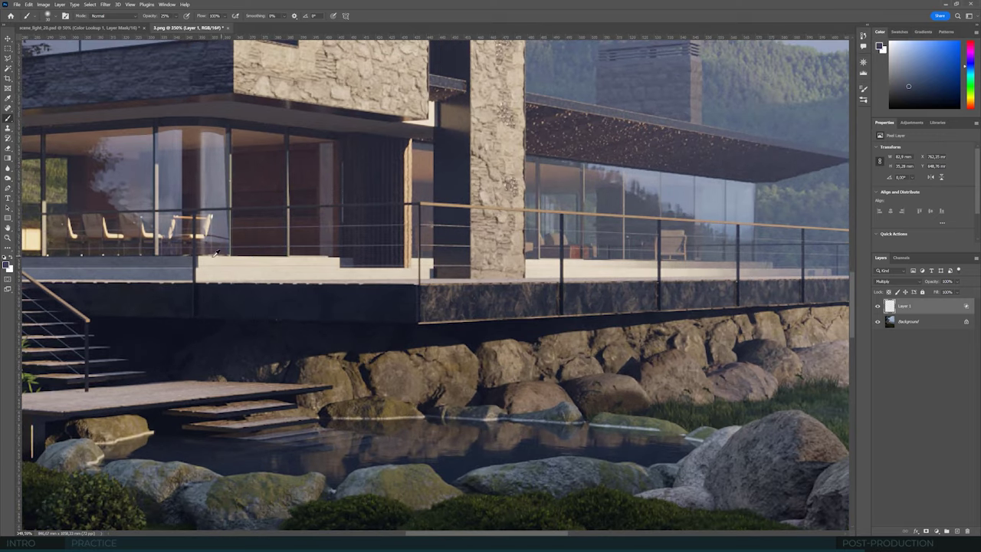
{"action": "left_click", "coordinate": [401, 281], "text": "alt"}
{"action": "mouse_move", "coordinate": [207, 270]}
{"action": "left_mouse_down"}
{"action": "mouse_move", "coordinate": [421, 269]}
{"action": "mouse_move", "coordinate": [258, 268]}
{"action": "mouse_move", "coordinate": [404, 272]}
{"action": "left_mouse_up"}
{"action": "scroll", "coordinate": [411, 274], "scroll_direction": "down", "scroll_amount": 1, "text": "alt"}
{"action": "mouse_move", "coordinate": [566, 257]}
{"action": "left_mouse_down"}
{"action": "mouse_move", "coordinate": [411, 274]}
{"action": "mouse_move", "coordinate": [416, 288]}
{"action": "mouse_move", "coordinate": [653, 291]}
{"action": "left_mouse_up"}
{"action": "scroll", "coordinate": [411, 274], "scroll_direction": "up", "scroll_amount": 2, "text": "alt"}
{"action": "scroll", "coordinate": [667, 290], "scroll_direction": "down", "scroll_amount": 4, "text": "alt"}
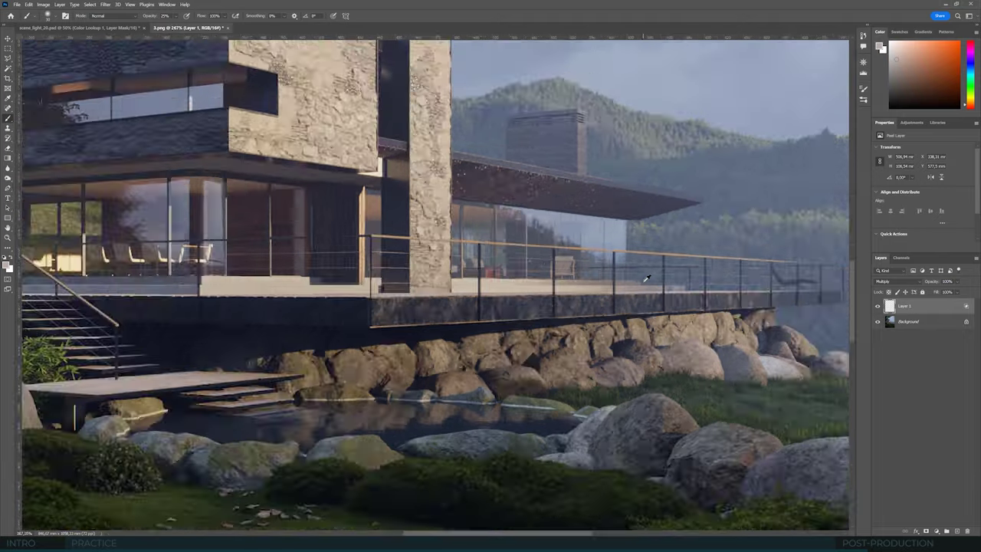
Inspect the toned-down terrace ledges and the nearby rocks, both close up and within the whole image.
{"action": "scroll", "coordinate": [643, 286], "scroll_direction": "up", "scroll_amount": 5, "text": "alt"}
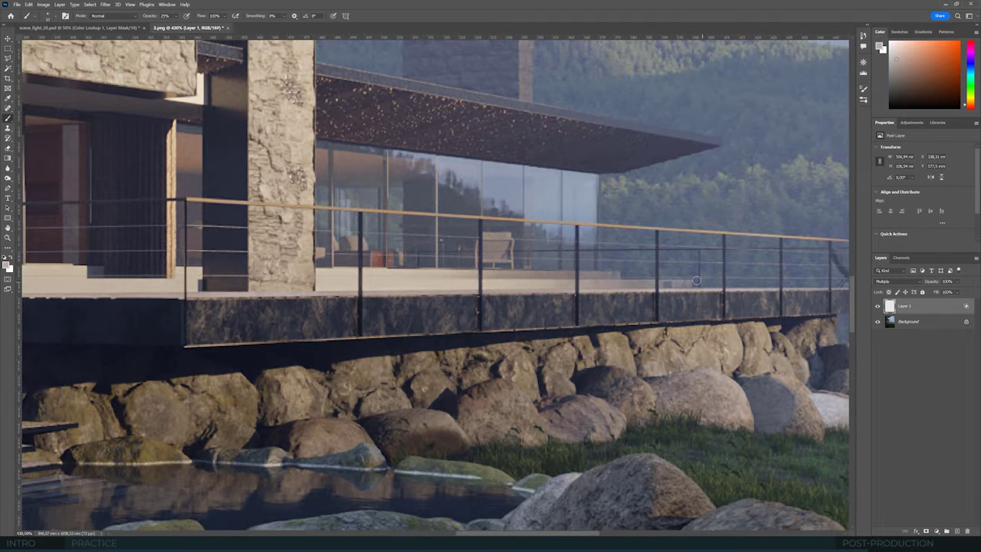
{"action": "scroll", "coordinate": [698, 285], "scroll_direction": "down", "scroll_amount": 4, "text": "alt"}
{"action": "scroll", "coordinate": [655, 275], "scroll_direction": "up", "scroll_amount": 2, "text": "alt"}
{"action": "scroll", "coordinate": [655, 275], "scroll_direction": "up", "scroll_amount": 4, "text": "alt"}
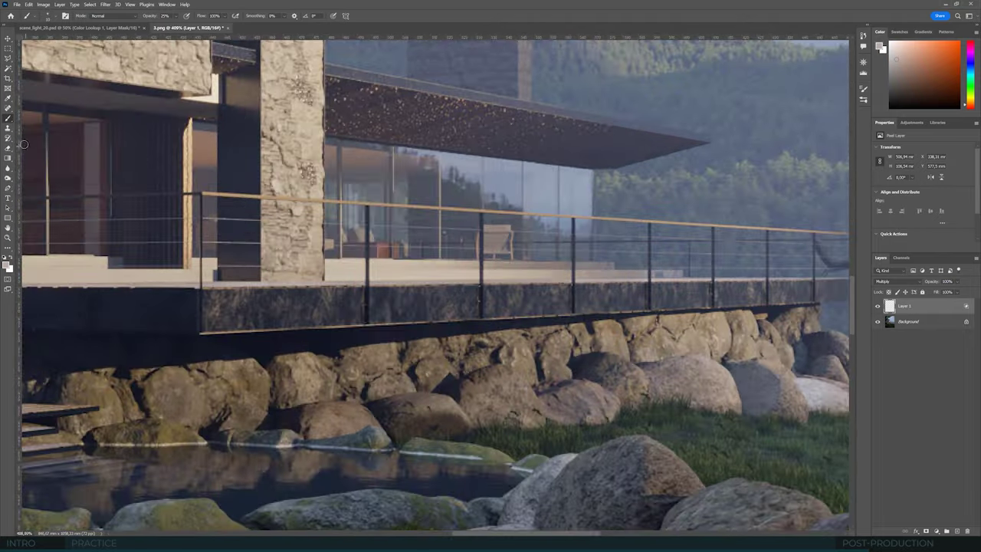
{"action": "key", "text": "e"}
{"action": "scroll", "coordinate": [647, 220], "scroll_direction": "down", "scroll_amount": 7, "text": "alt"}
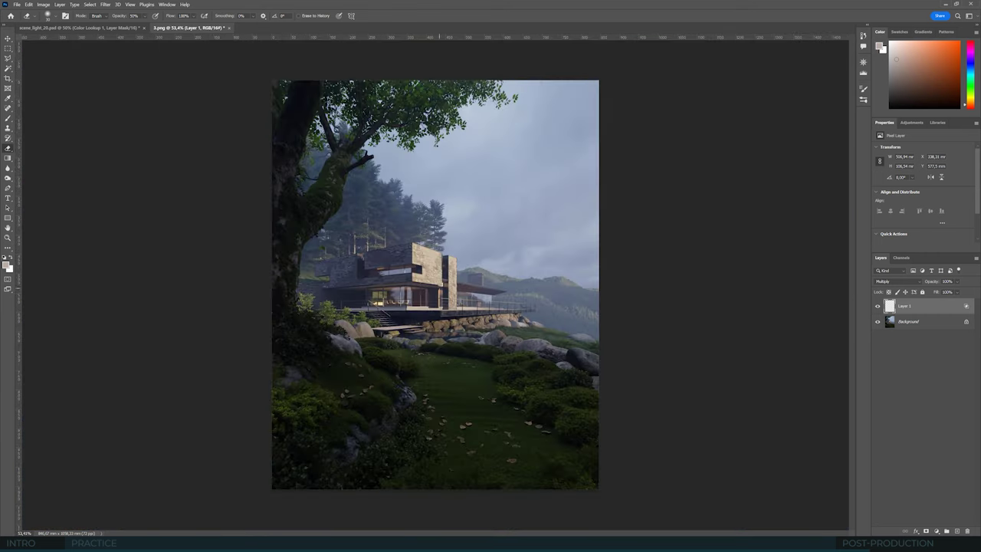
{"action": "scroll", "coordinate": [434, 329], "scroll_direction": "up", "scroll_amount": 3, "text": "alt"}
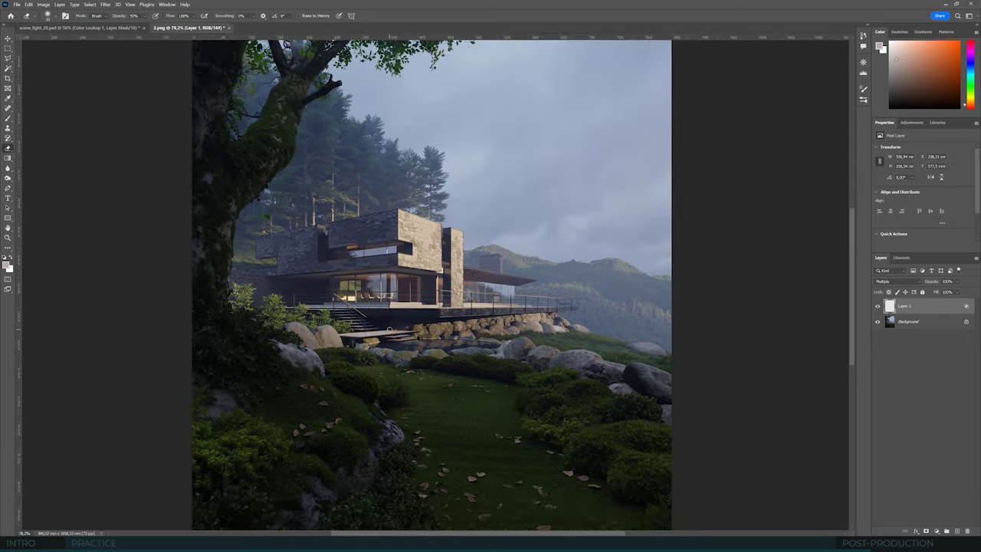
{"action": "scroll", "coordinate": [390, 330], "scroll_direction": "up", "scroll_amount": 4, "text": "alt"}
{"action": "scroll", "coordinate": [262, 265], "scroll_direction": "down", "scroll_amount": 3, "text": "alt"}
{"action": "scroll", "coordinate": [264, 266], "scroll_direction": "down", "scroll_amount": 2, "text": "alt"}
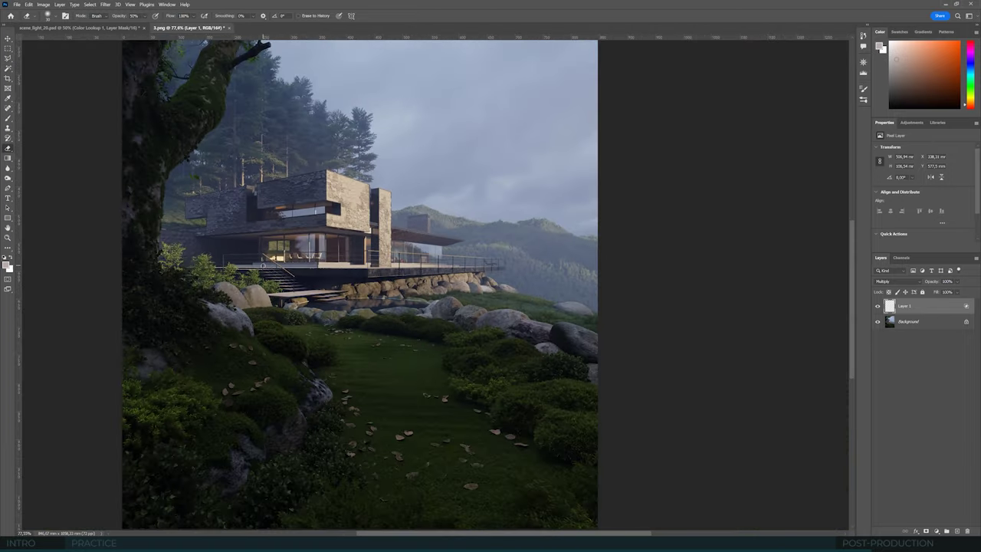
{"action": "scroll", "coordinate": [526, 302], "scroll_direction": "up", "scroll_amount": 6, "text": "alt"}
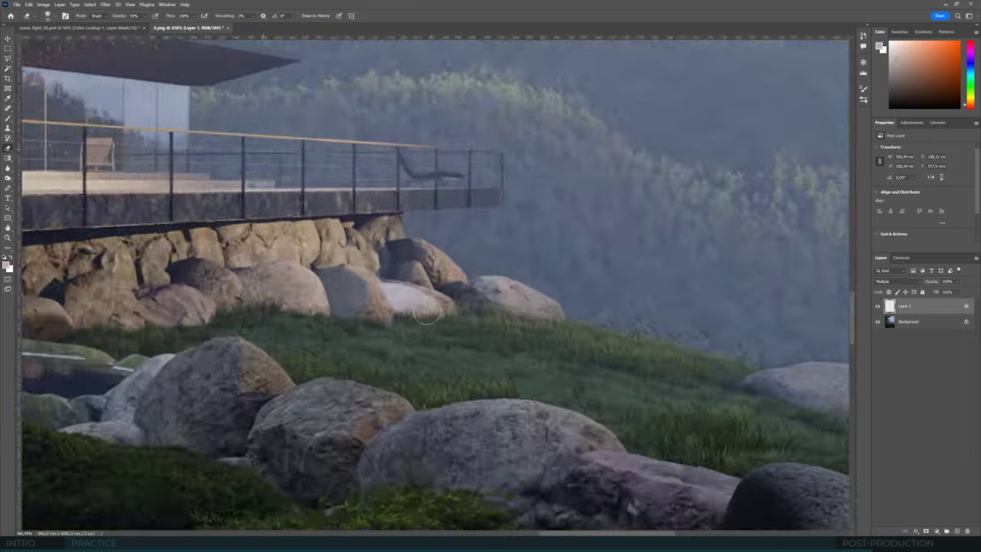
Tone down the white boulder below the terrace's far end by brushing it at 25% opacity with a colour sampled from the adjacent rock.
{"action": "left_click", "coordinate": [7, 117]}
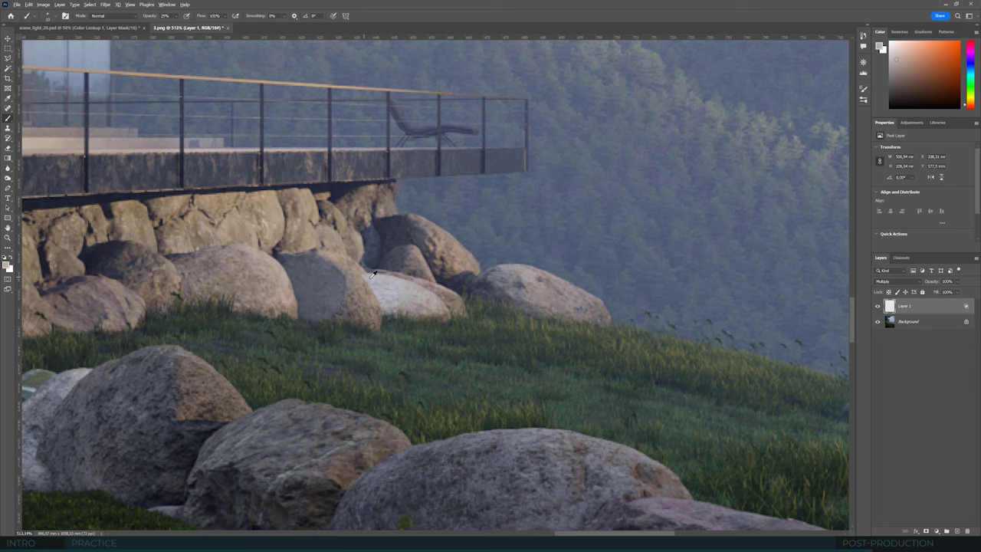
{"action": "scroll", "coordinate": [443, 276], "scroll_direction": "up", "scroll_amount": 2, "text": "alt"}
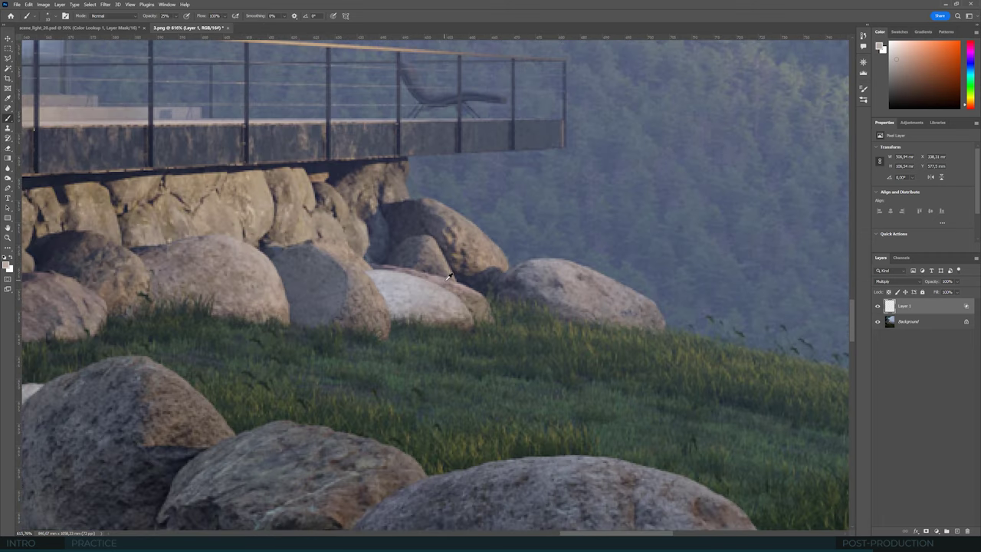
{"action": "left_click", "coordinate": [447, 296], "text": "alt"}
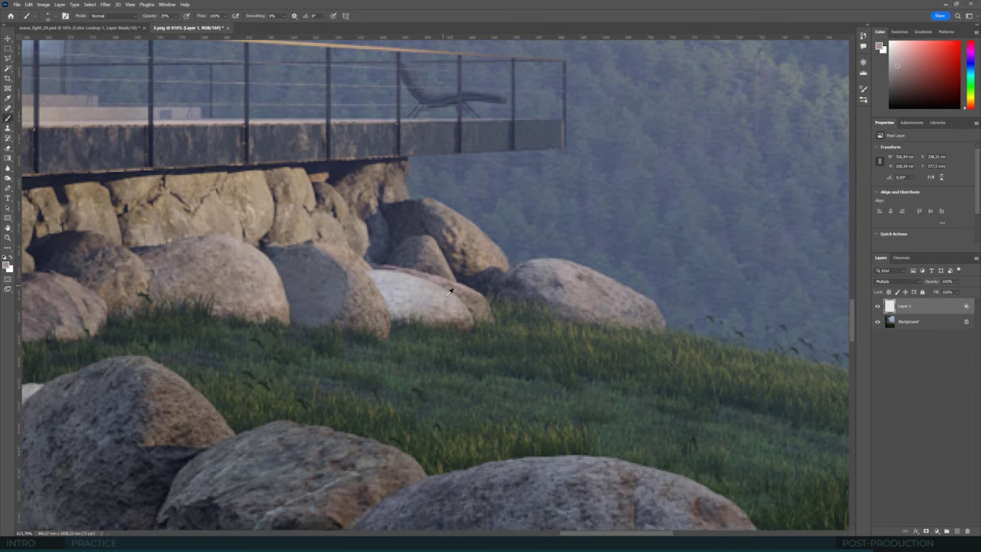
{"action": "mouse_move", "coordinate": [408, 305]}
{"action": "left_mouse_down"}
{"action": "mouse_move", "coordinate": [444, 305]}
{"action": "mouse_move", "coordinate": [411, 303]}
{"action": "mouse_move", "coordinate": [373, 274]}
{"action": "left_mouse_up"}
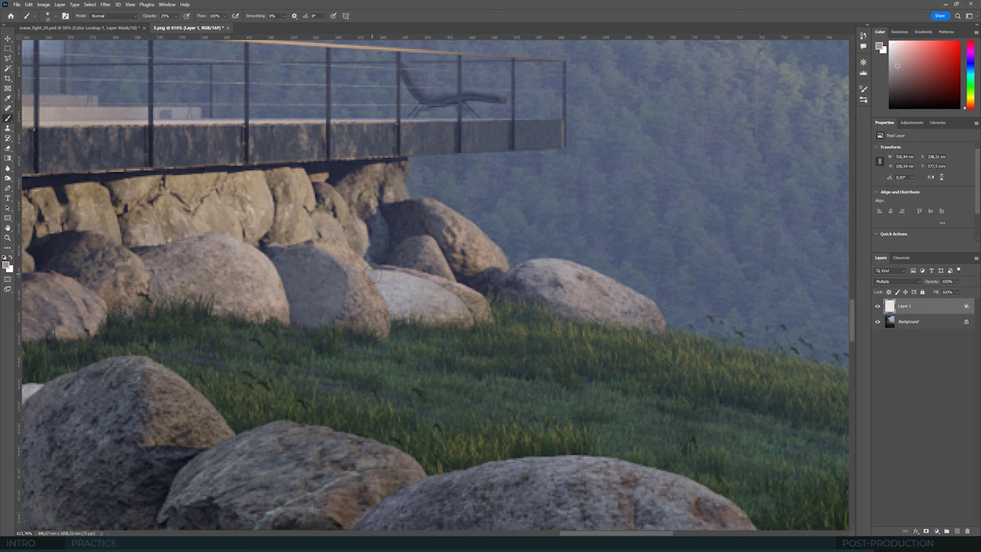
{"action": "left_click", "coordinate": [337, 233], "text": "alt"}
{"action": "left_click", "coordinate": [176, 16]}
{"action": "left_click_drag", "start_coordinate": [181, 25], "coordinate": [174, 24]}
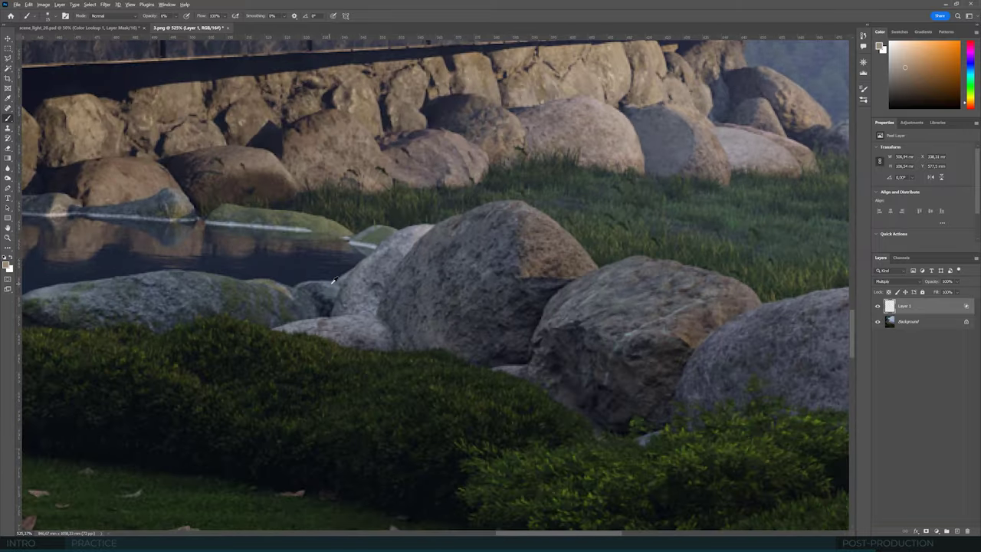
Darken the pale boulders at the pond's edge by brushing a blue-grey sampled from the neighbouring rock at 24% opacity.
{"action": "left_click", "coordinate": [335, 284], "text": "alt"}
{"action": "key", "text": "2"}
{"action": "key", "text": "4"}
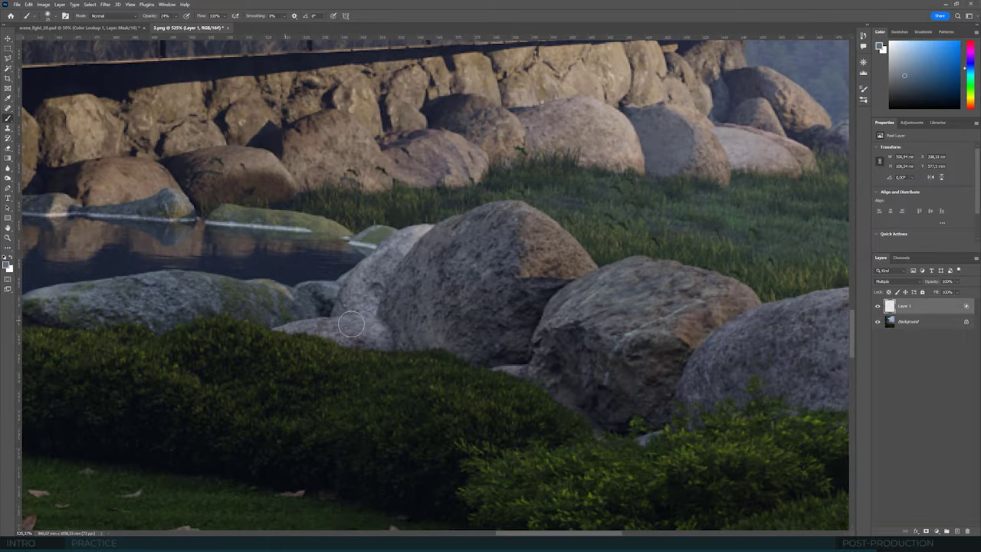
{"action": "scroll", "coordinate": [513, 364], "scroll_direction": "down", "scroll_amount": 10, "text": "alt"}
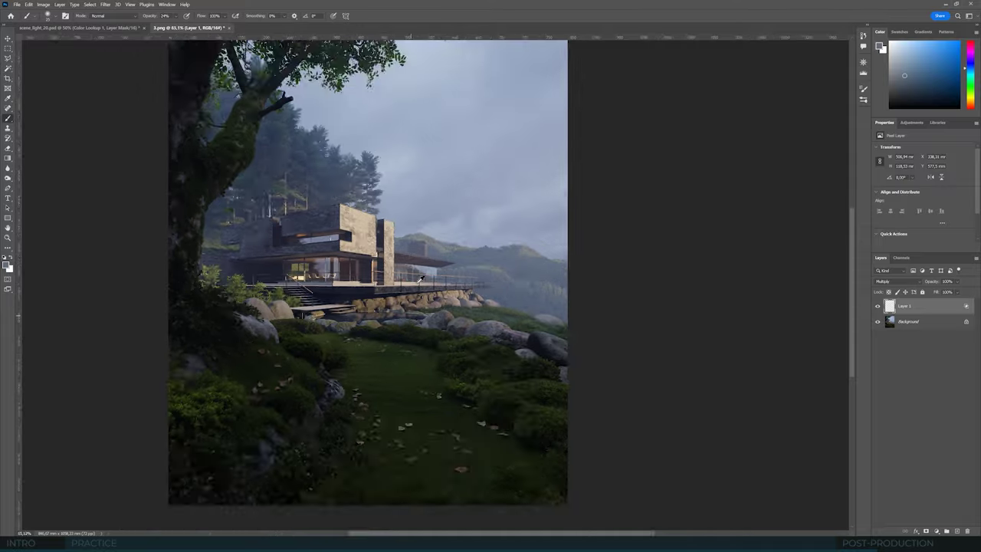
{"action": "scroll", "coordinate": [437, 306], "scroll_direction": "up", "scroll_amount": 9, "text": "alt"}
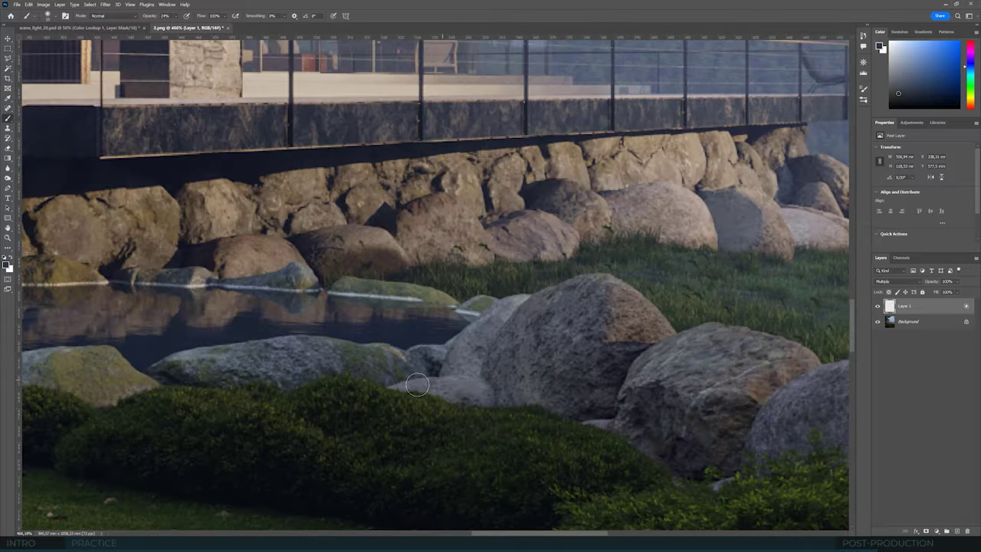
{"action": "scroll", "coordinate": [529, 395], "scroll_direction": "down", "scroll_amount": 9, "text": "alt"}
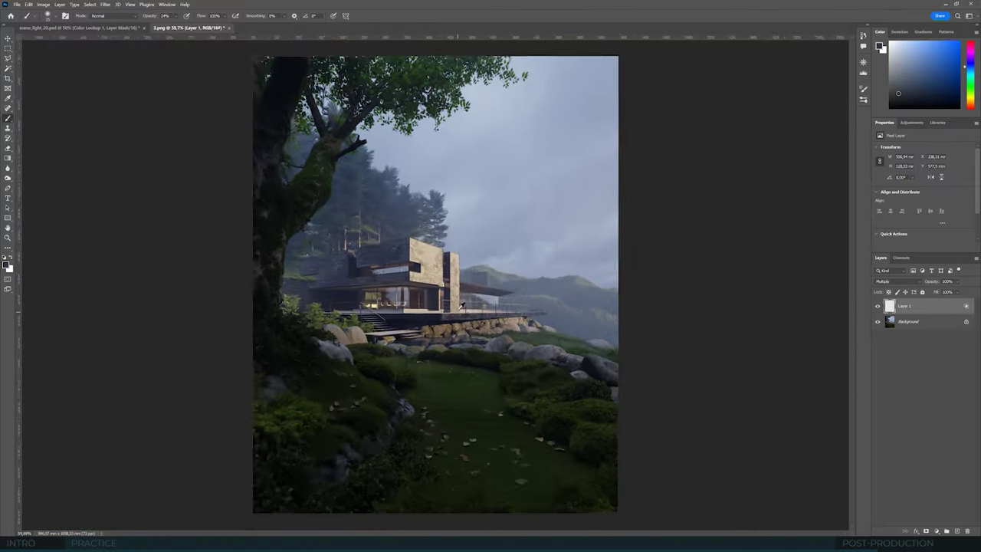
Darken the bright boulder beneath the ivy beside the tree with a dark blue brush at 24% opacity.
{"action": "scroll", "coordinate": [460, 307], "scroll_direction": "up", "scroll_amount": 8, "text": "alt"}
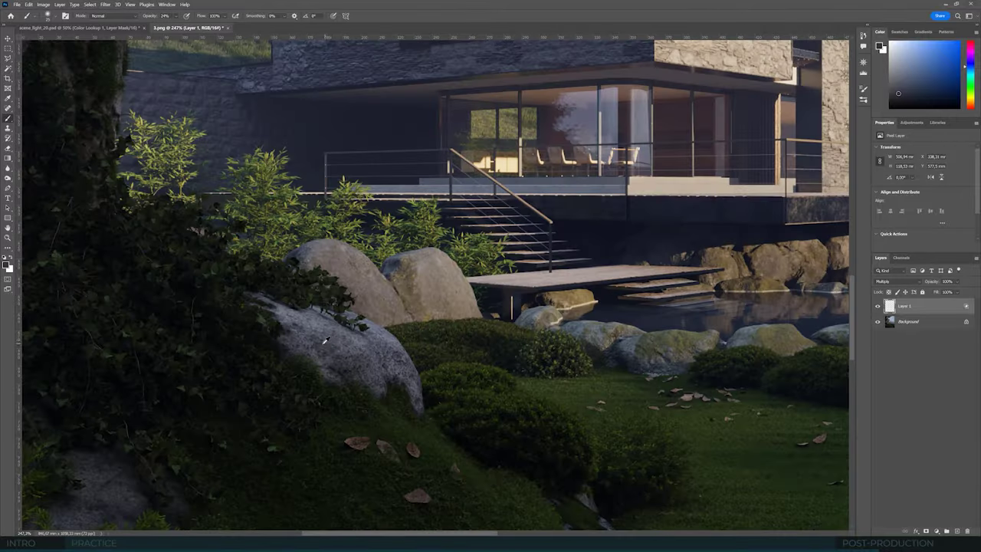
{"action": "scroll", "coordinate": [324, 340], "scroll_direction": "up", "scroll_amount": 2, "text": "alt"}
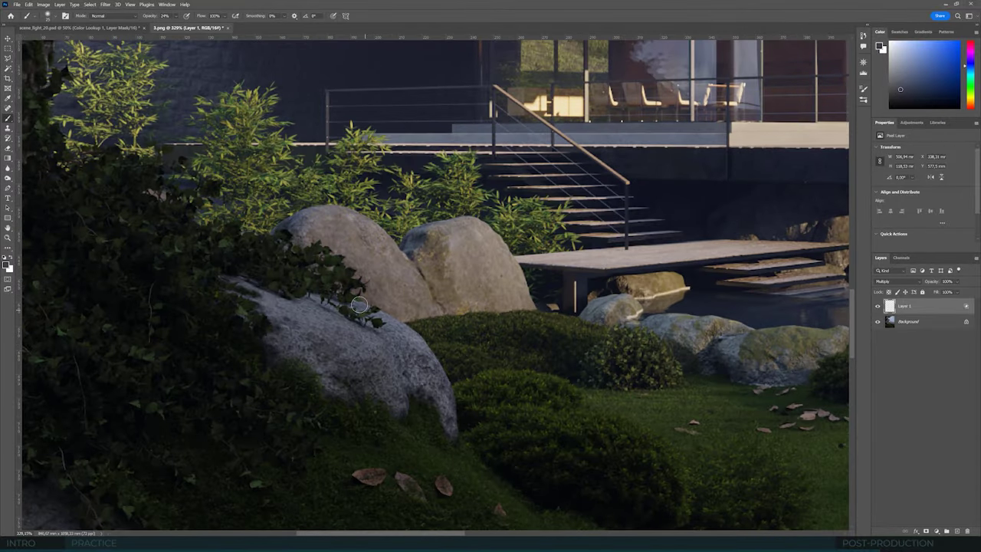
{"action": "scroll", "coordinate": [337, 337], "scroll_direction": "down", "scroll_amount": 2, "text": "alt"}
{"action": "scroll", "coordinate": [254, 301], "scroll_direction": "down", "scroll_amount": 5, "text": "alt"}
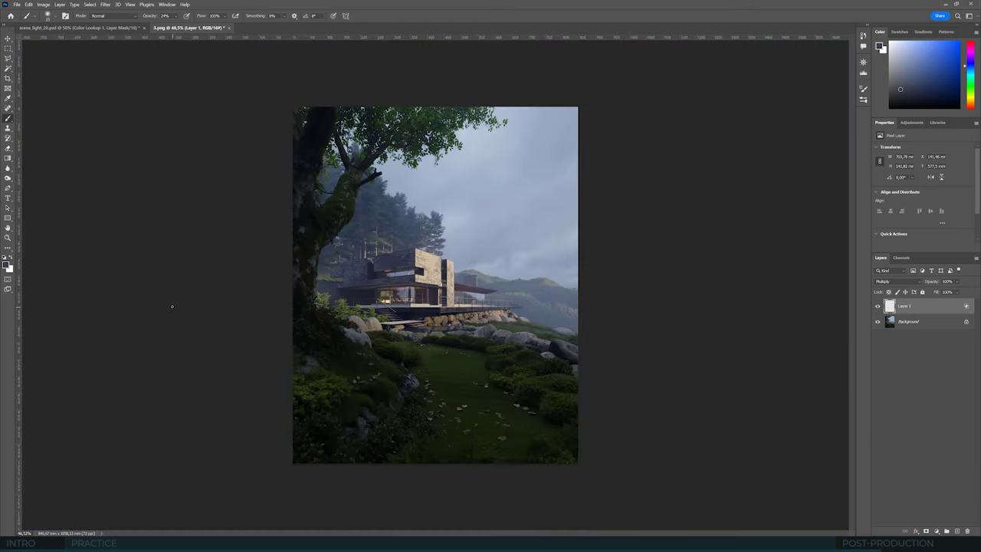
Review the retouched image, examining the brightness and colours of the house facade, terrace, rocks and garden.
{"action": "left_click", "coordinate": [7, 39]}
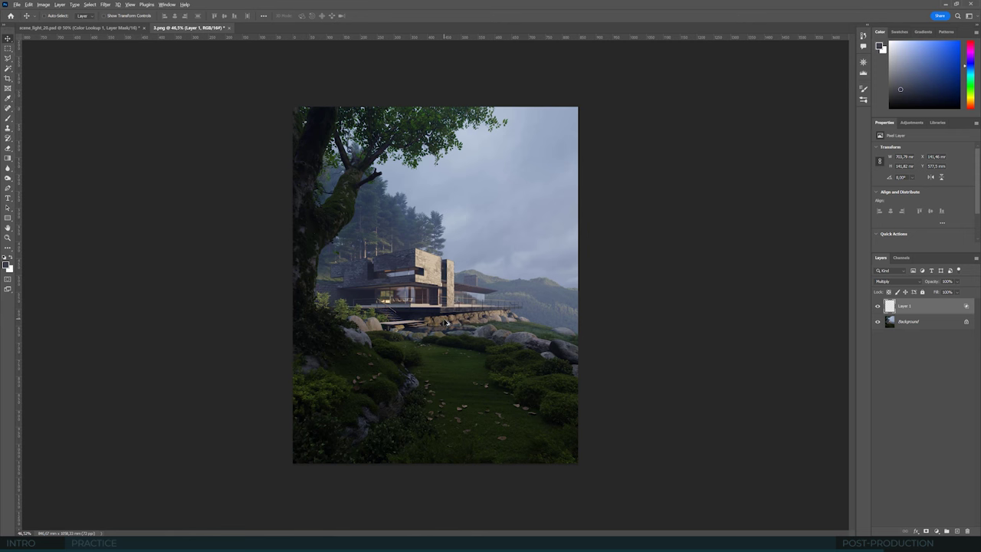
{"action": "scroll", "coordinate": [451, 325], "scroll_direction": "up", "scroll_amount": 2, "text": "alt"}
{"action": "scroll", "coordinate": [464, 291], "scroll_direction": "down", "scroll_amount": 1, "text": "alt"}
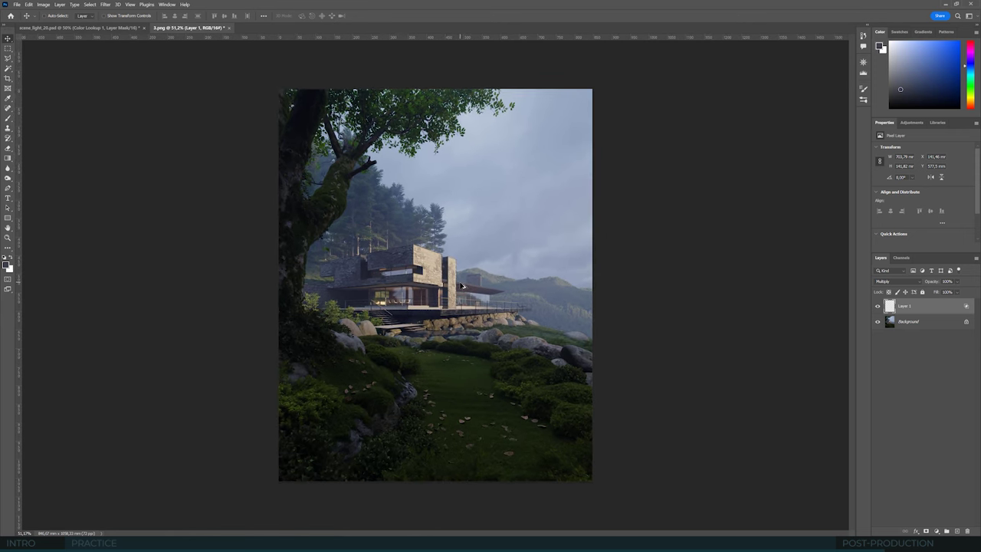
{"action": "scroll", "coordinate": [463, 286], "scroll_direction": "up", "scroll_amount": 5, "text": "alt"}
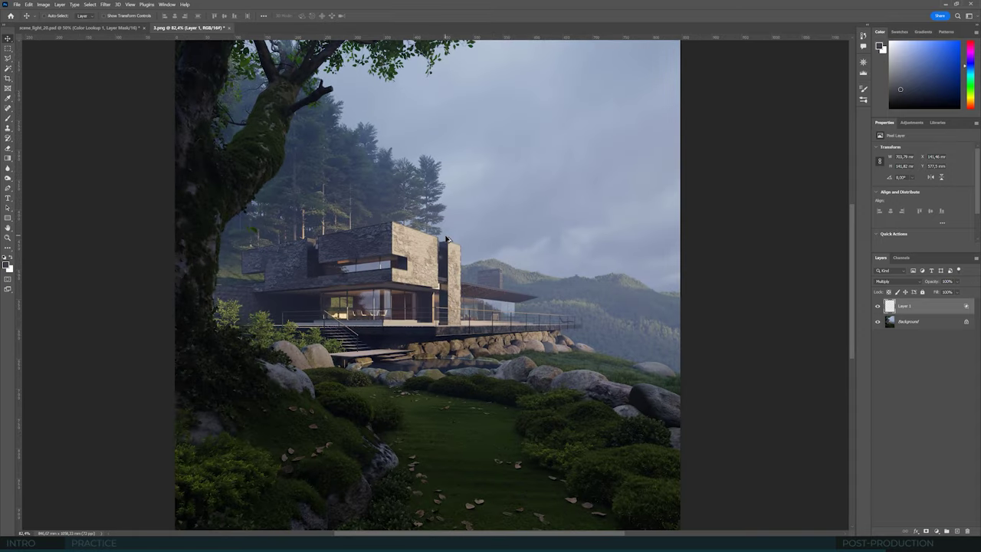
{"action": "scroll", "coordinate": [447, 239], "scroll_direction": "down", "scroll_amount": 3, "text": "alt"}
{"action": "scroll", "coordinate": [435, 292], "scroll_direction": "up", "scroll_amount": 4, "text": "alt"}
{"action": "scroll", "coordinate": [436, 292], "scroll_direction": "up", "scroll_amount": 7, "text": "alt"}
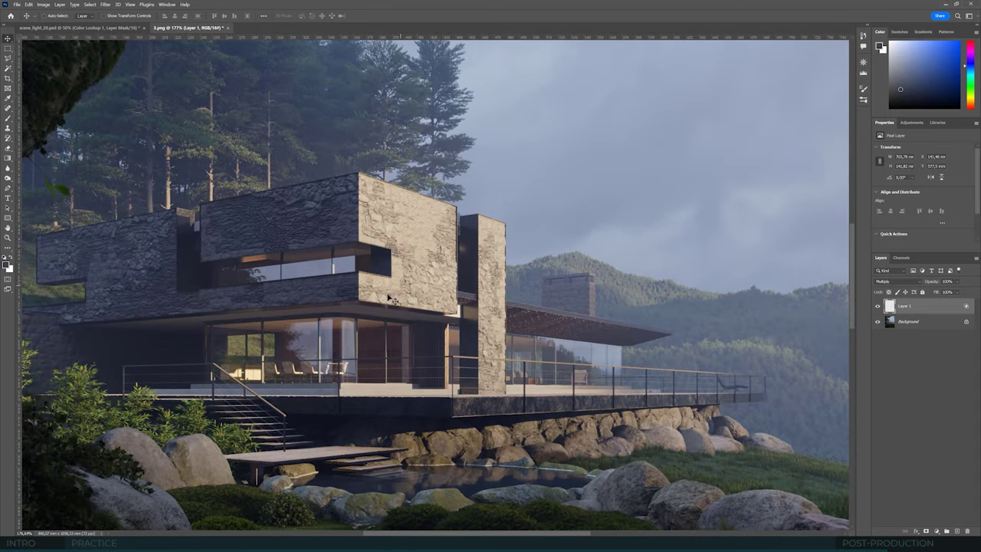
{"action": "scroll", "coordinate": [348, 216], "scroll_direction": "down", "scroll_amount": 4, "text": "alt"}
{"action": "scroll", "coordinate": [249, 250], "scroll_direction": "up", "scroll_amount": 4, "text": "alt"}
{"action": "scroll", "coordinate": [295, 218], "scroll_direction": "down", "scroll_amount": 5, "text": "alt"}
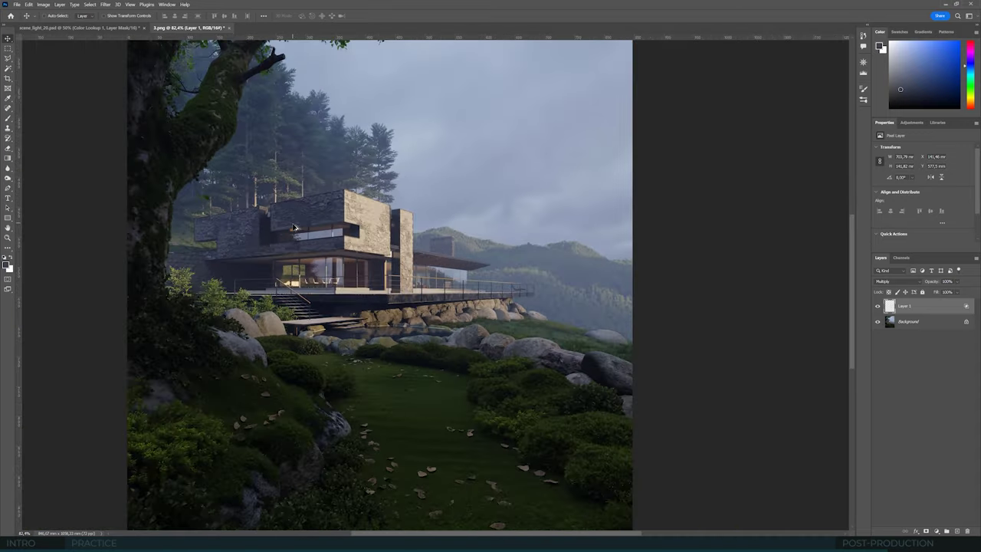
{"action": "scroll", "coordinate": [337, 241], "scroll_direction": "up", "scroll_amount": 3, "text": "alt"}
{"action": "scroll", "coordinate": [337, 242], "scroll_direction": "down", "scroll_amount": 1, "text": "alt"}
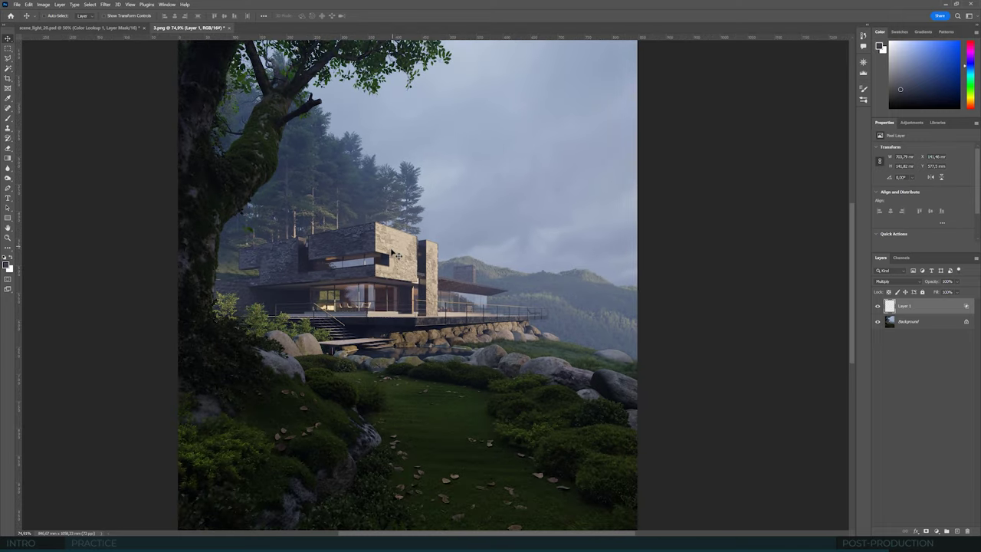
{"action": "scroll", "coordinate": [394, 251], "scroll_direction": "down", "scroll_amount": 1, "text": "alt"}
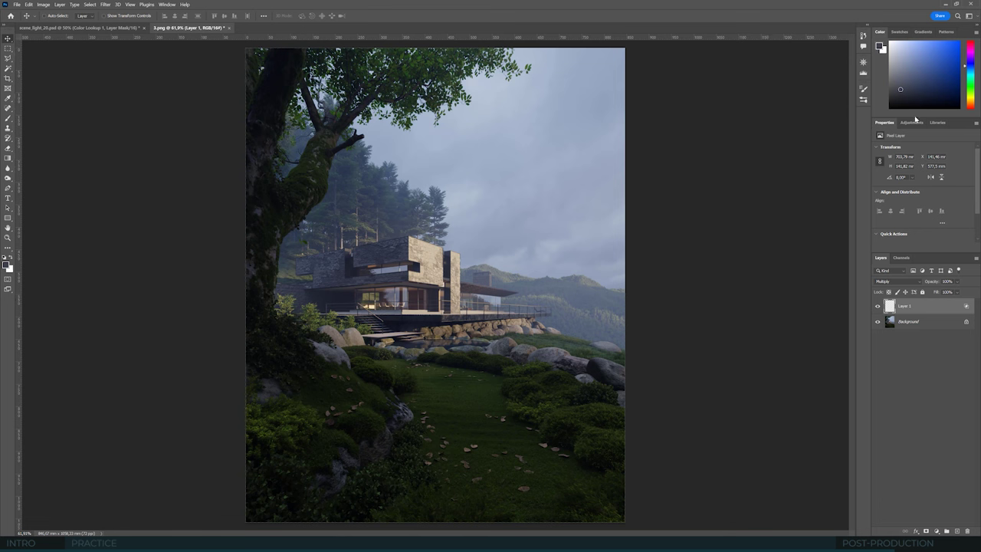
Add a Color Balance adjustment layer and set its shadows to Cyan-Red -3, Magenta-Green +1 and Yellow-Blue +3.
{"action": "left_click", "coordinate": [910, 124]}
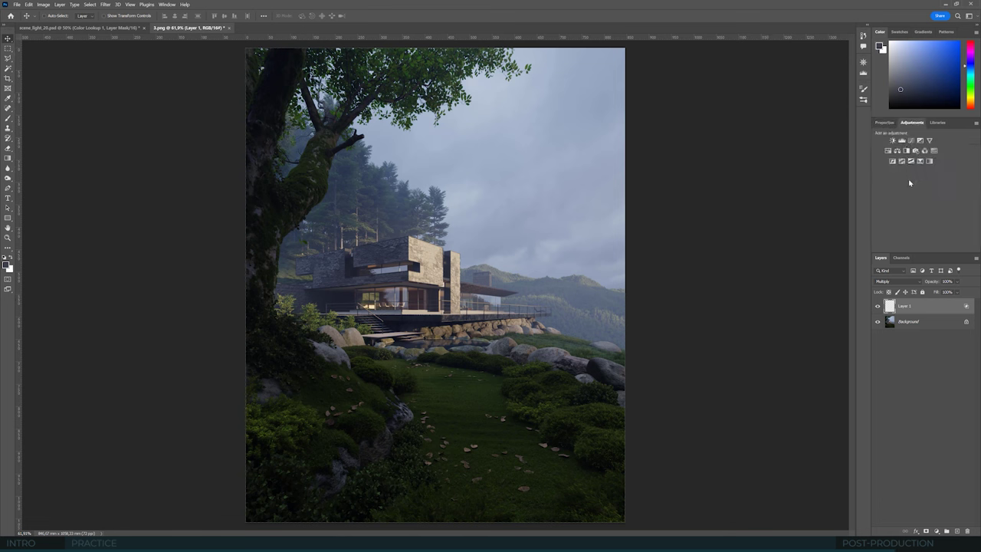
{"action": "left_click", "coordinate": [898, 150]}
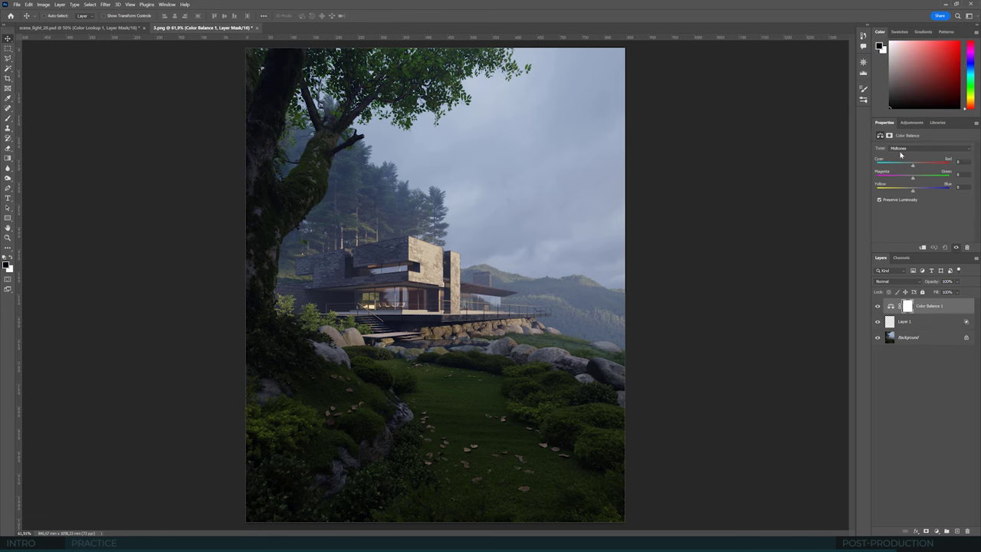
{"action": "scroll", "coordinate": [434, 281], "scroll_direction": "up", "scroll_amount": 7, "text": "alt"}
{"action": "scroll", "coordinate": [548, 259], "scroll_direction": "down", "scroll_amount": 3, "text": "alt"}
{"action": "left_click", "coordinate": [915, 153]}
{"action": "left_click", "coordinate": [912, 157]}
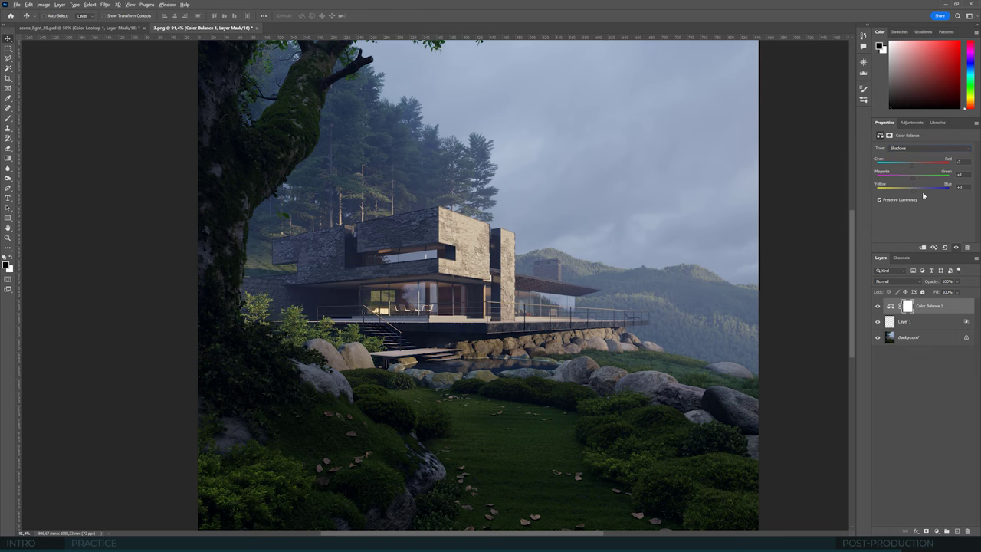
{"action": "scroll", "coordinate": [616, 277], "scroll_direction": "down", "scroll_amount": 5, "text": "alt"}
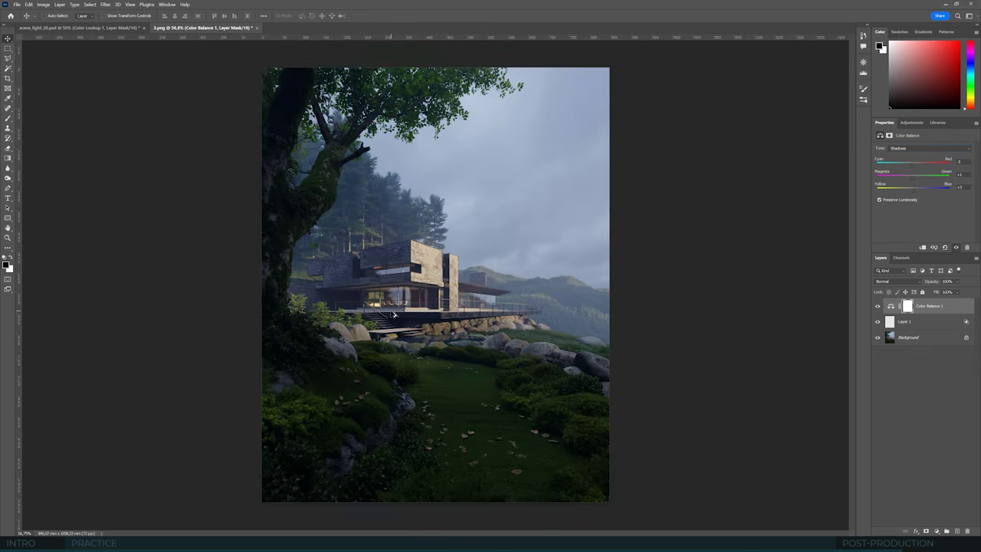
{"action": "scroll", "coordinate": [566, 327], "scroll_direction": "up", "scroll_amount": 3, "text": "alt"}
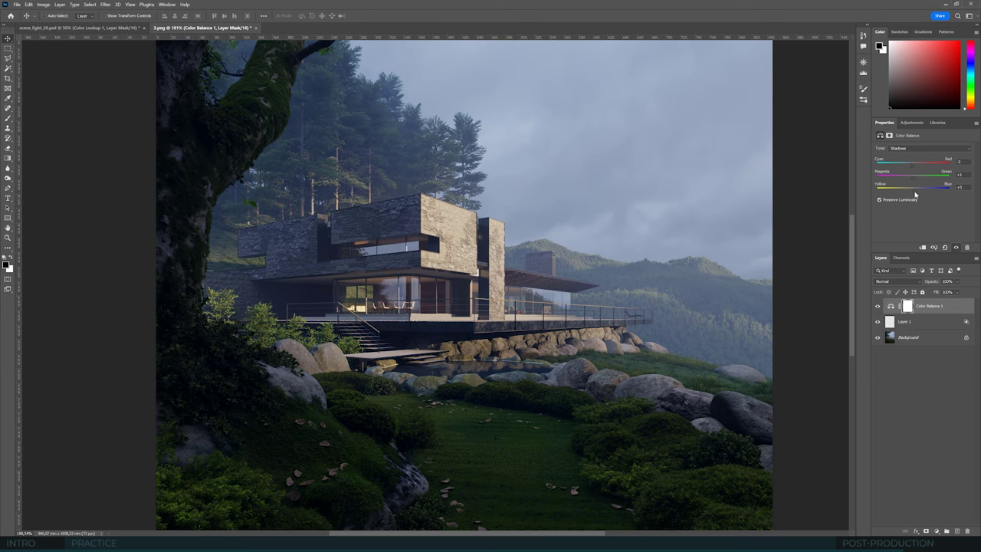
{"action": "scroll", "coordinate": [601, 331], "scroll_direction": "down", "scroll_amount": 4, "text": "alt"}
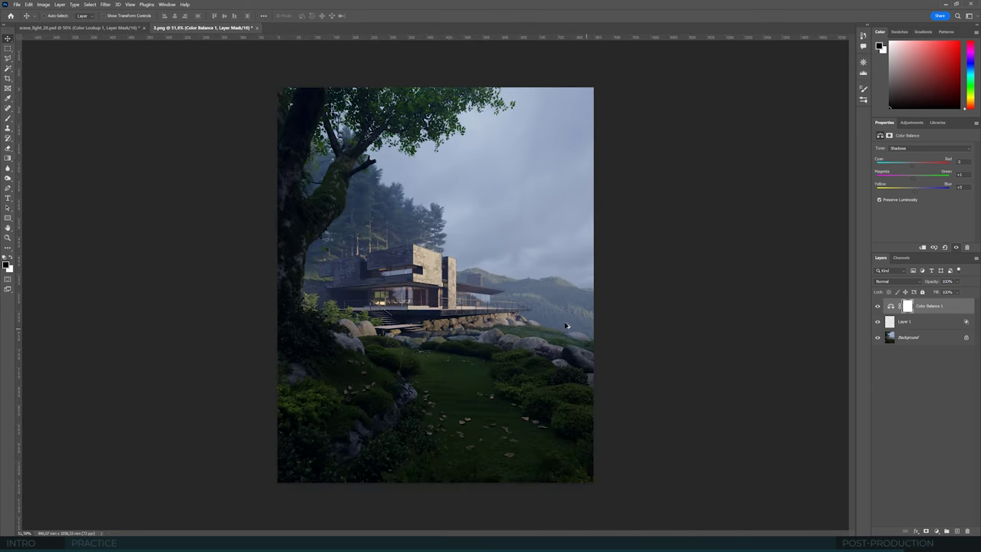
{"action": "scroll", "coordinate": [416, 268], "scroll_direction": "up", "scroll_amount": 4, "text": "alt"}
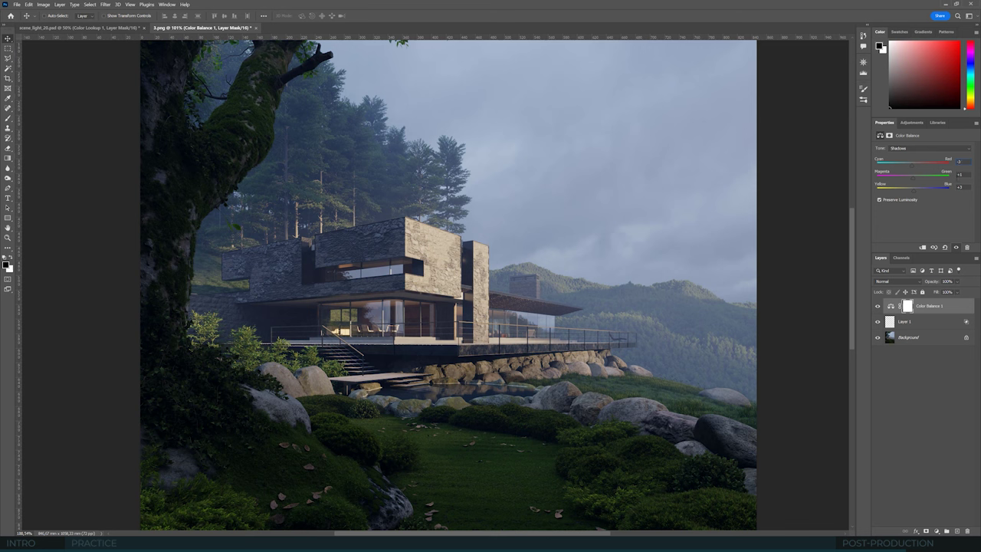
Shift the Color Balance midtones slightly toward blue with a Yellow-Blue value of +1.
{"action": "left_click", "coordinate": [902, 149]}
{"action": "left_click", "coordinate": [903, 159]}
{"action": "left_click", "coordinate": [958, 186]}
{"action": "left_click", "coordinate": [961, 161]}
{"action": "left_click", "coordinate": [957, 162]}
{"action": "scroll", "coordinate": [513, 241], "scroll_direction": "down", "scroll_amount": 3, "text": "alt"}
{"action": "scroll", "coordinate": [512, 241], "scroll_direction": "up", "scroll_amount": 4, "text": "alt"}
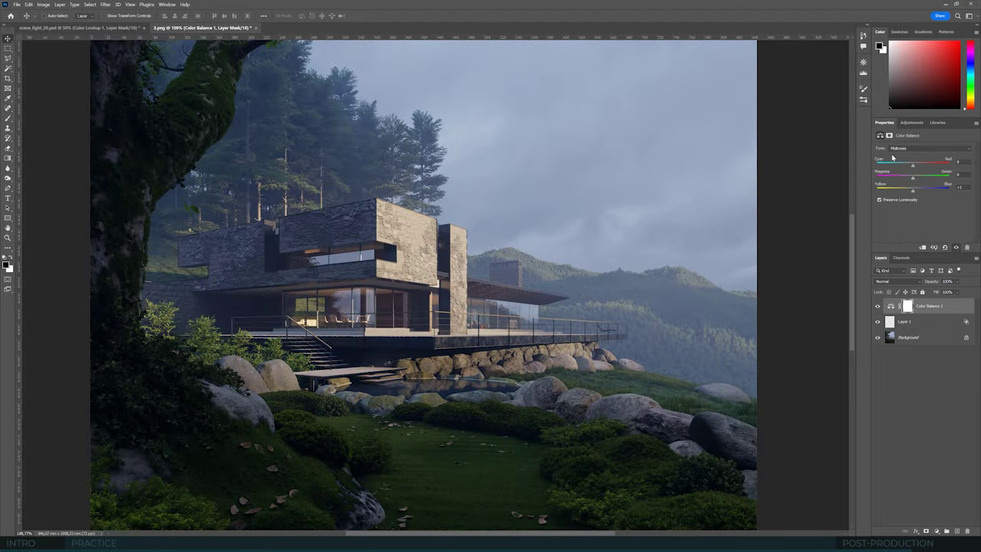
Warm the Color Balance highlights with Cyan-Red +16, Magenta-Green -2 and Yellow-Blue -7.
{"action": "left_click", "coordinate": [903, 149]}
{"action": "left_click", "coordinate": [906, 159]}
{"action": "left_click_drag", "start_coordinate": [913, 165], "coordinate": [915, 169]}
{"action": "left_click_drag", "start_coordinate": [913, 190], "coordinate": [913, 181]}
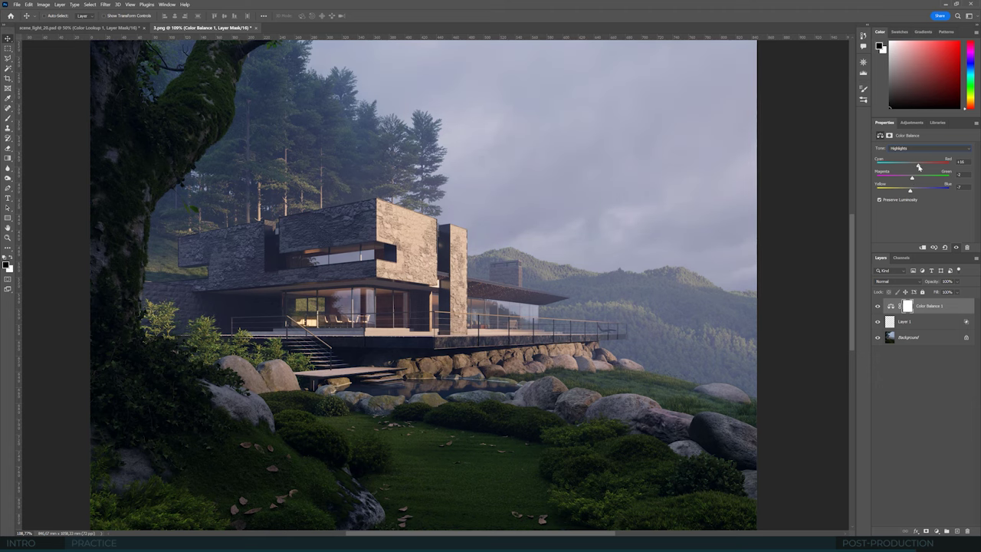
Select the painted layer below Color Balance and check the colour-graded house and landscape.
{"action": "left_click", "coordinate": [909, 325]}
{"action": "scroll", "coordinate": [628, 253], "scroll_direction": "down", "scroll_amount": 3, "text": "alt"}
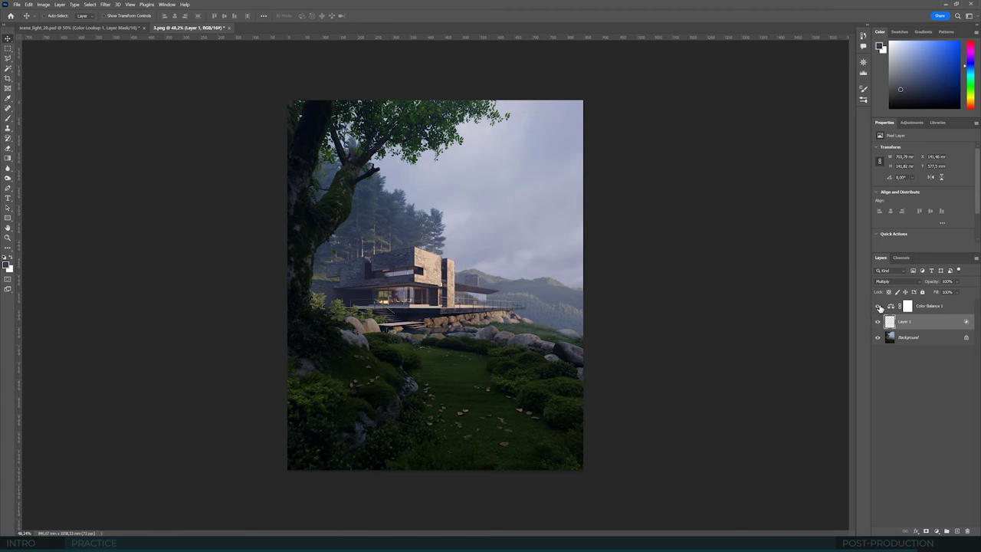
{"action": "scroll", "coordinate": [452, 282], "scroll_direction": "up", "scroll_amount": 4, "text": "alt"}
{"action": "scroll", "coordinate": [417, 261], "scroll_direction": "up", "scroll_amount": 2, "text": "alt"}
{"action": "scroll", "coordinate": [415, 259], "scroll_direction": "down", "scroll_amount": 4, "text": "alt"}
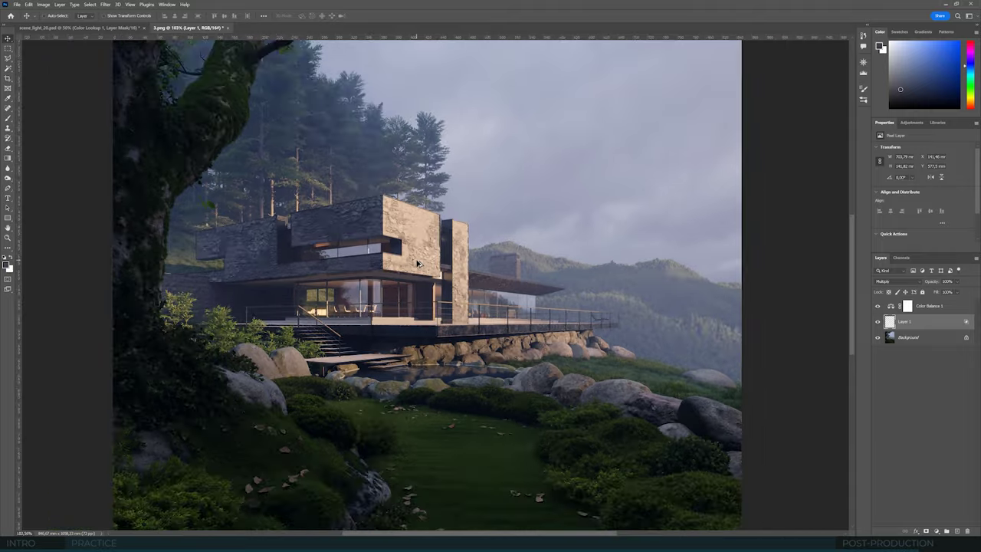
Examine the house facade, trees and overall landscape with and without the Color Balance adjustment, close up and at full view.
{"action": "scroll", "coordinate": [413, 258], "scroll_direction": "up", "scroll_amount": 5, "text": "alt"}
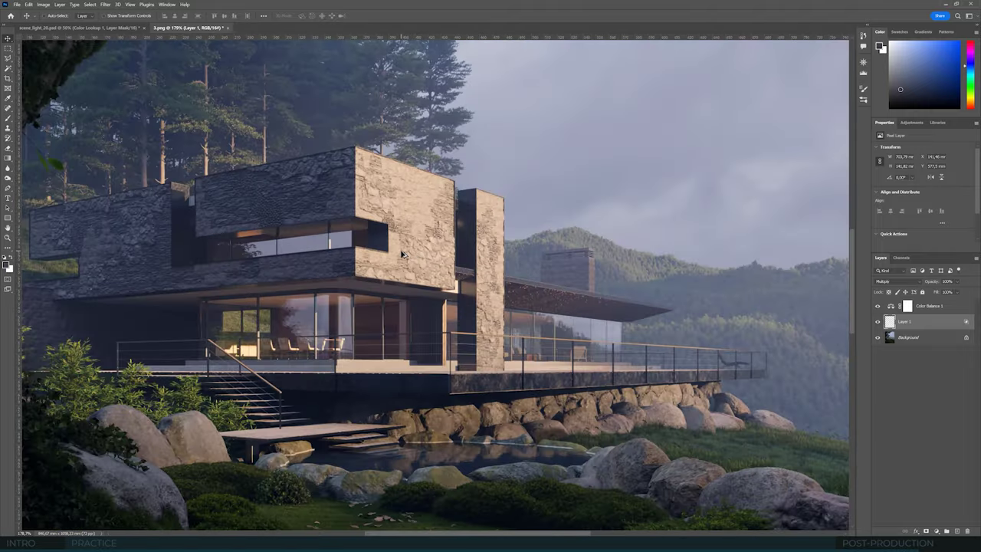
{"action": "scroll", "coordinate": [403, 254], "scroll_direction": "down", "scroll_amount": 5, "text": "alt"}
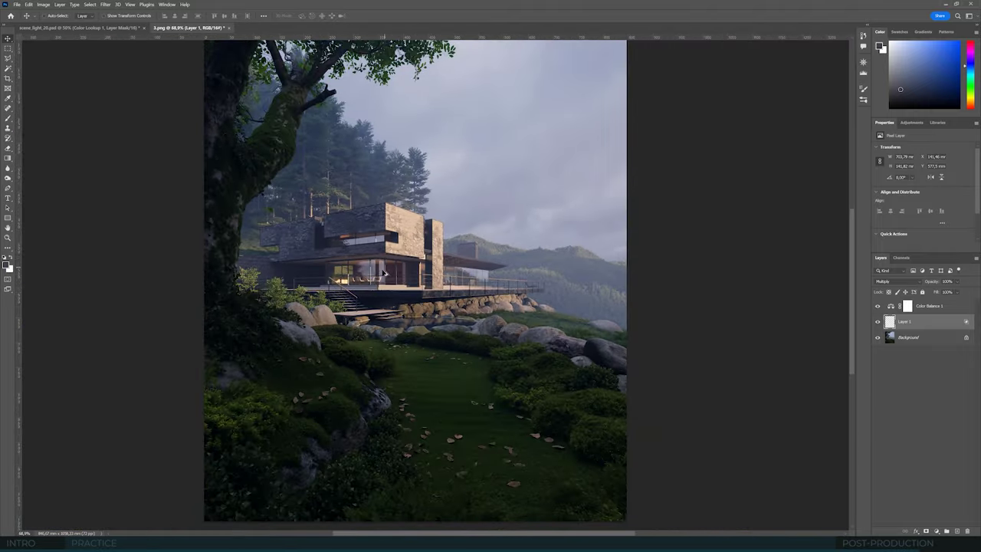
{"action": "scroll", "coordinate": [381, 272], "scroll_direction": "up", "scroll_amount": 2, "text": "alt"}
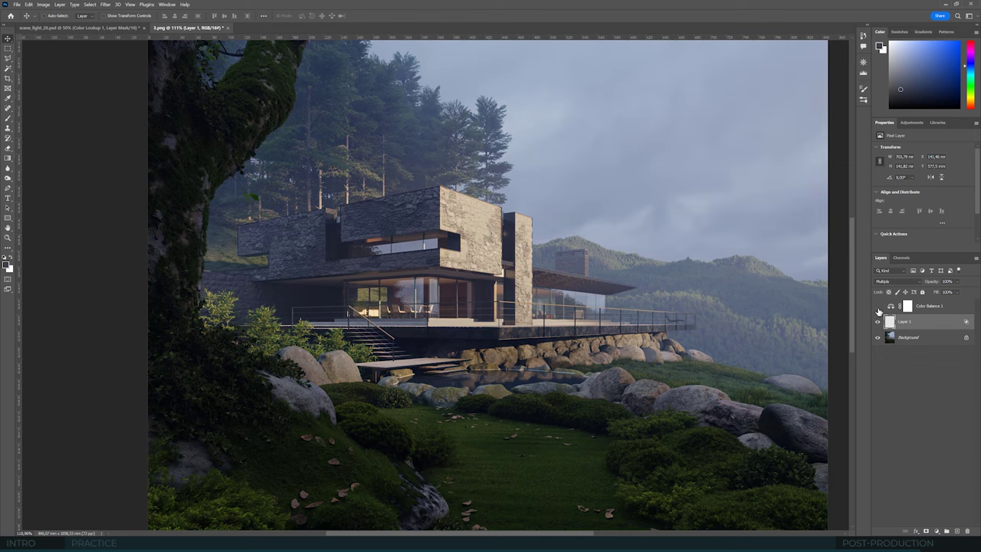
{"action": "scroll", "coordinate": [395, 252], "scroll_direction": "up", "scroll_amount": 2, "text": "alt"}
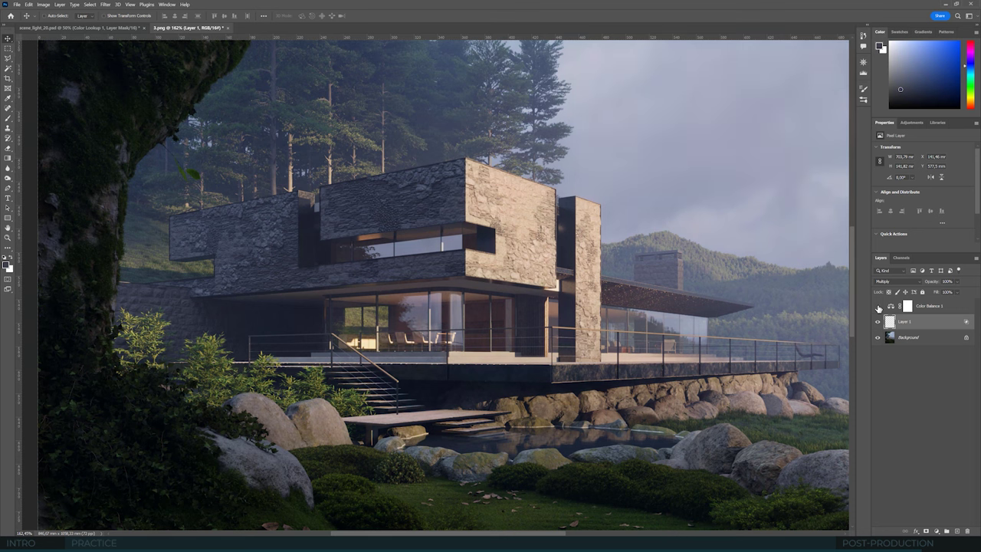
{"action": "scroll", "coordinate": [193, 229], "scroll_direction": "down", "scroll_amount": 1, "text": "alt"}
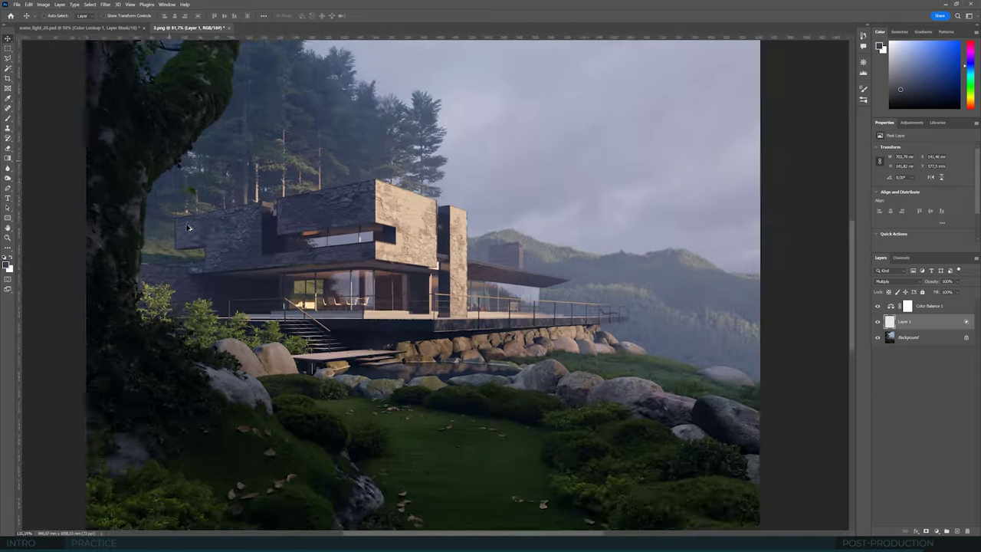
{"action": "scroll", "coordinate": [198, 229], "scroll_direction": "down", "scroll_amount": 6, "text": "alt"}
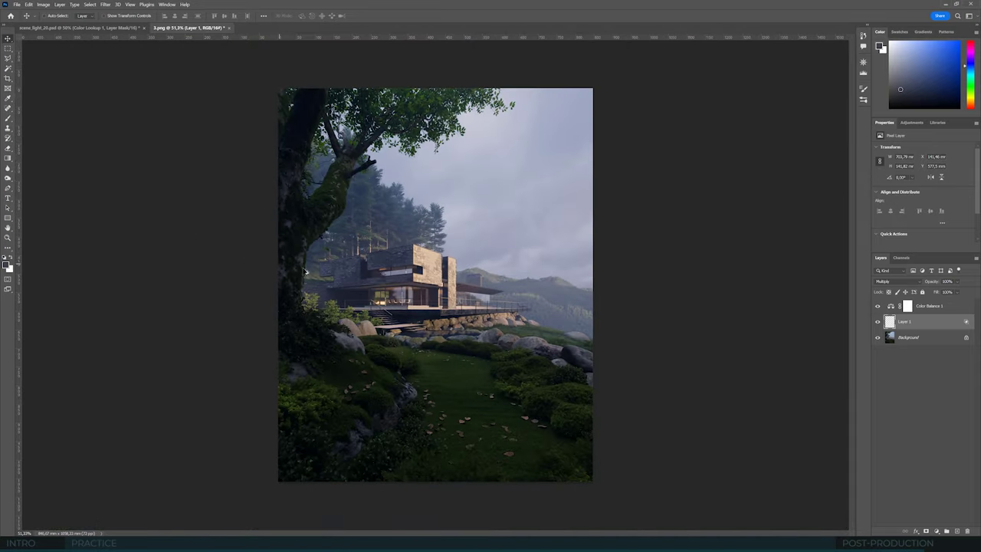
{"action": "scroll", "coordinate": [361, 272], "scroll_direction": "up", "scroll_amount": 1, "text": "alt"}
{"action": "scroll", "coordinate": [361, 272], "scroll_direction": "down", "scroll_amount": 1, "text": "alt"}
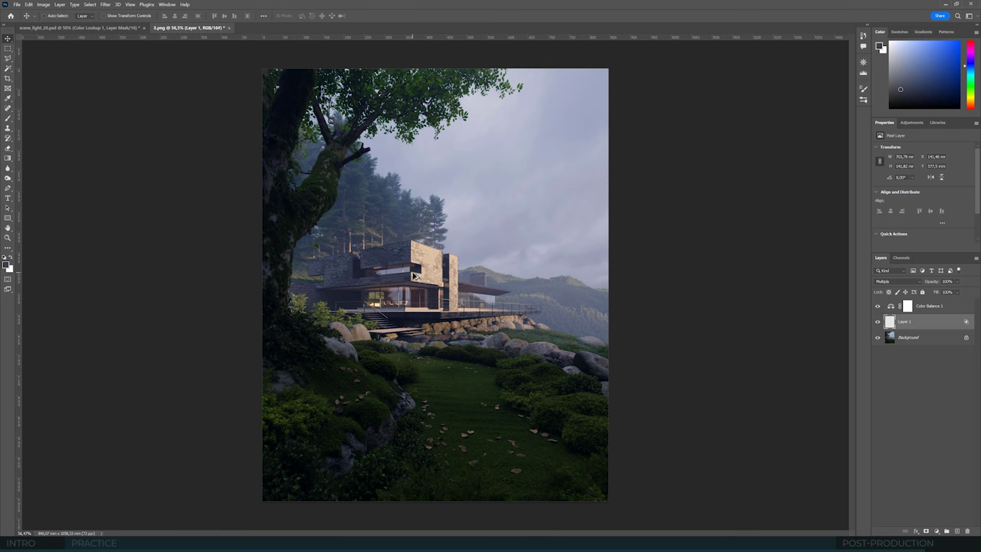
Add a Selective Color adjustment layer above Color Balance and shift the magenta and yellow amounts of its greens.
{"action": "left_click", "coordinate": [922, 307]}
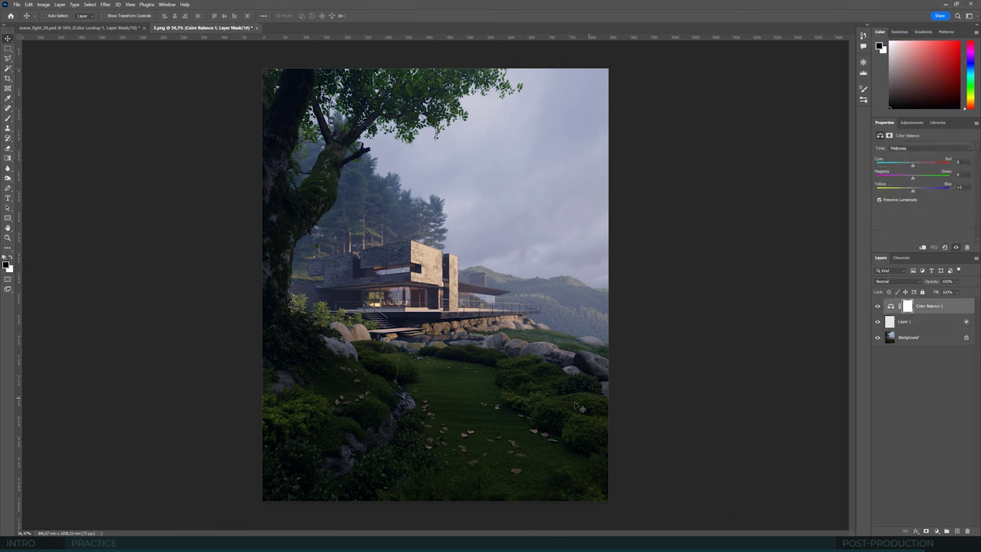
{"action": "scroll", "coordinate": [490, 407], "scroll_direction": "up", "scroll_amount": 1, "text": "alt"}
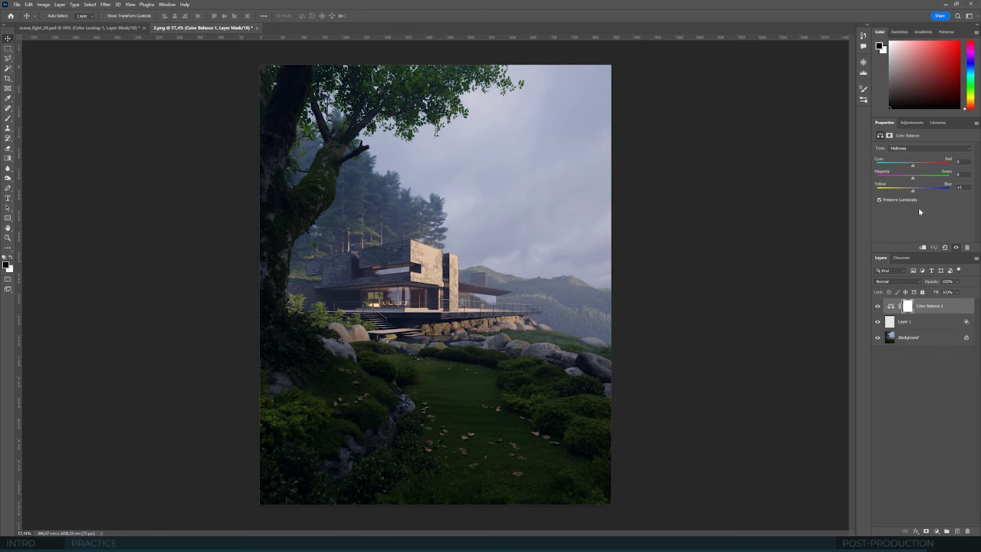
{"action": "left_click", "coordinate": [912, 151]}
{"action": "left_click", "coordinate": [912, 150]}
{"action": "left_click", "coordinate": [912, 124]}
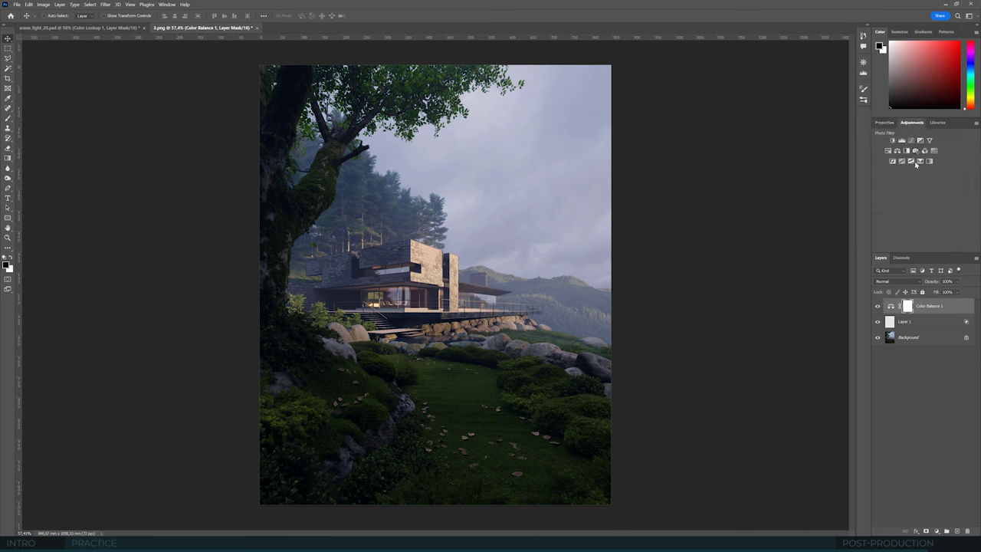
{"action": "left_click", "coordinate": [921, 161]}
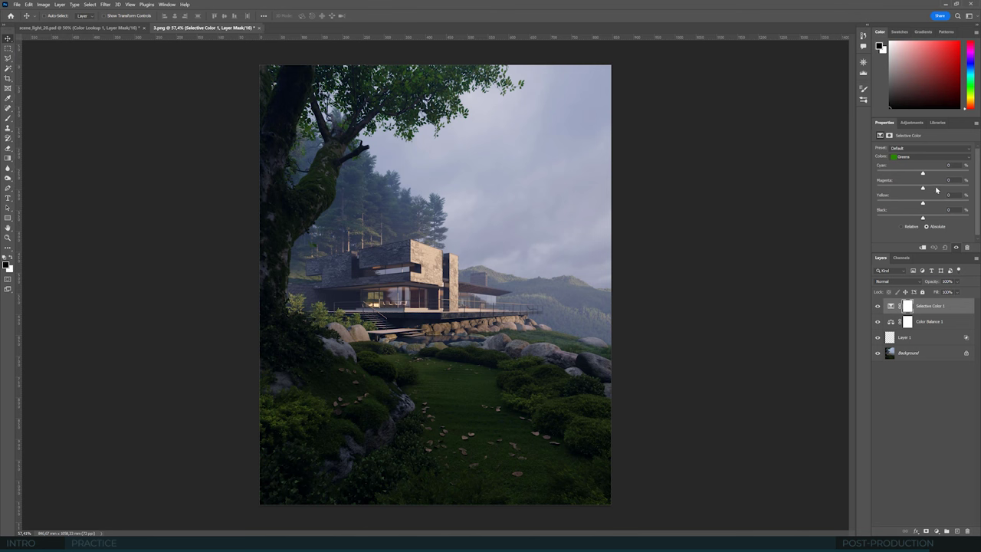
{"action": "left_click_drag", "start_coordinate": [923, 188], "coordinate": [935, 205]}
Set the Selective Color yellows to Cyan +23, Magenta +12 and Black +42.
{"action": "left_click", "coordinate": [919, 158]}
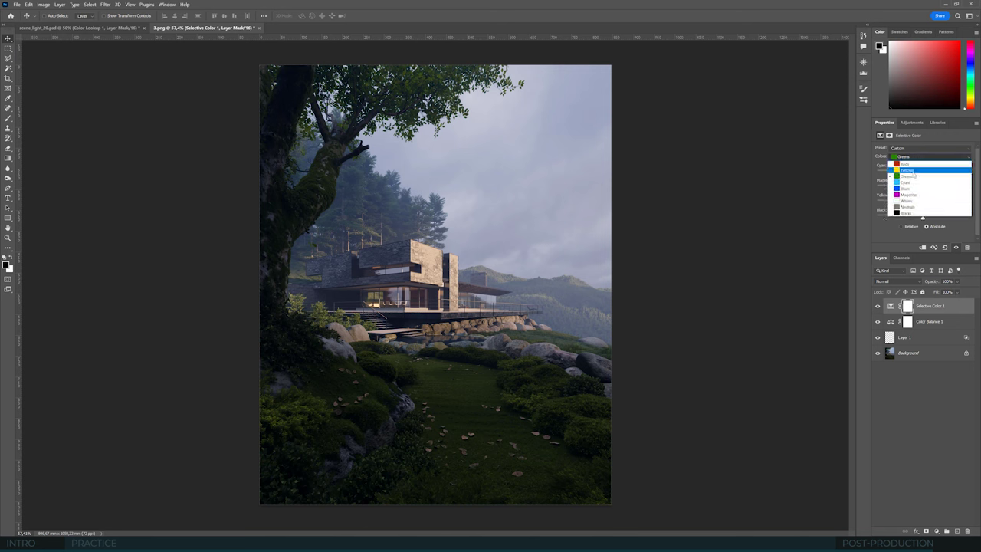
{"action": "left_click", "coordinate": [913, 172]}
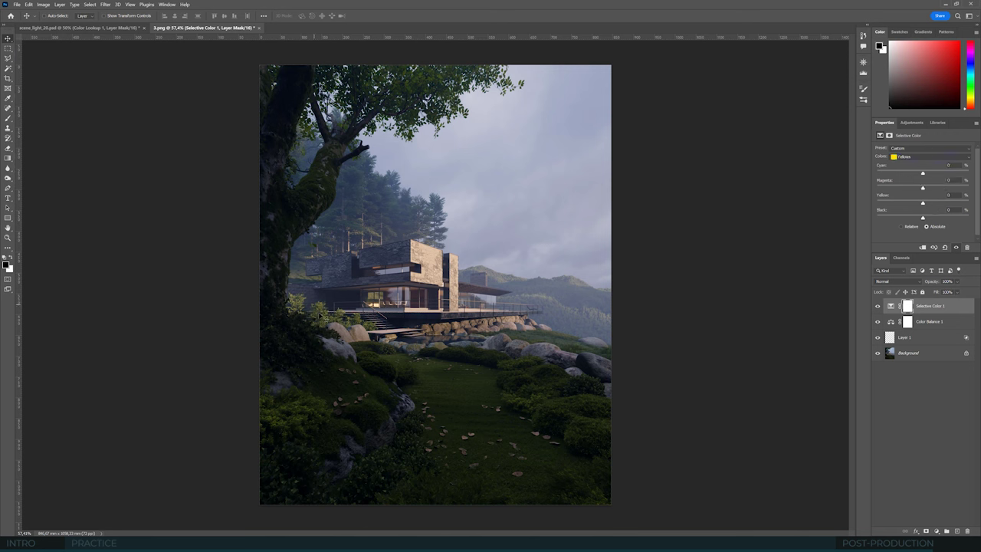
{"action": "left_click", "coordinate": [946, 218]}
{"action": "left_click_drag", "start_coordinate": [946, 219], "coordinate": [935, 176]}
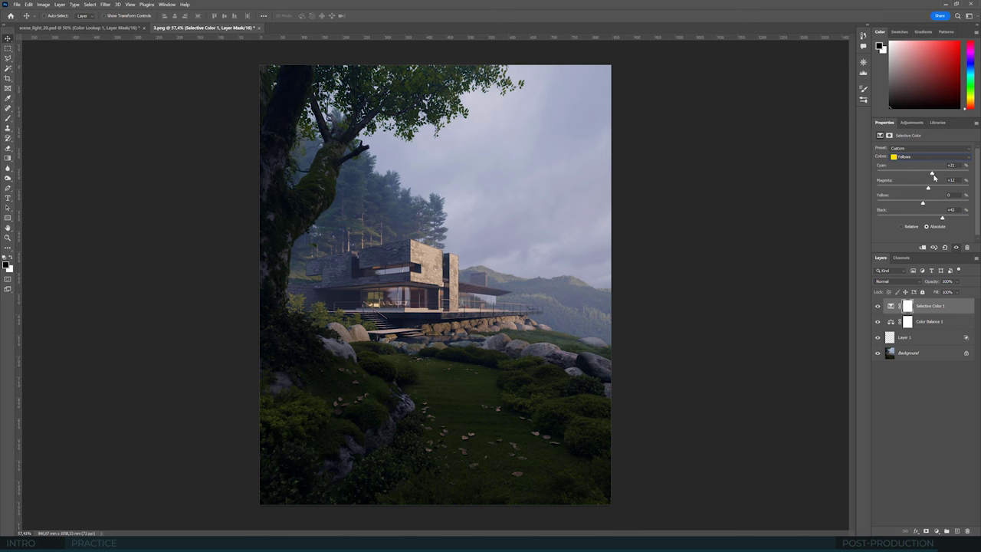
Compare the full image with and without the Selective Color adjustment.
{"action": "left_click", "coordinate": [879, 307]}
{"action": "left_click", "coordinate": [879, 307]}
{"action": "left_click", "coordinate": [878, 308]}
{"action": "left_click", "coordinate": [879, 307]}
{"action": "left_click", "coordinate": [878, 308]}
{"action": "left_click", "coordinate": [879, 308]}
{"action": "left_click", "coordinate": [879, 308]}
Partly mask the Selective Color effect off the sunlit house facade with a large black brush at 24% opacity.
{"action": "left_click", "coordinate": [908, 306]}
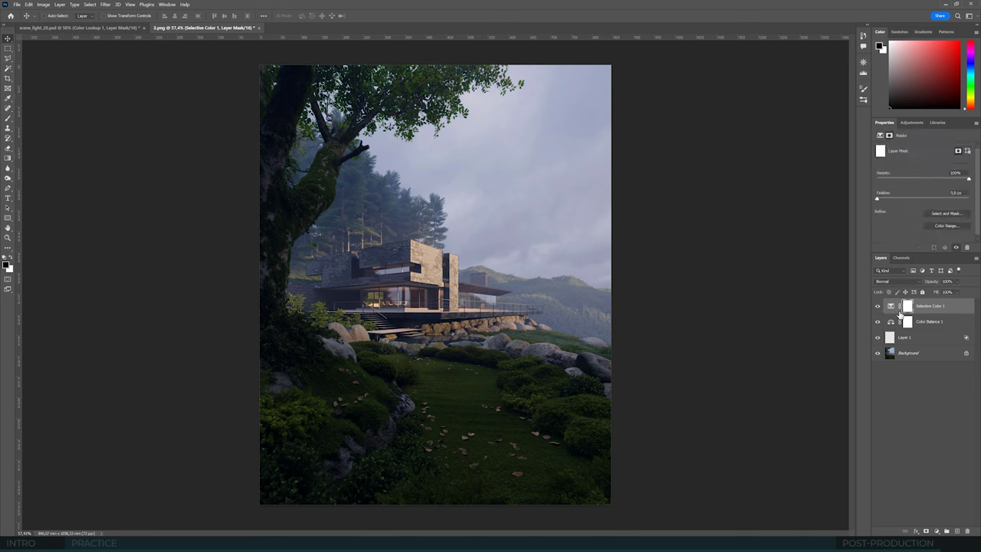
{"action": "key", "text": "ctrl+plus"}
{"action": "key", "text": "ctrl+plus"}
{"action": "key", "text": "ctrl+plus"}
{"action": "left_click", "coordinate": [878, 307]}
{"action": "left_click", "coordinate": [878, 308]}
{"action": "scroll", "coordinate": [793, 309], "scroll_direction": "down", "scroll_amount": 5, "text": "alt"}
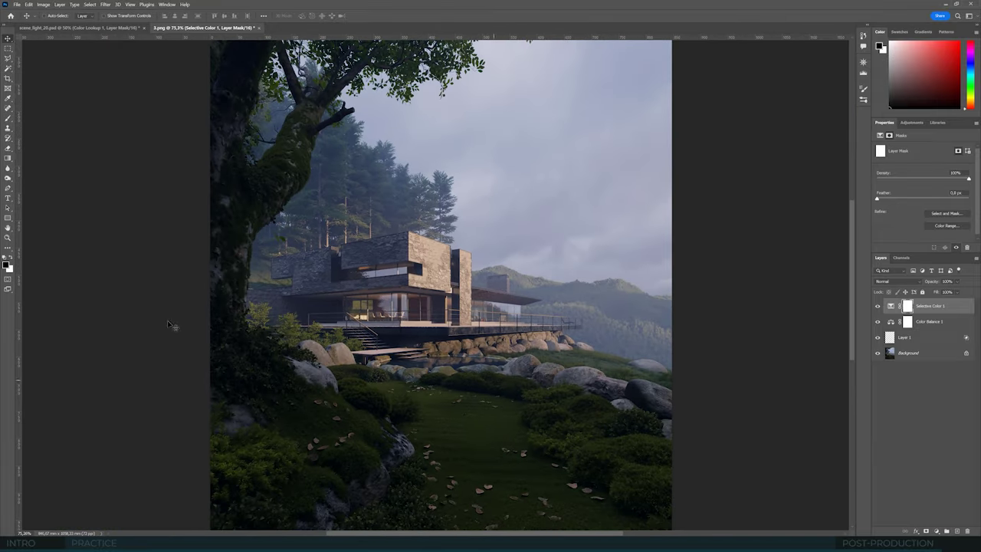
{"action": "key", "text": "b"}
{"action": "key", "text": "bracketright"}
{"action": "key", "text": "bracketright"}
{"action": "key", "text": "bracketright"}
{"action": "key", "text": "bracketright"}
{"action": "key", "text": "bracketright"}
{"action": "key", "text": "bracketright"}
{"action": "key", "text": "bracketright"}
{"action": "key", "text": "bracketright"}
{"action": "key", "text": "bracketright"}
{"action": "key", "text": "bracketright"}
{"action": "key", "text": "bracketright"}
{"action": "key", "text": "bracketright"}
{"action": "key", "text": "bracketright"}
{"action": "key", "text": "bracketright"}
{"action": "key", "text": "bracketright"}
{"action": "key", "text": "bracketright"}
{"action": "key", "text": "bracketright"}
{"action": "key", "text": "bracketright"}
{"action": "left_click", "coordinate": [446, 265]}
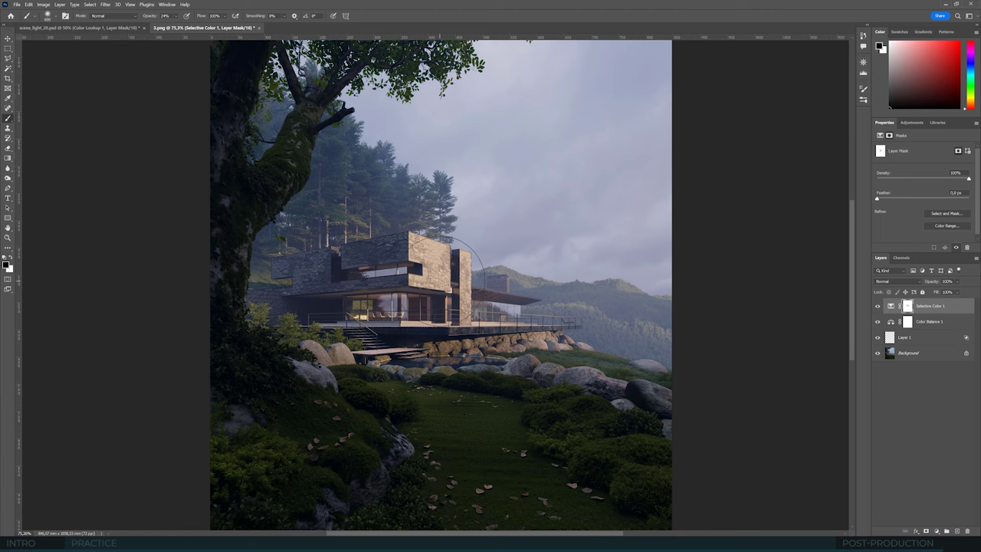
Compare the whole image with and without the masked Selective Color layer.
{"action": "scroll", "coordinate": [441, 280], "scroll_direction": "down", "scroll_amount": 4, "text": "alt"}
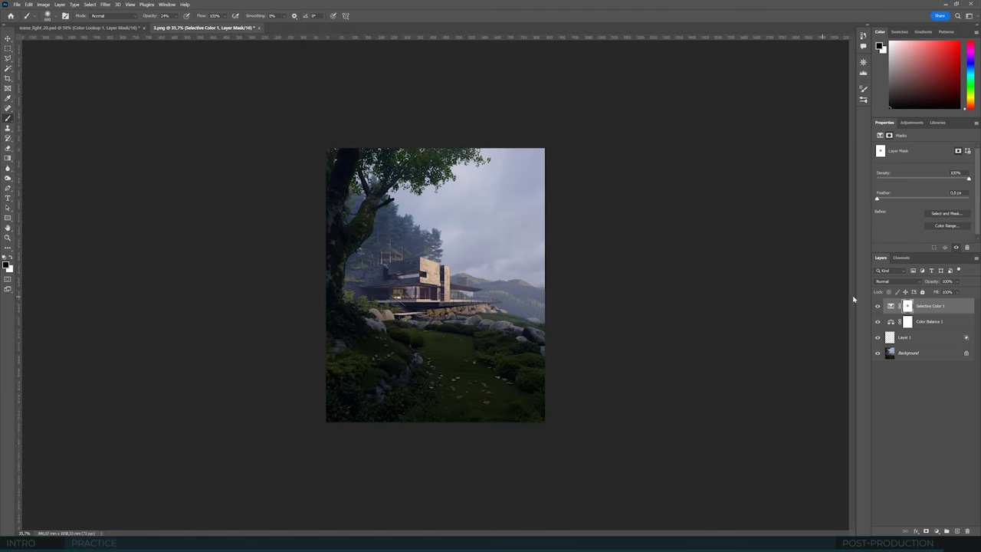
{"action": "left_click", "coordinate": [878, 306]}
{"action": "left_click", "coordinate": [878, 306]}
{"action": "left_click", "coordinate": [878, 305]}
{"action": "left_click", "coordinate": [878, 306]}
{"action": "scroll", "coordinate": [418, 347], "scroll_direction": "up", "scroll_amount": 2, "text": "alt"}
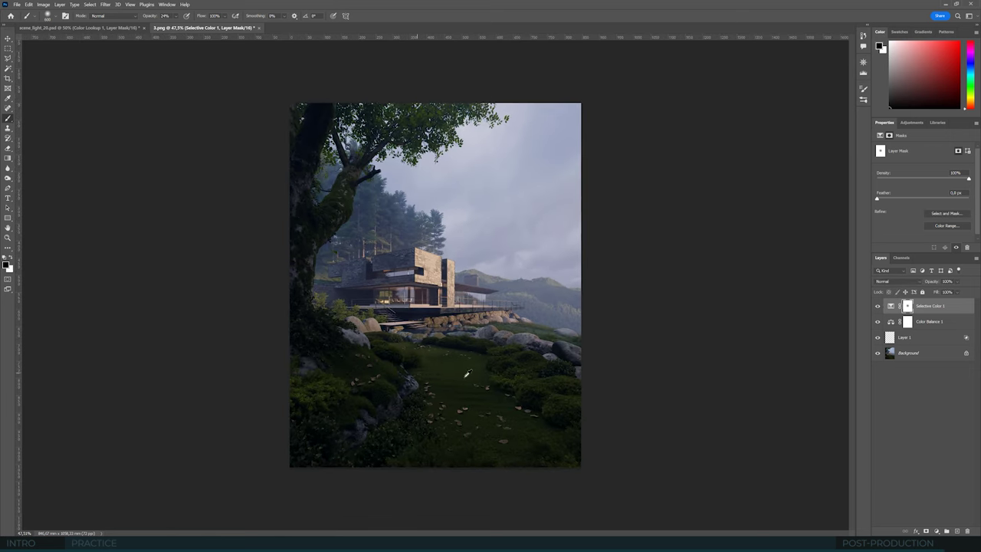
Add a second Selective Color layer, set its greens to Cyan +8, Magenta +24 and Yellow -5, and compare the result.
{"action": "left_click", "coordinate": [904, 122]}
{"action": "left_click", "coordinate": [921, 164]}
{"action": "left_click", "coordinate": [913, 157]}
{"action": "left_click", "coordinate": [907, 166]}
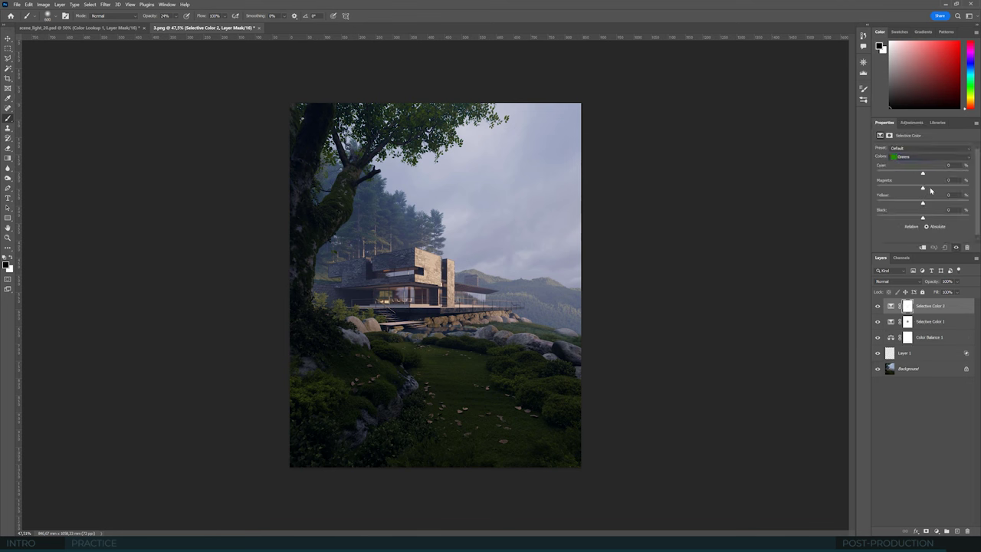
{"action": "left_click_drag", "start_coordinate": [931, 190], "coordinate": [939, 190]}
{"action": "left_click_drag", "start_coordinate": [906, 209], "coordinate": [936, 206]}
{"action": "left_click", "coordinate": [877, 307]}
{"action": "left_click", "coordinate": [877, 307]}
{"action": "left_click", "coordinate": [8, 39]}
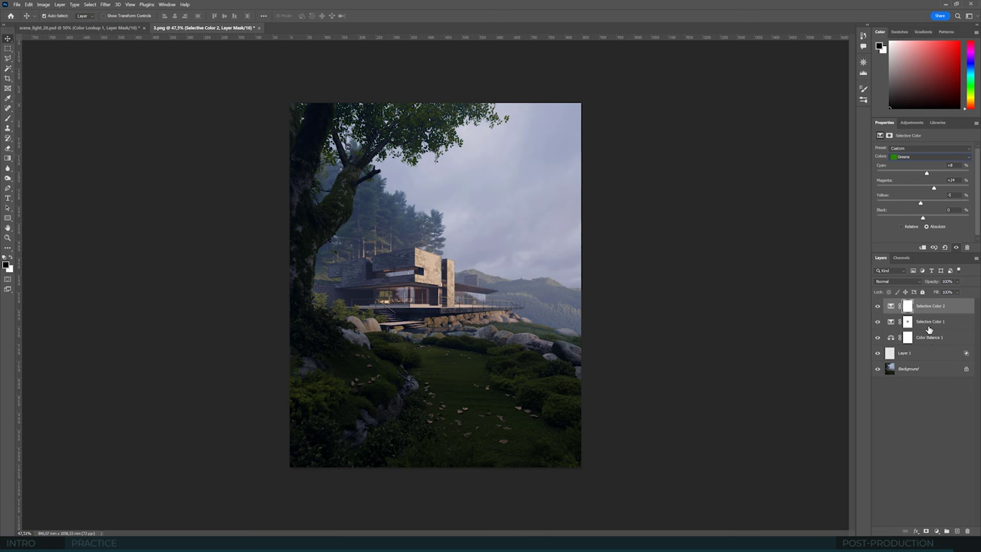
{"action": "mouse_move", "coordinate": [879, 322]}
{"action": "left_mouse_down"}
{"action": "mouse_move", "coordinate": [881, 309]}
{"action": "mouse_move", "coordinate": [880, 321]}
{"action": "left_mouse_up"}
Create a new layer and draw black-to-transparent gradients inward from the image's edges and corners to form a vignette.
{"action": "left_click", "coordinate": [957, 531]}
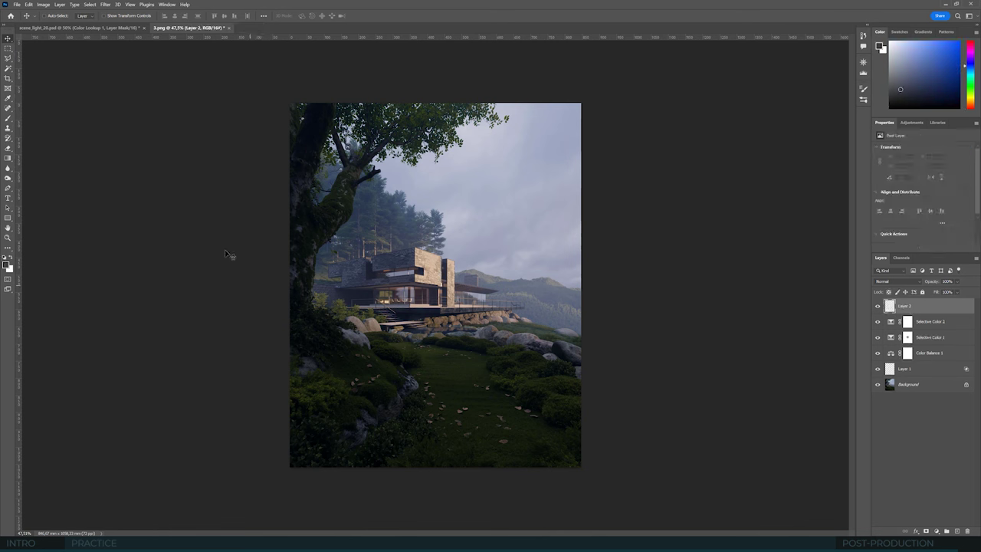
{"action": "left_click", "coordinate": [8, 158]}
{"action": "left_click", "coordinate": [3, 258]}
{"action": "left_click_drag", "start_coordinate": [275, 479], "coordinate": [435, 305]}
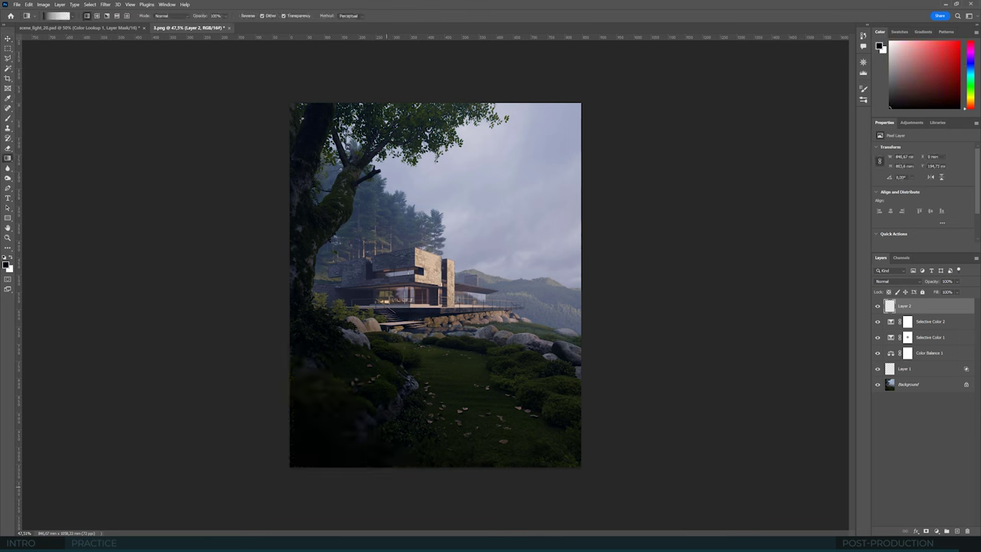
{"action": "left_click_drag", "start_coordinate": [386, 487], "coordinate": [390, 383]}
{"action": "left_click_drag", "start_coordinate": [669, 457], "coordinate": [436, 335]}
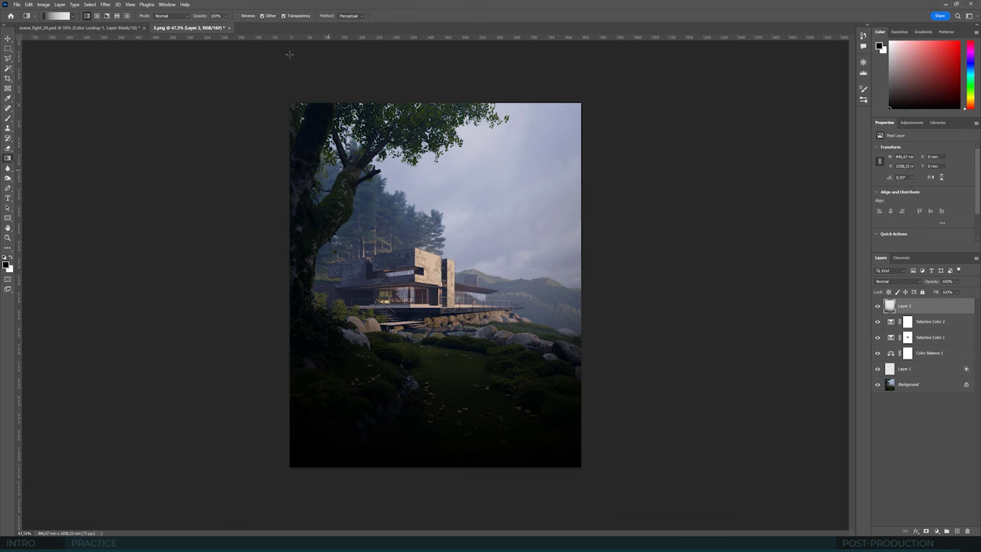
{"action": "left_click_drag", "start_coordinate": [279, 44], "coordinate": [309, 109]}
{"action": "left_click_drag", "start_coordinate": [425, 65], "coordinate": [445, 221]}
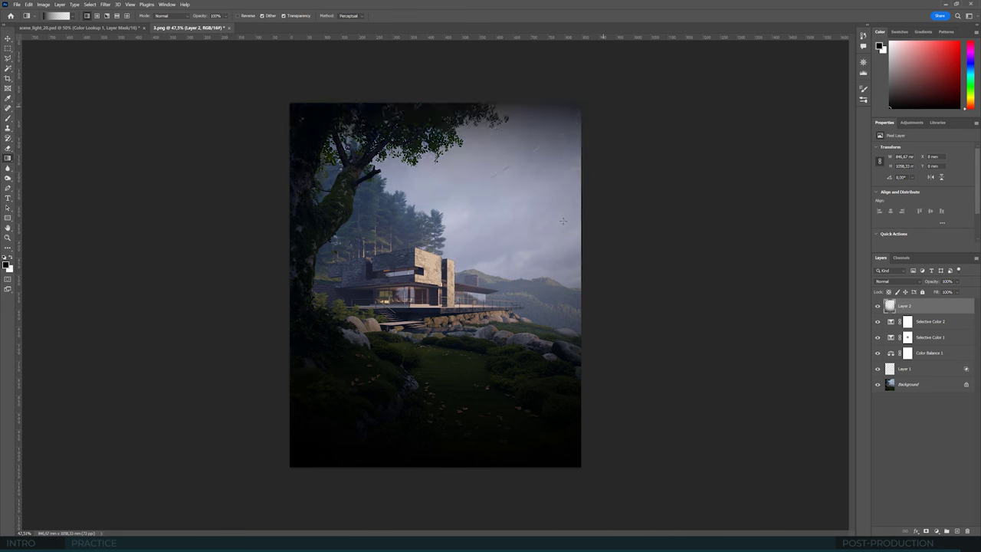
{"action": "left_click_drag", "start_coordinate": [642, 87], "coordinate": [617, 222]}
Blend the vignette layer in Soft Light at 33% opacity and compare the image with and without it.
{"action": "left_click", "coordinate": [894, 281]}
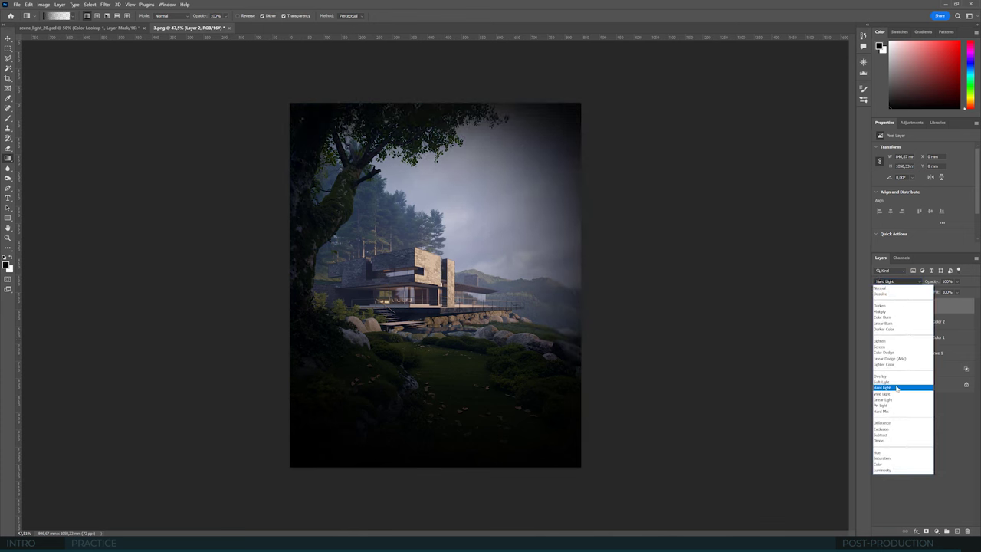
{"action": "left_click", "coordinate": [894, 382]}
{"action": "left_click", "coordinate": [8, 38]}
{"action": "key", "text": "3"}
{"action": "key", "text": "4"}
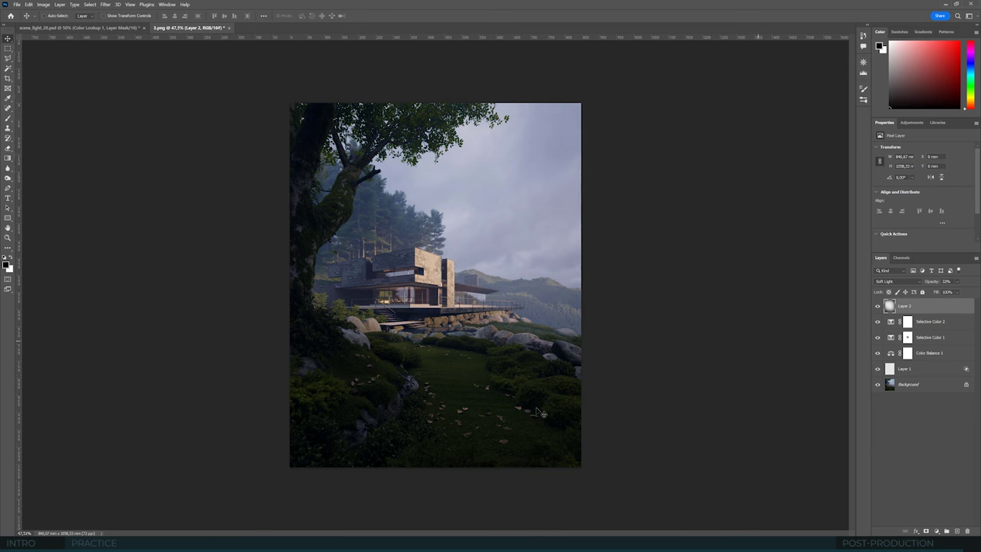
{"action": "left_click", "coordinate": [879, 306]}
{"action": "left_click", "coordinate": [878, 306]}
{"action": "left_click", "coordinate": [879, 306]}
{"action": "left_click", "coordinate": [878, 306]}
Create another layer and draw black gradients that darken the upper-right sky and the outer edges.
{"action": "left_click", "coordinate": [957, 531]}
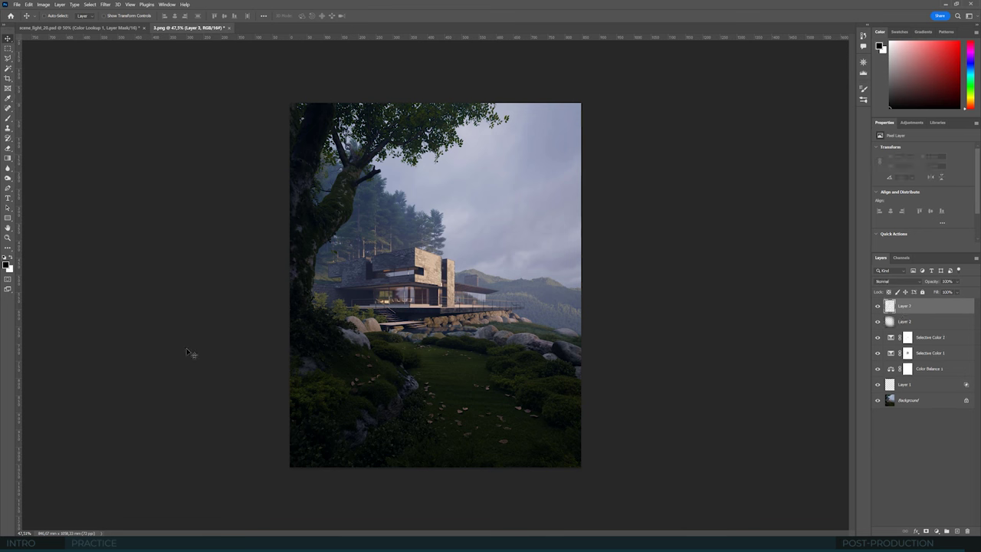
{"action": "left_click", "coordinate": [7, 159]}
{"action": "left_click_drag", "start_coordinate": [301, 377], "coordinate": [305, 375]}
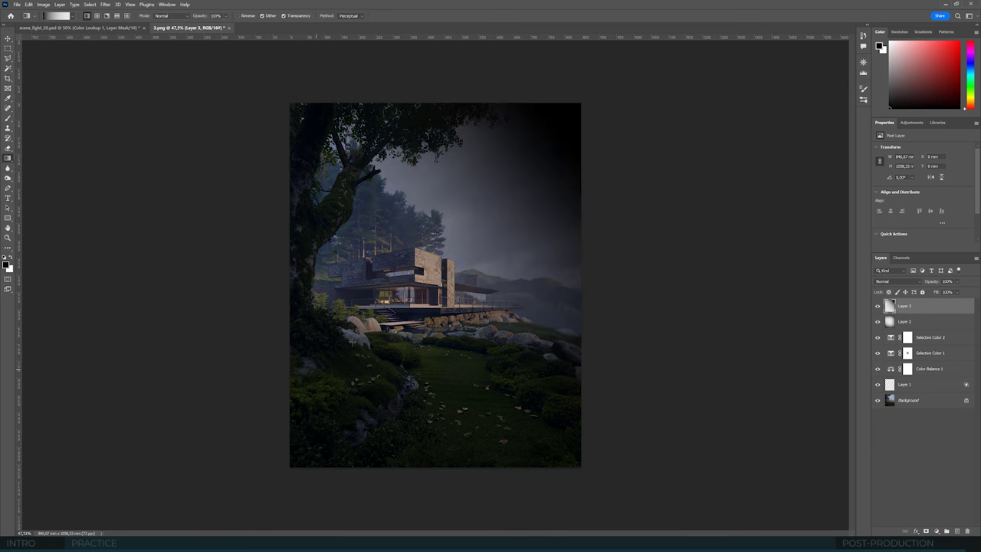
Set the second gradient layer to Soft Light blending at 65% opacity.
{"action": "left_click", "coordinate": [894, 282]}
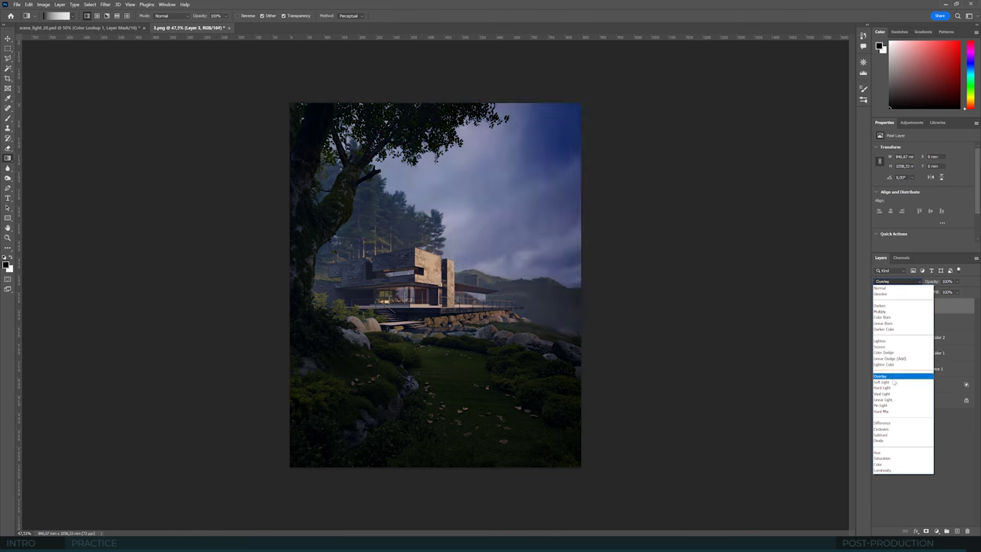
{"action": "left_click", "coordinate": [894, 382]}
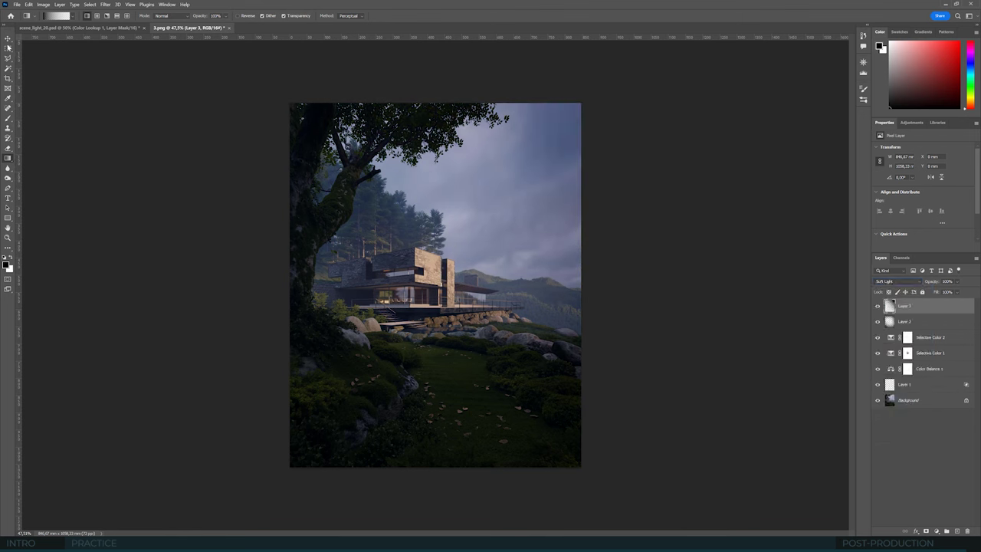
{"action": "left_click", "coordinate": [8, 39]}
{"action": "key", "text": "6"}
{"action": "key", "text": "6"}
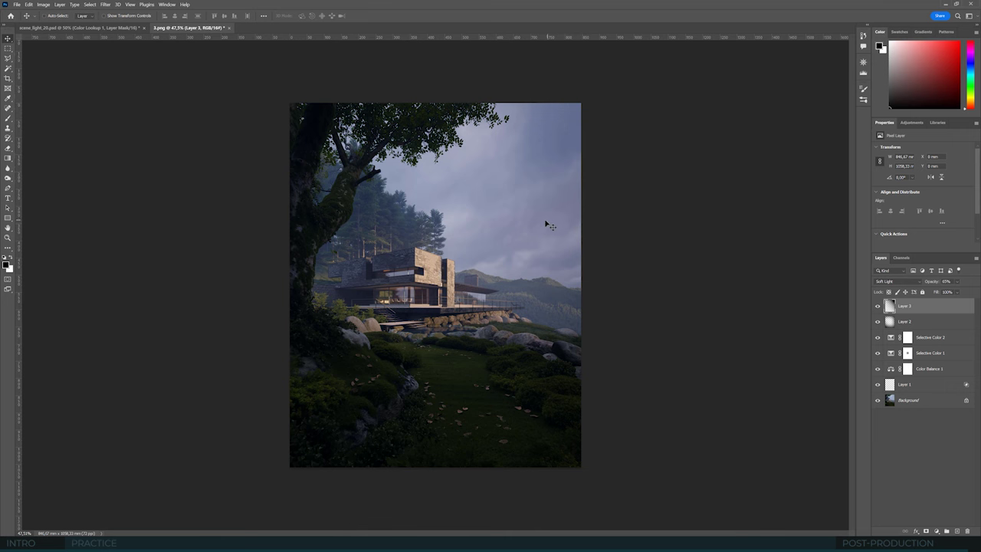
Compare the image with and without the two gradient layers, checking the darkened sky and foreground.
{"action": "scroll", "coordinate": [546, 220], "scroll_direction": "up", "scroll_amount": 1, "text": "alt"}
{"action": "left_click", "coordinate": [877, 306]}
{"action": "left_click", "coordinate": [878, 305]}
{"action": "left_click", "coordinate": [878, 306]}
{"action": "left_click", "coordinate": [878, 306]}
{"action": "scroll", "coordinate": [575, 272], "scroll_direction": "down", "scroll_amount": 4, "text": "alt"}
{"action": "scroll", "coordinate": [549, 280], "scroll_direction": "up", "scroll_amount": 6, "text": "alt"}
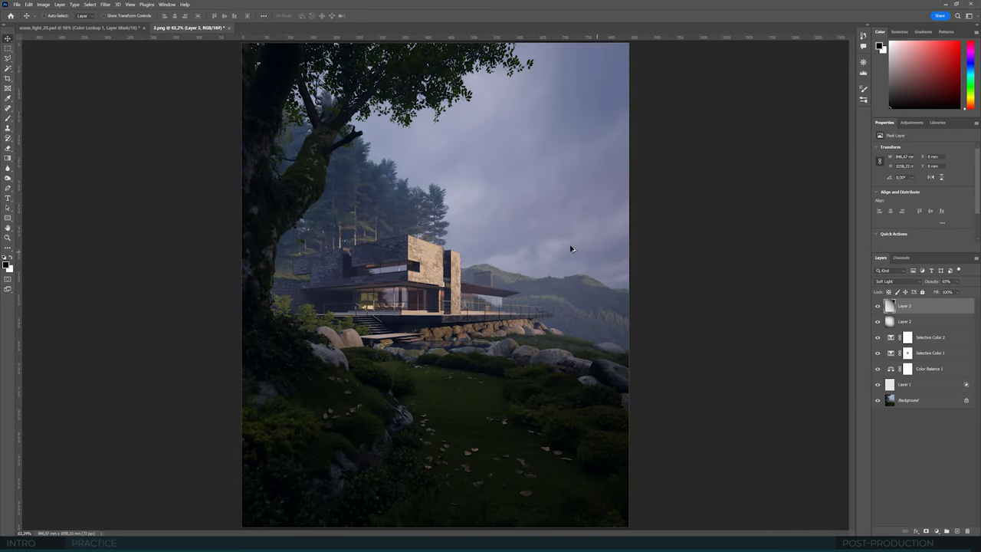
{"action": "scroll", "coordinate": [567, 247], "scroll_direction": "down", "scroll_amount": 3, "text": "alt"}
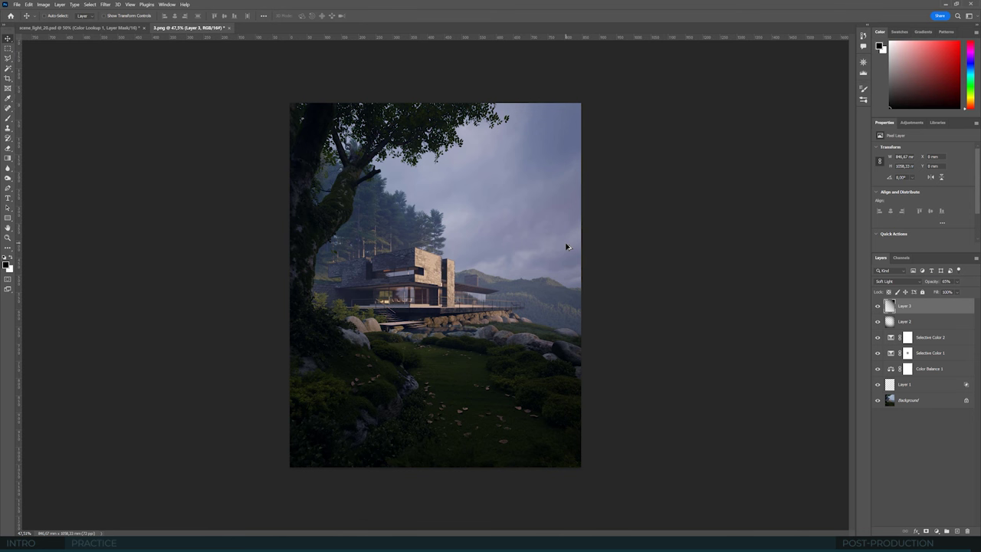
{"action": "left_click", "coordinate": [878, 306]}
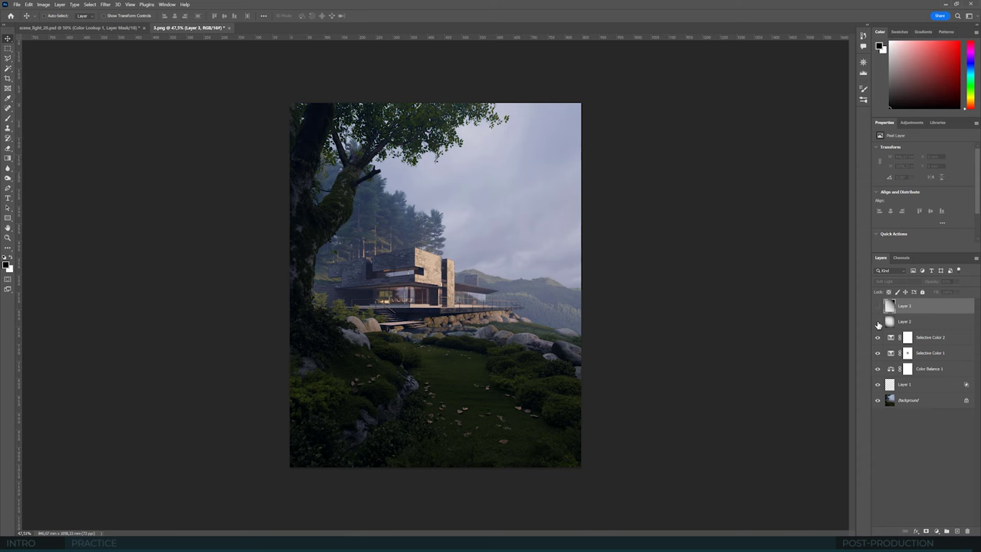
{"action": "left_click", "coordinate": [878, 322]}
{"action": "left_click", "coordinate": [878, 307]}
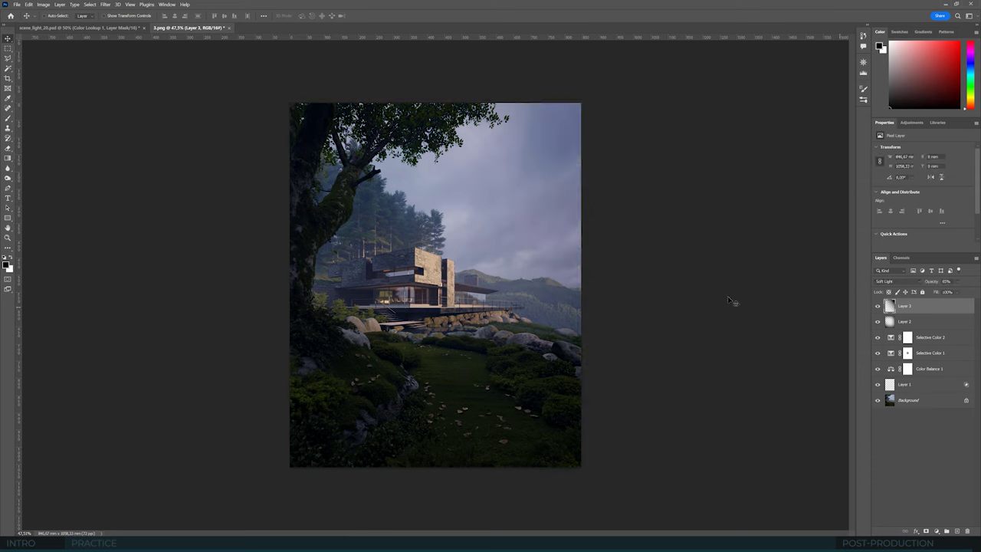